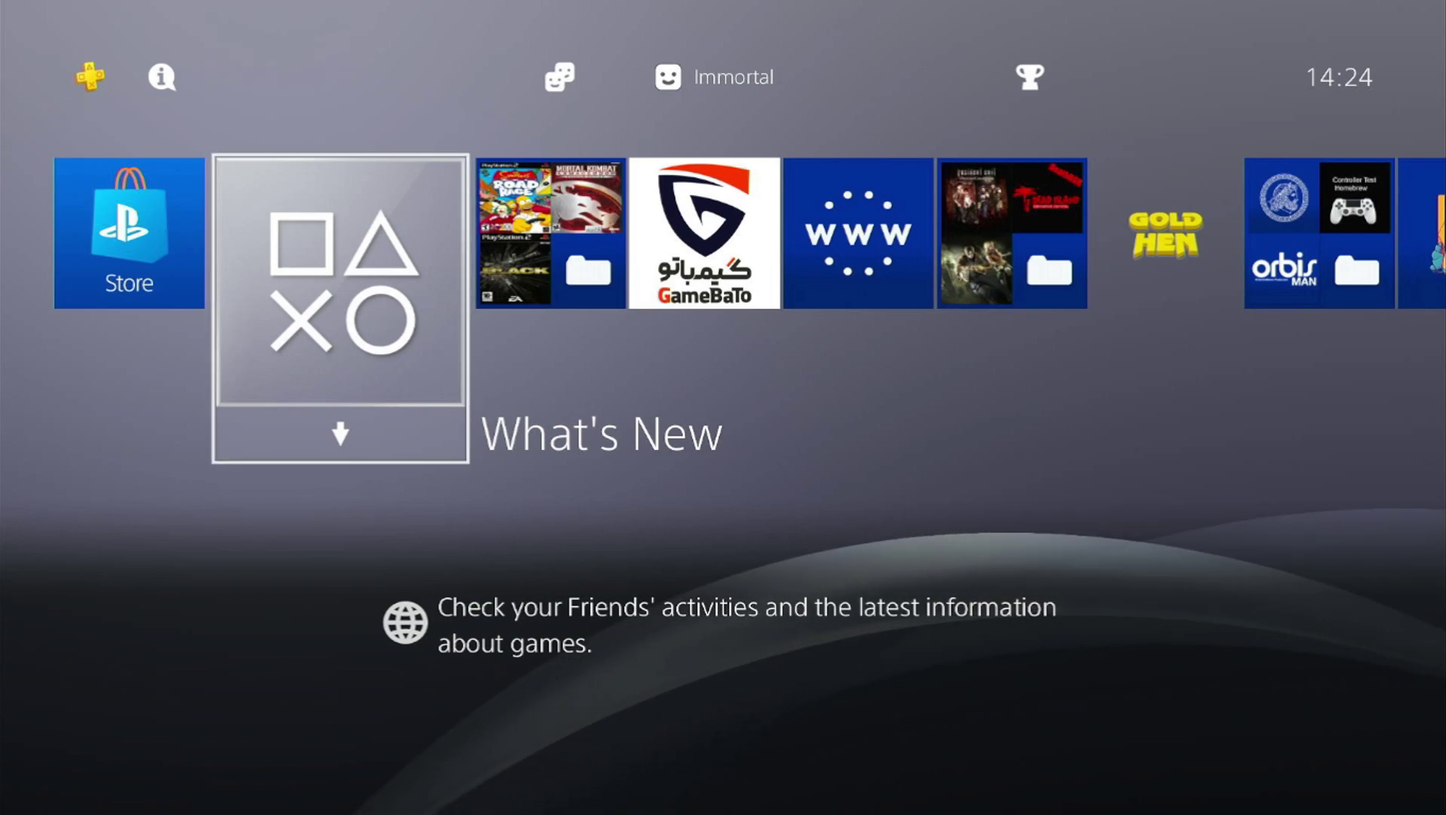
# Step: Uncheck Connect to the Internet under Settings > Network to take the console offline
pyautogui.press('Right')
pyautogui.press('Up')
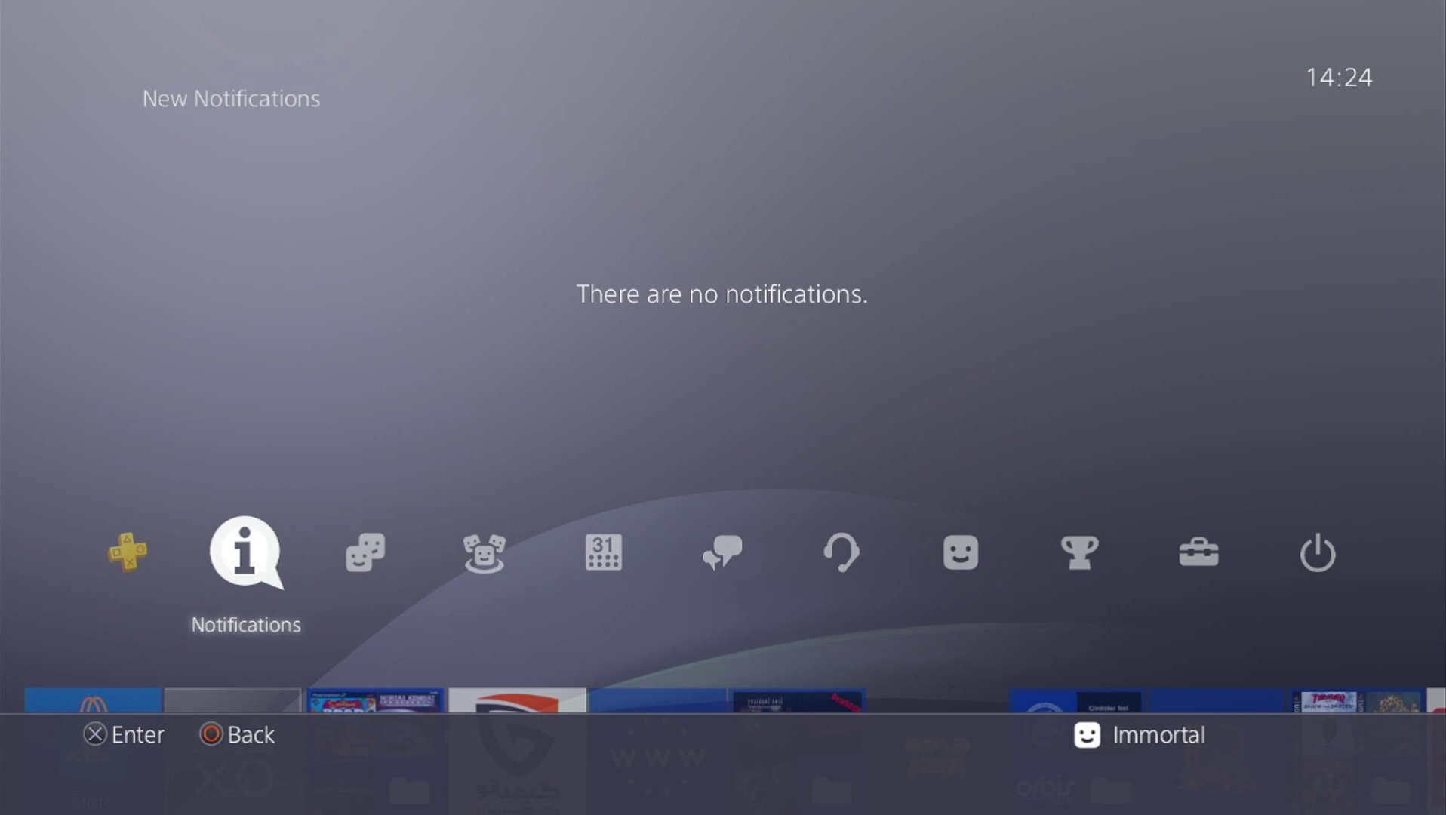
pyautogui.press('Right')
pyautogui.press('Right')
pyautogui.press('Right')
pyautogui.press('Right')
pyautogui.press('Right')
pyautogui.press('Right')
pyautogui.press('Right')
pyautogui.press('Right')
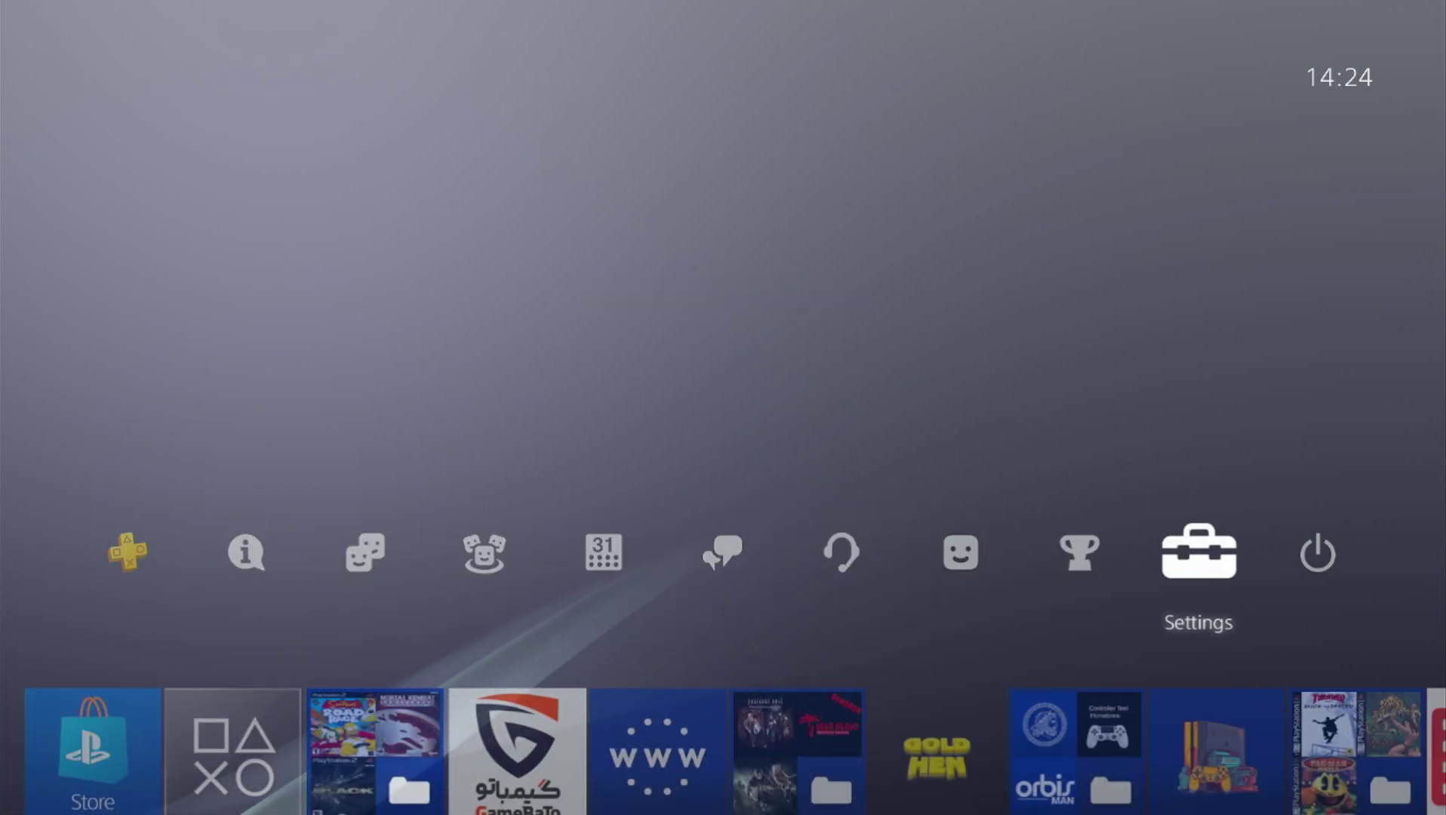
pyautogui.press('Return')
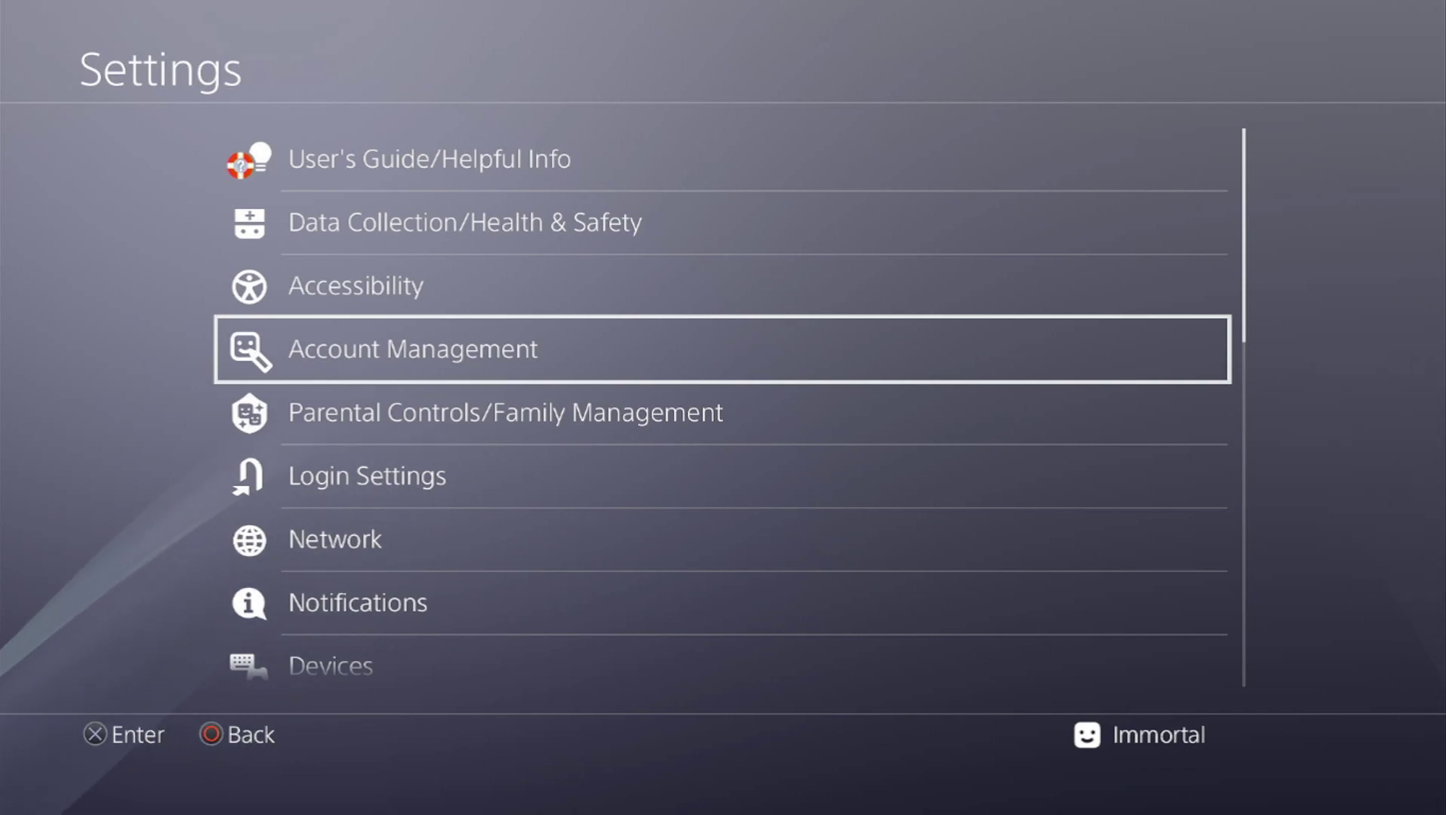
pyautogui.press('Down')
pyautogui.press('Down')
pyautogui.press('Down')
pyautogui.press('Return')
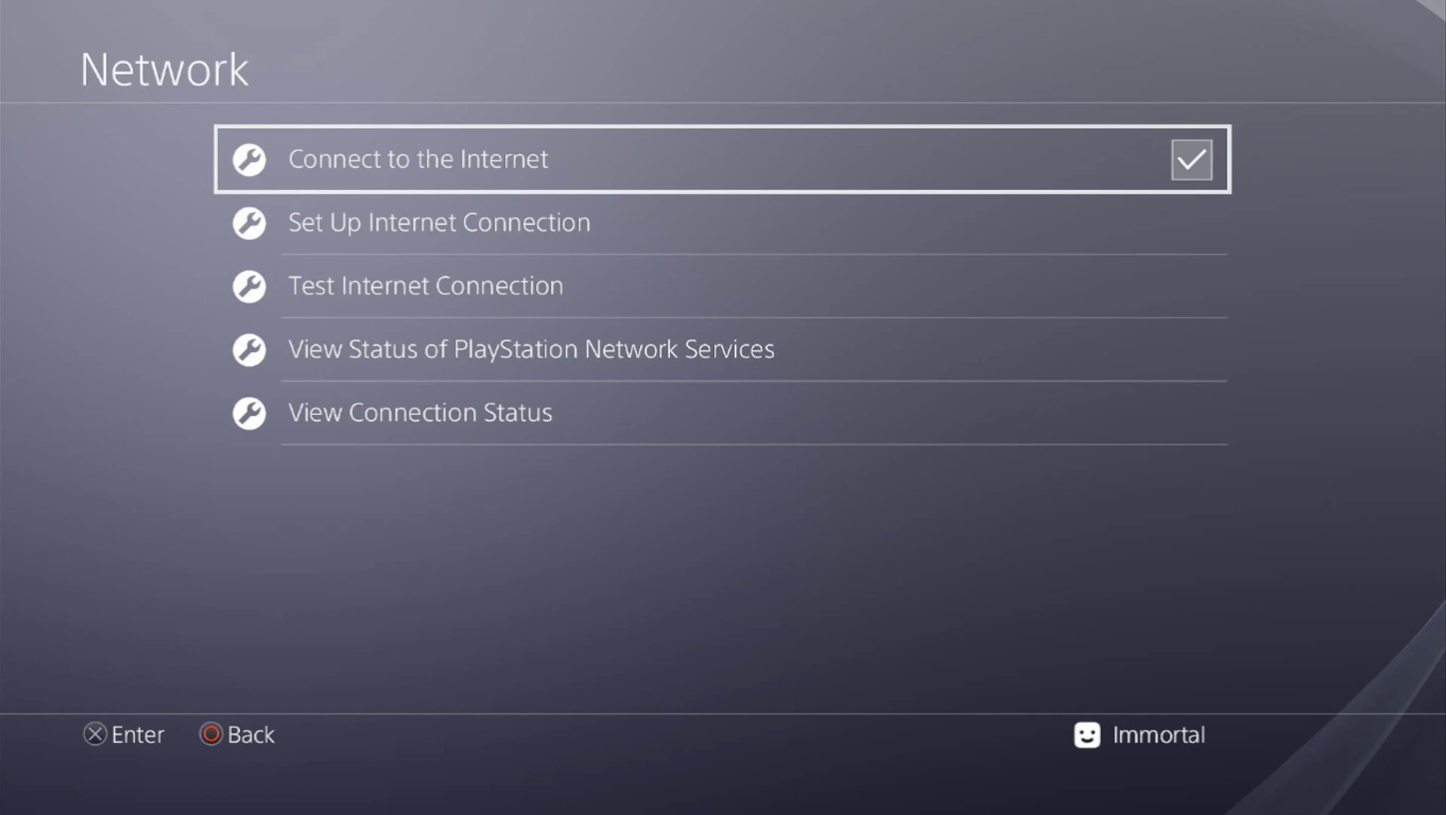
pyautogui.press('Return')
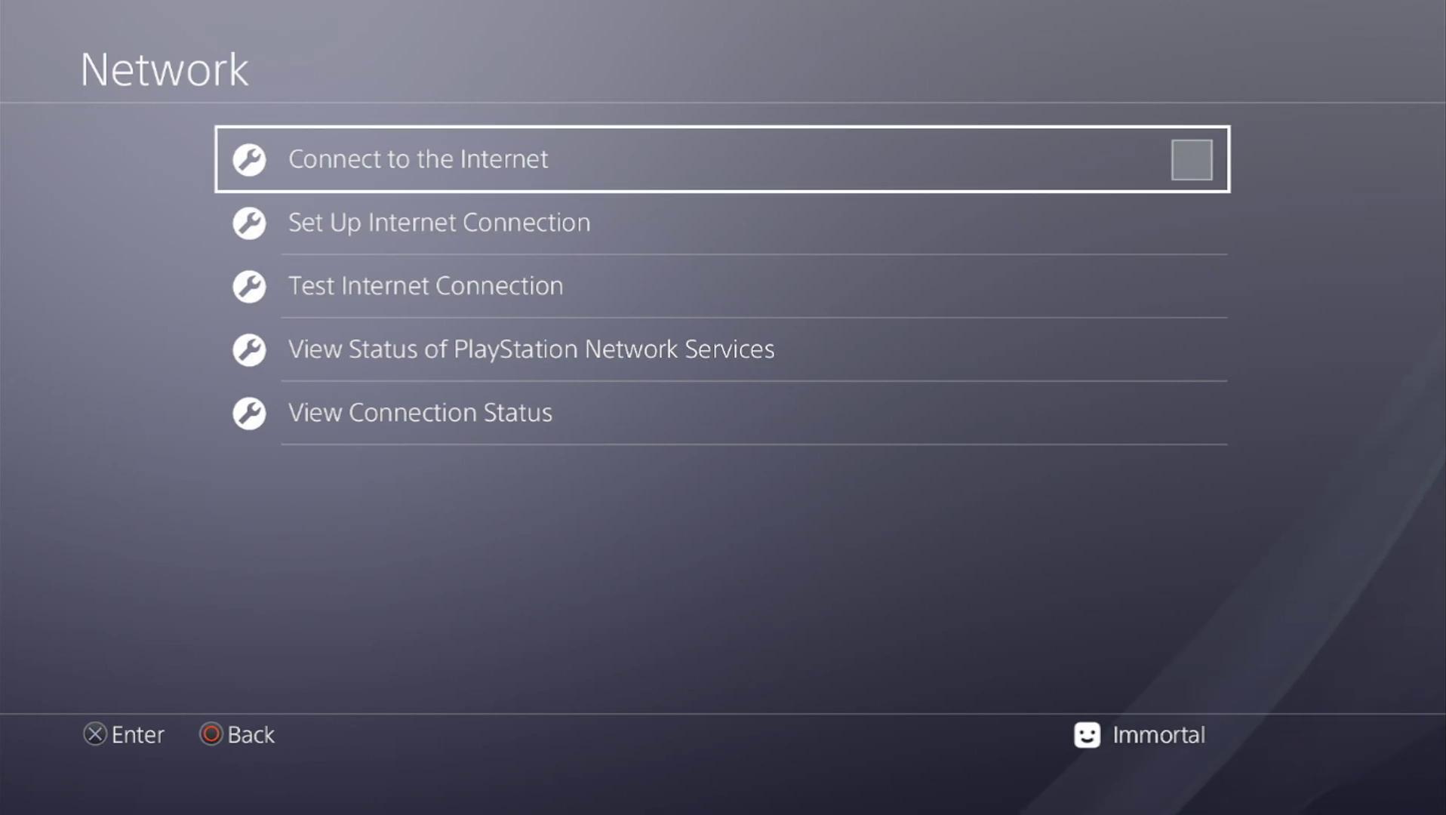
# Step: Go back to Settings and open System > Automatic Downloads
pyautogui.press('Escape')
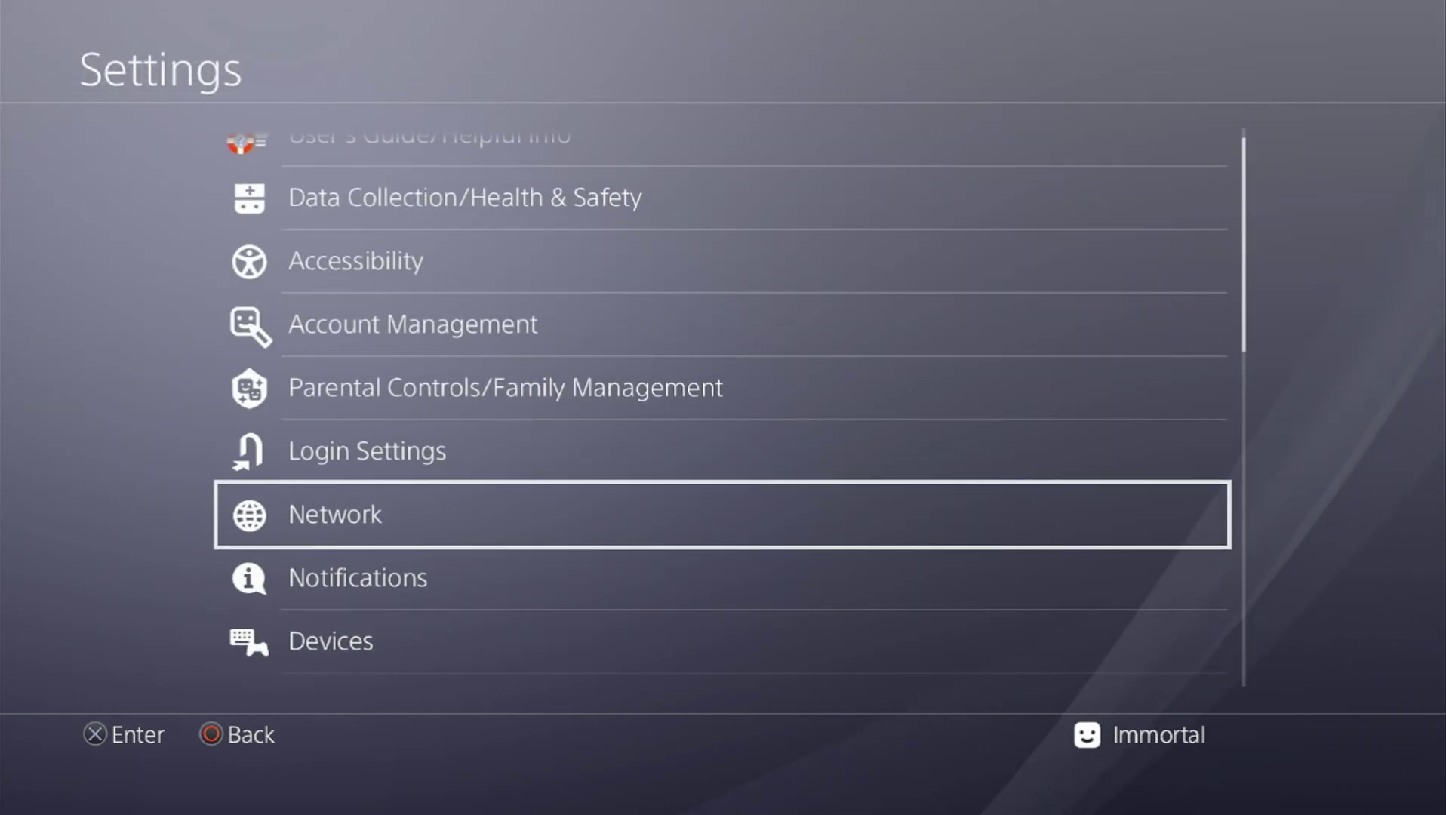
pyautogui.press('Down')
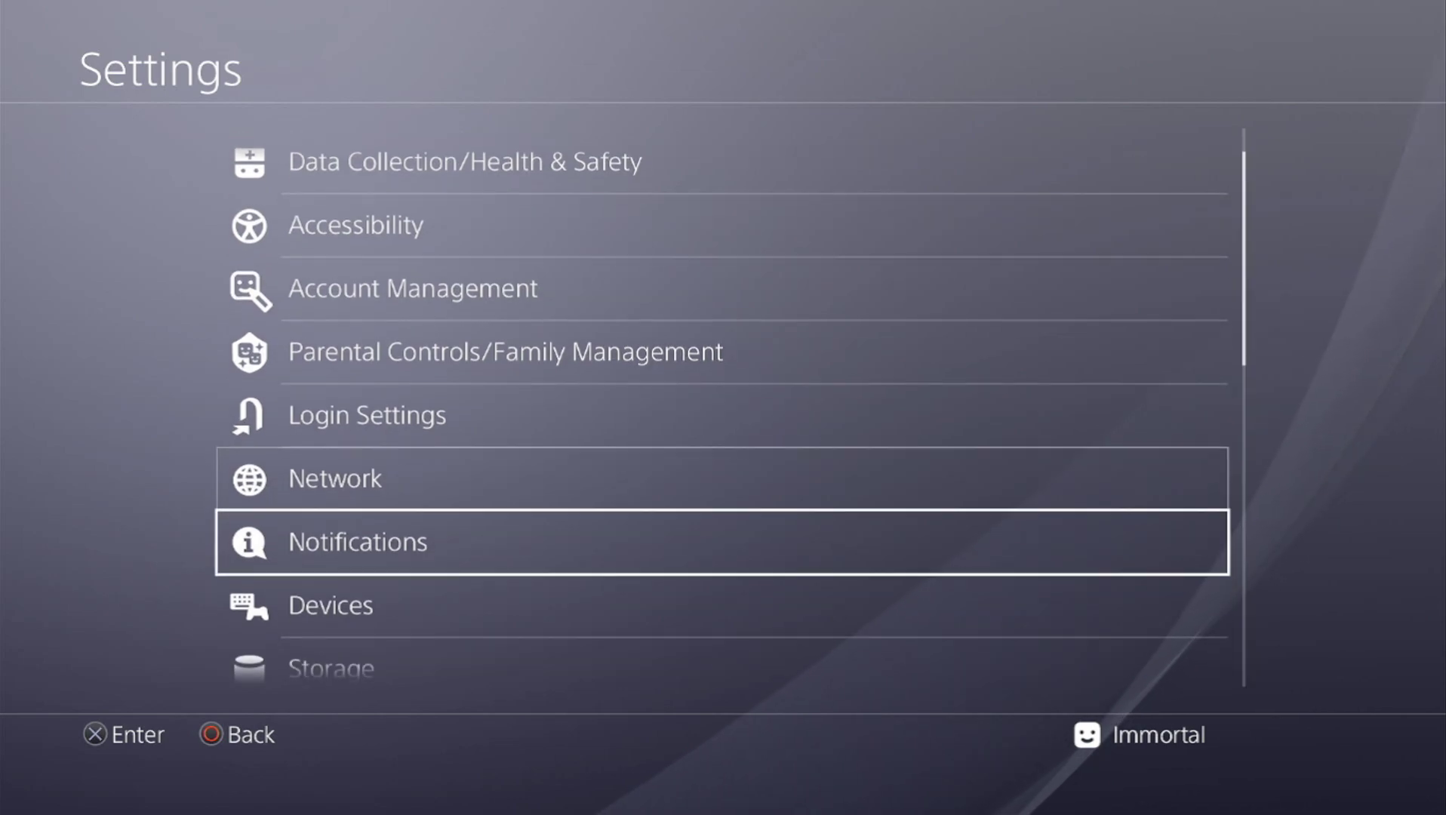
pyautogui.press('Down')
pyautogui.press('Down')
pyautogui.press('Down')
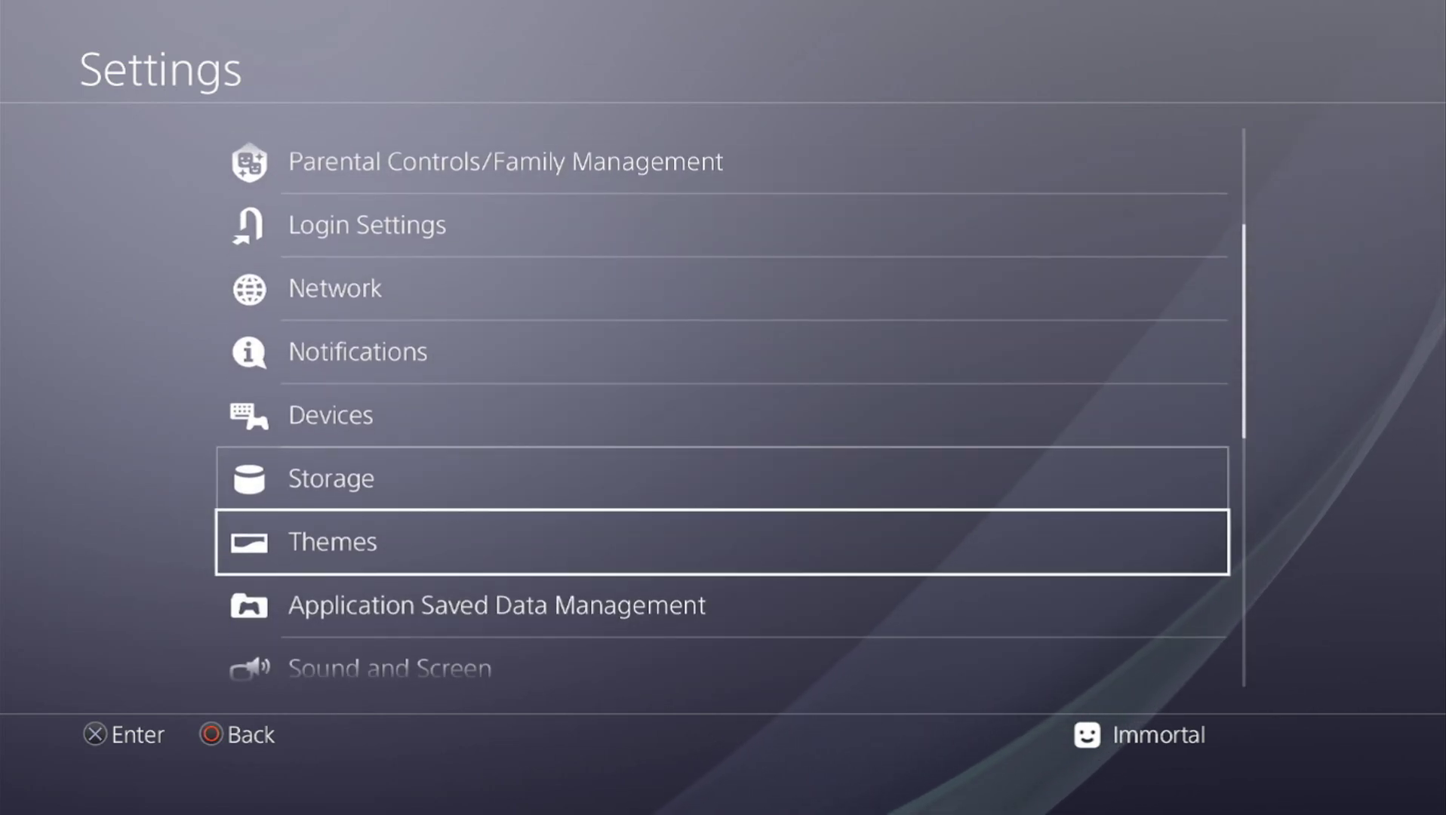
pyautogui.press('Down')
pyautogui.press('Down')
pyautogui.press('Down')
pyautogui.press('Down')
pyautogui.press('Down')
pyautogui.press('Down')
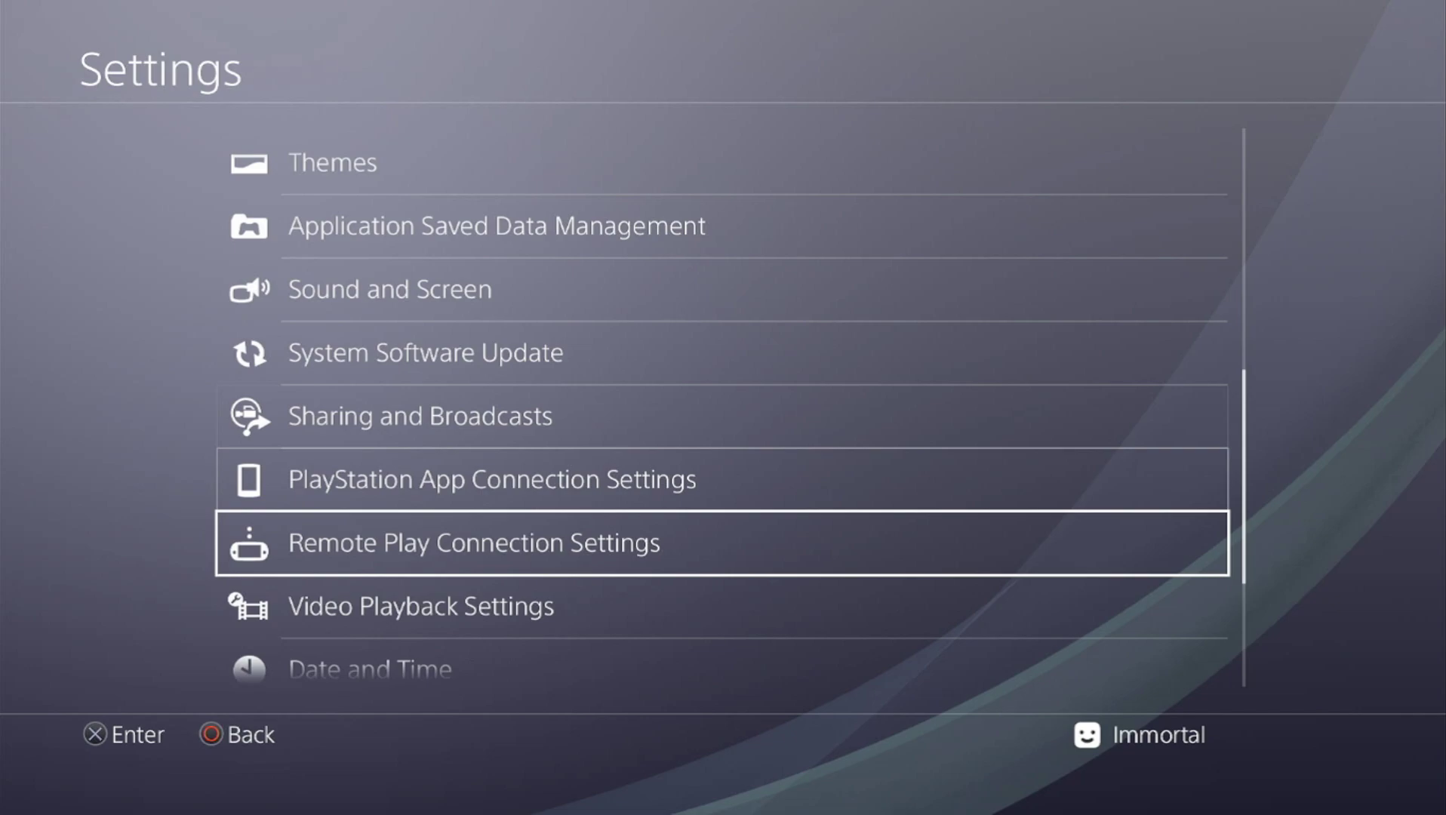
pyautogui.press('Down')
pyautogui.press('Down')
pyautogui.press('Down')
pyautogui.press('Down')
pyautogui.press('Down')
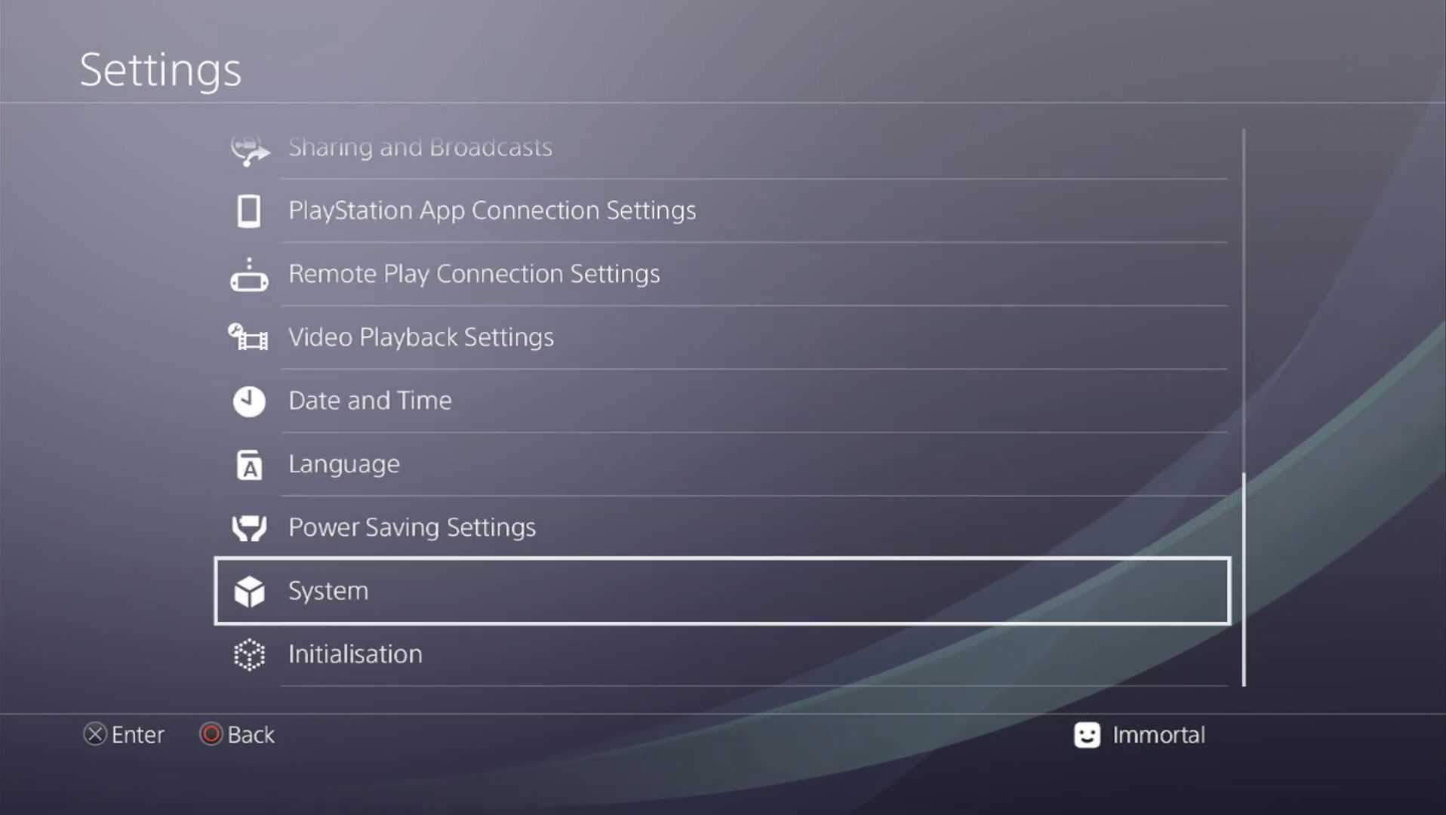
pyautogui.press('Return')
pyautogui.press('Down')
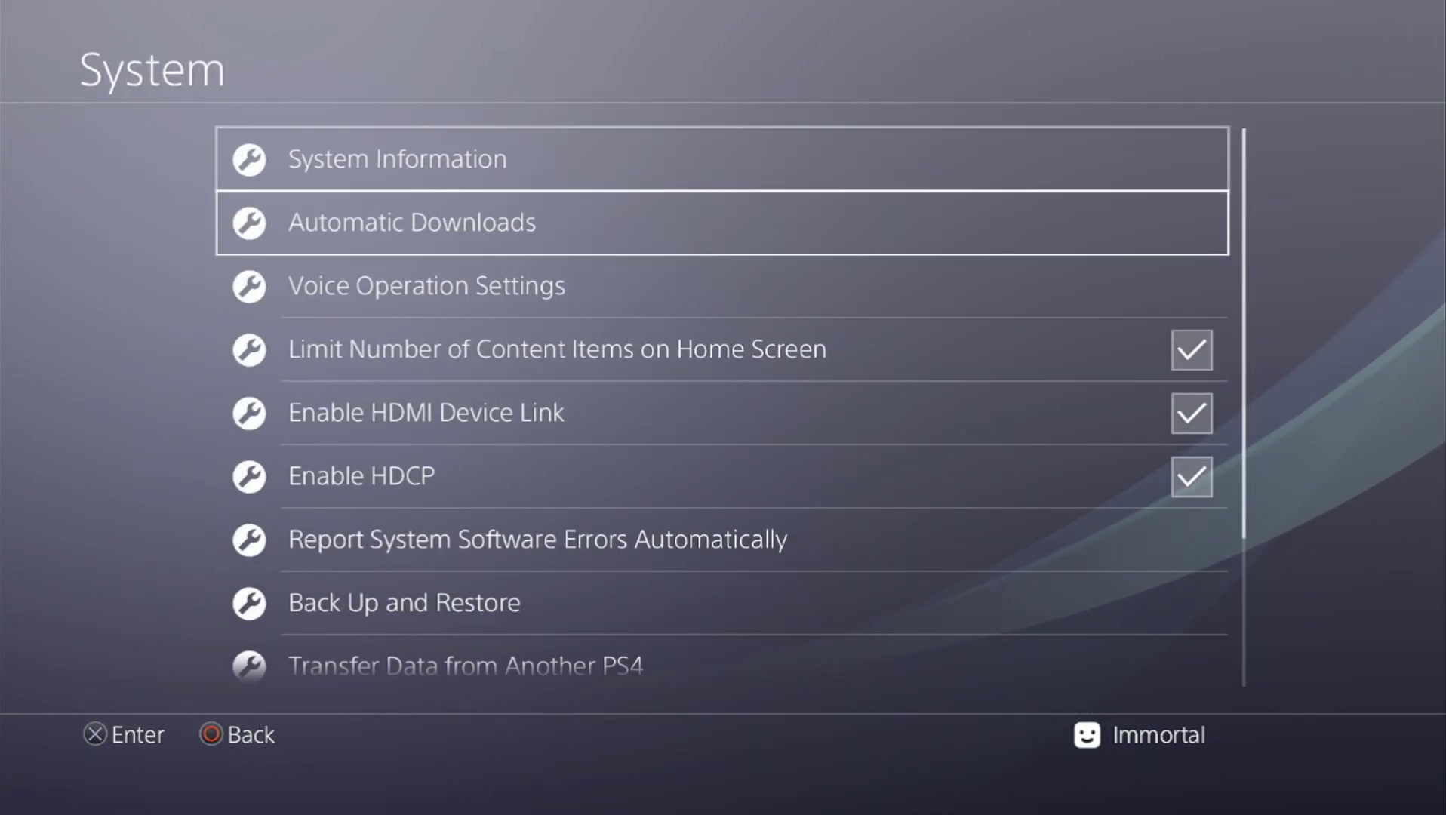
pyautogui.press('Return')
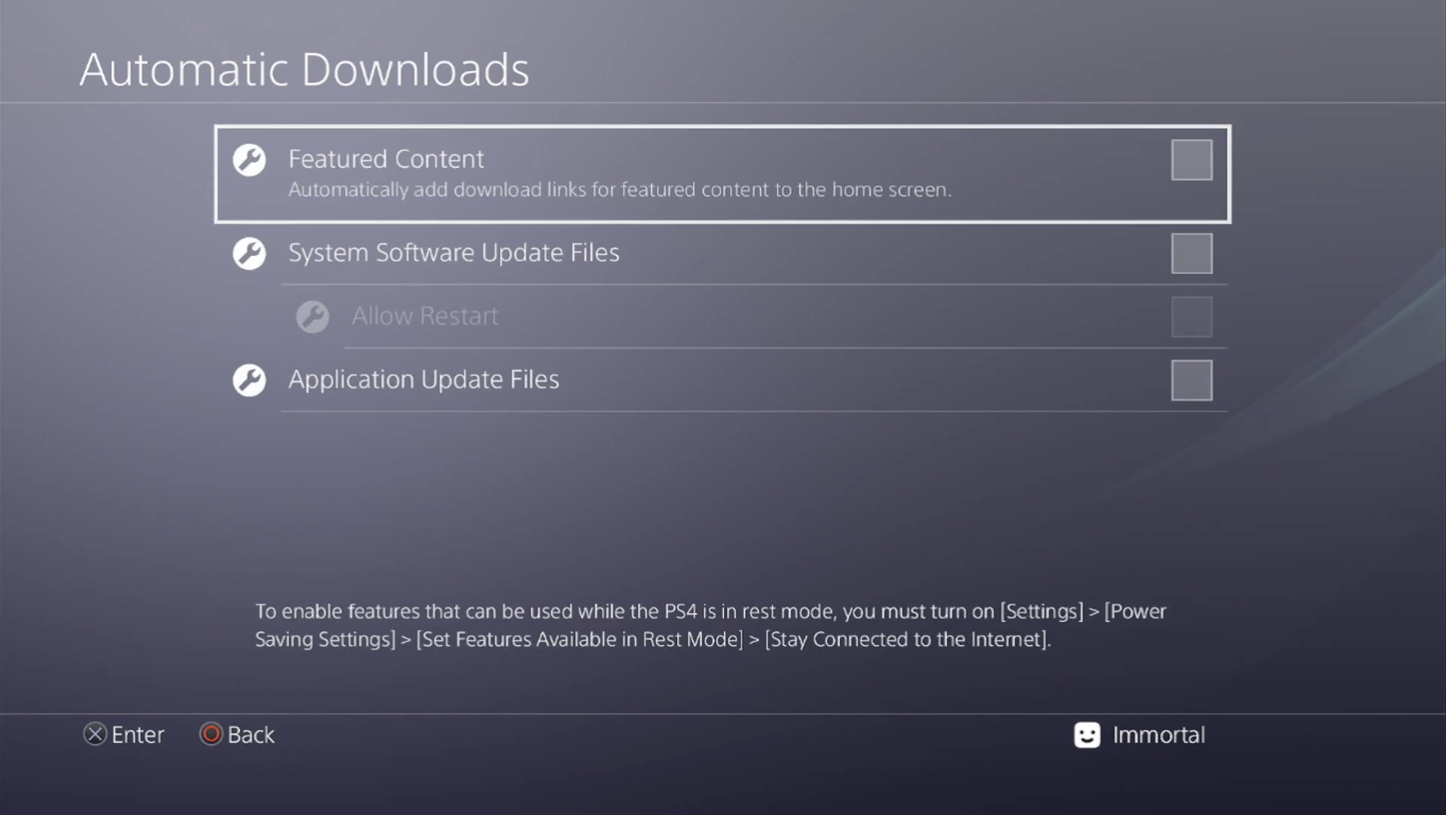
# Step: Uncheck Featured Content, System Software Update Files and Application Update Files
pyautogui.press('Down')
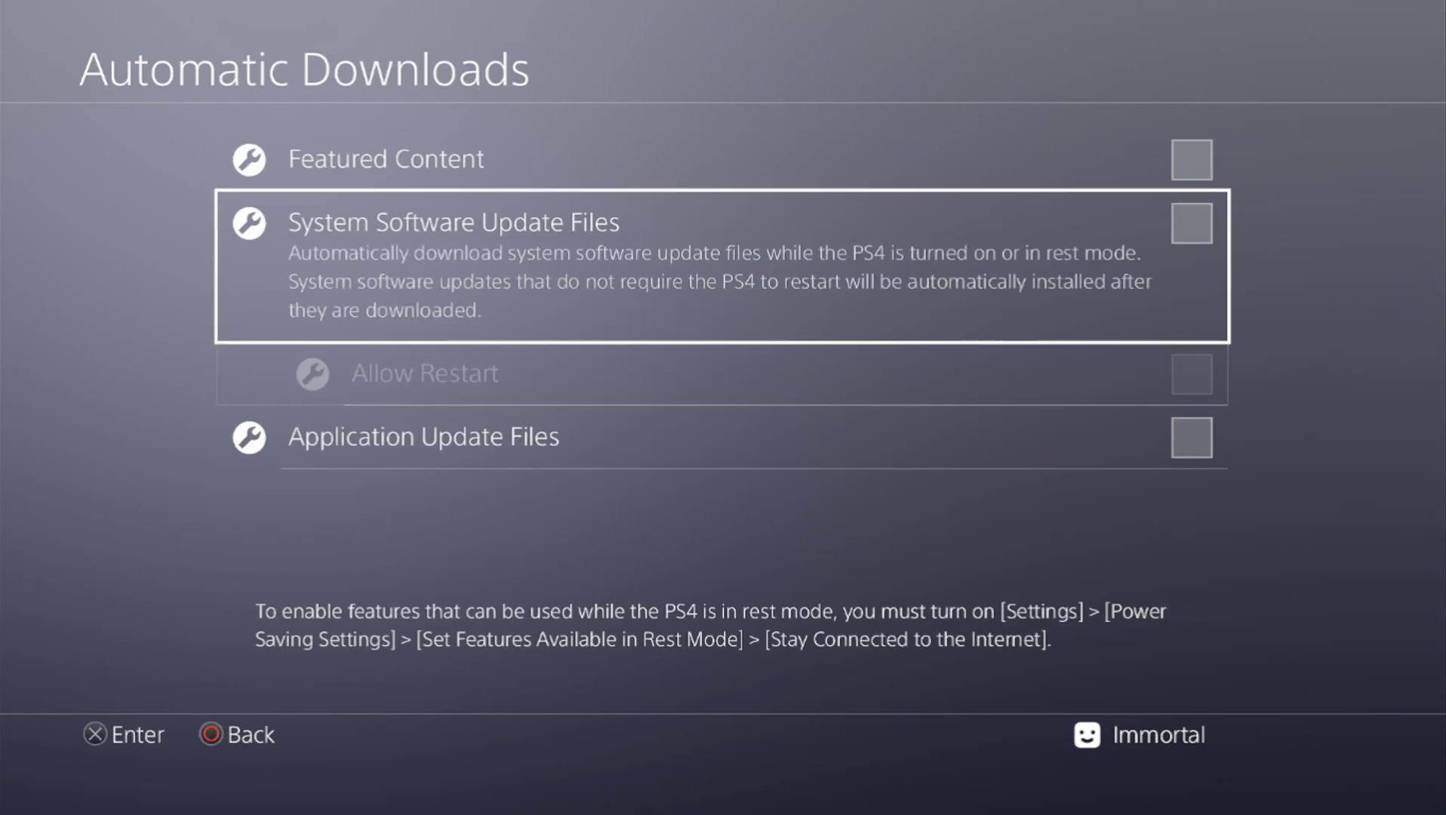
pyautogui.press('Up')
pyautogui.press('Down')
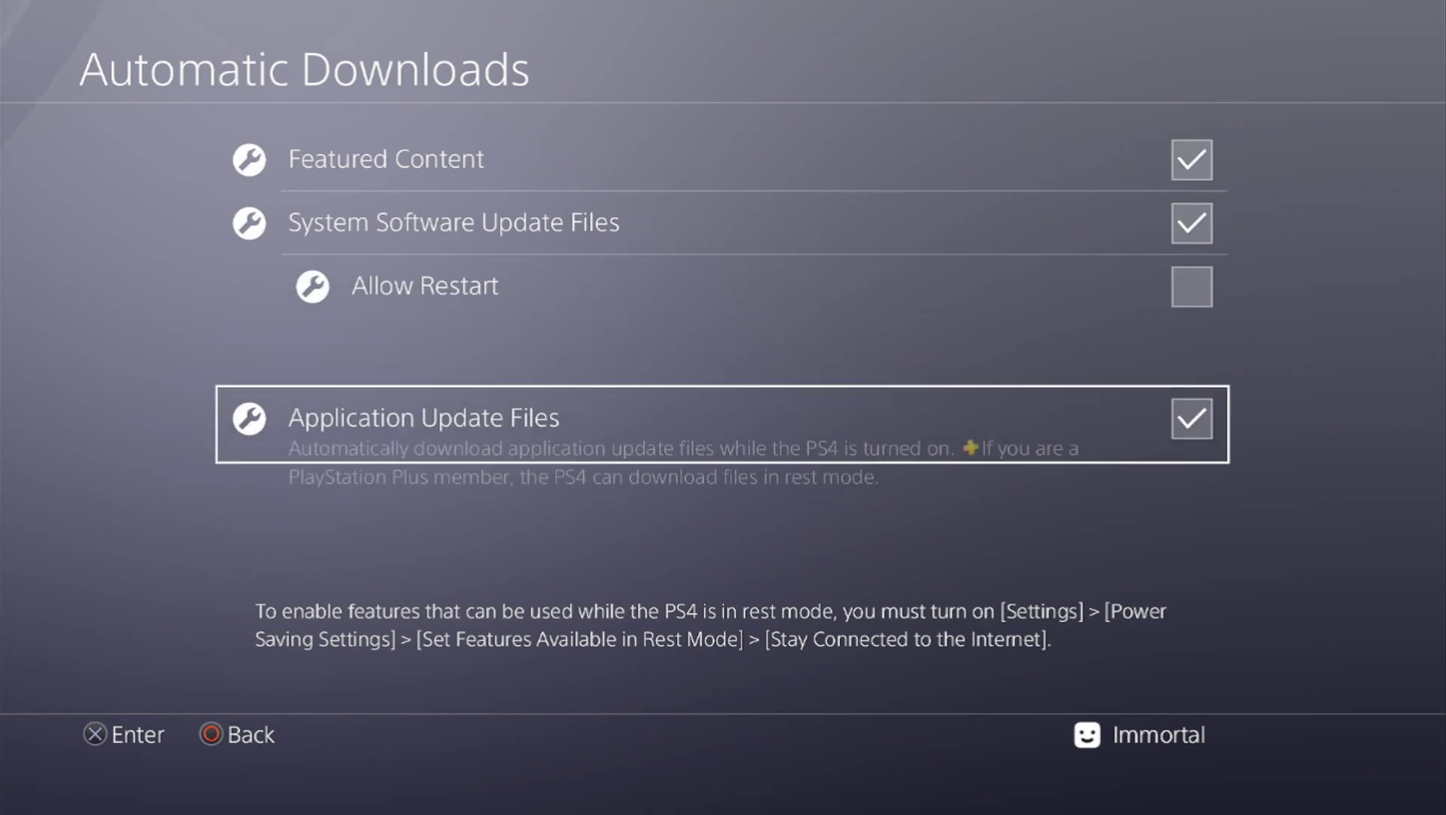
pyautogui.press('Return')
pyautogui.press('Up')
pyautogui.press('Return')
pyautogui.press('Up')
pyautogui.press('Return')
pyautogui.press('Down')
pyautogui.press('Down')
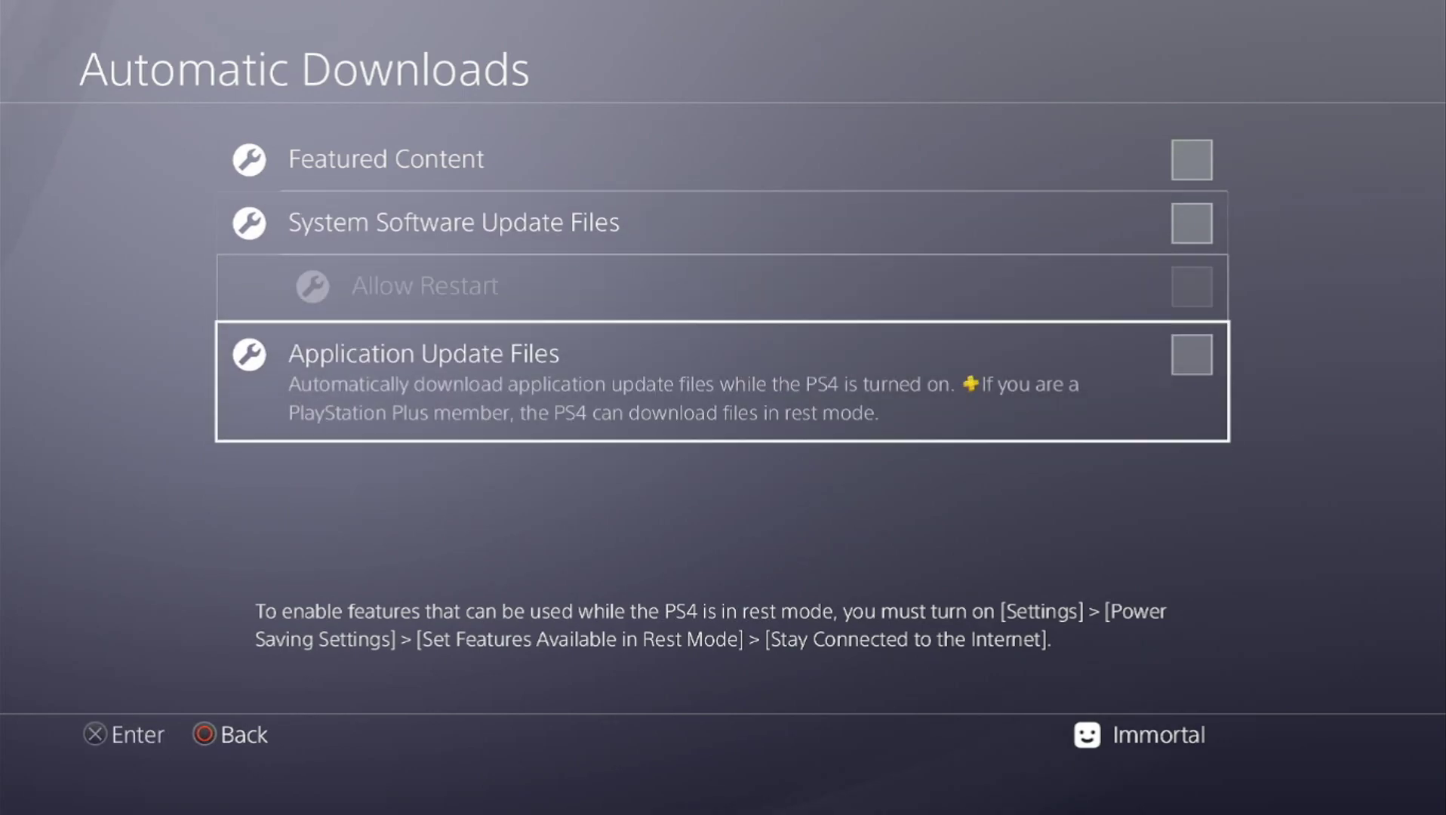
pyautogui.press('Up')
# Step: Return to the System list and move up to System Information
pyautogui.press('Escape')
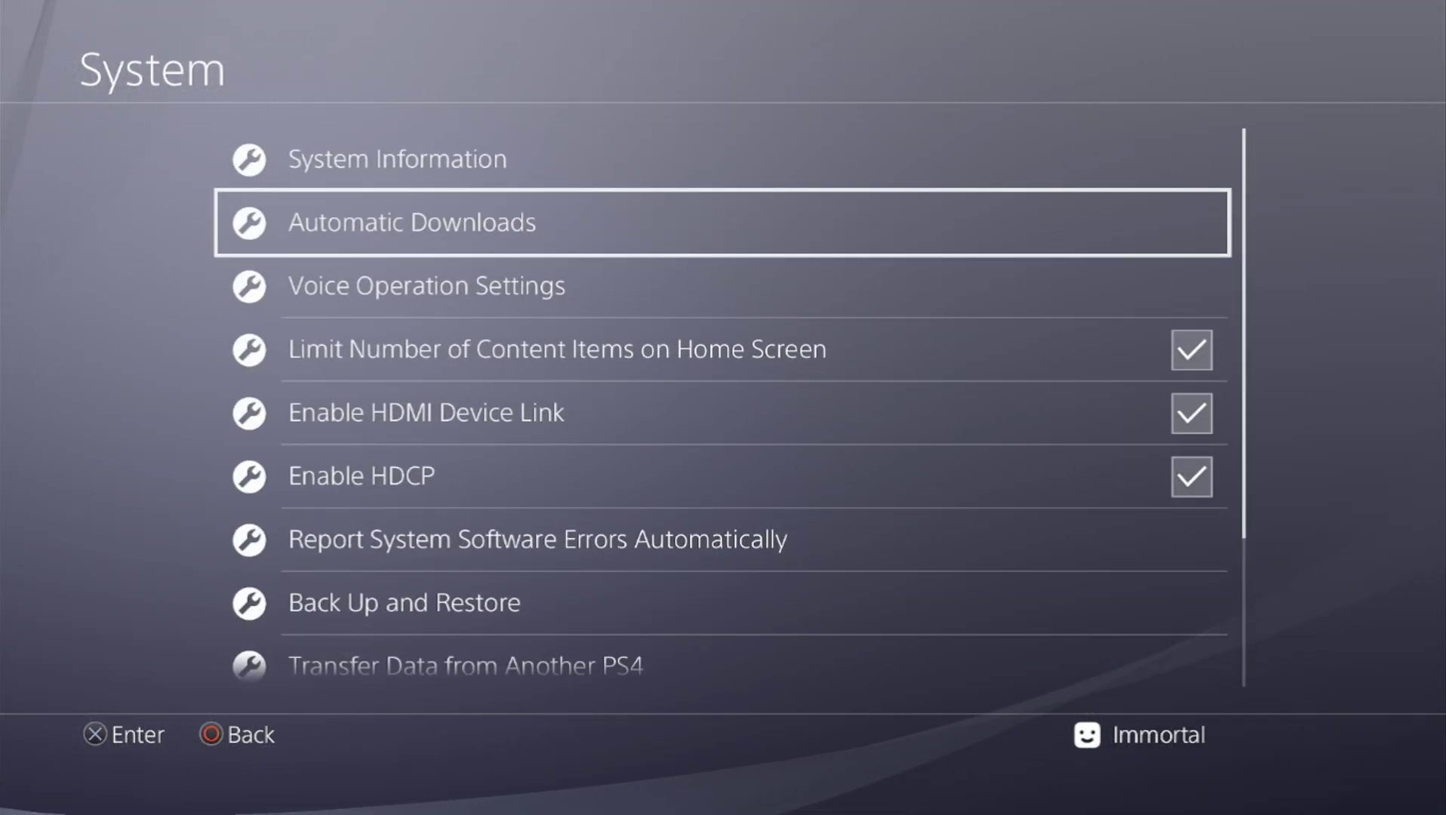
pyautogui.press('Down')
pyautogui.press('Down')
pyautogui.press('Down')
pyautogui.press('Down')
pyautogui.press('Down')
pyautogui.press('Down')
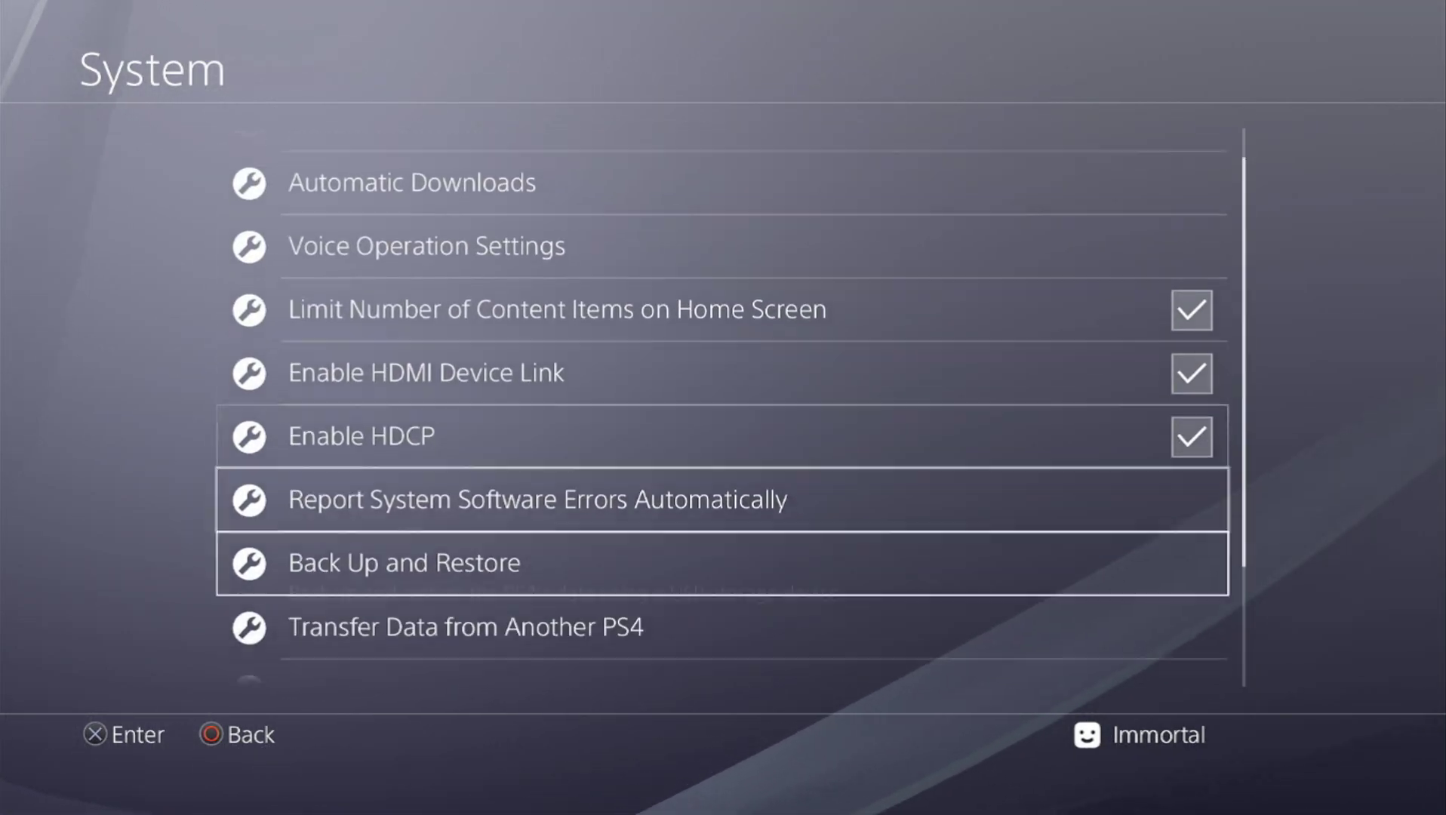
pyautogui.press('Down')
pyautogui.press('Down')
pyautogui.press('Down')
pyautogui.press('Down')
pyautogui.press('Up')
pyautogui.press('Up')
pyautogui.press('Up')
pyautogui.press('Up')
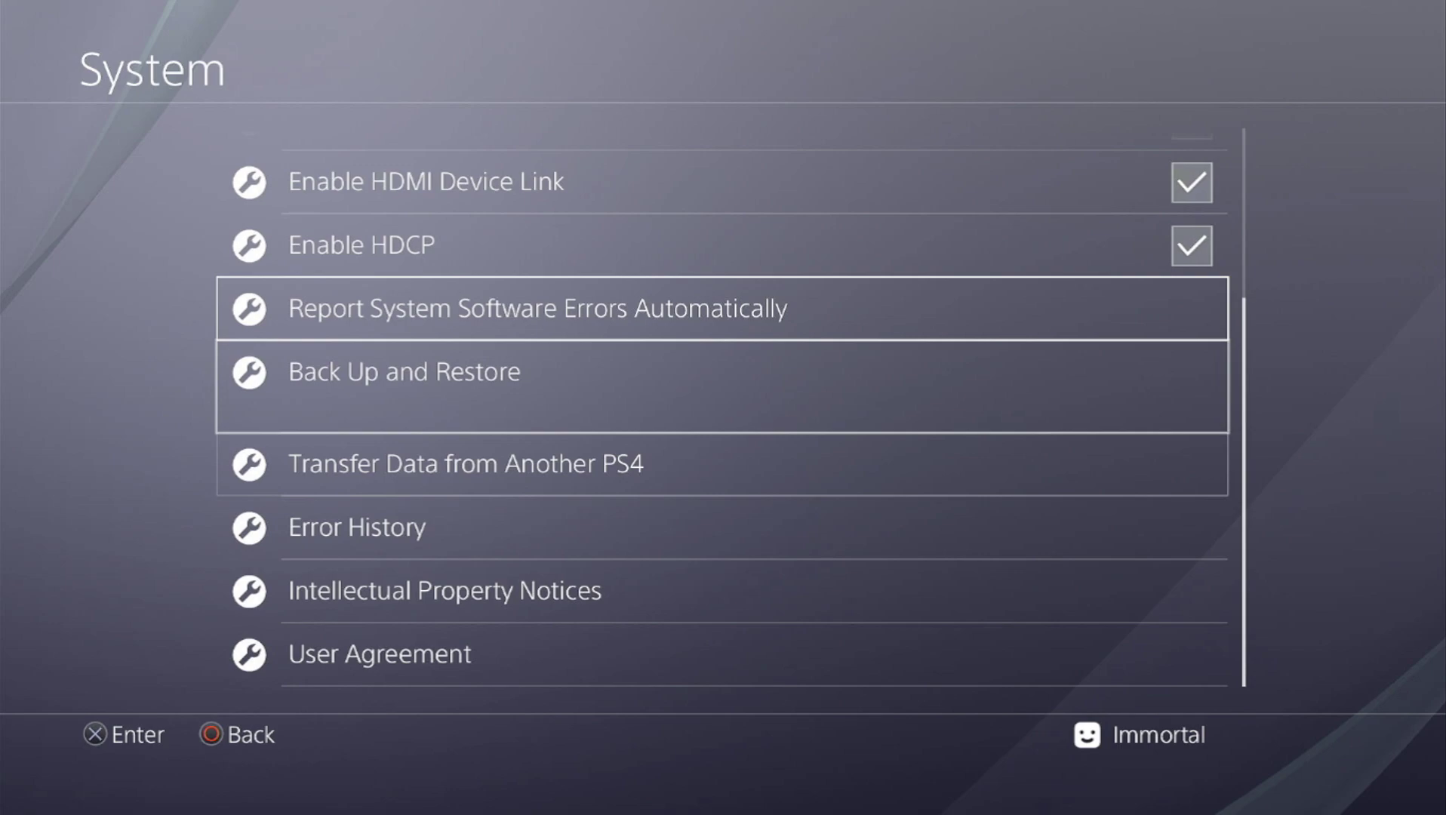
pyautogui.press('Up')
pyautogui.press('Up')
pyautogui.press('Up')
pyautogui.press('Up')
pyautogui.press('Up')
pyautogui.press('Up')
pyautogui.press('Up')
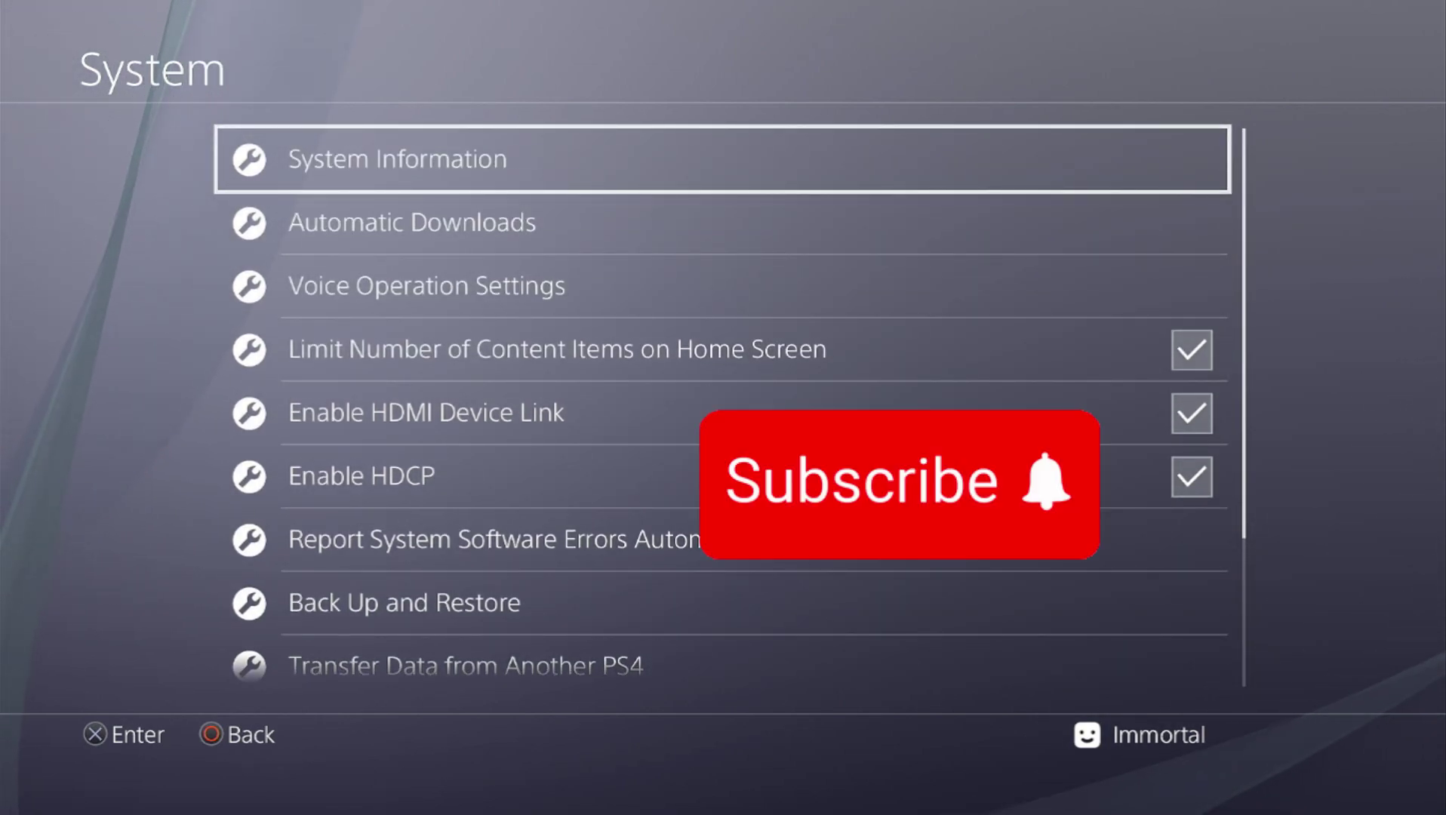
pyautogui.press('Return')
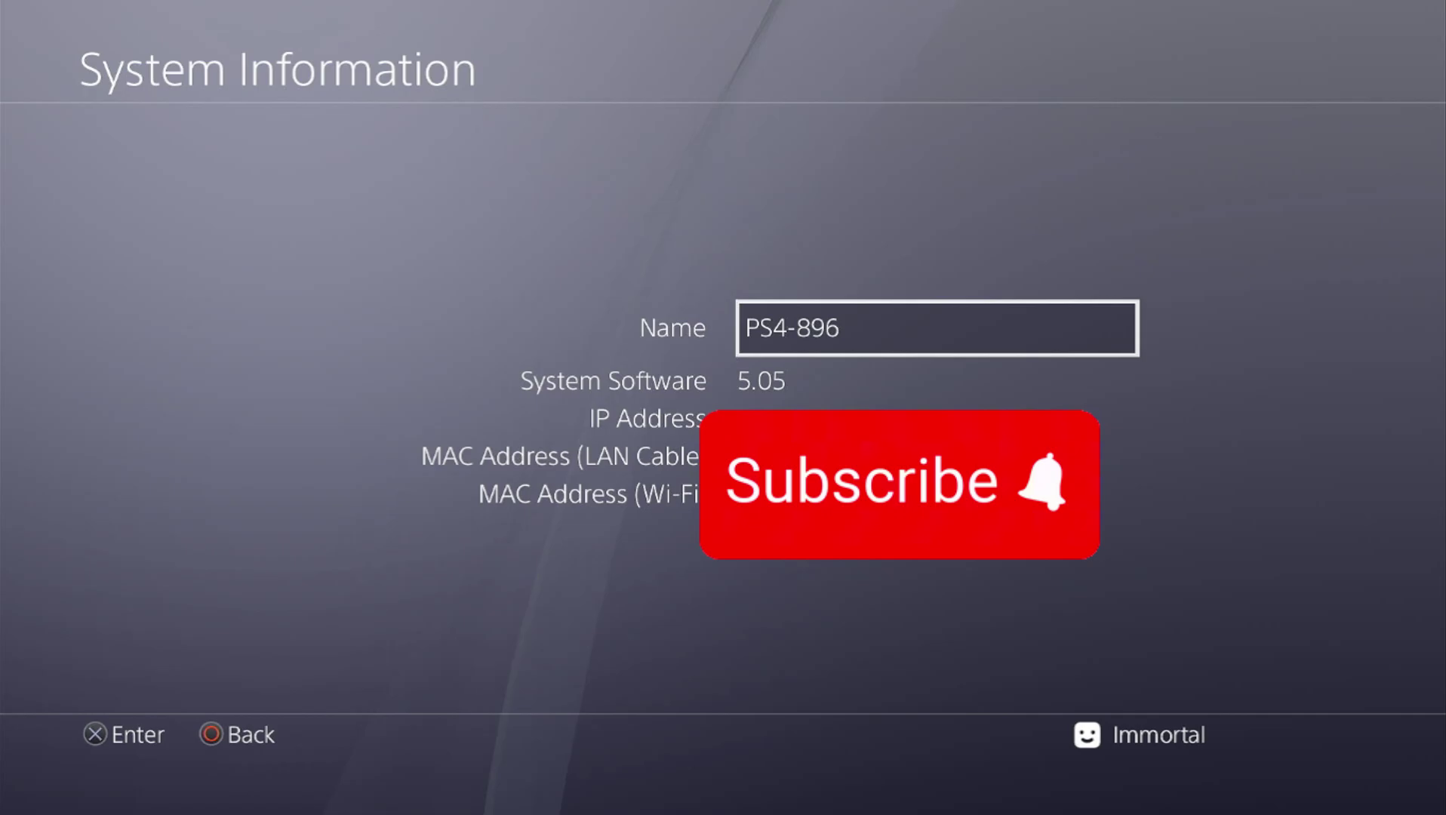
pyautogui.press('Escape')
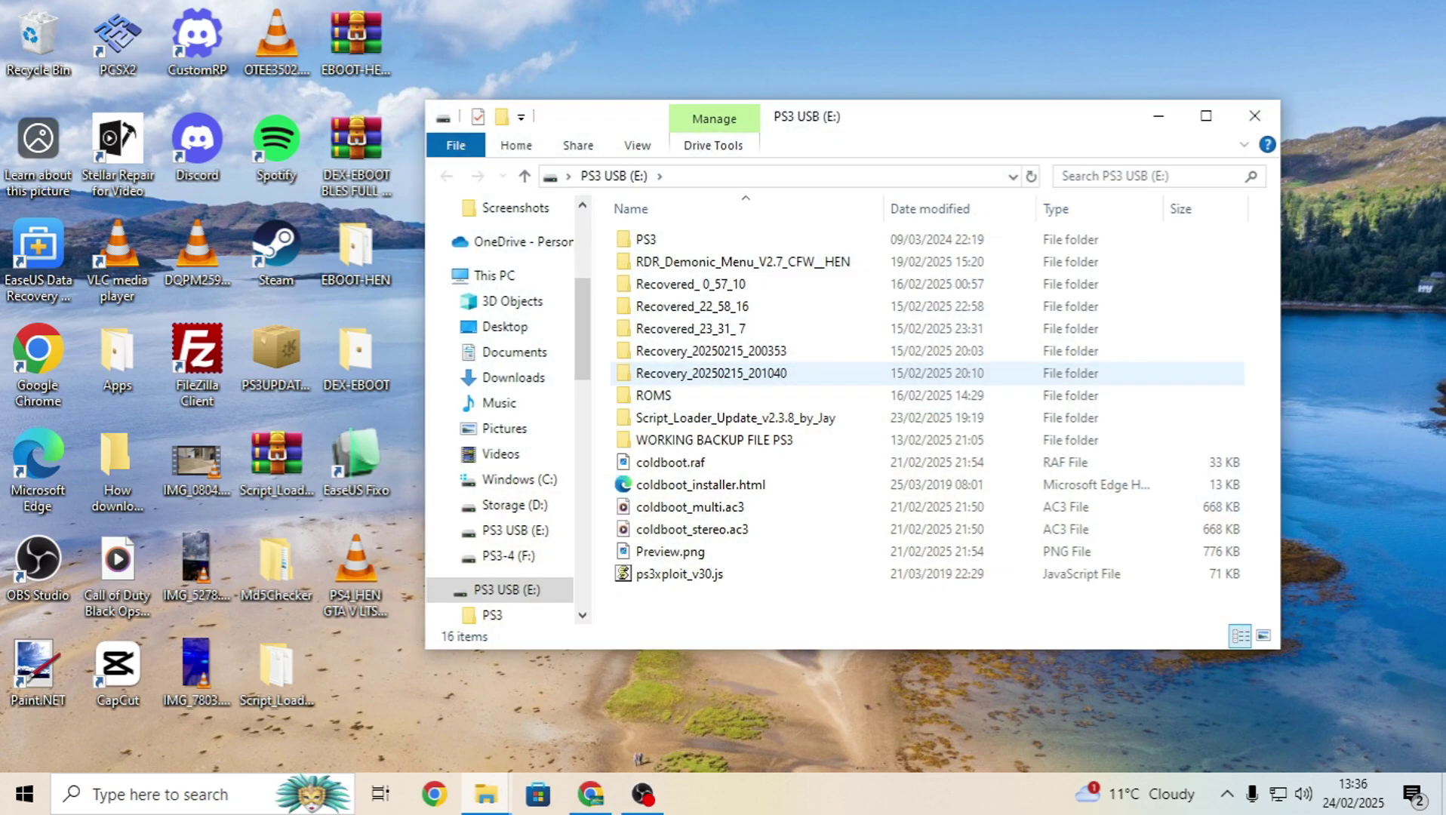
# Step: In This PC, check the properties of the PS3-4 (F:) and PS3 USB (E:) drives
pyautogui.click(495, 275)
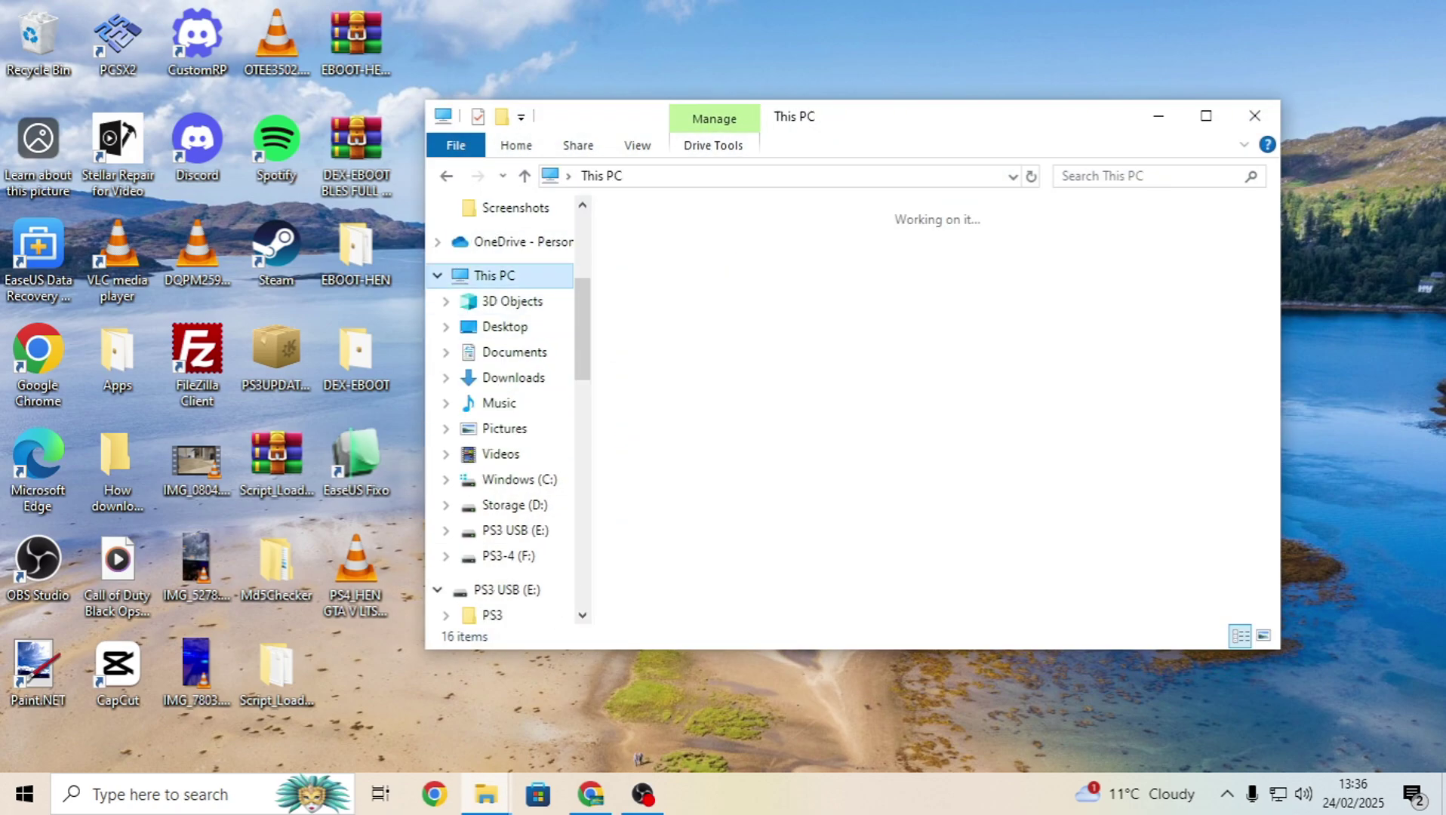
pyautogui.rightClick(1041, 597)
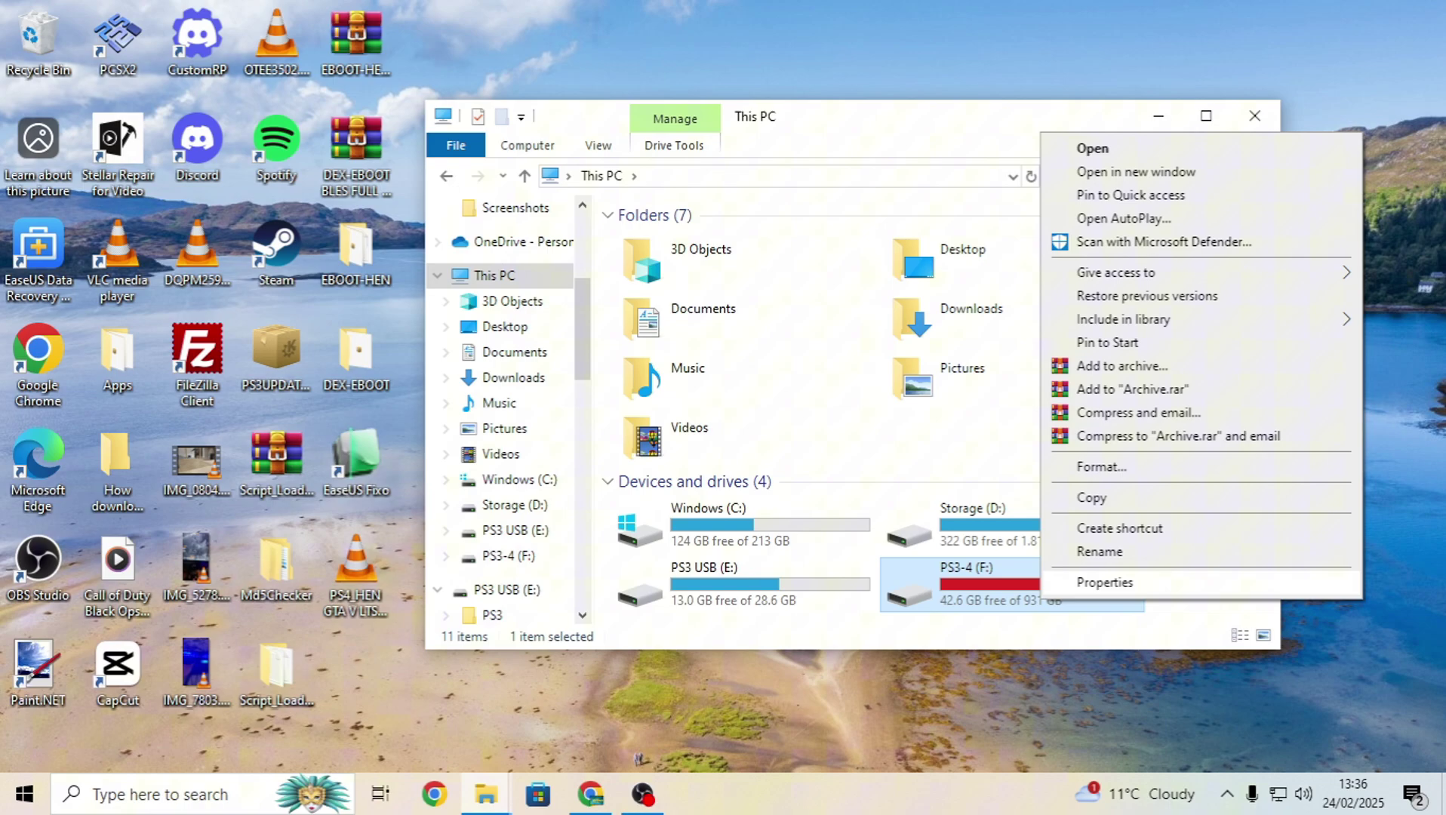
pyautogui.click(1105, 582)
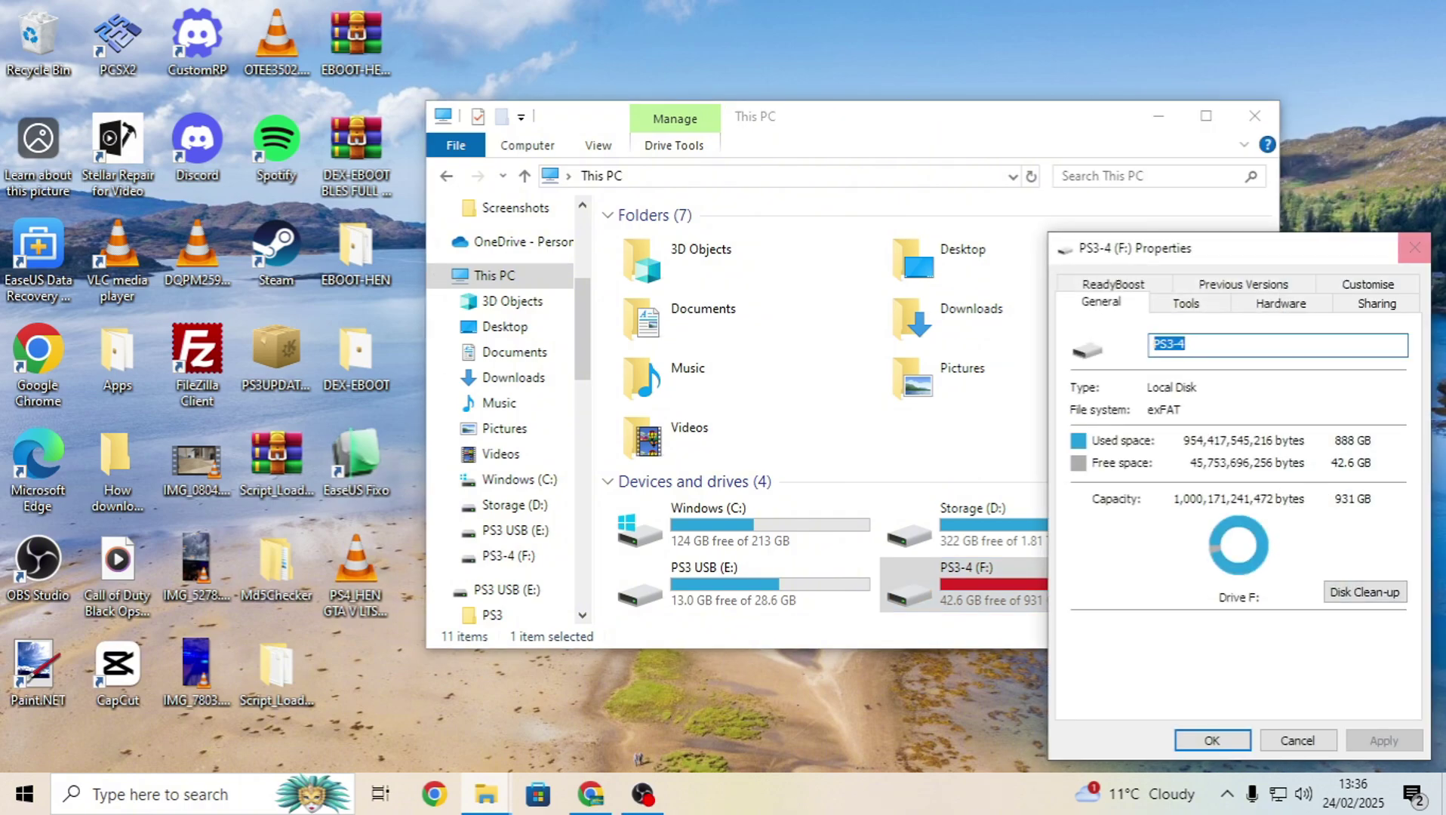
pyautogui.press('Escape')
pyautogui.rightClick(722, 580)
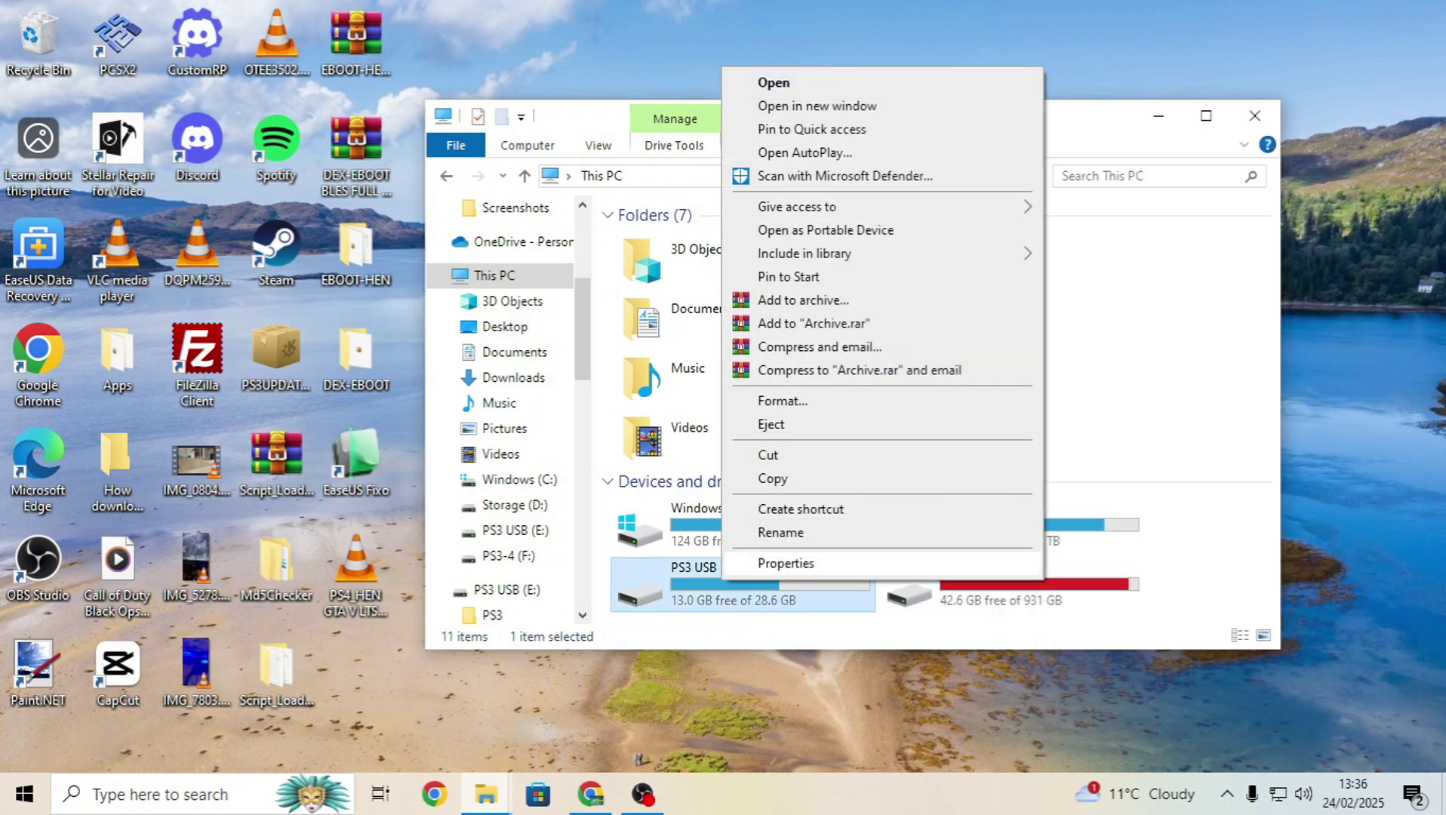
pyautogui.click(785, 563)
pyautogui.moveTo(943, 257); pyautogui.dragTo(1045, 198)
pyautogui.press('Escape')
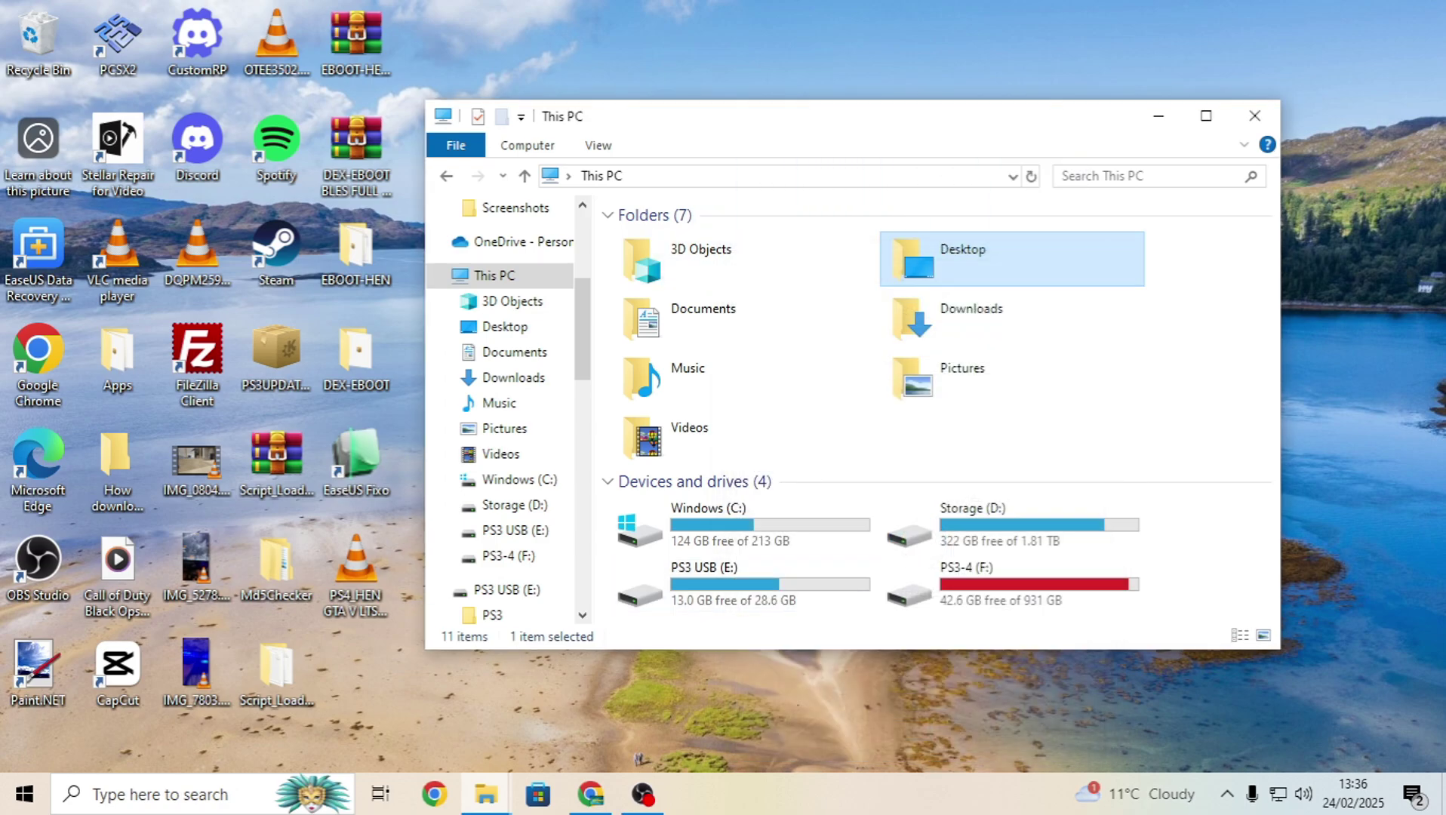
# Step: Browse the PS3 USB (E:) drive, then minimize it and show Chrome's PS4 firmware page
pyautogui.doubleClick(702, 585)
pyautogui.scroll(-2, 925, 423)
pyautogui.scroll(2, 925, 423)
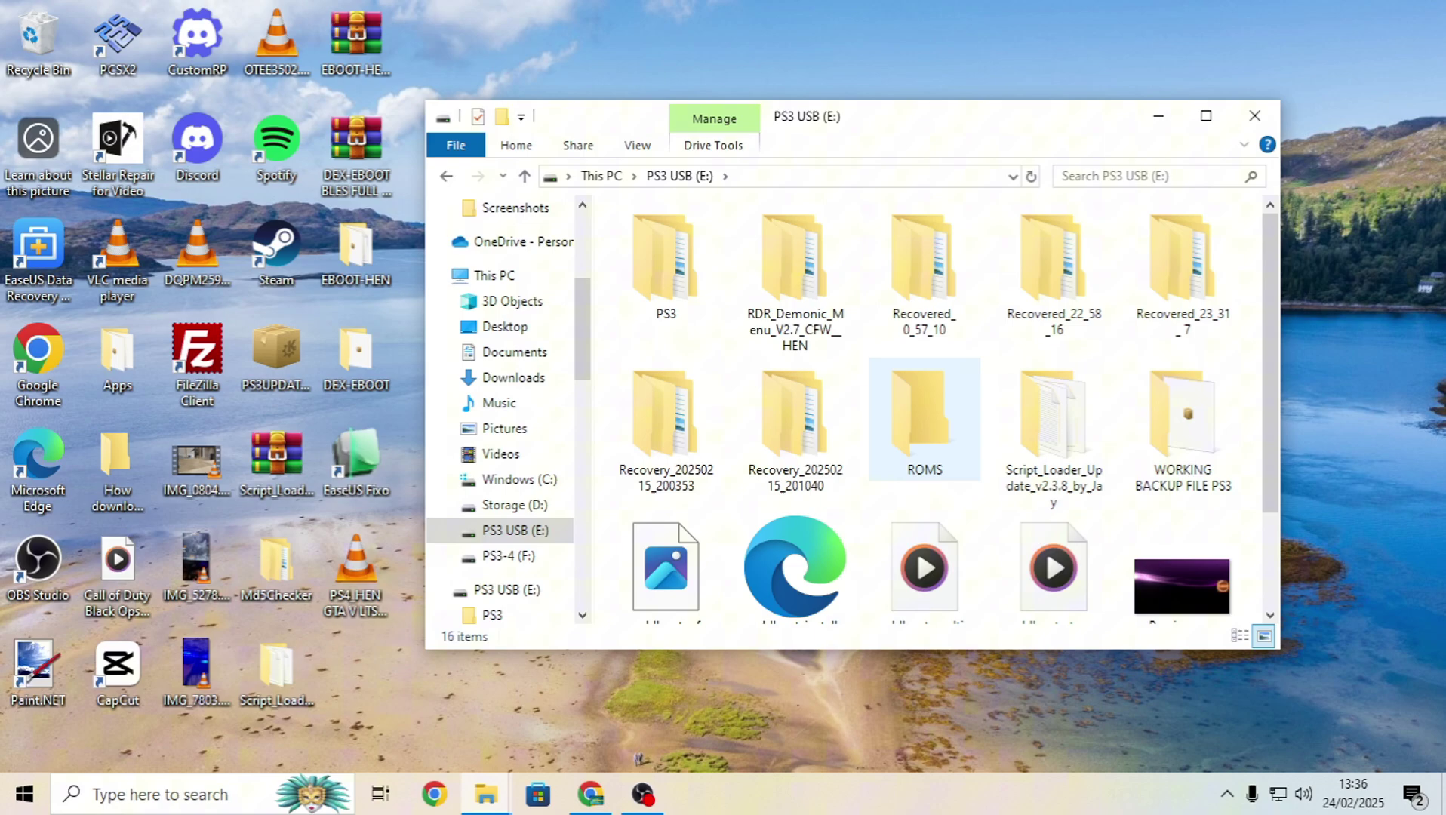
pyautogui.moveTo(981, 116); pyautogui.dragTo(1033, 89)
pyautogui.scroll(-2, 898, 491)
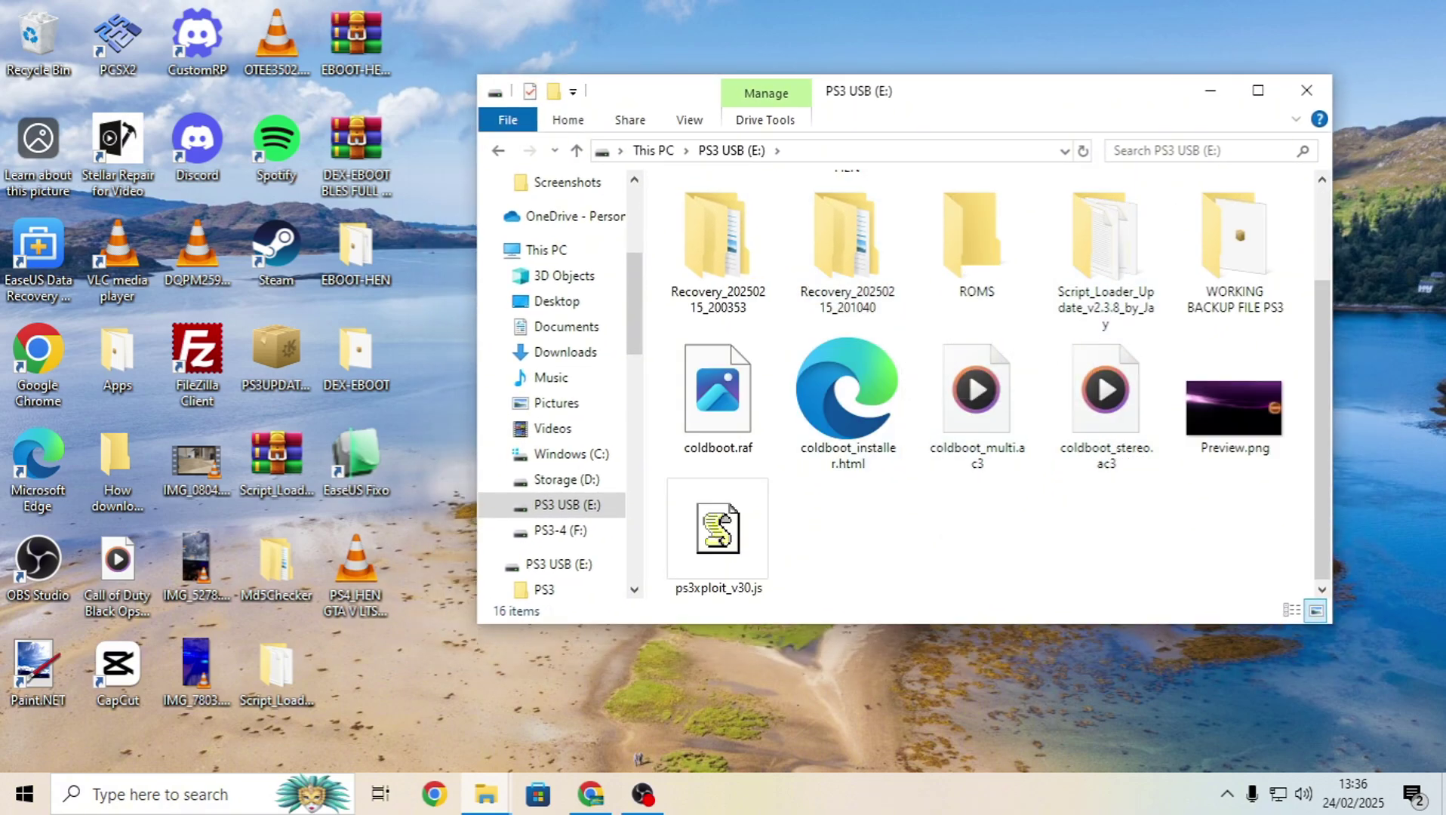
pyautogui.moveTo(877, 101); pyautogui.dragTo(797, 136)
pyautogui.scroll(2, 890, 298)
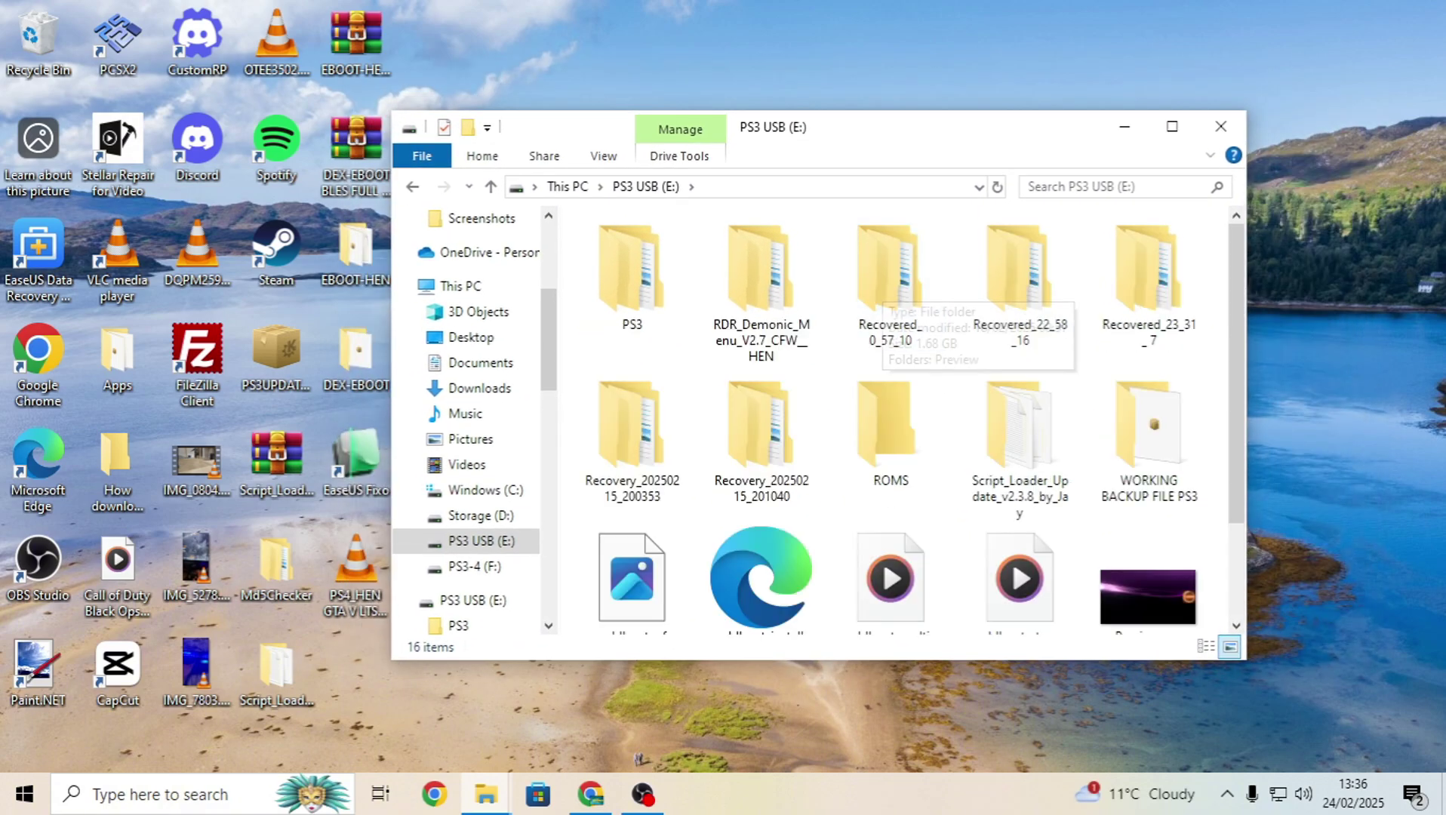
pyautogui.click(1125, 126)
pyautogui.click(590, 794)
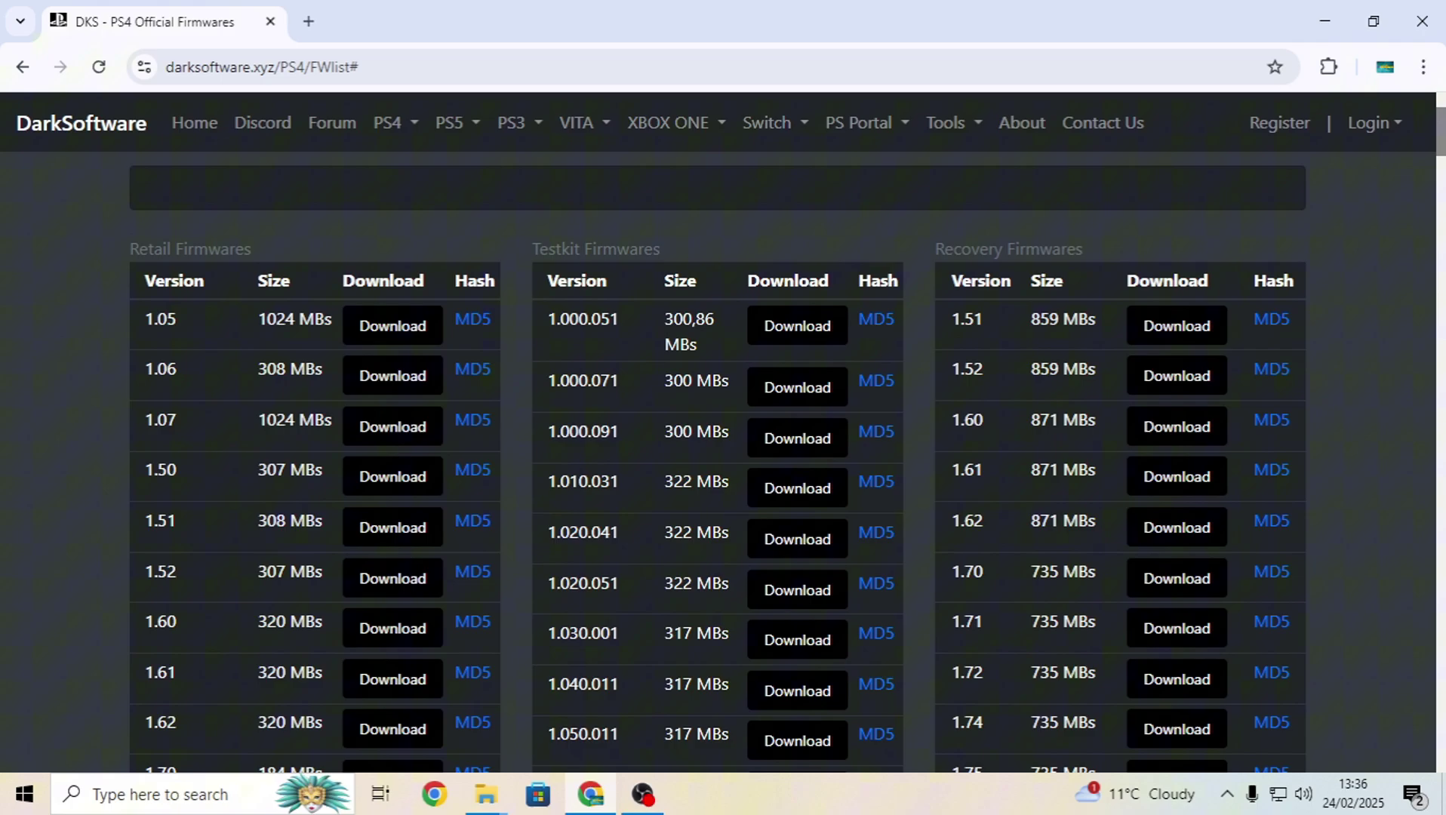
# Step: Download the Retail 5.05 firmware, save it as 505Retail.PUP, and view its download progress
pyautogui.scroll(-15, 723, 453)
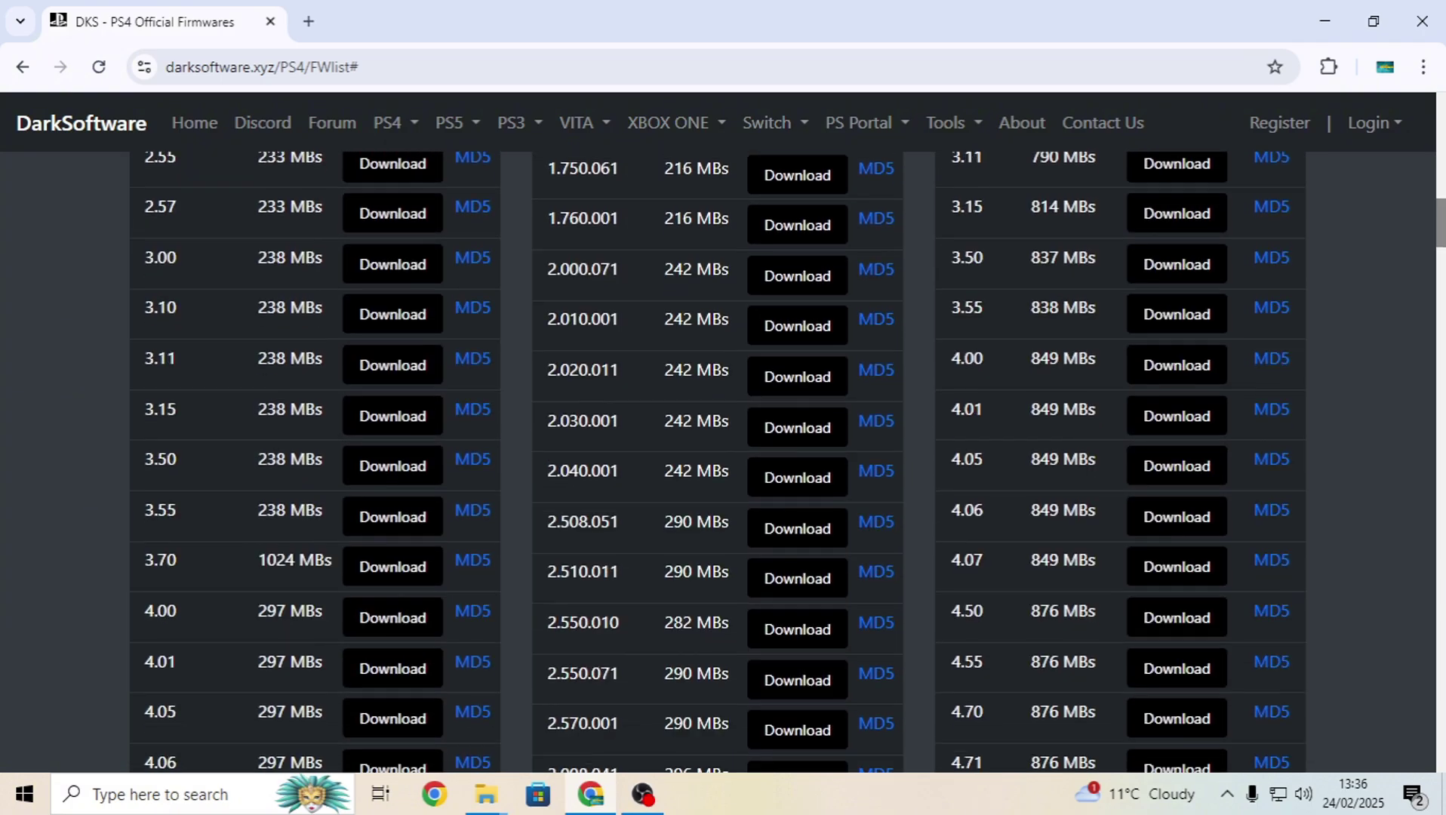
pyautogui.scroll(-9, 723, 453)
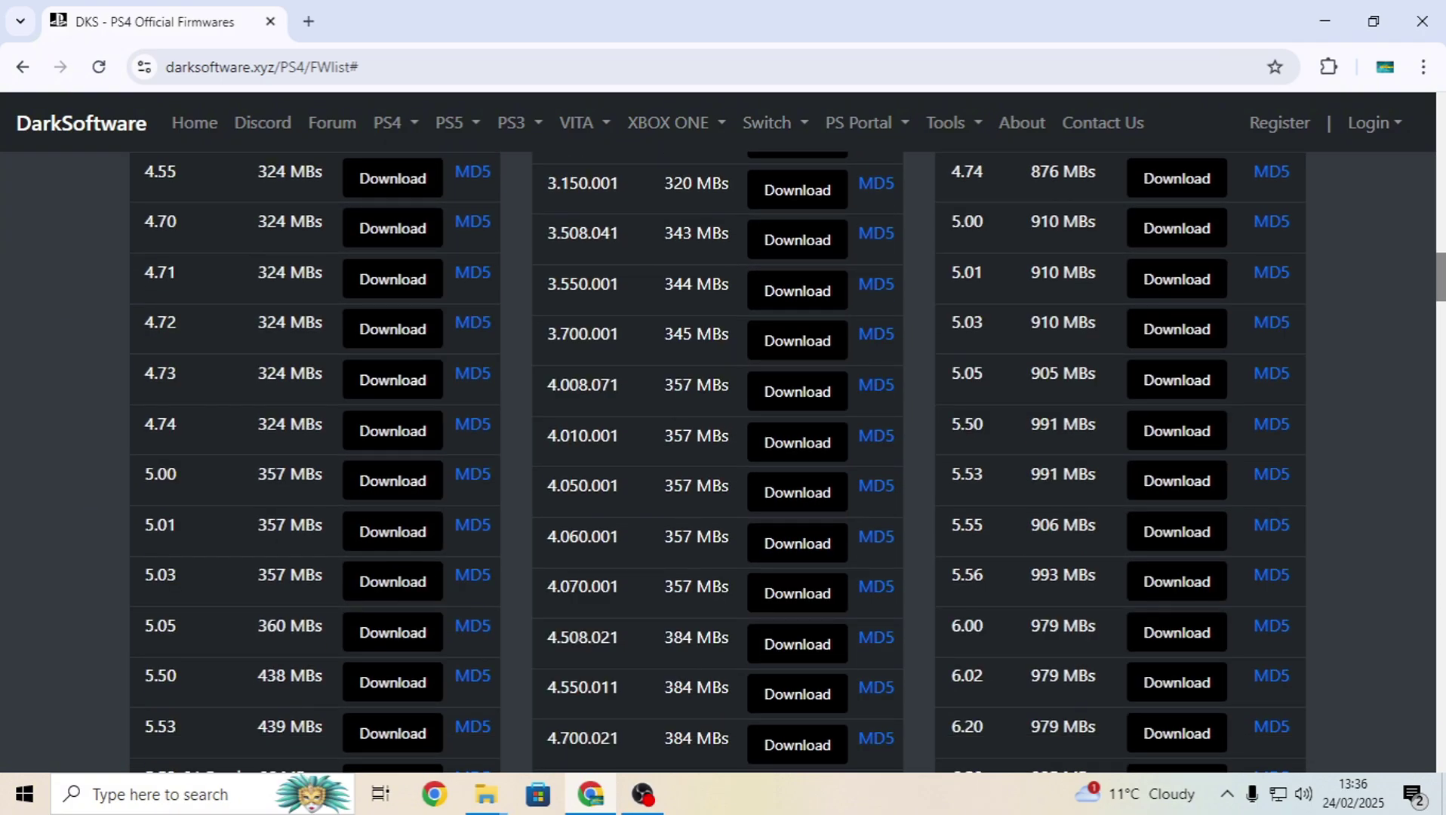
pyautogui.scroll(-1, 723, 453)
pyautogui.scroll(6, 723, 452)
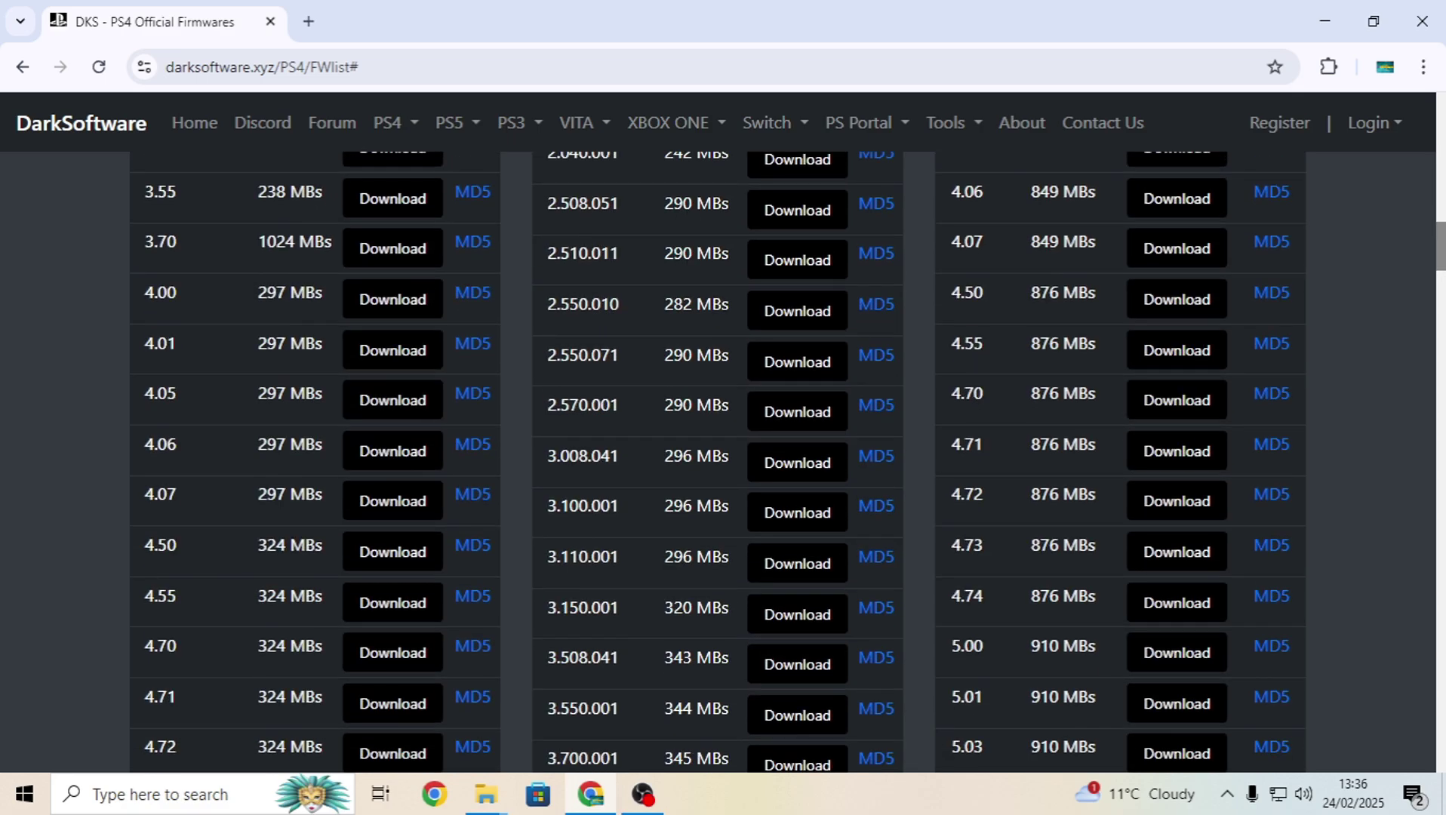
pyautogui.scroll(-5, 723, 453)
pyautogui.scroll(-1, 724, 452)
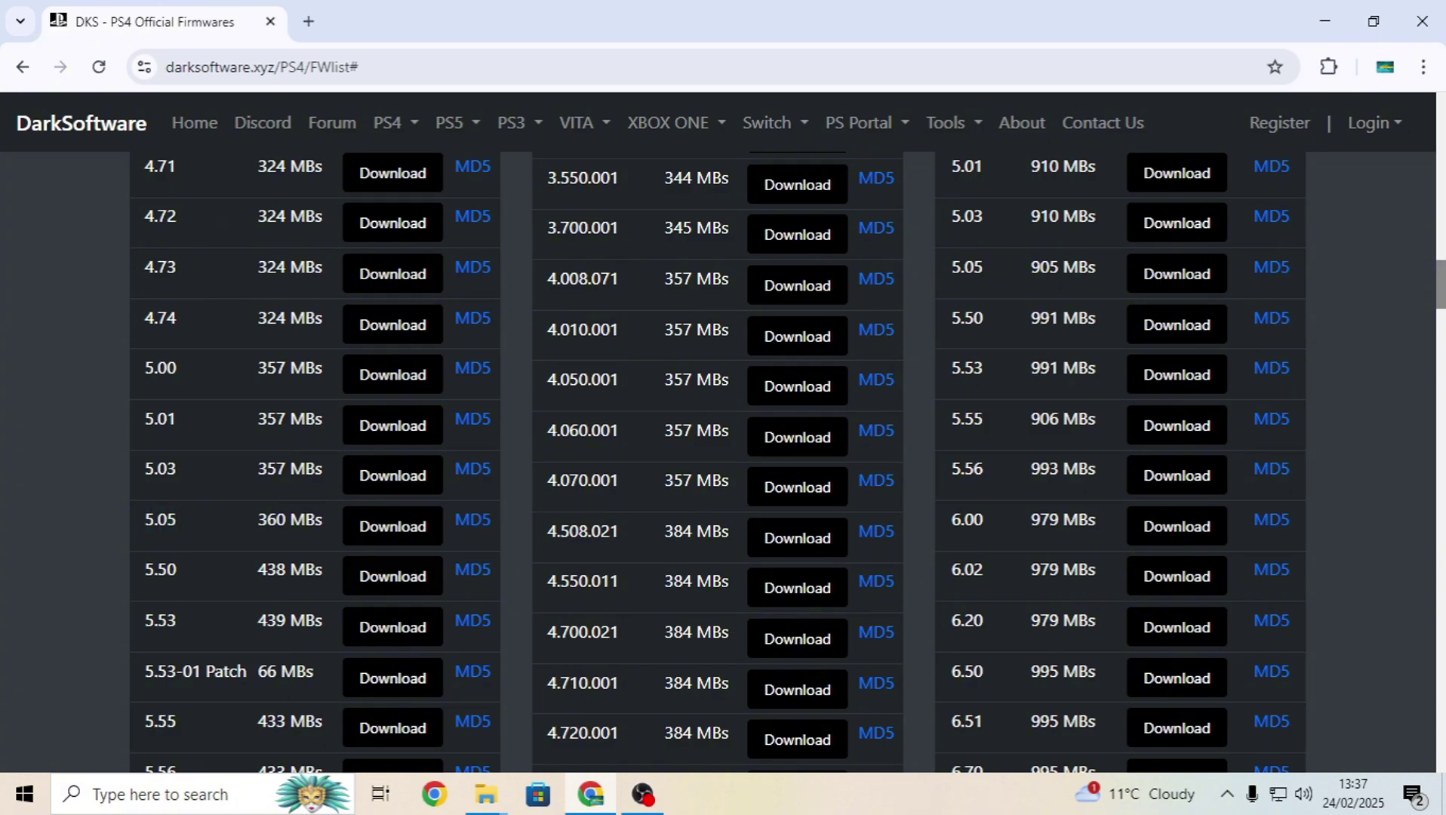
pyautogui.click(393, 526)
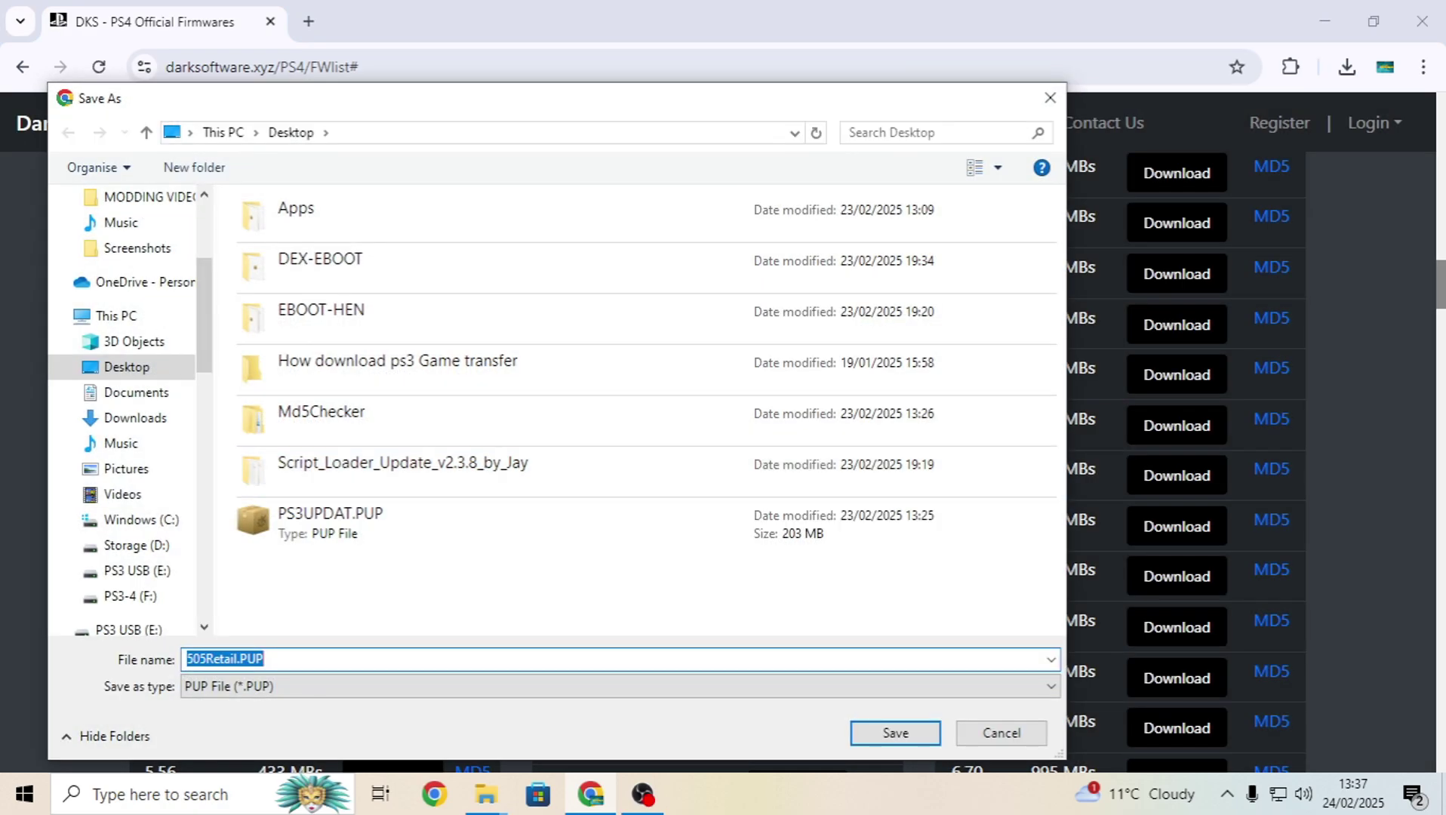
pyautogui.press('Return')
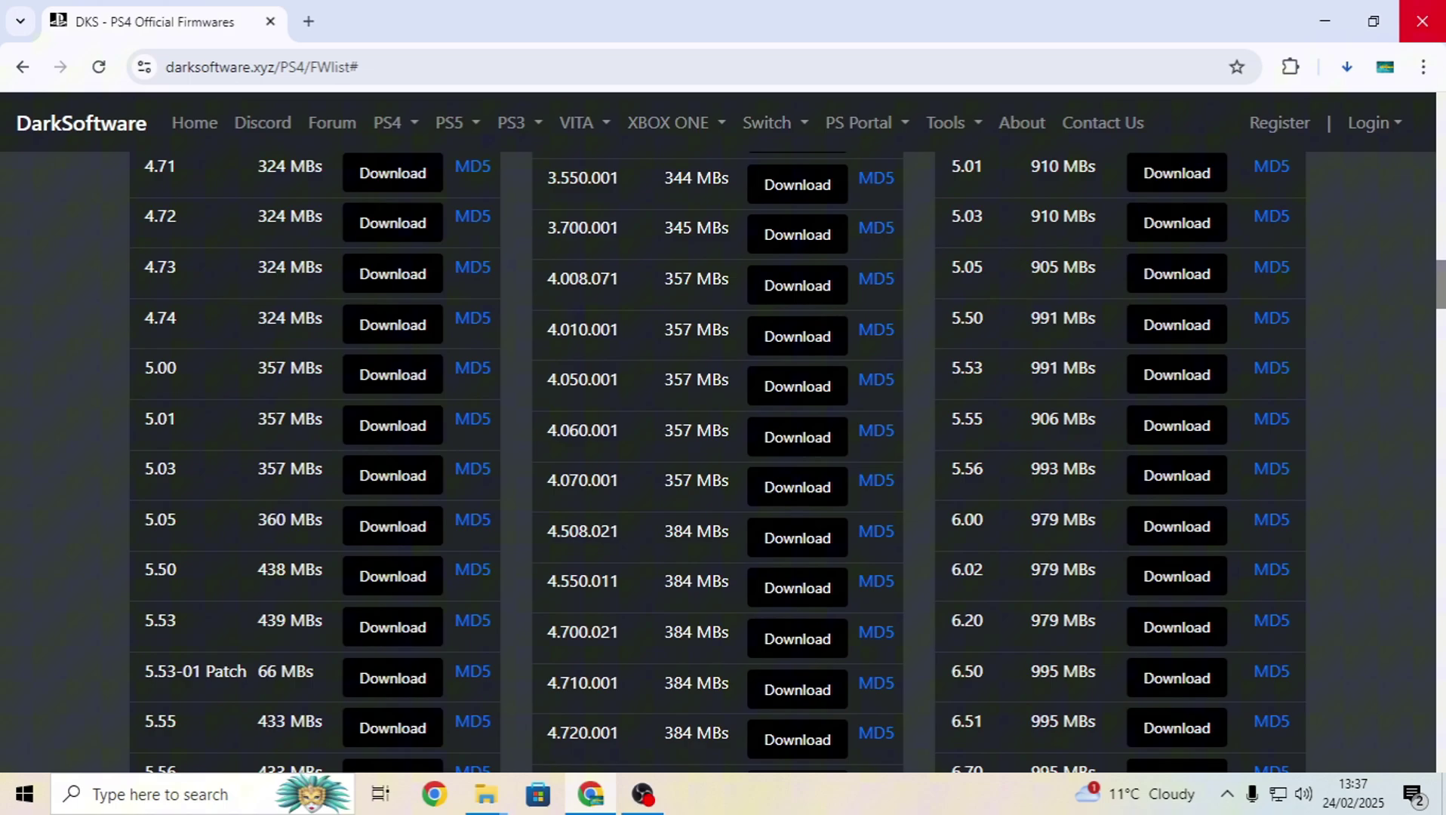
pyautogui.click(1346, 67)
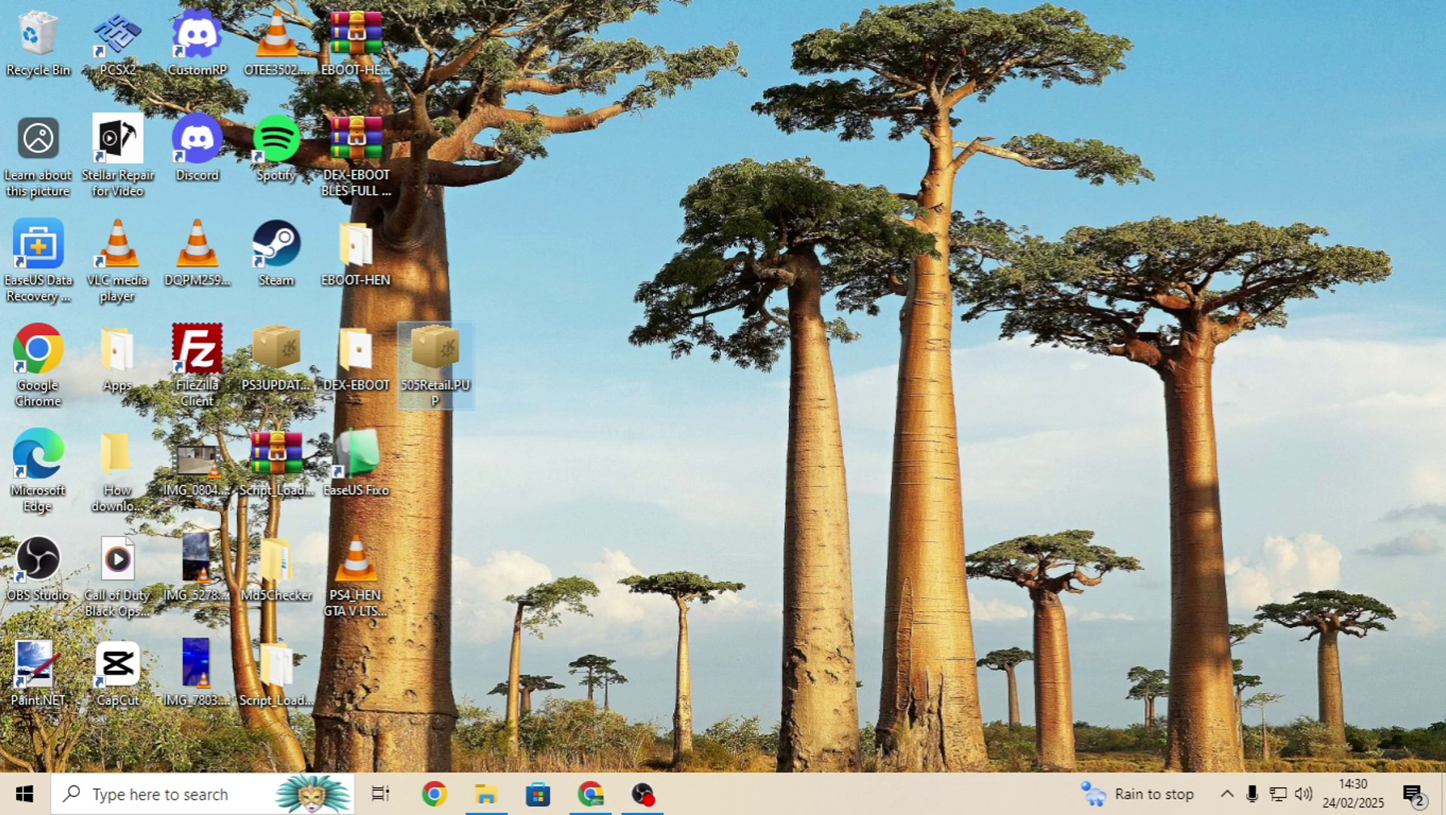
# Step: Move 505Retail.PUP to an empty spot on the desktop
pyautogui.moveTo(436, 351); pyautogui.dragTo(515, 355)
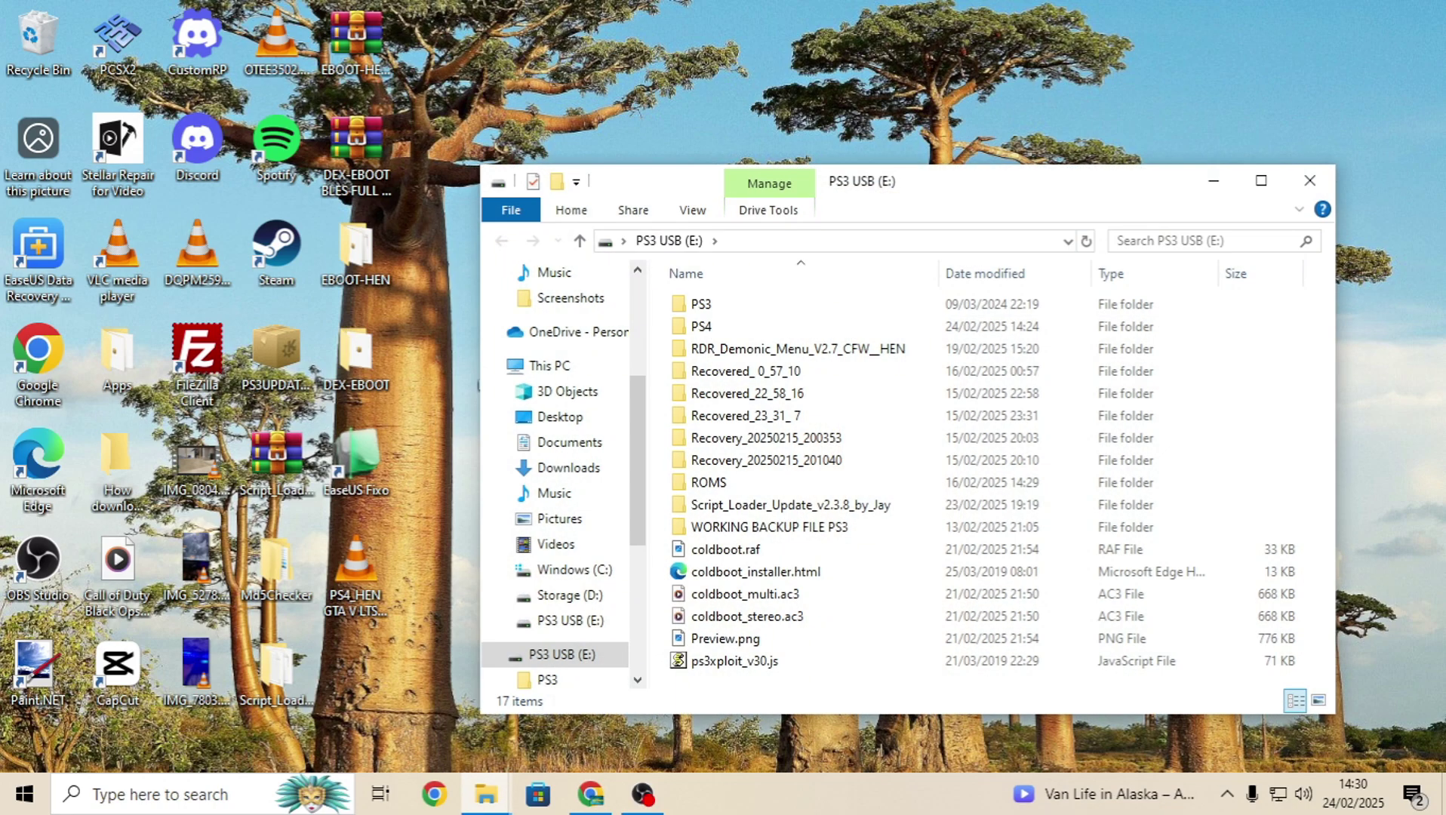
# Step: Permanently delete the PS4 folder on PS3 USB (E:), confirming with Yes
pyautogui.rightClick(726, 329)
pyautogui.rightClick(700, 349)
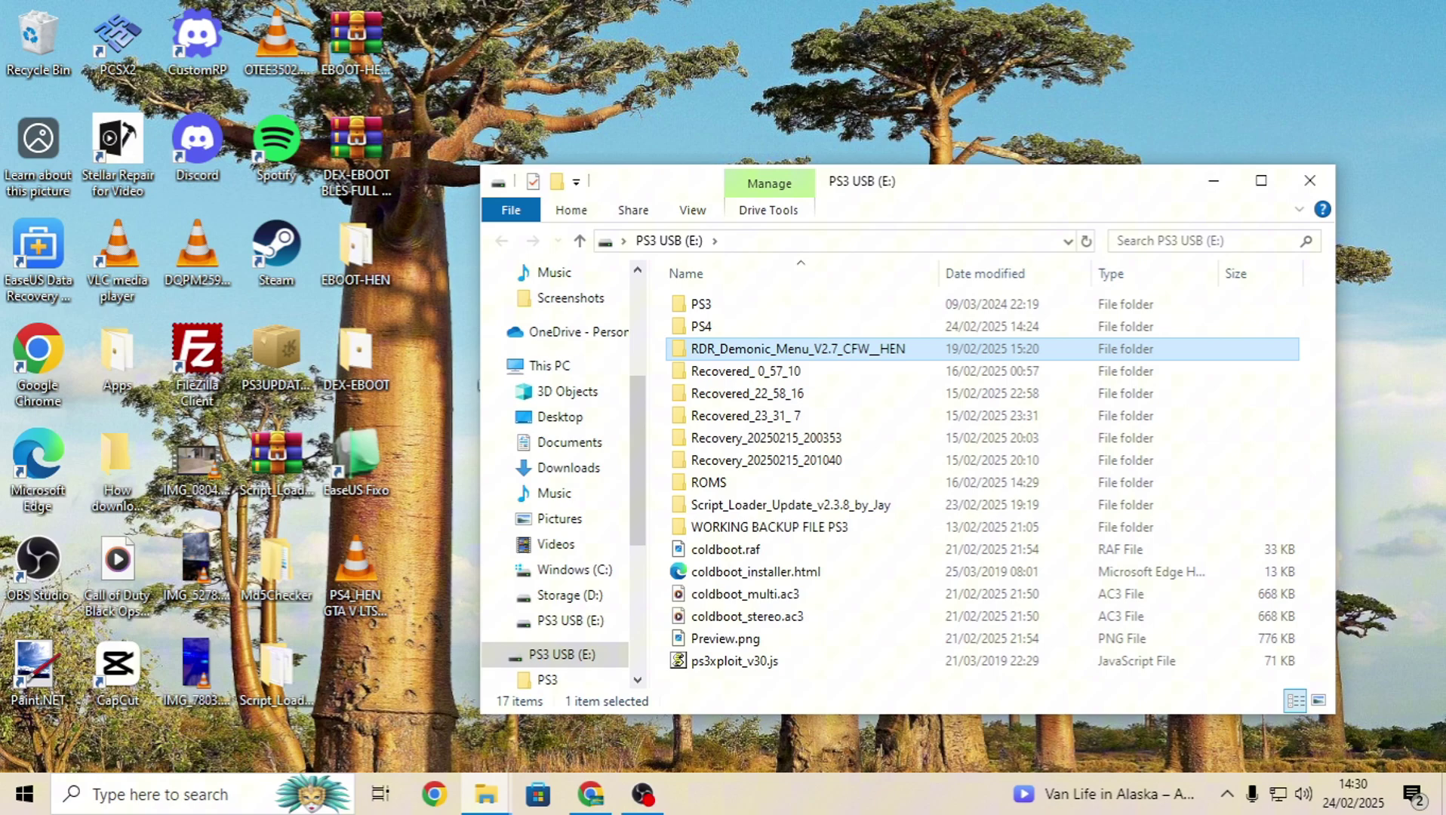
pyautogui.rightClick(684, 326)
pyautogui.click(738, 701)
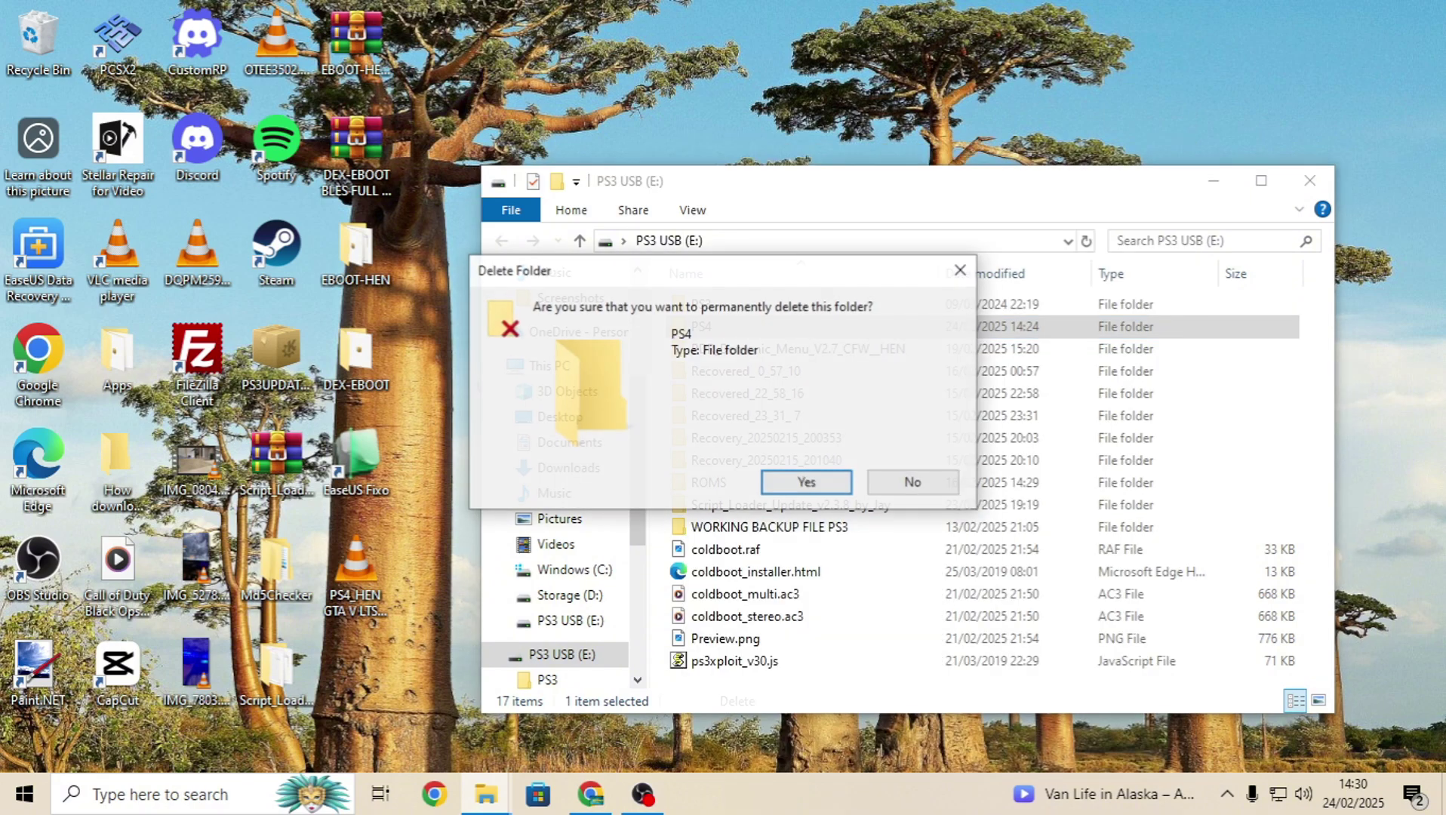
pyautogui.click(804, 482)
pyautogui.moveTo(748, 192); pyautogui.dragTo(810, 161)
pyautogui.click(683, 350)
pyautogui.rightClick(831, 632)
pyautogui.click(897, 620)
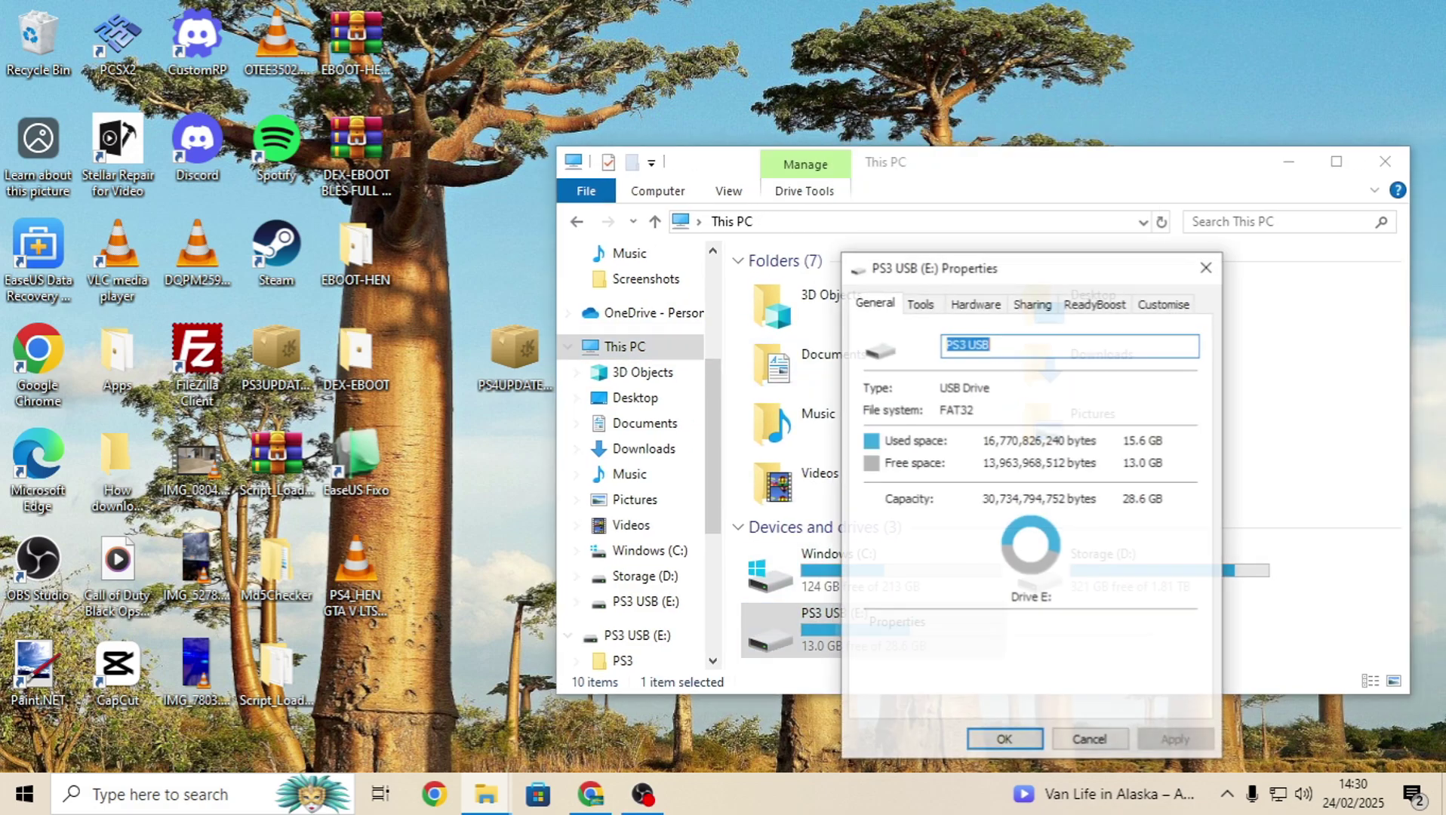
pyautogui.press('Escape')
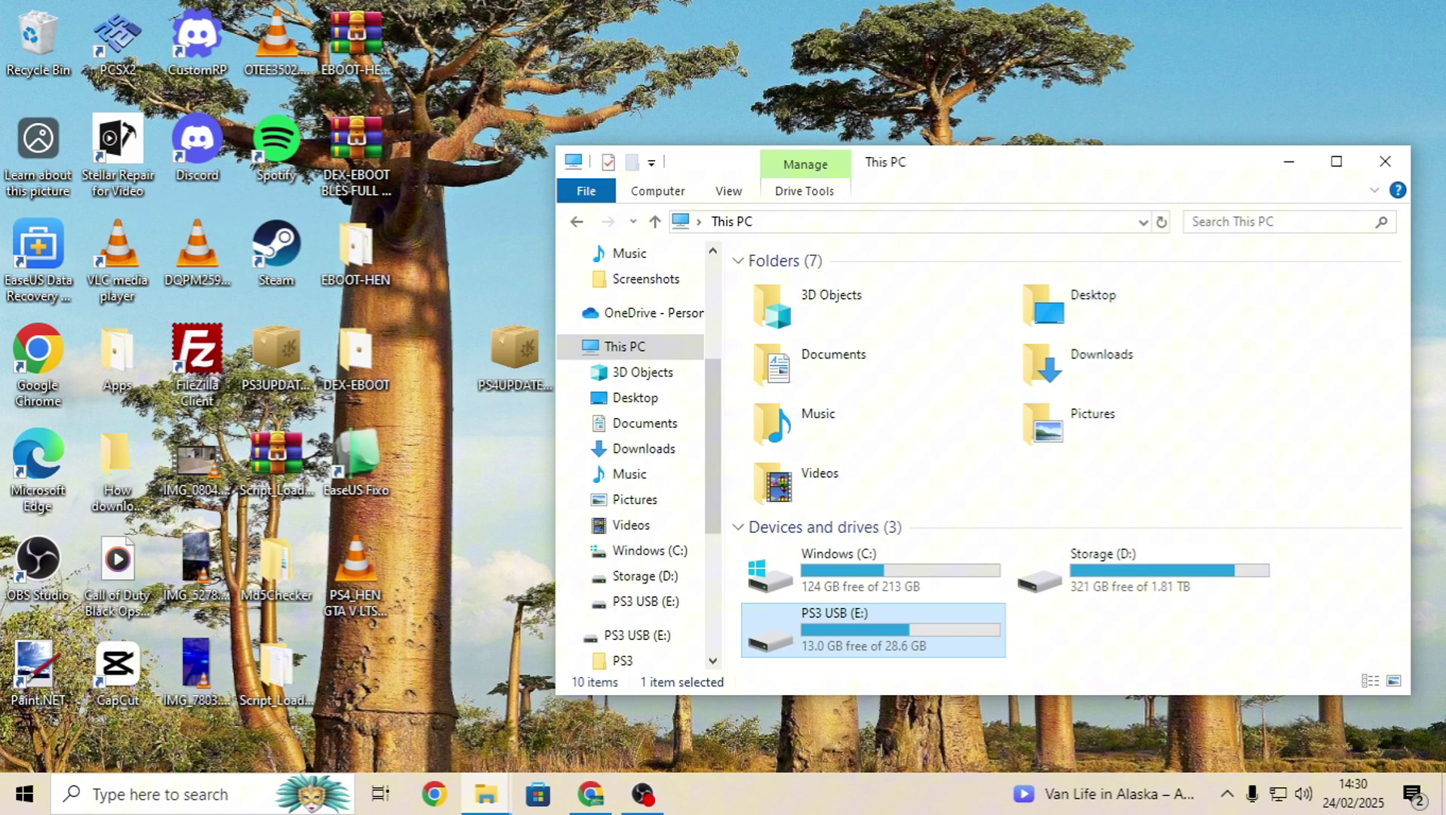
pyautogui.rightClick(861, 617)
pyautogui.click(920, 435)
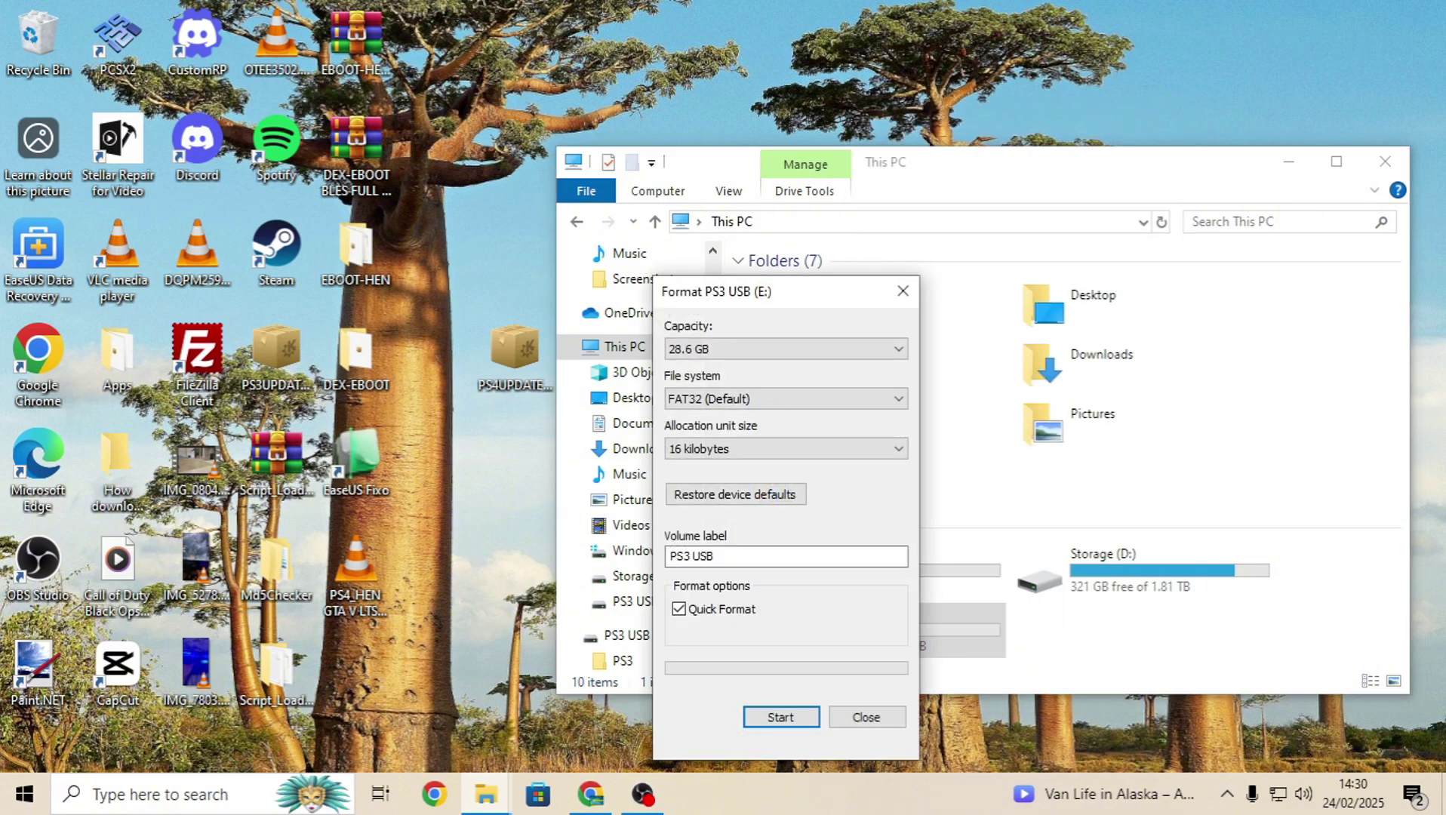
pyautogui.click(898, 398)
pyautogui.press('Return')
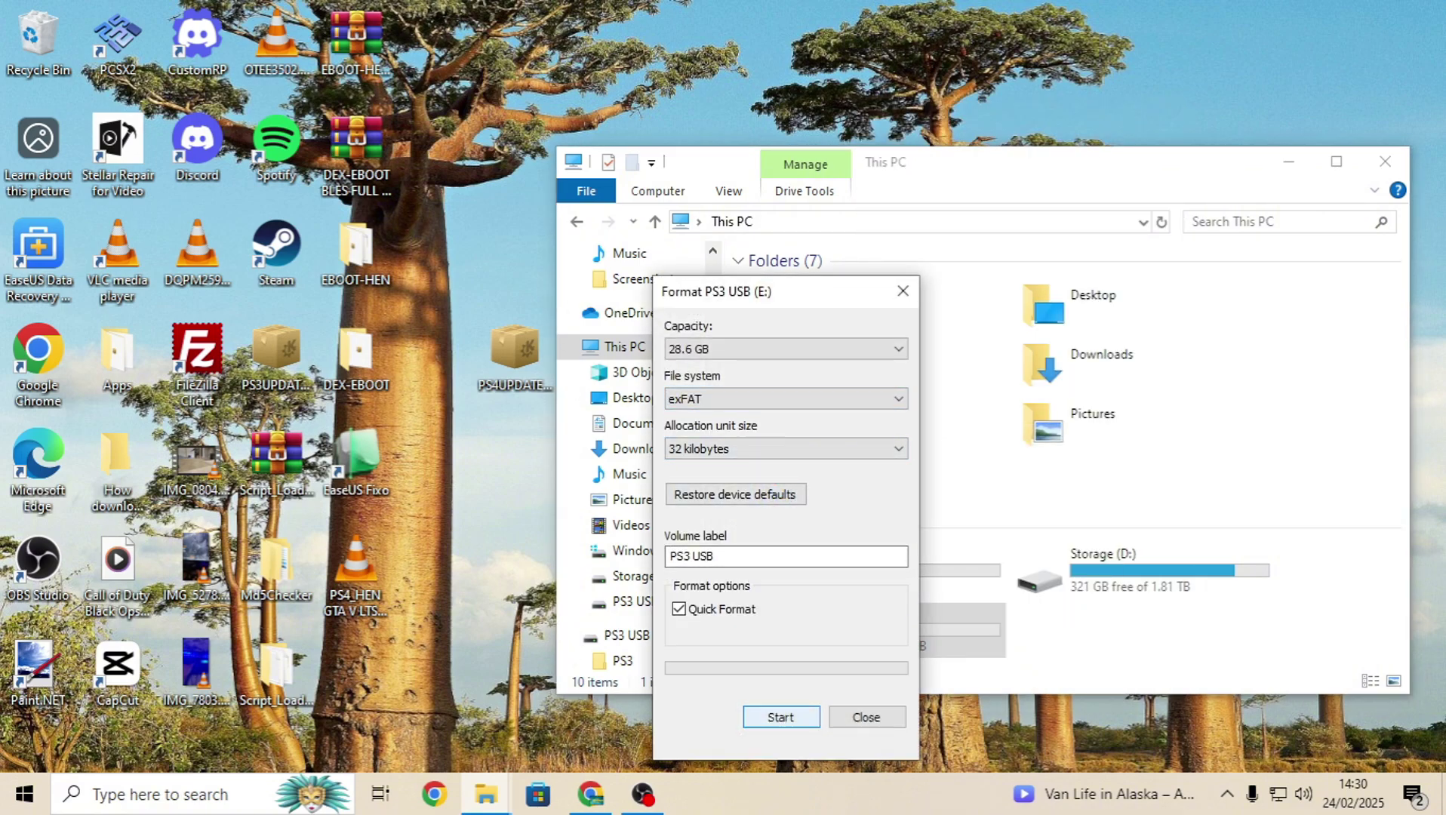
pyautogui.click(903, 291)
pyautogui.moveTo(902, 167); pyautogui.dragTo(956, 142)
pyautogui.press('Return')
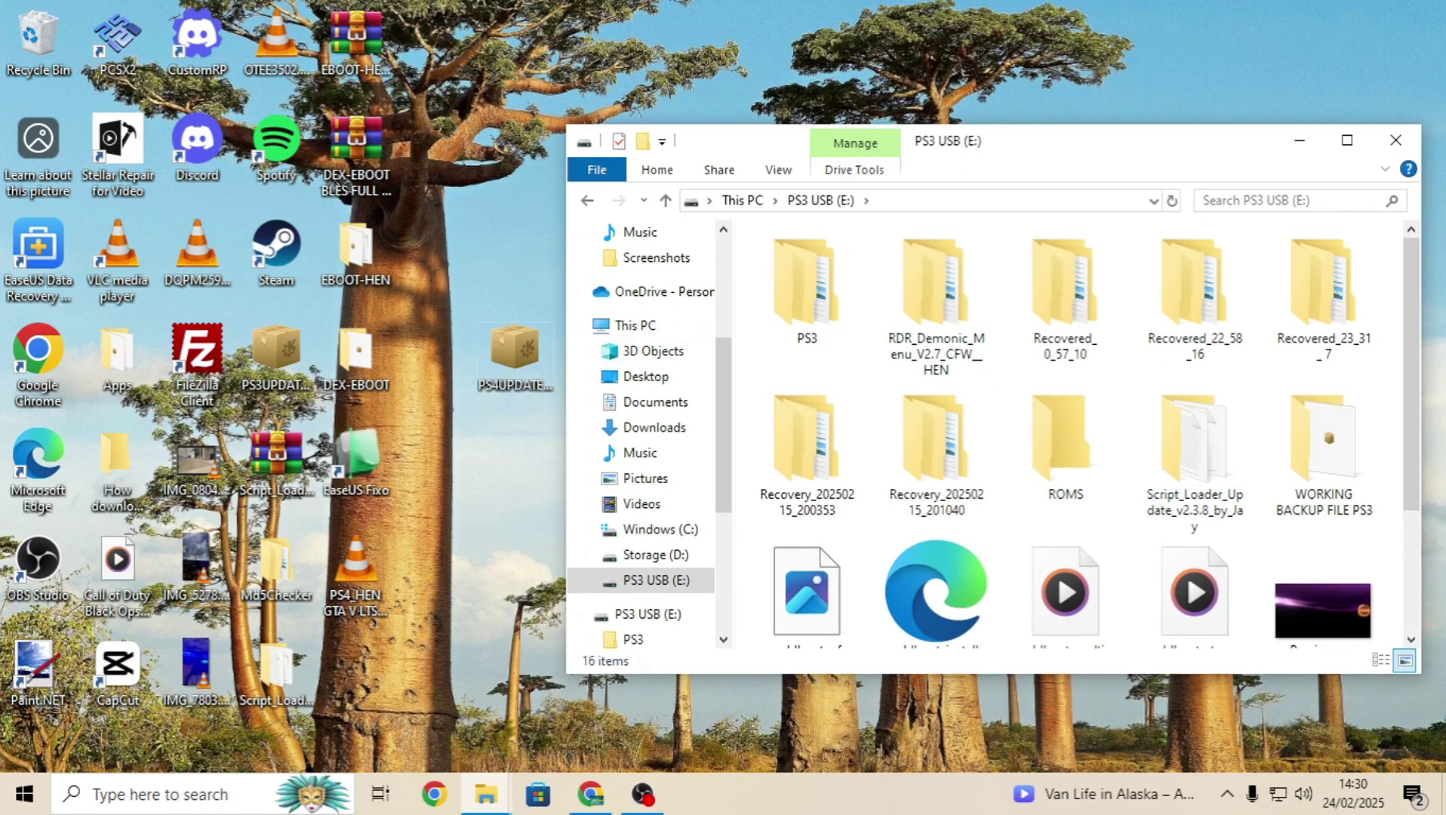
# Step: Maximize Explorer, then create a folder named PS4 on the drive and open it
pyautogui.moveTo(515, 355); pyautogui.dragTo(409, 628)
pyautogui.moveTo(355, 672); pyautogui.dragTo(354, 675)
pyautogui.moveTo(568, 378); pyautogui.dragTo(475, 378)
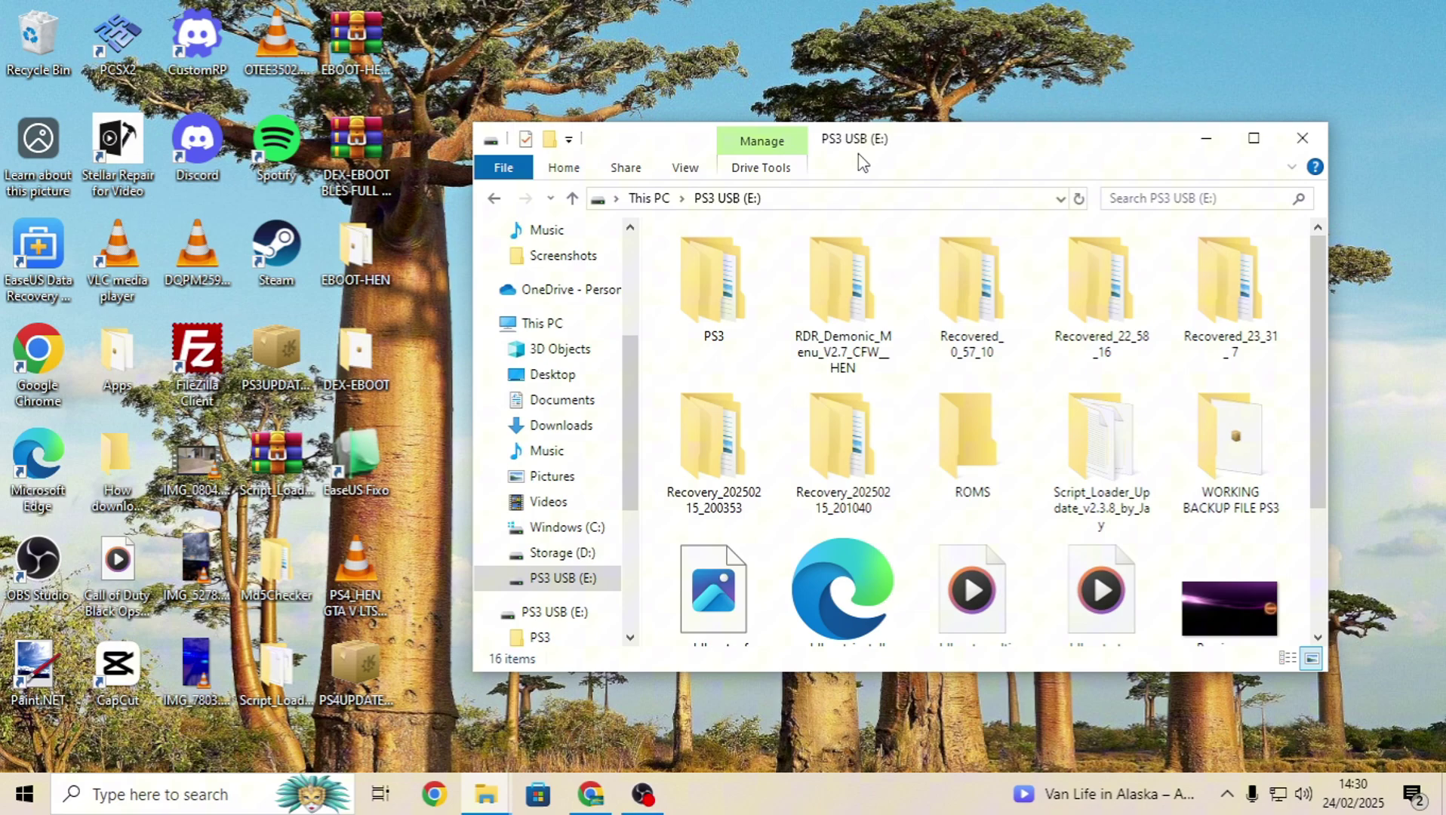
pyautogui.moveTo(1057, 140); pyautogui.dragTo(1024, 141)
pyautogui.doubleClick(1025, 141)
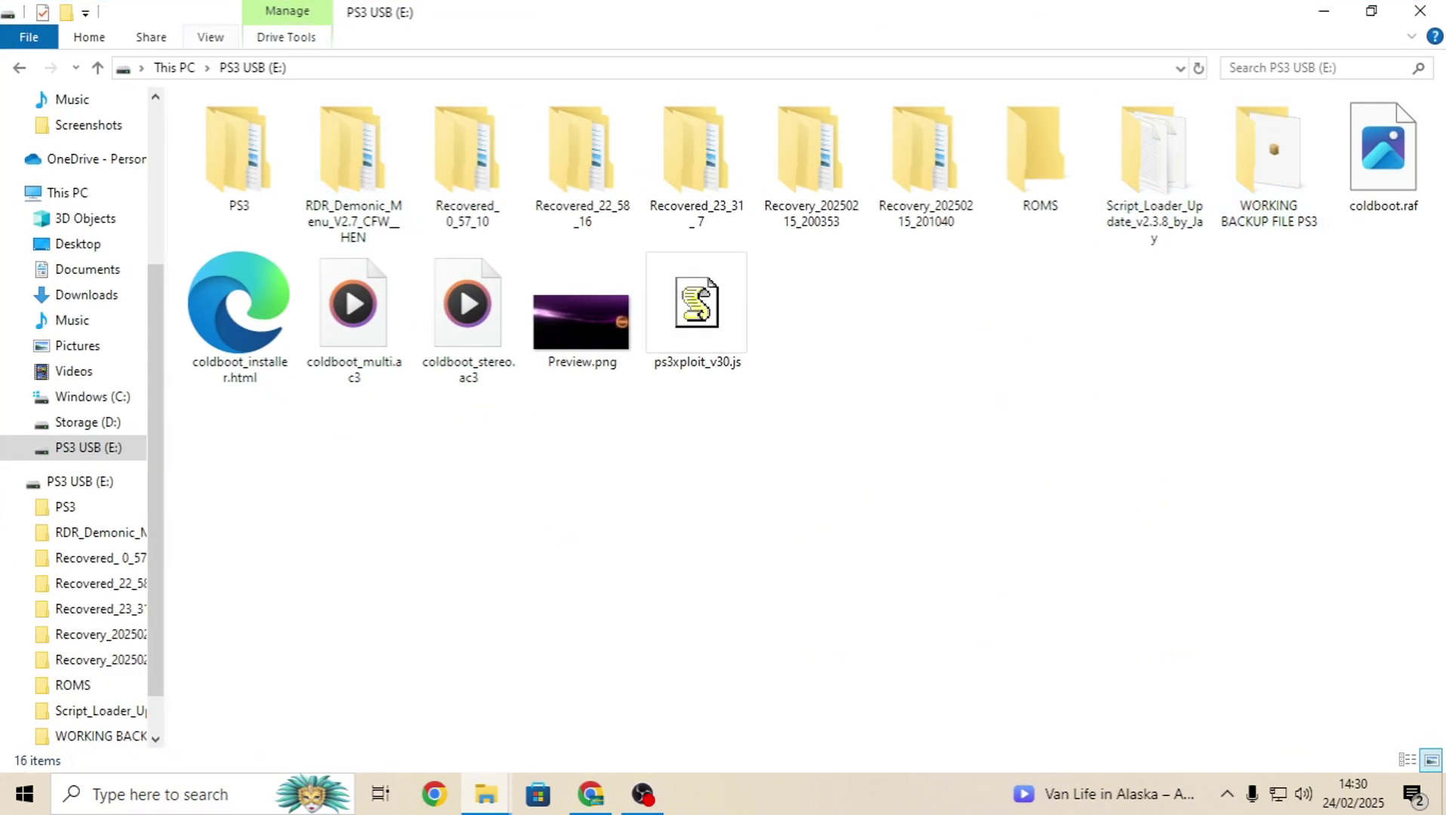
pyautogui.hotkey('alt', 'h')
pyautogui.press('n')
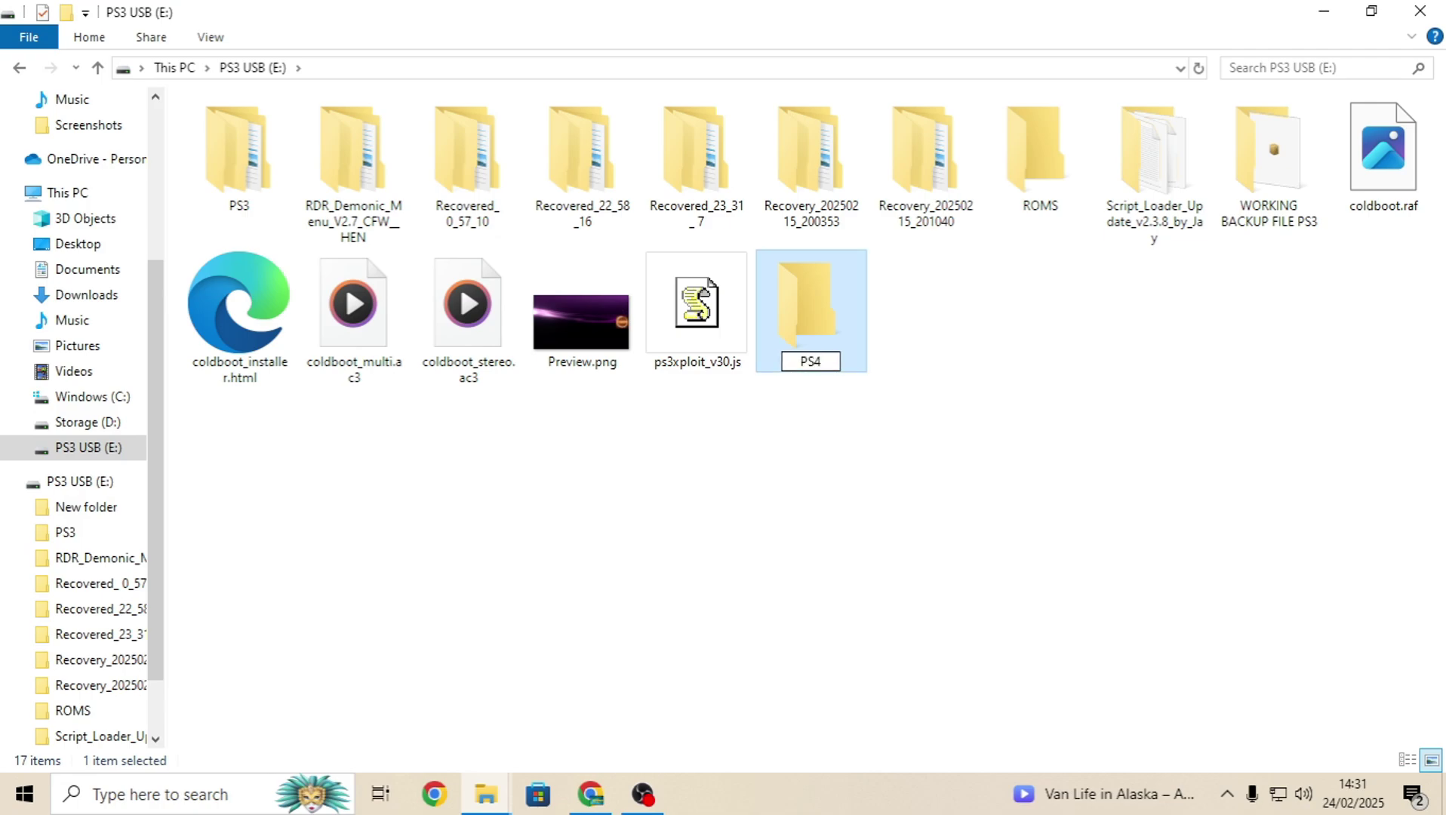
pyautogui.press('Return')
pyautogui.press('Return')
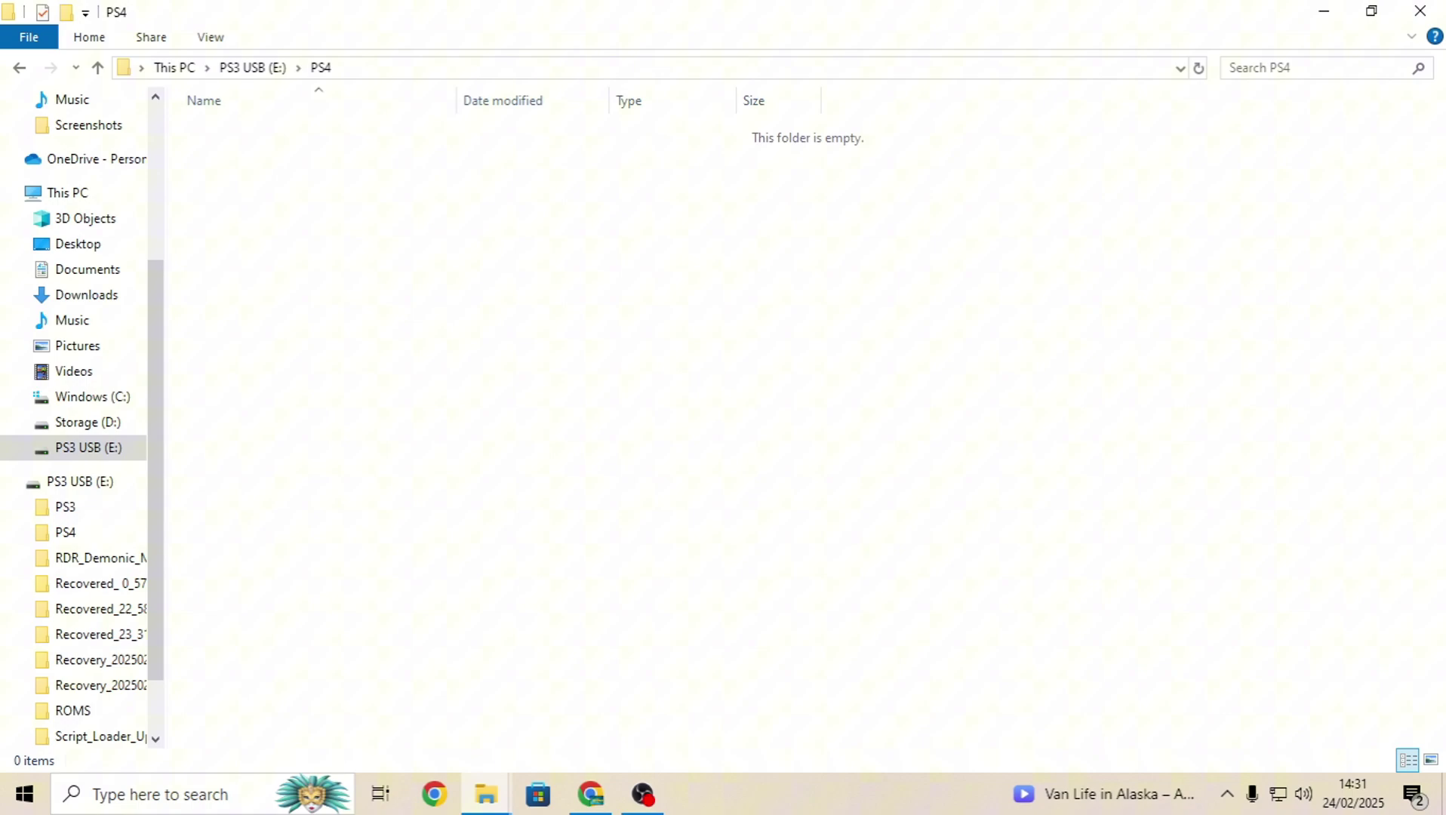
# Step: Create an UPDATE folder inside PS4, open it, and restore the window size
pyautogui.rightClick(284, 197)
pyautogui.moveTo(340, 452)
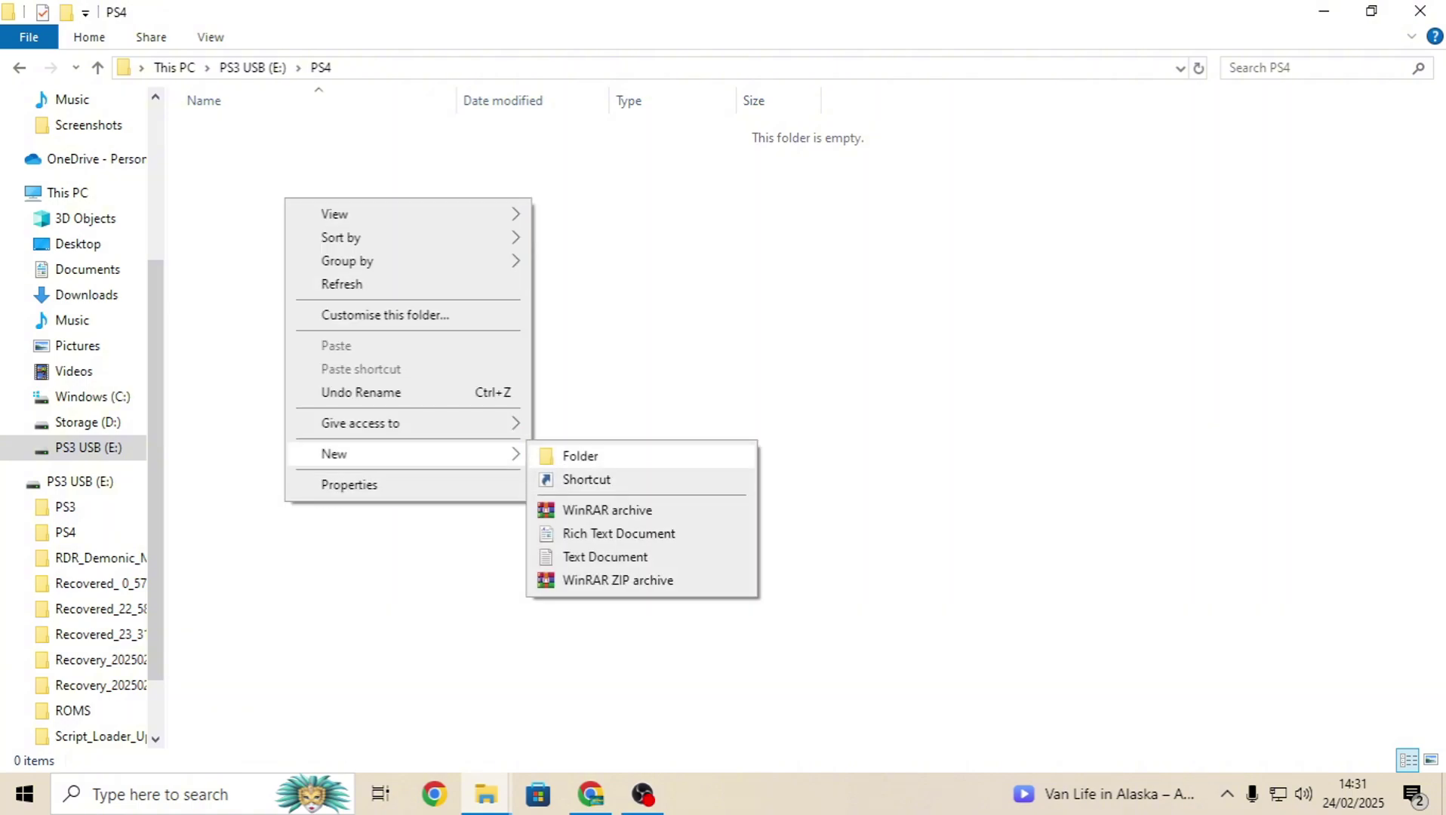
pyautogui.click(567, 455)
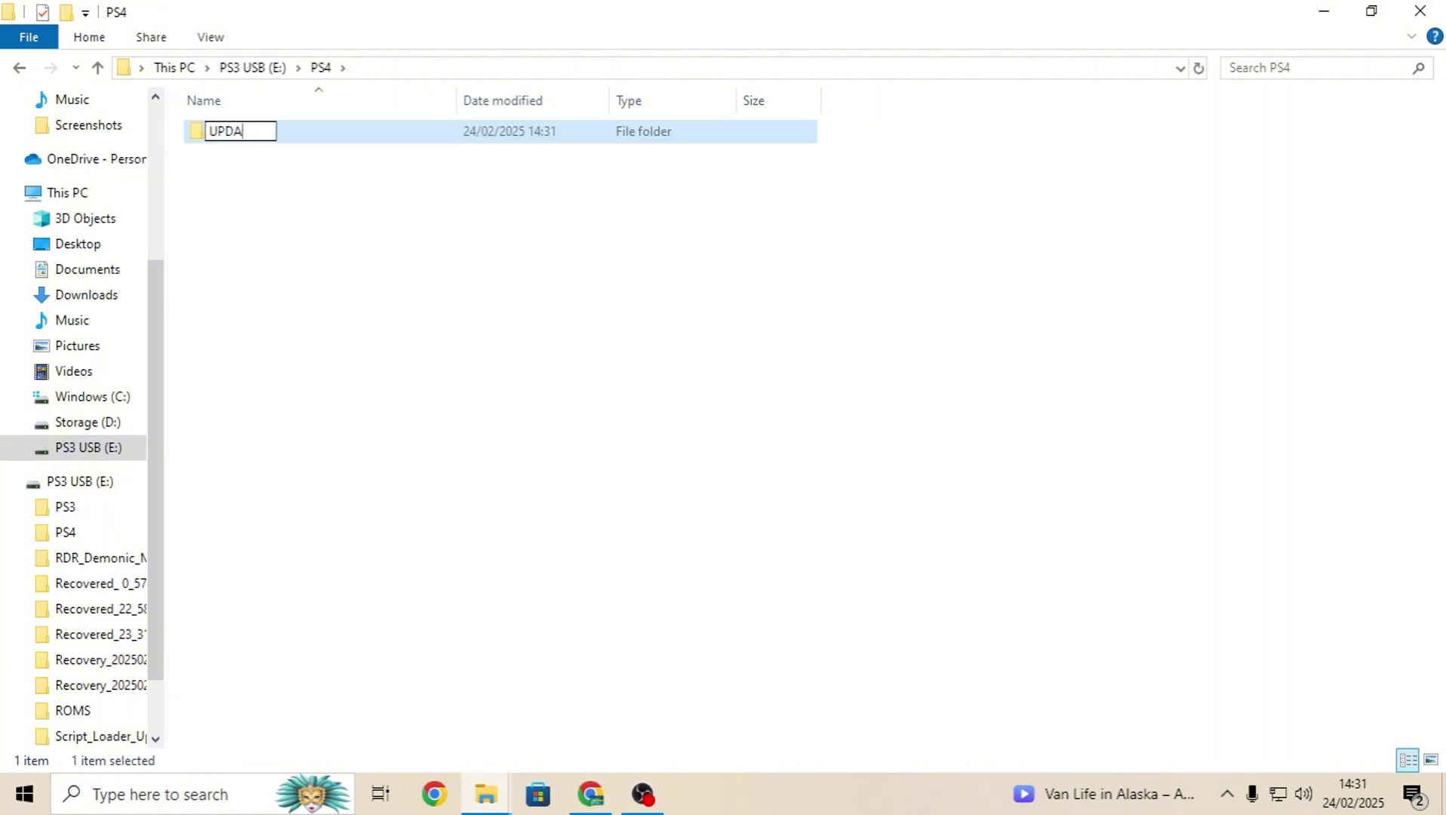
pyautogui.press('Return')
pyautogui.press('Return')
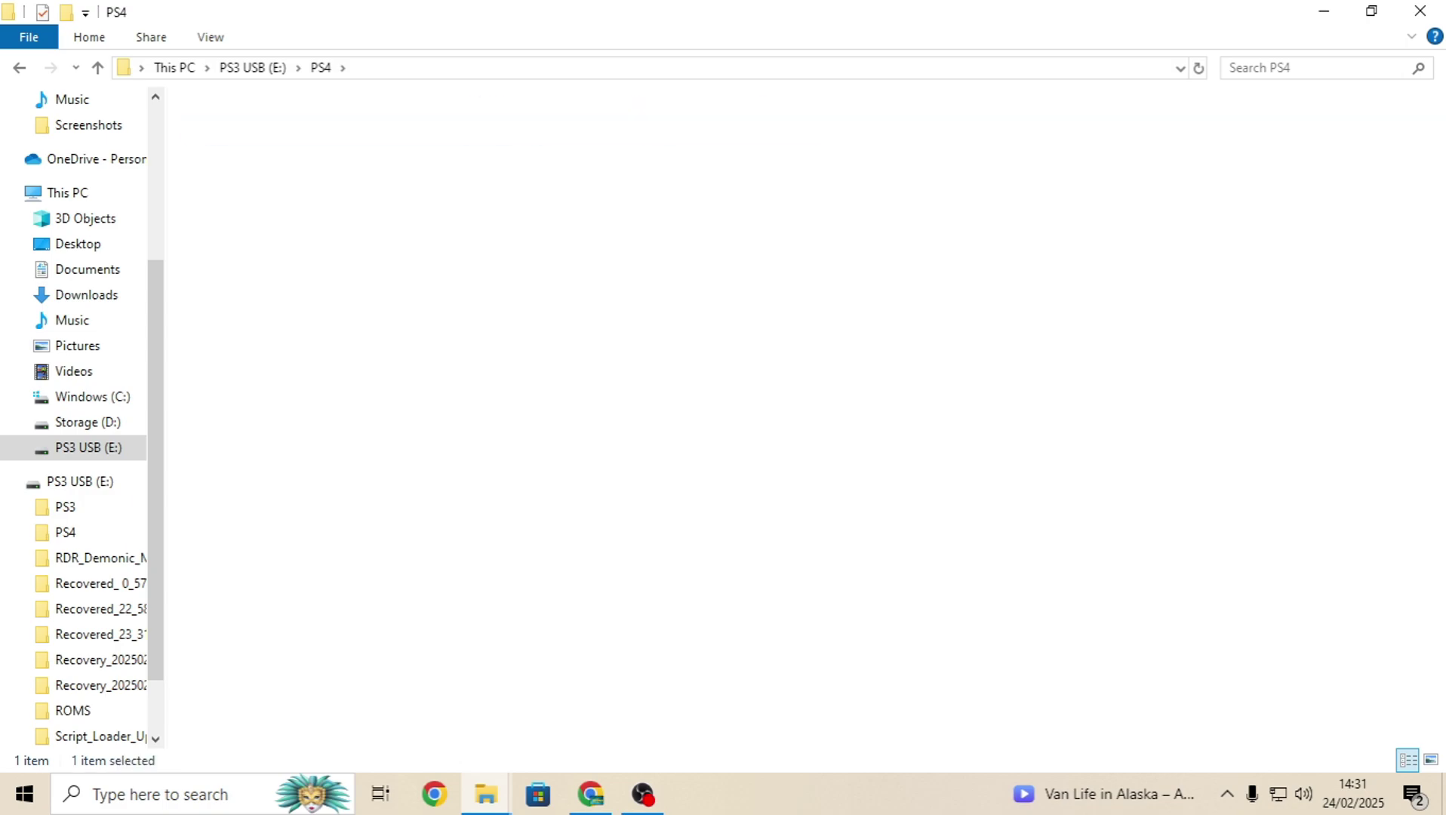
pyautogui.moveTo(593, 11); pyautogui.dragTo(821, 145)
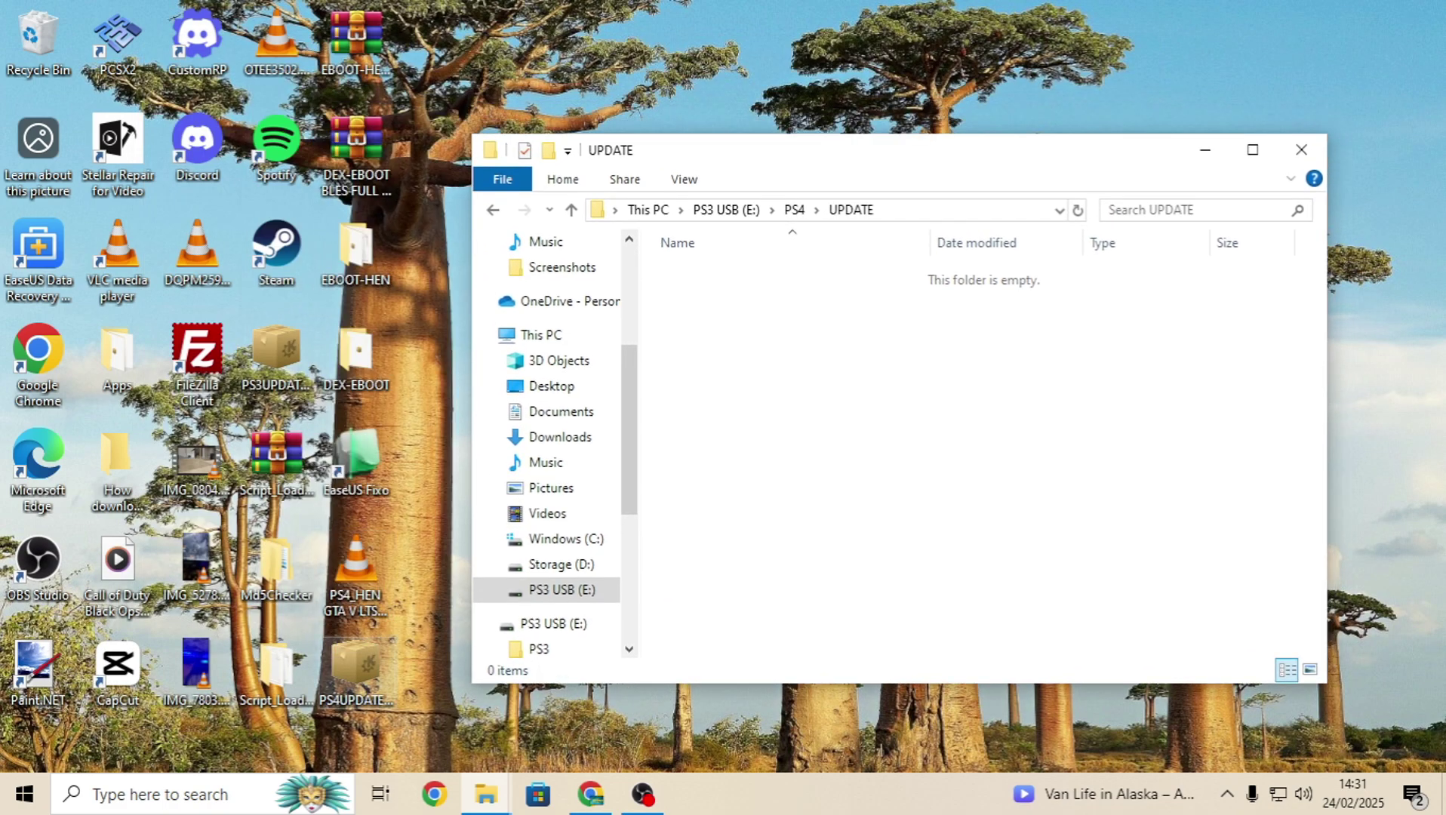
# Step: Copy PS4UPDATE.PUP into UPDATE, eject the PS3 USB drive, and close This PC
pyautogui.moveTo(356, 664); pyautogui.dragTo(764, 349)
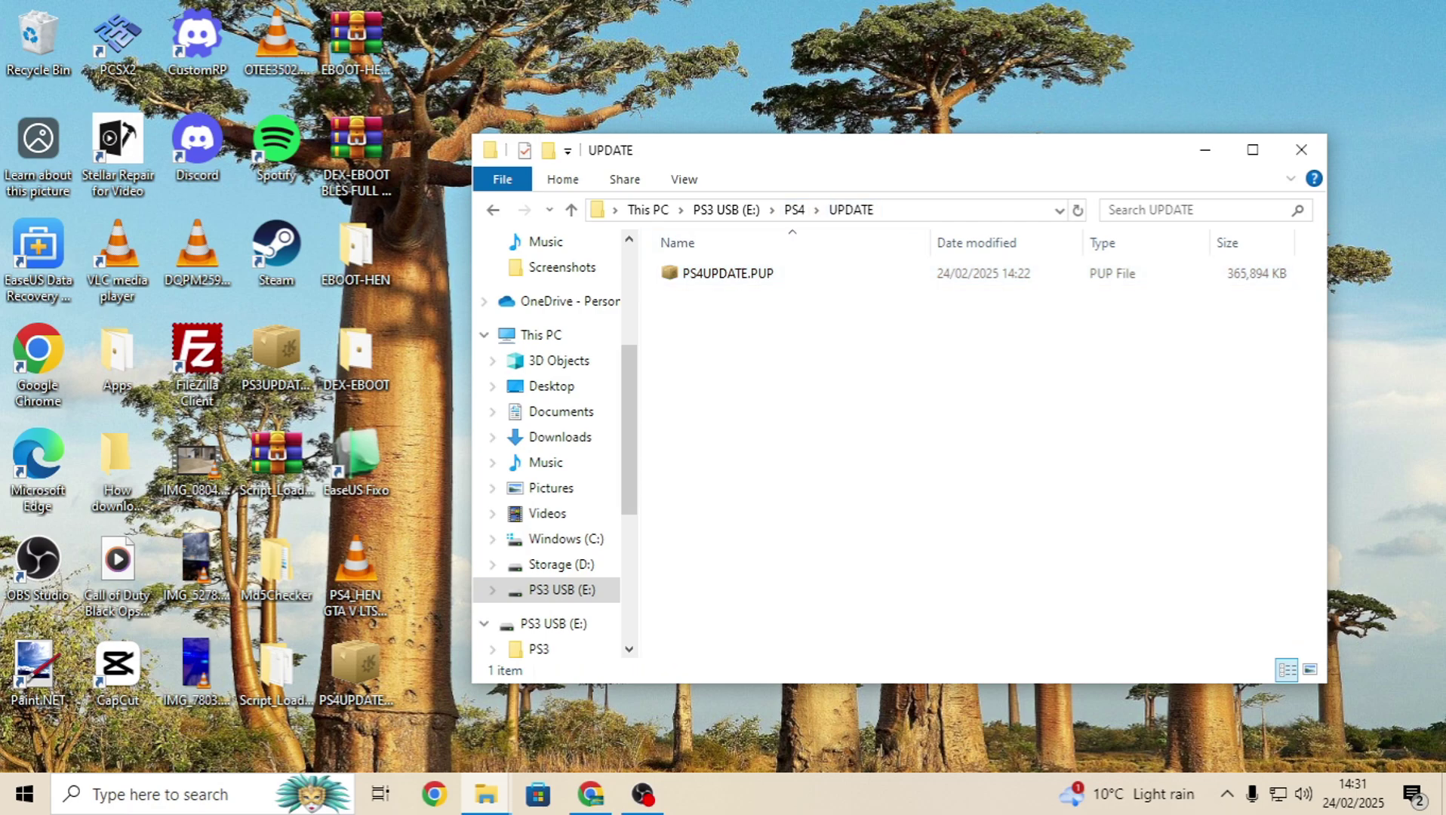
pyautogui.click(540, 334)
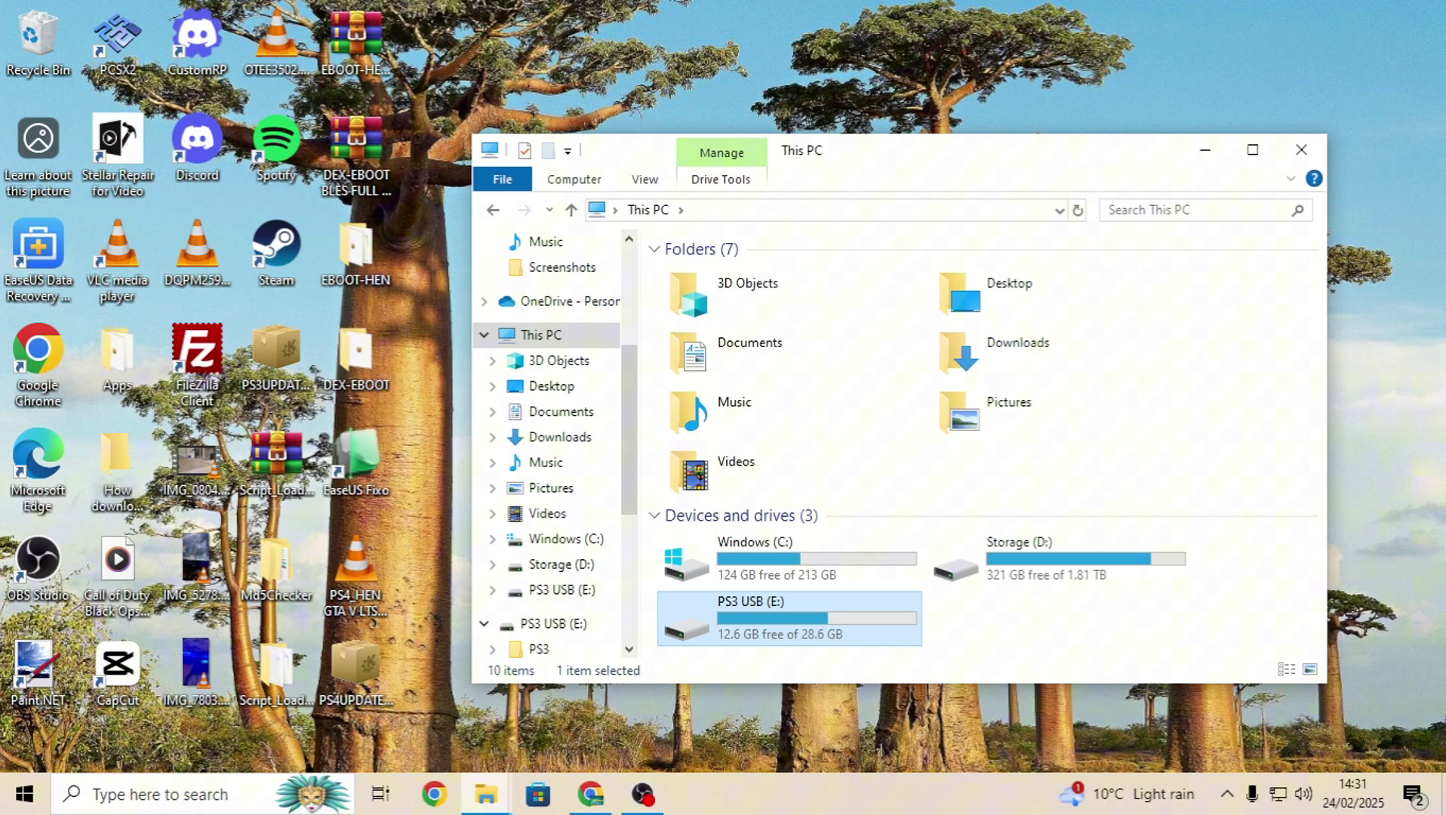
pyautogui.rightClick(753, 636)
pyautogui.click(803, 480)
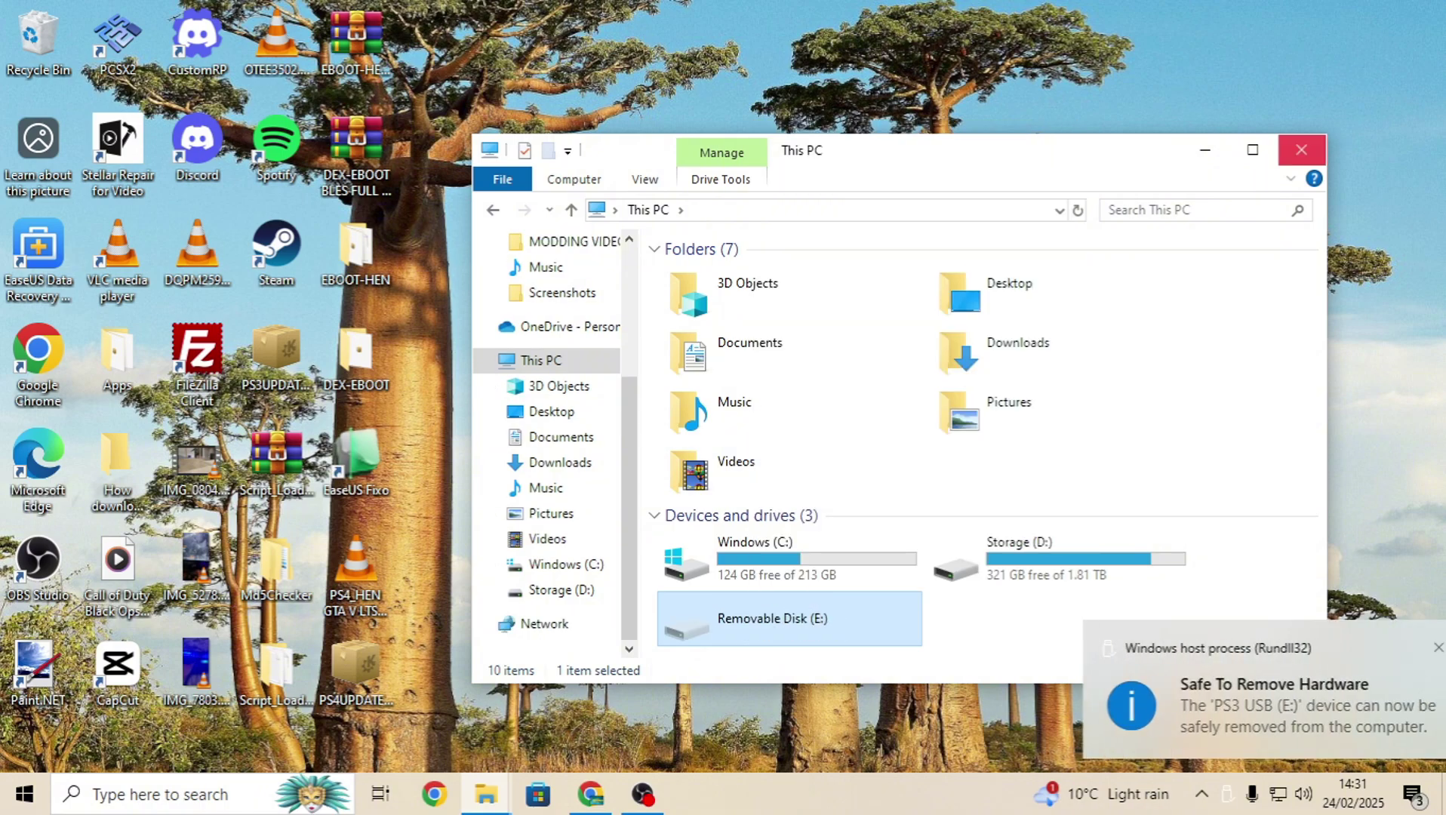
pyautogui.hotkey('alt', 'F4')
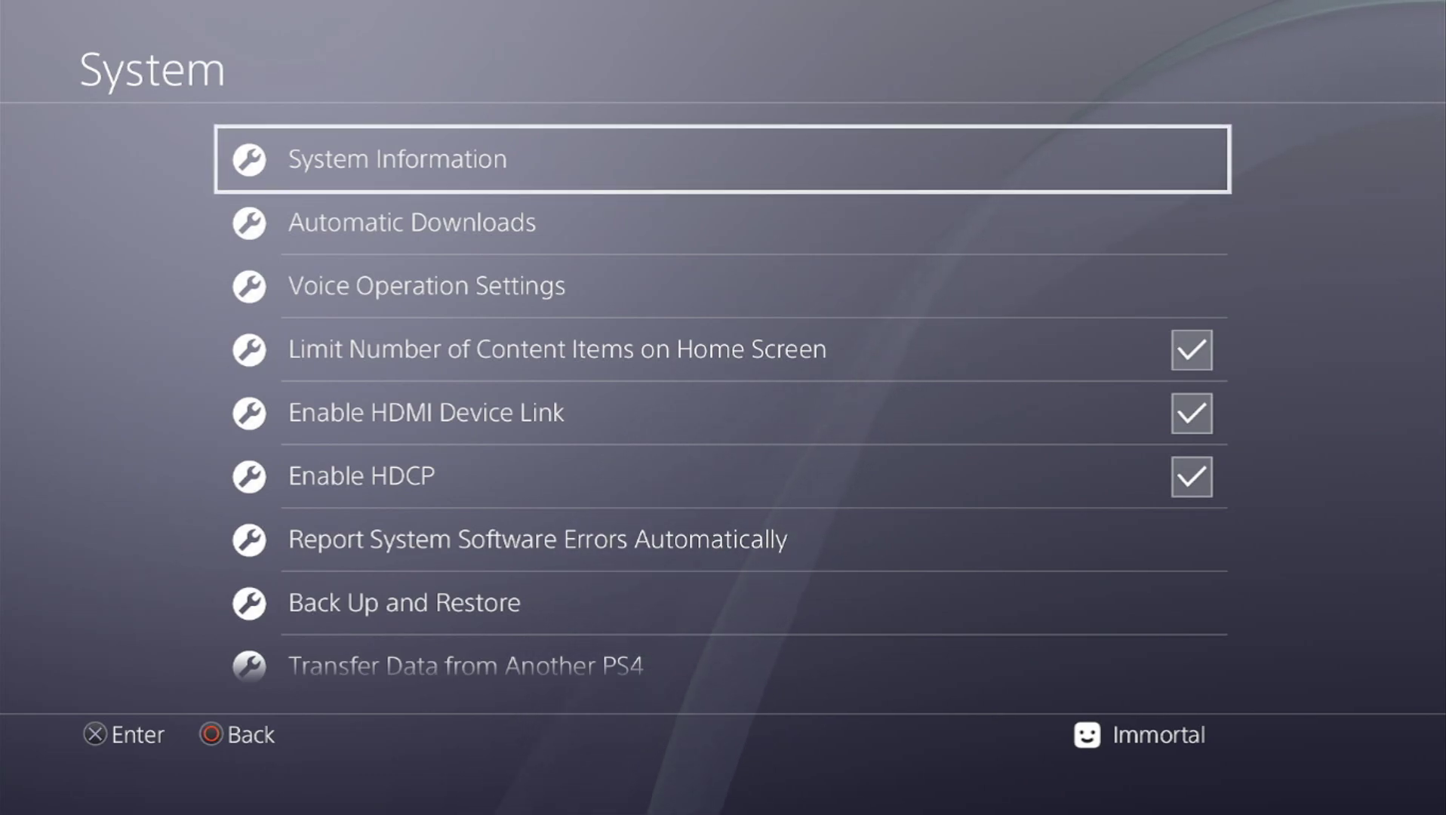
# Step: Run System Software Update from Settings and dismiss the NW-31246-6 internet-off error
pyautogui.press('Escape')
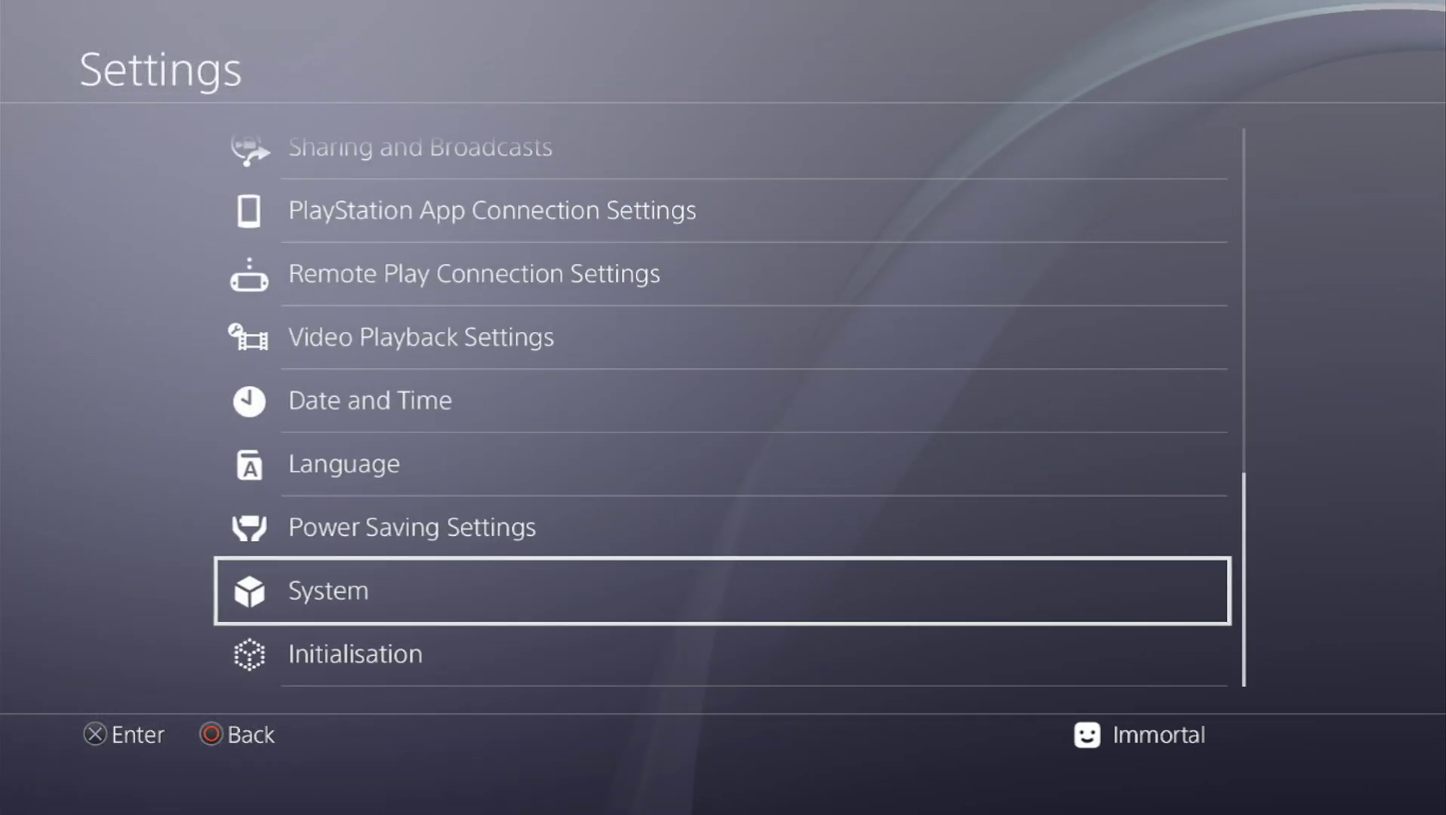
pyautogui.press('Up')
pyautogui.press('Up')
pyautogui.press('Up')
pyautogui.press('Up')
pyautogui.press('Up')
pyautogui.press('Up')
pyautogui.press('Up')
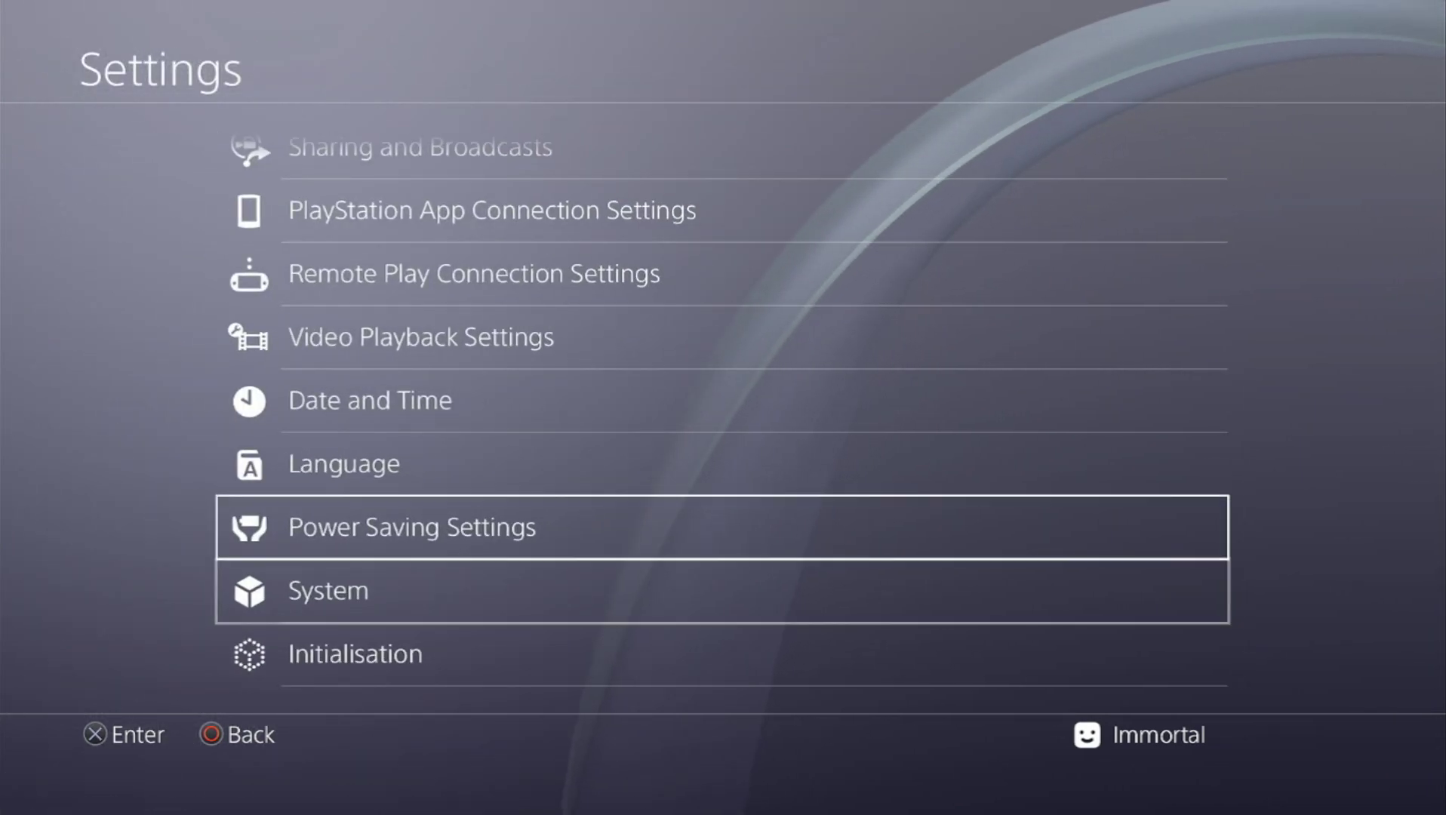
pyautogui.press('Up')
pyautogui.press('Up')
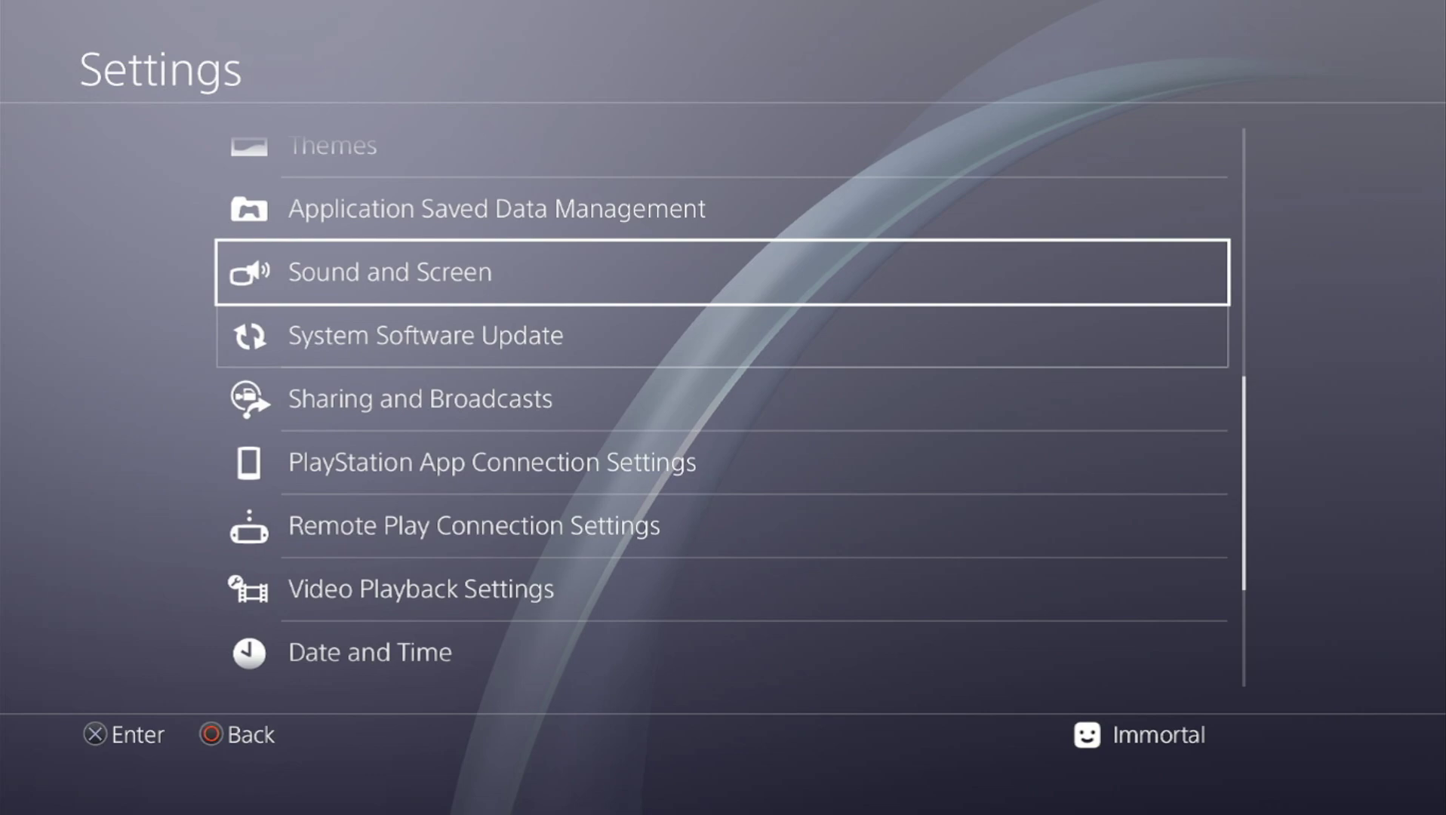
pyautogui.press('Down')
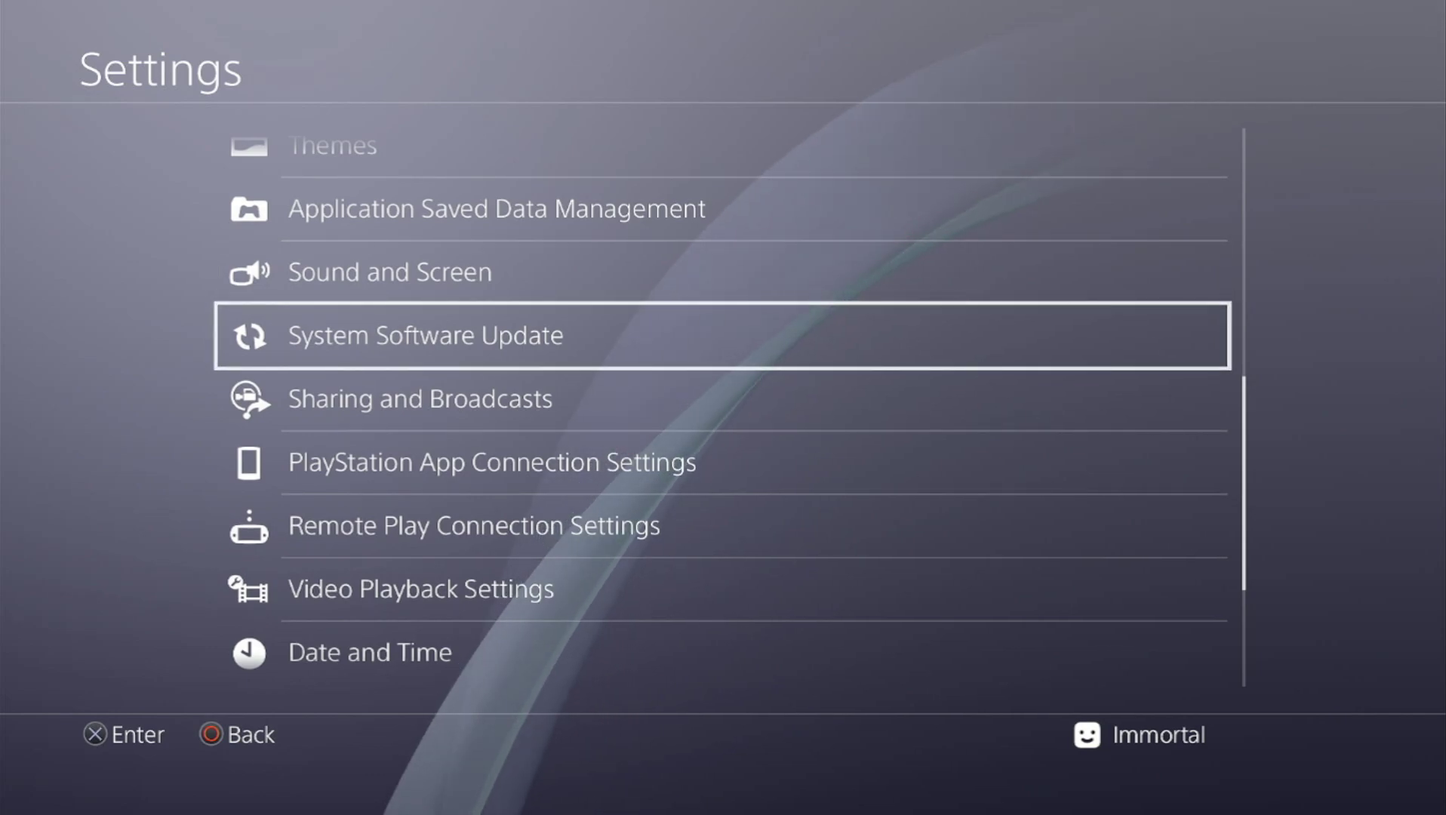
pyautogui.press('Return')
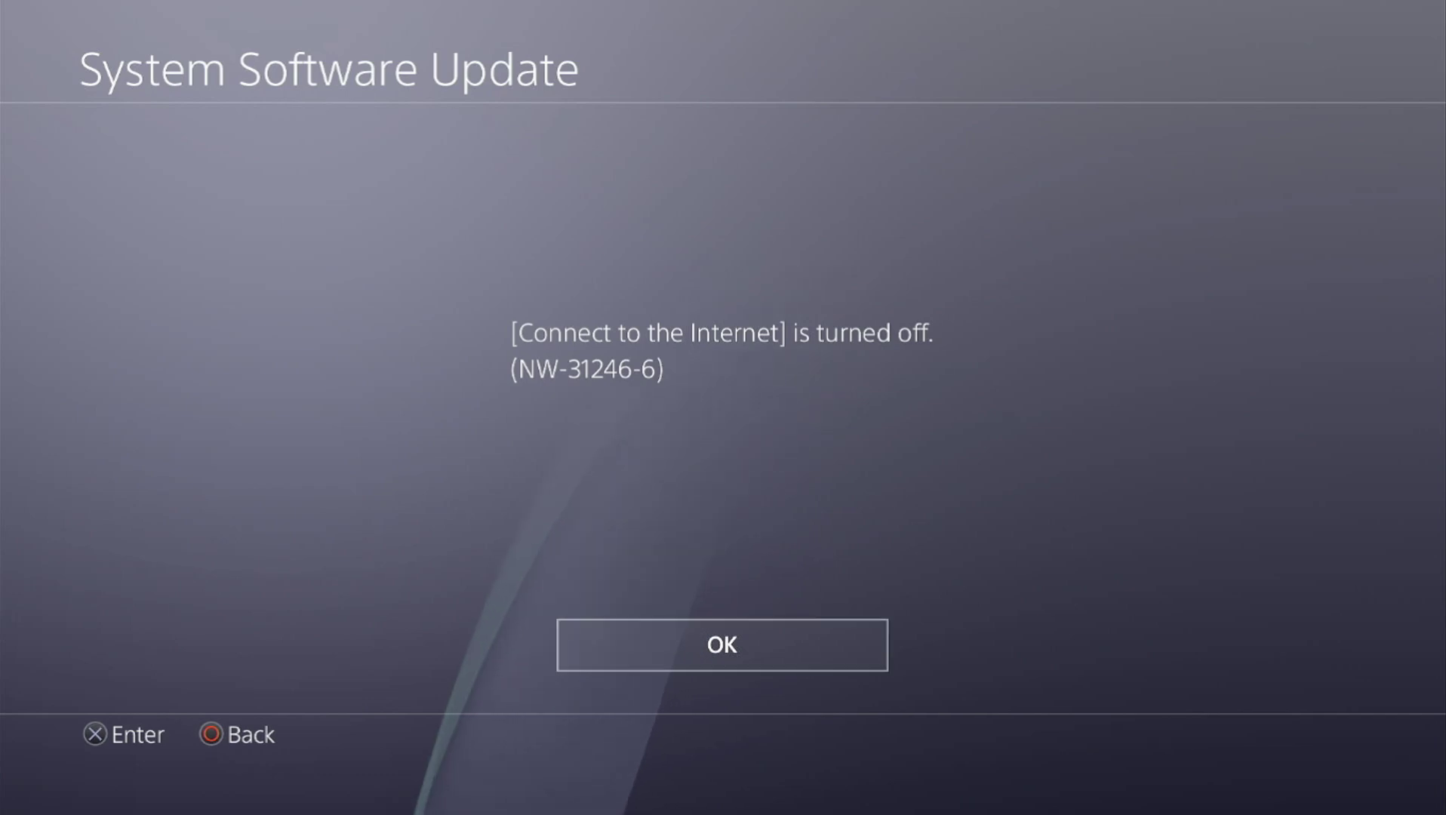
pyautogui.press('Return')
pyautogui.press('Up')
pyautogui.press('Up')
pyautogui.press('Up')
pyautogui.press('Up')
pyautogui.press('Up')
pyautogui.press('Up')
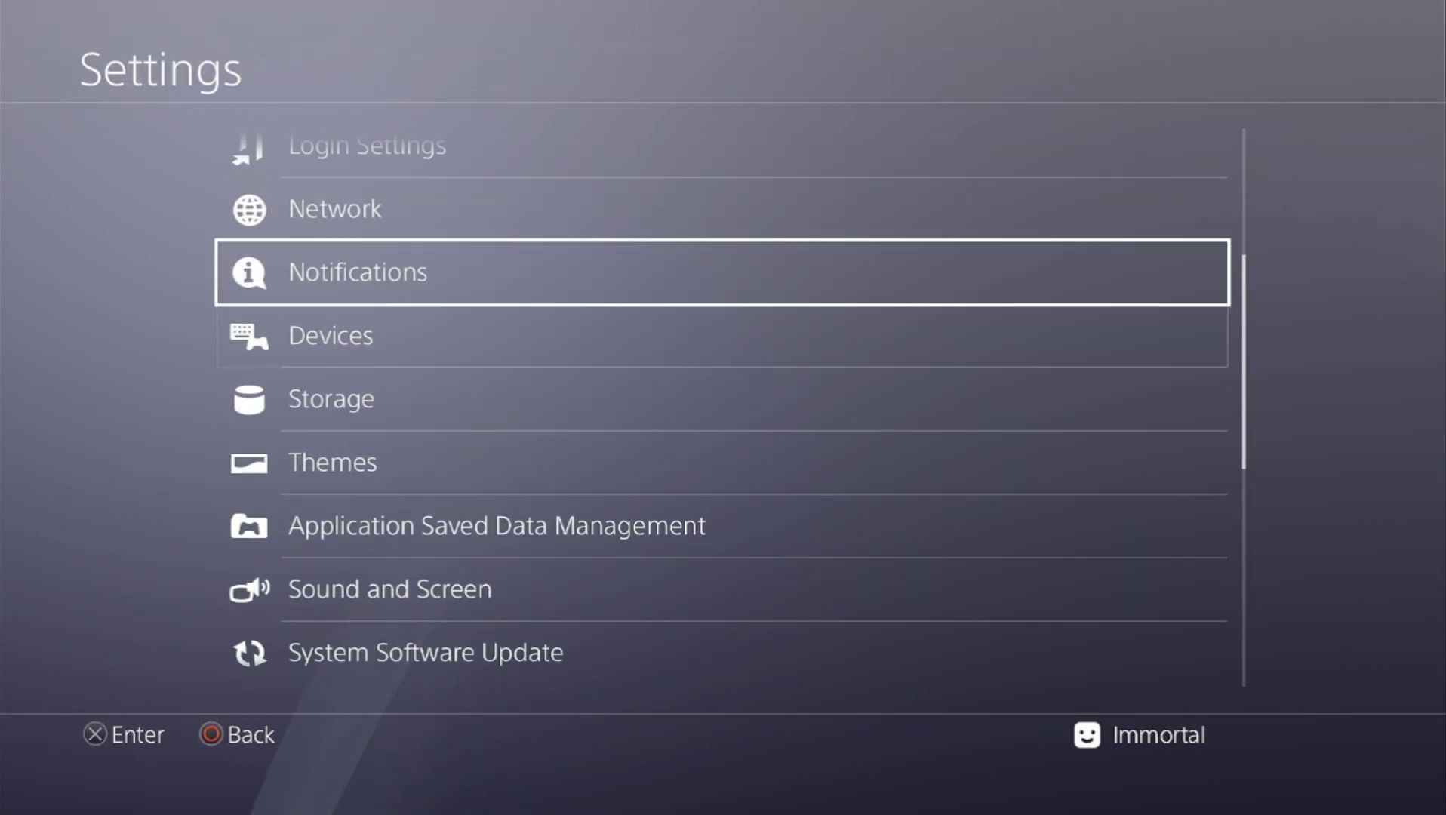
# Step: Turn Connect to the Internet back on in Network settings
pyautogui.press('Return')
pyautogui.press('Escape')
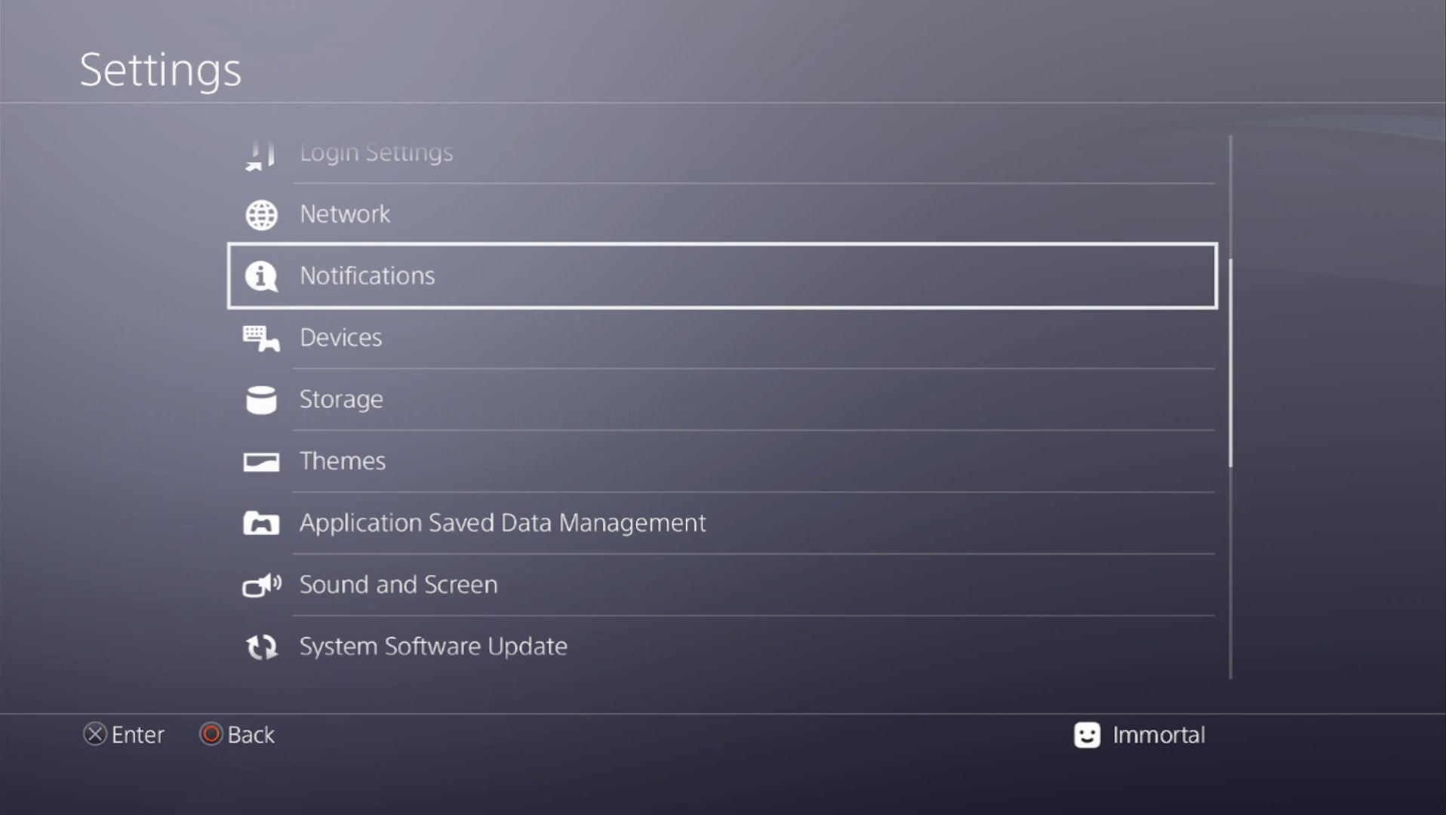
pyautogui.press('Up')
pyautogui.press('Return')
pyautogui.press('Escape')
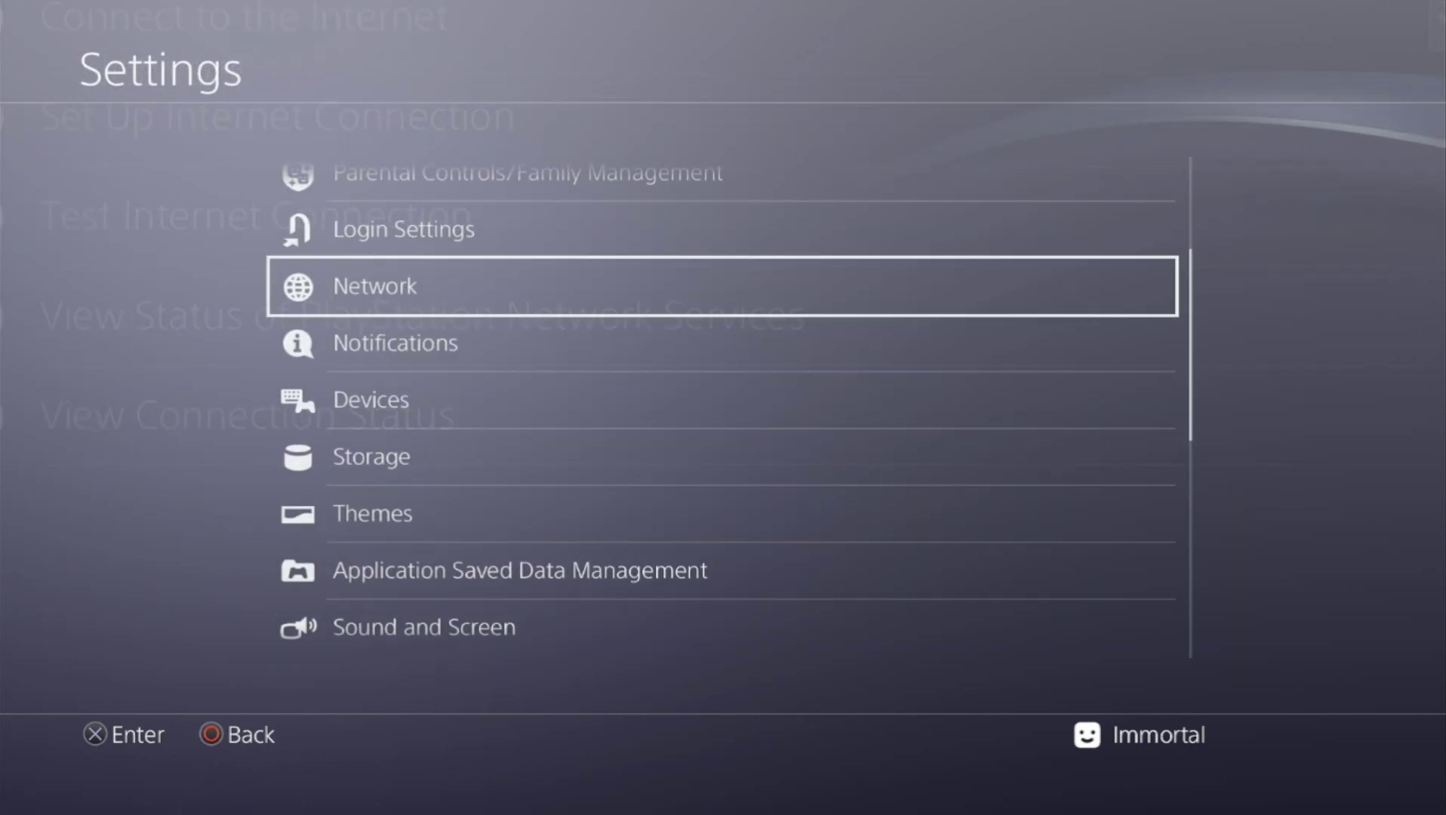
pyautogui.press('Down')
pyautogui.press('Down')
pyautogui.press('Down')
pyautogui.press('Down')
pyautogui.press('Down')
pyautogui.press('Down')
pyautogui.press('Down')
pyautogui.press('Down')
# Step: Retry System Software Update, dismiss the DNS server error, and return to Network settings
pyautogui.press('Up')
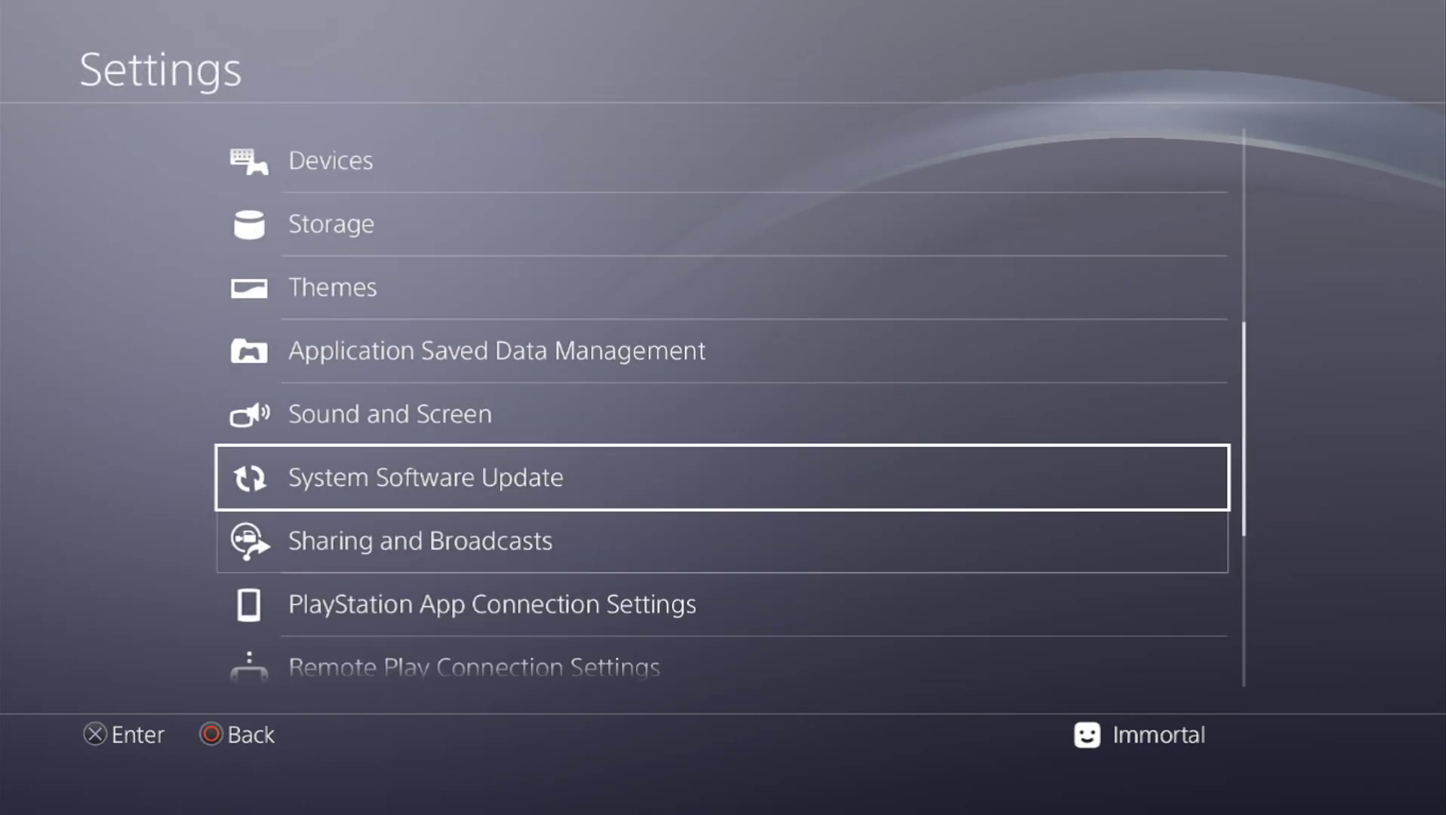
pyautogui.press('Return')
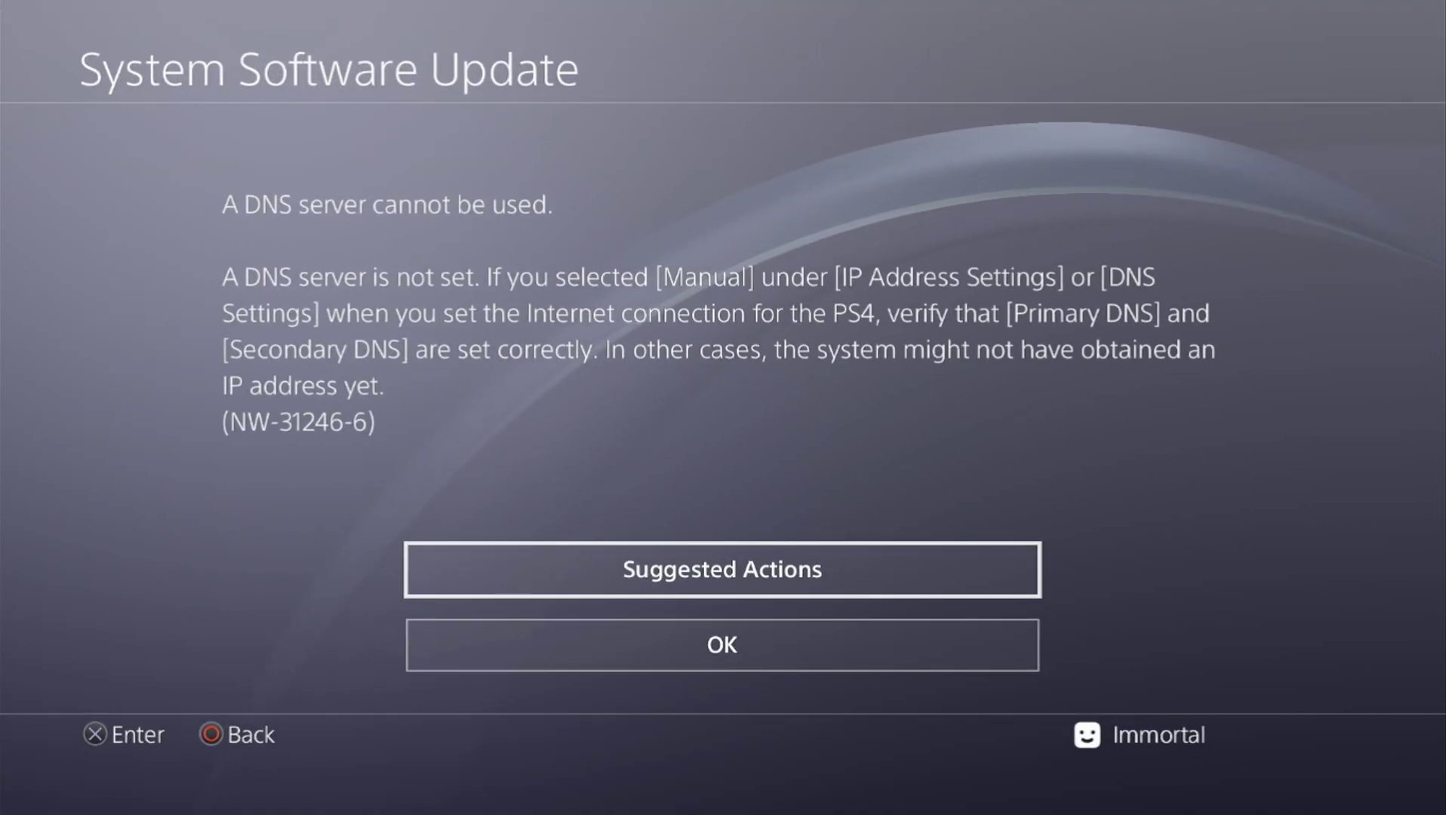
pyautogui.press('Down')
pyautogui.press('Return')
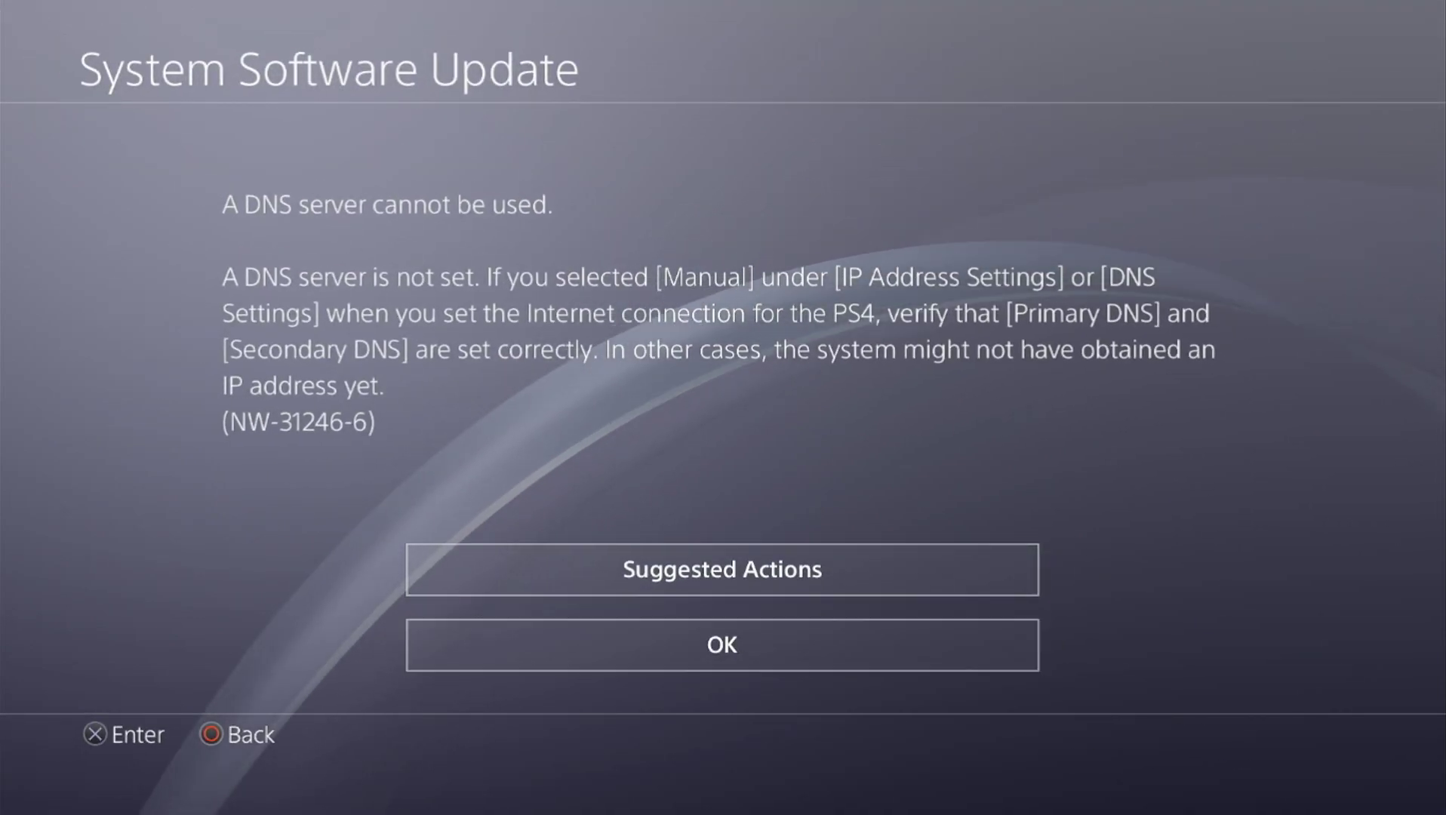
pyautogui.press('Up')
pyautogui.press('Up')
pyautogui.press('Up')
pyautogui.press('Up')
pyautogui.press('Up')
pyautogui.press('Up')
pyautogui.press('Up')
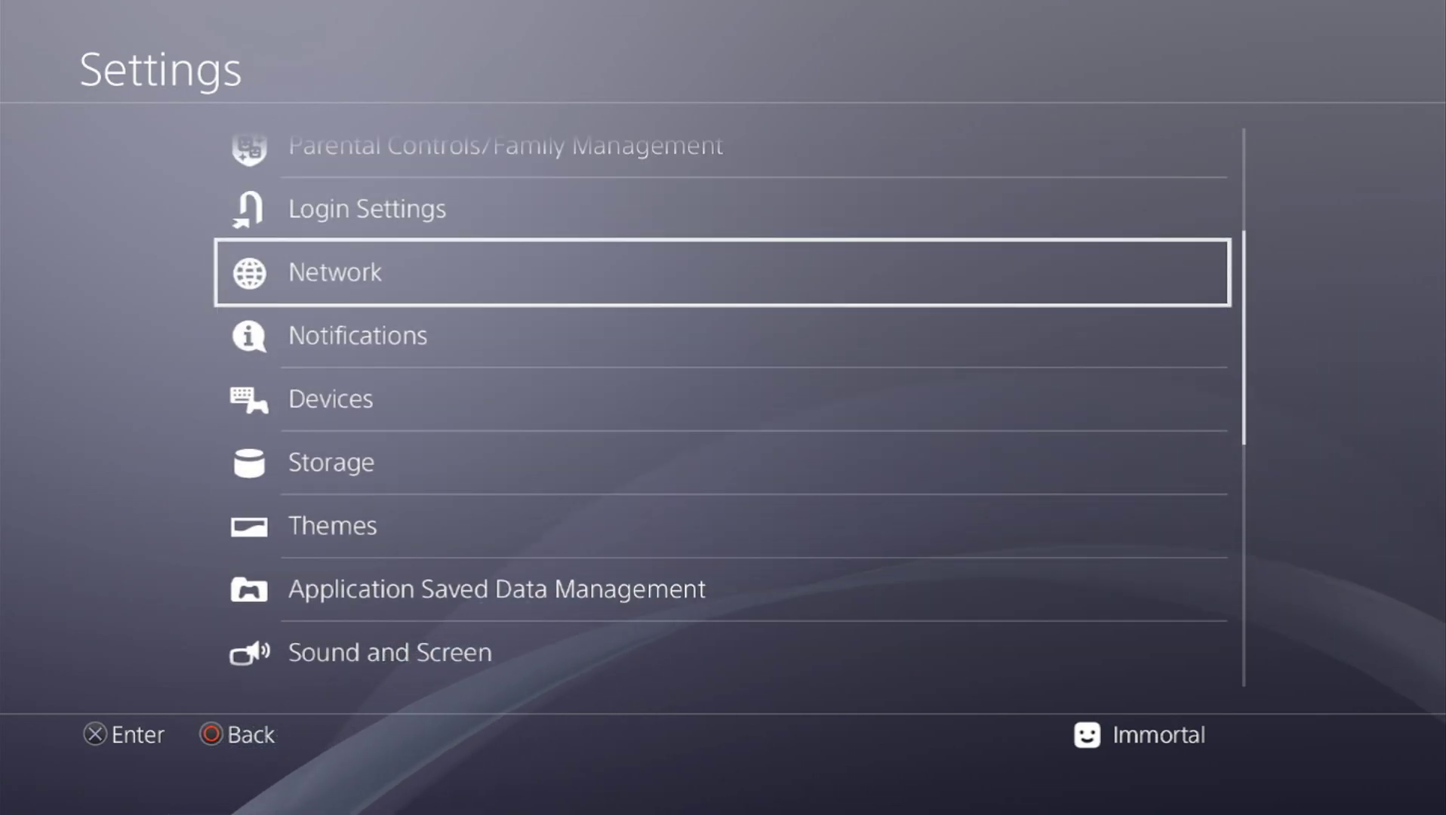
pyautogui.press('Return')
pyautogui.press('Down')
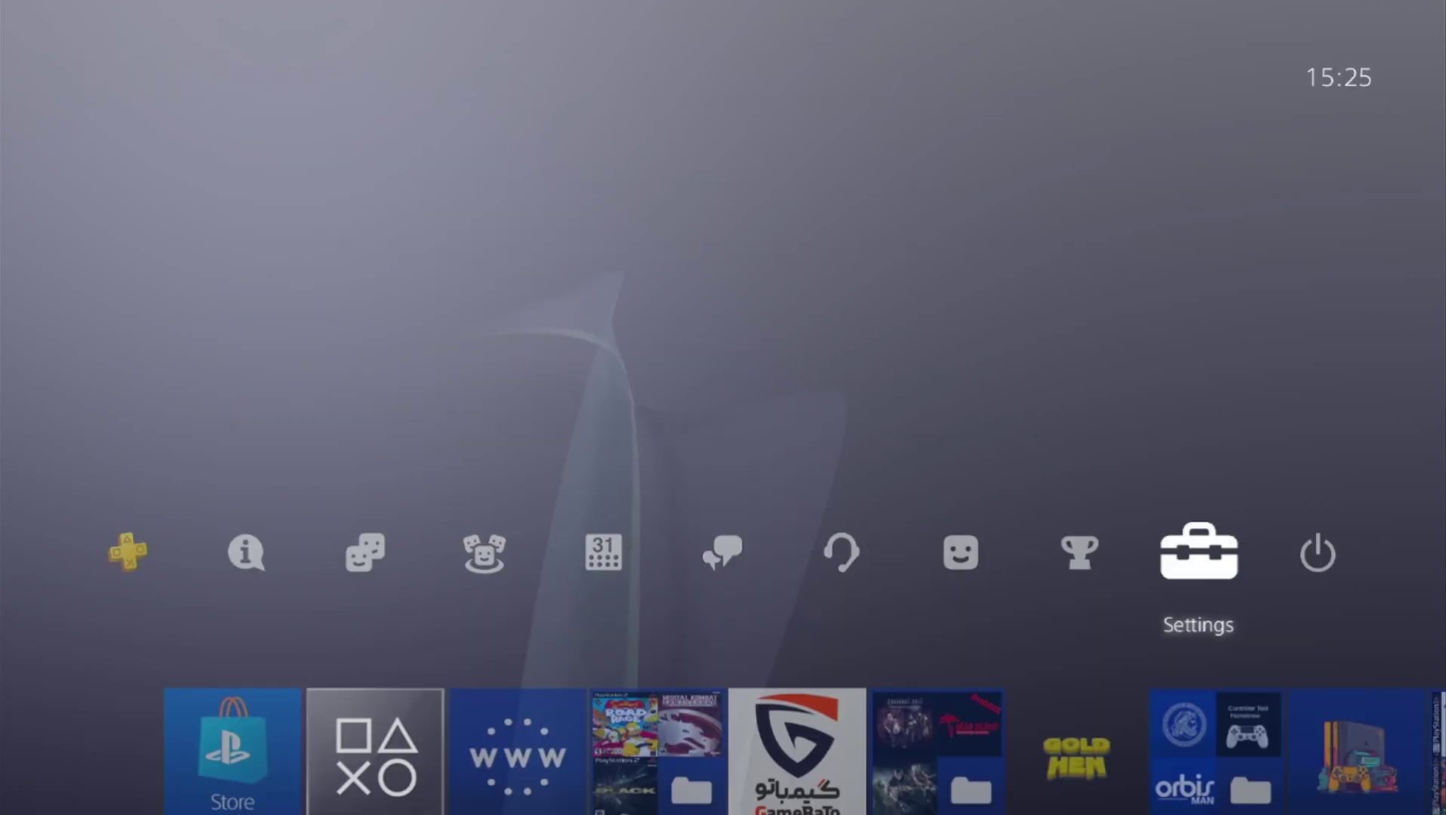
# Step: Cancel and delete the System Software 12.02 download from Notifications > Downloads
pyautogui.press('Left')
pyautogui.press('Left')
pyautogui.press('Left')
pyautogui.press('Left')
pyautogui.press('Left')
pyautogui.press('Left')
pyautogui.press('Left')
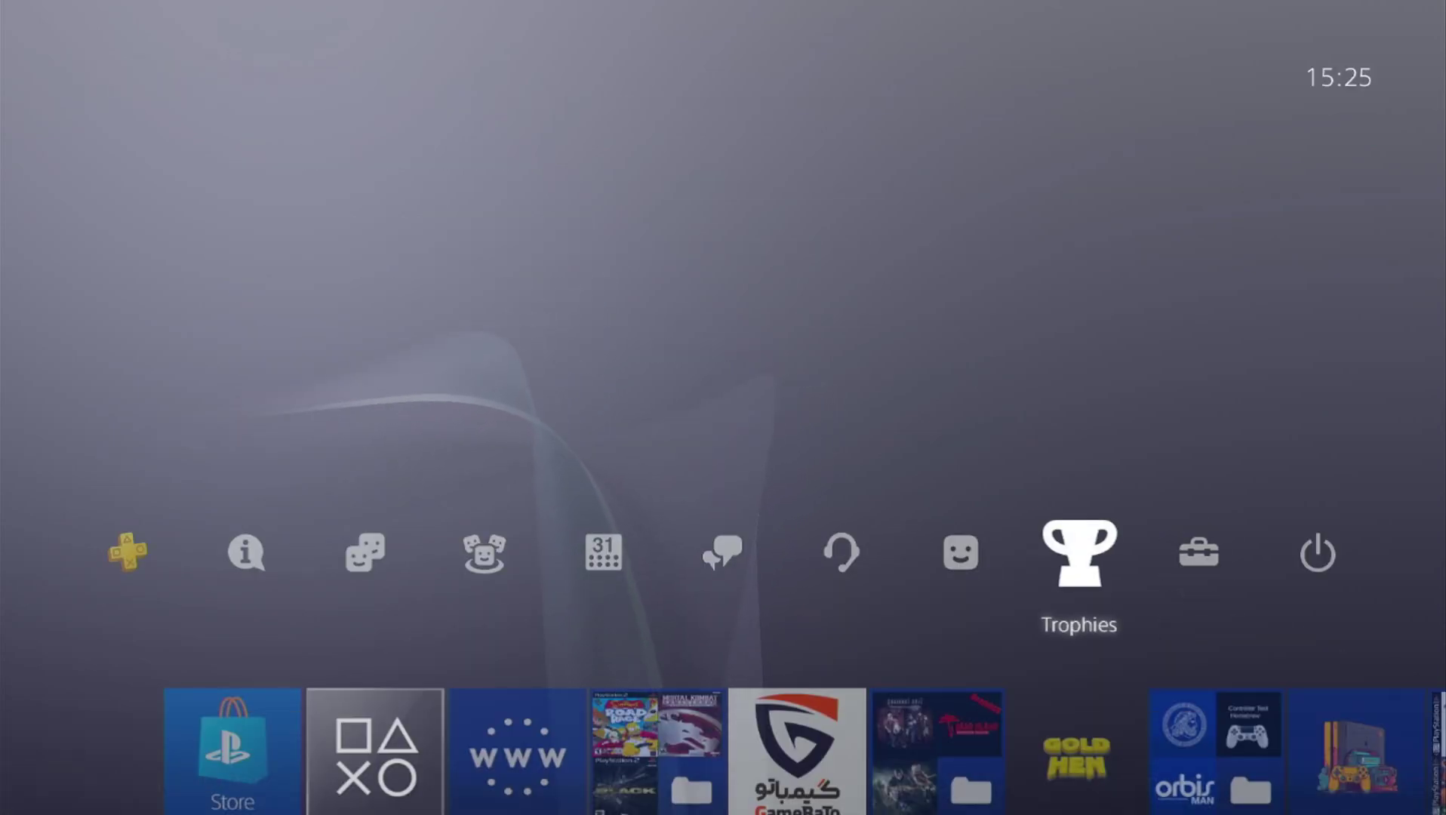
pyautogui.press('Left')
pyautogui.press('Return')
pyautogui.press('Return')
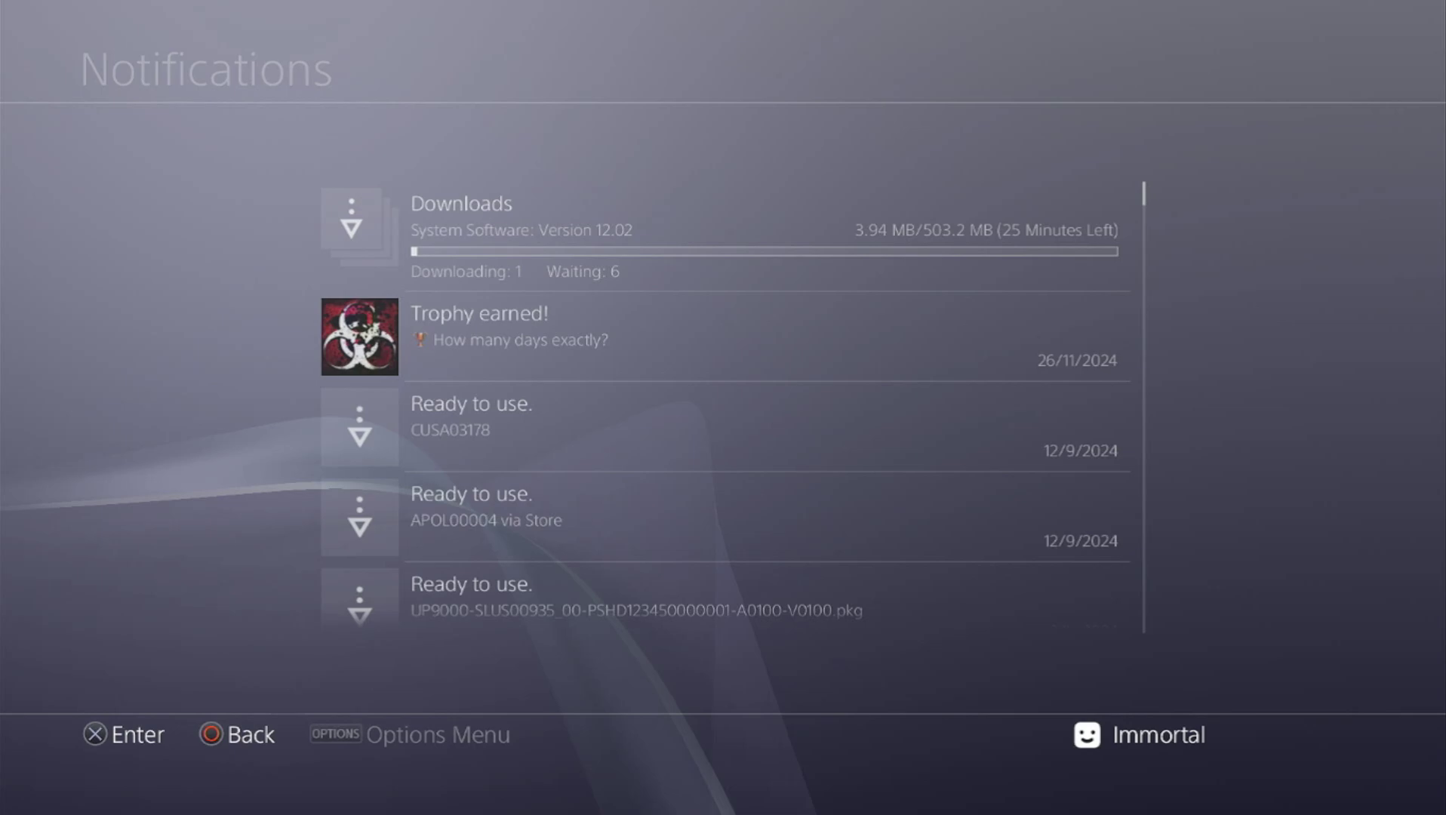
pyautogui.press('Return')
pyautogui.press('Down')
pyautogui.press('Return')
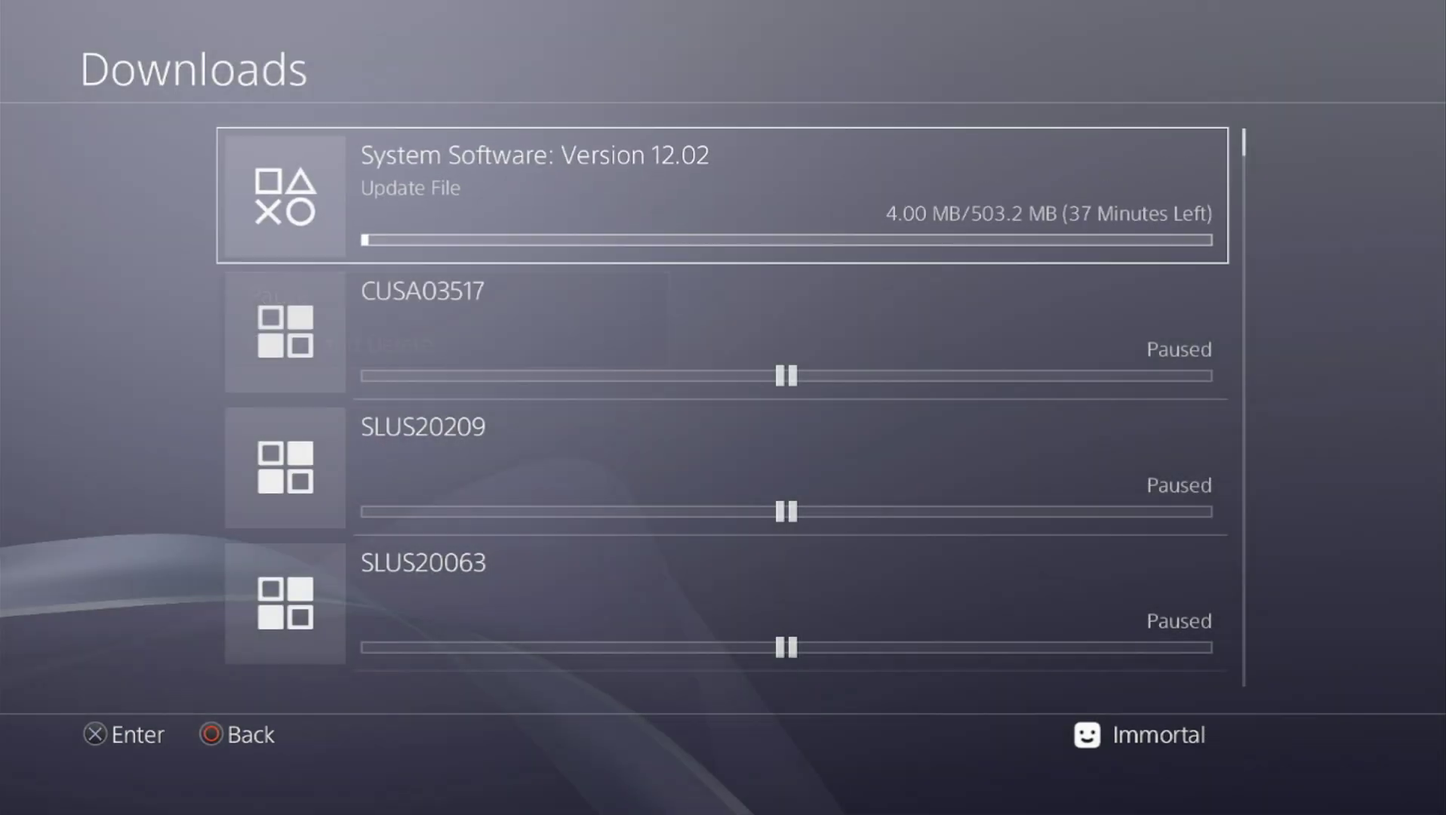
pyautogui.press('Escape')
pyautogui.press('Escape')
# Step: Run a system software update check in Settings and decline the offered Version 12.02 update
pyautogui.press('Right')
pyautogui.press('Right')
pyautogui.press('Right')
pyautogui.press('Right')
pyautogui.press('Right')
pyautogui.press('Right')
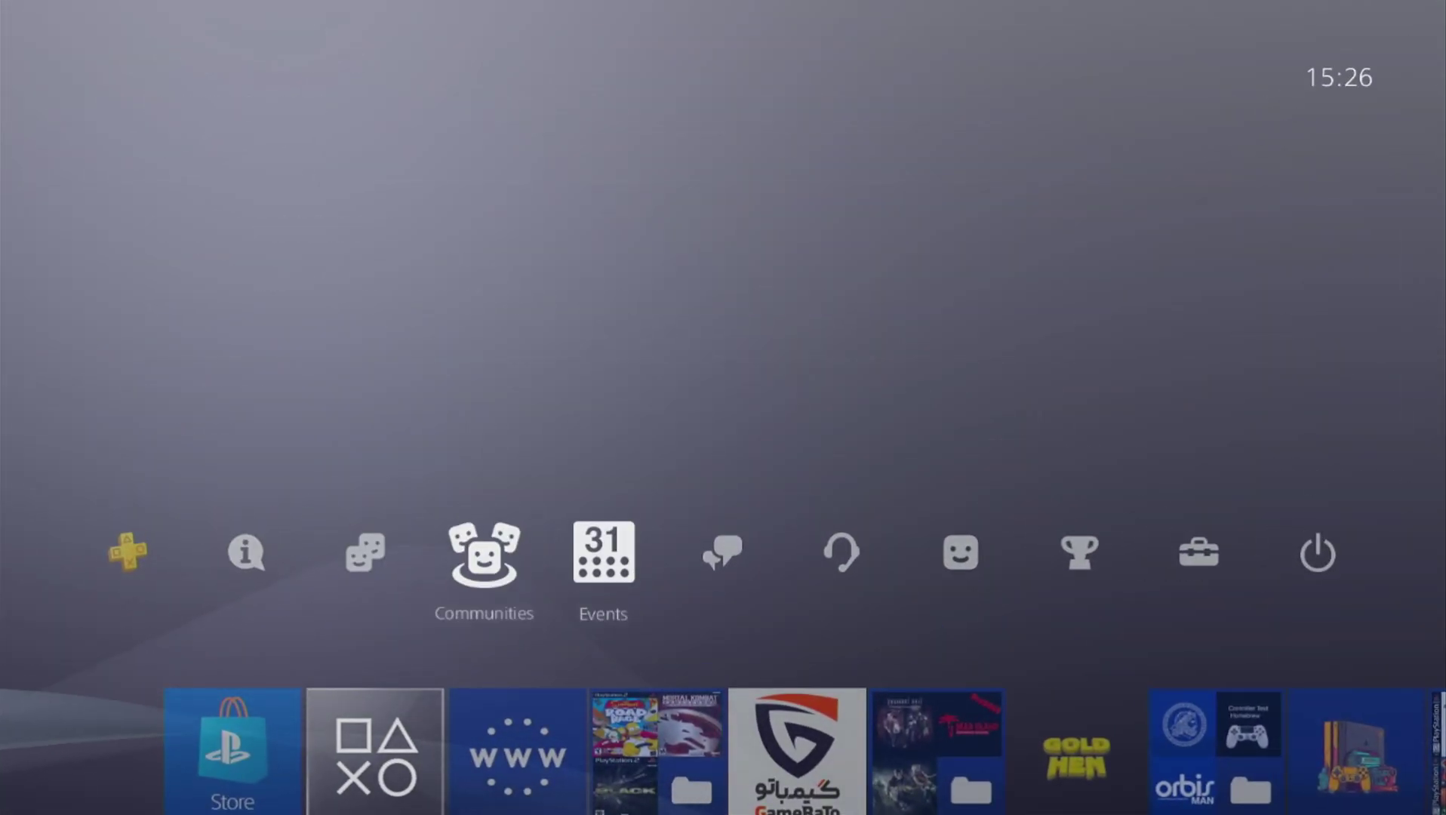
pyautogui.press('Right')
pyautogui.press('Right')
pyautogui.press('Return')
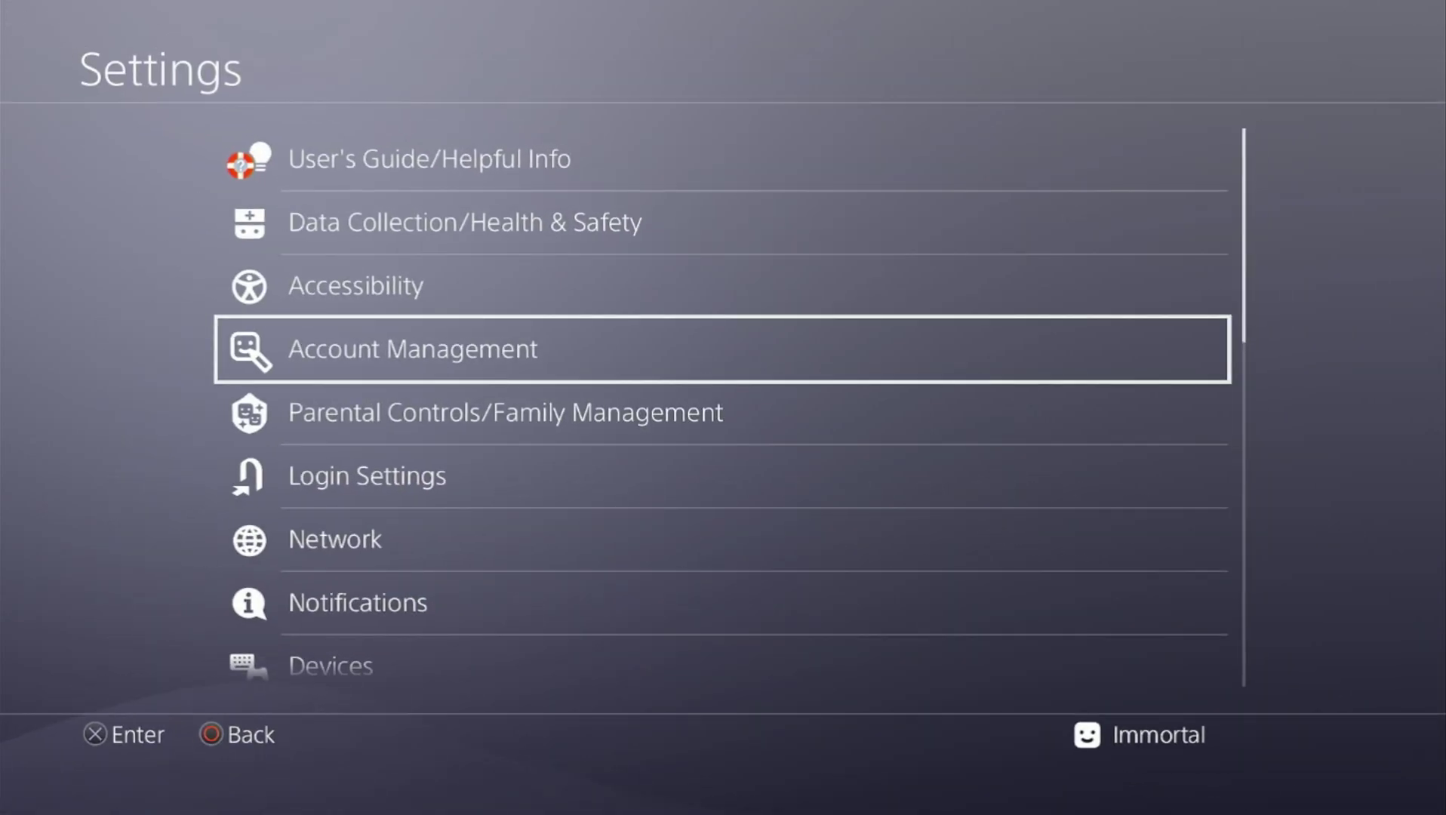
pyautogui.press('Down')
pyautogui.press('Down')
pyautogui.press('Down')
pyautogui.press('Down')
pyautogui.press('Down')
pyautogui.press('Down')
pyautogui.press('Down')
pyautogui.press('Down')
pyautogui.press('Down')
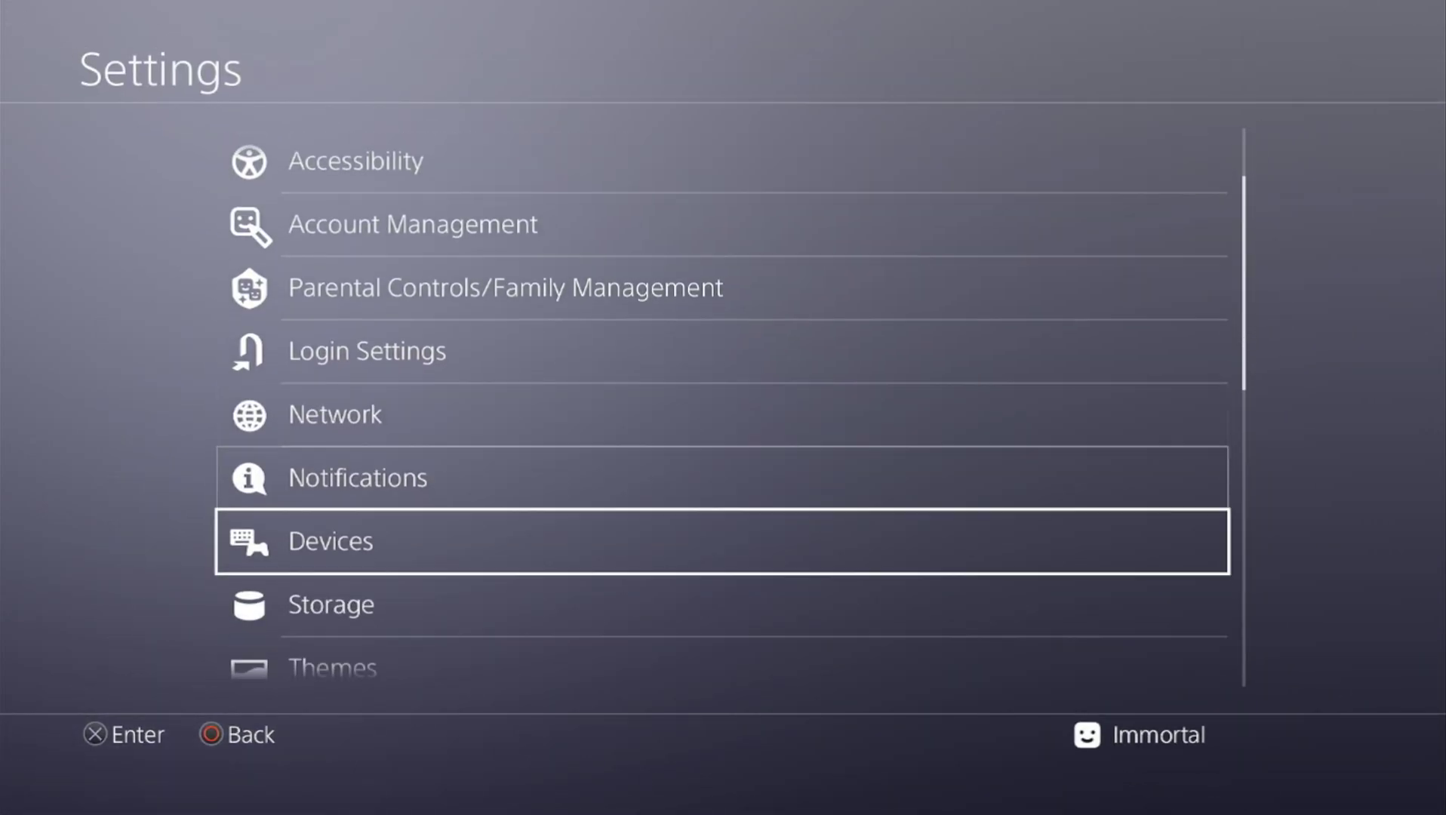
pyautogui.press('Down')
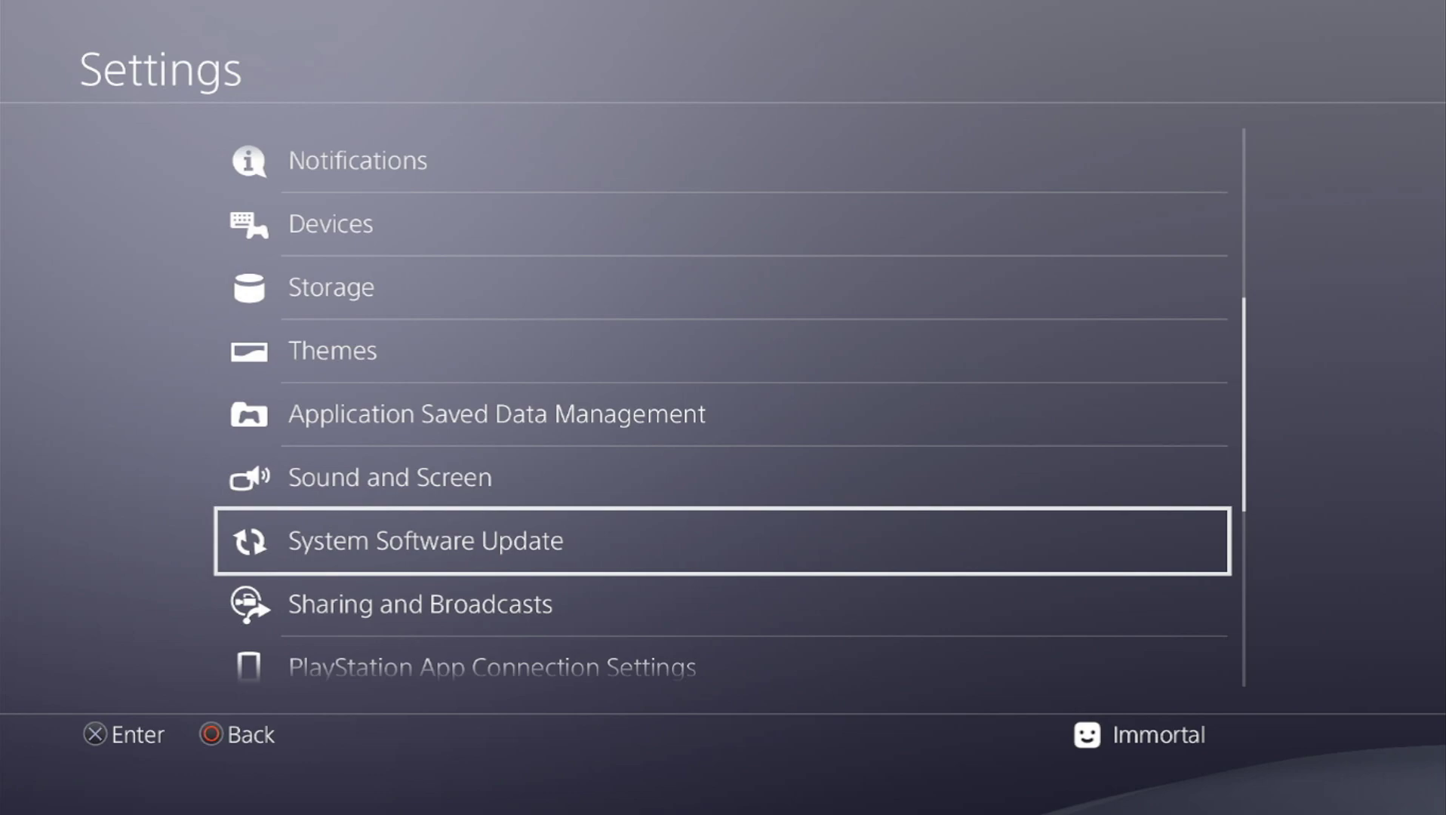
pyautogui.press('Return')
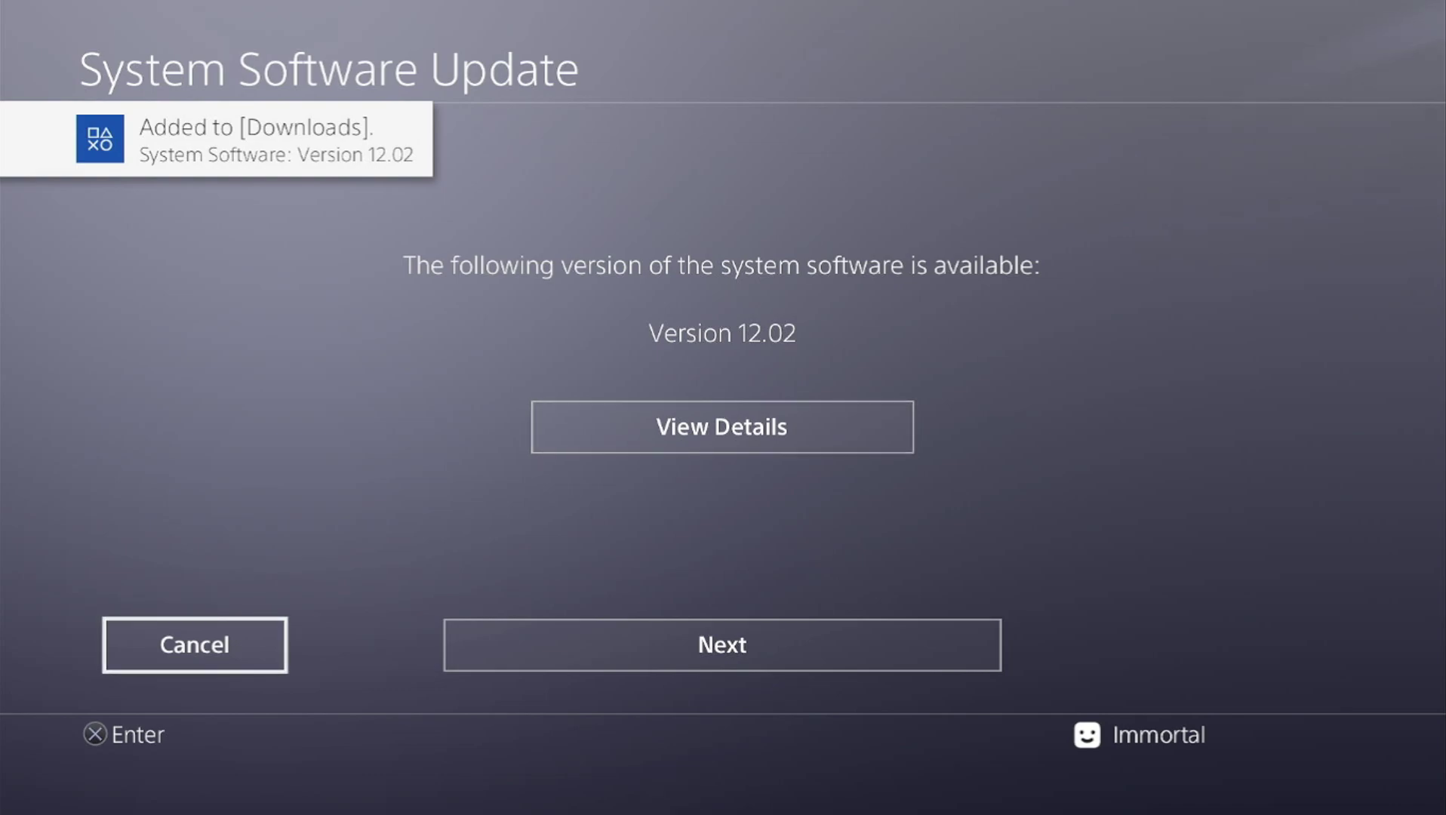
pyautogui.press('Return')
pyautogui.press('Escape')
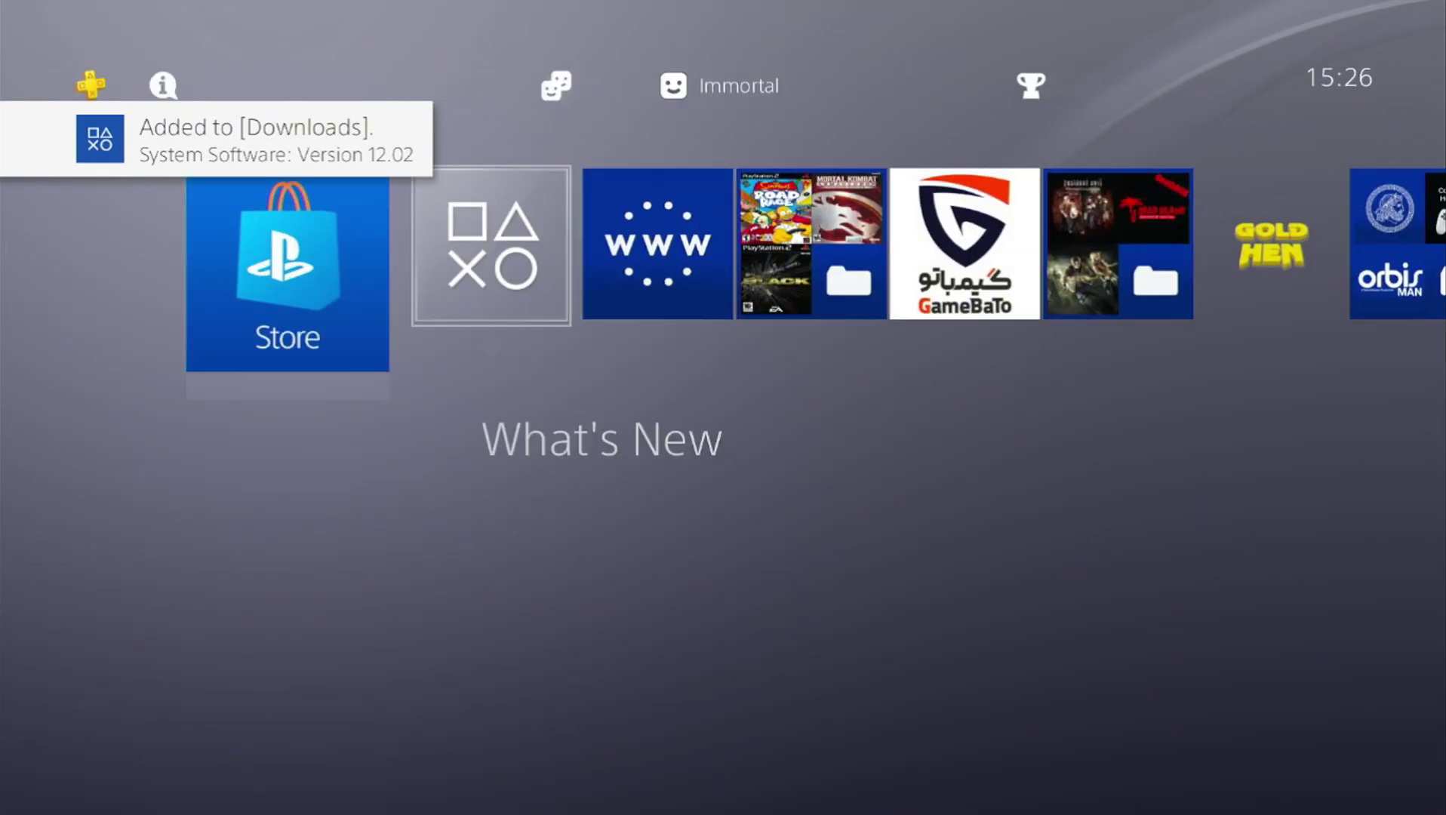
# Step: Delete the re-queued System Software 12.02 download from Notifications > Downloads
pyautogui.press('Up')
pyautogui.press('Left')
pyautogui.press('Left')
pyautogui.press('Left')
pyautogui.press('Left')
pyautogui.press('Left')
pyautogui.press('Left')
pyautogui.press('Left')
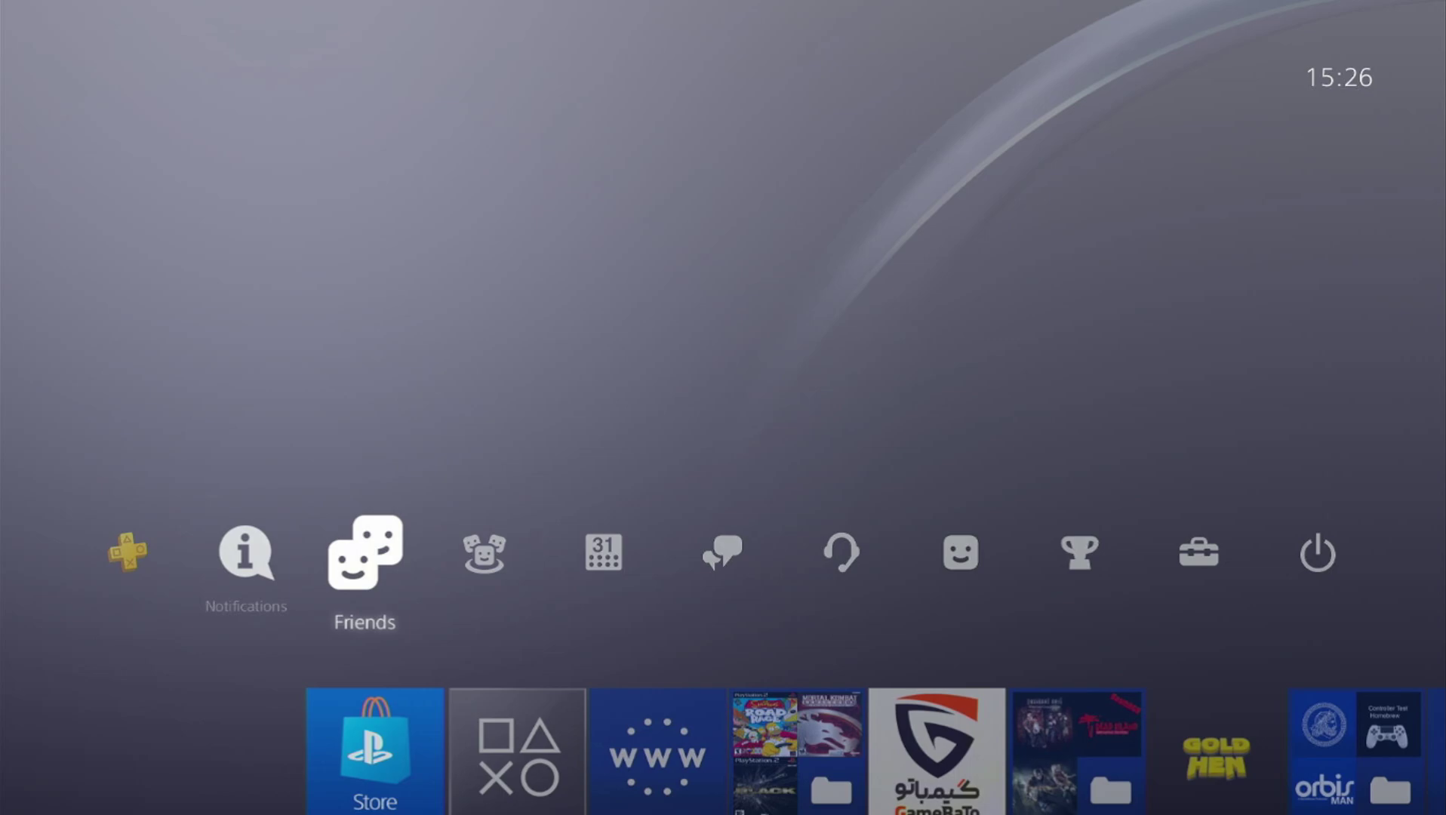
pyautogui.press('Left')
pyautogui.press('Return')
pyautogui.press('Return')
pyautogui.press('Return')
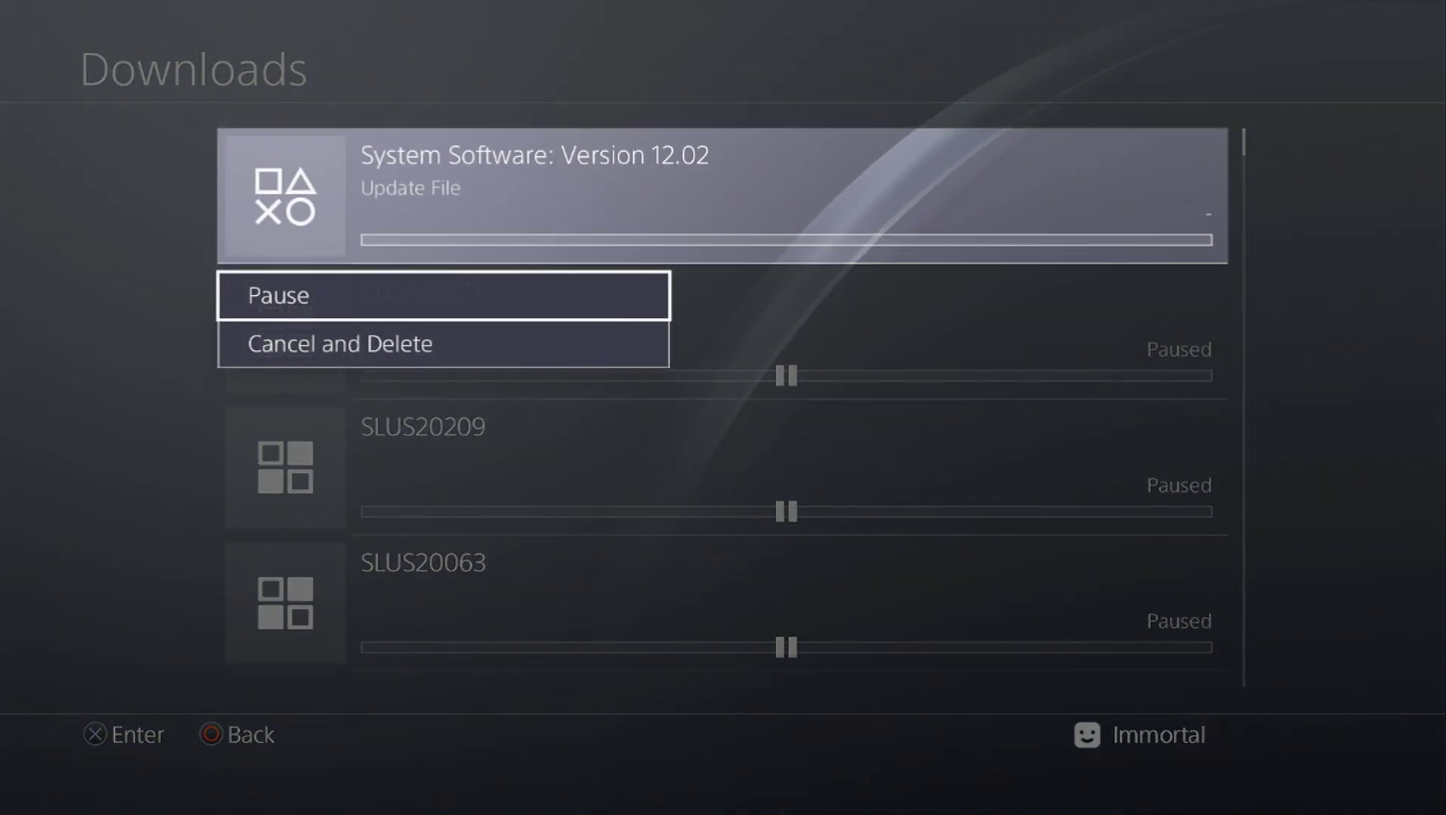
pyautogui.press('Down')
pyautogui.press('Return')
# Step: Go to the System section of Settings
pyautogui.press('Escape')
pyautogui.press('Escape')
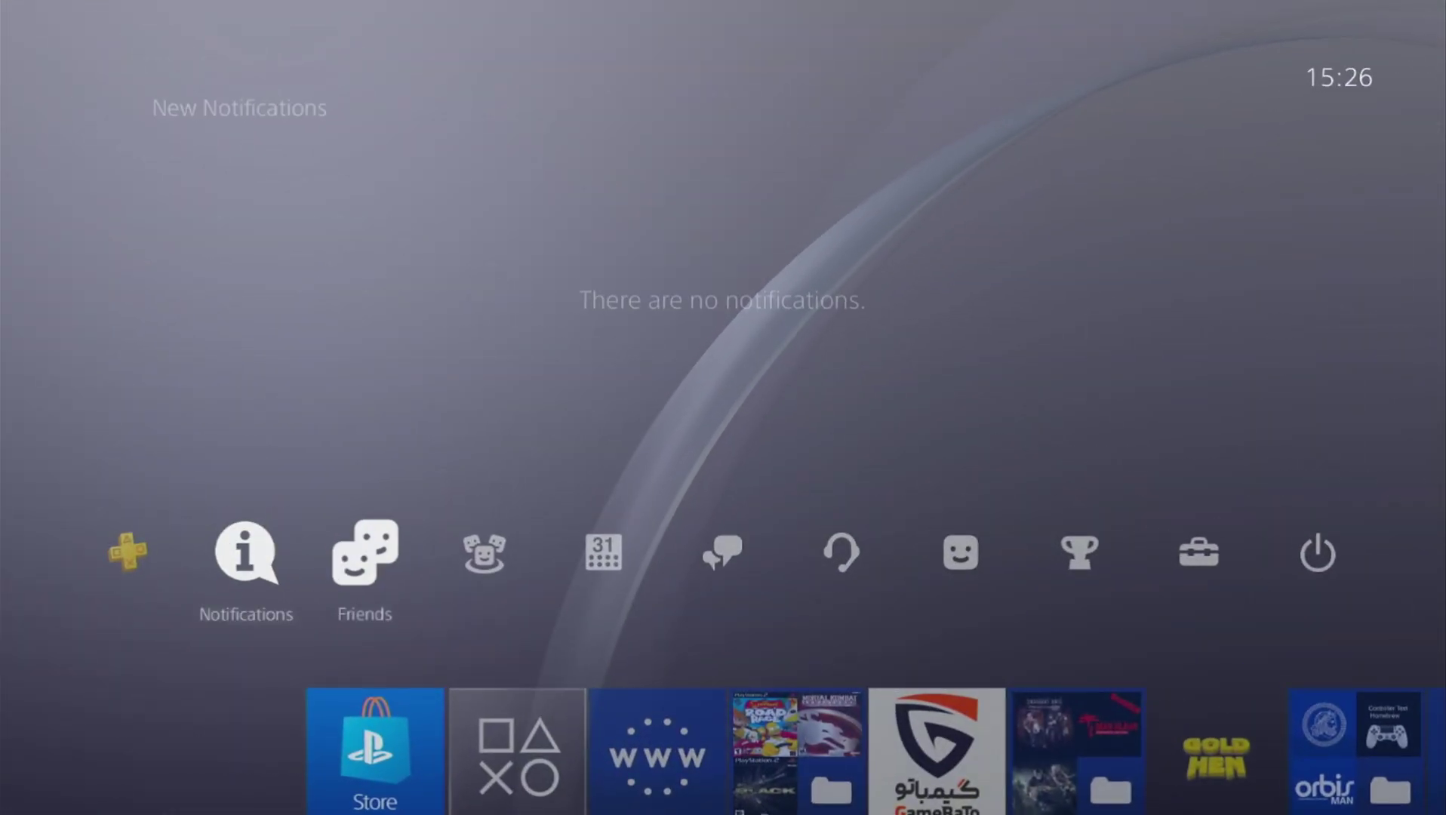
pyautogui.press('Right')
pyautogui.press('Right')
pyautogui.press('Right')
pyautogui.press('Right')
pyautogui.press('Right')
pyautogui.press('Right')
pyautogui.press('Right')
pyautogui.press('Right')
pyautogui.press('Right')
pyautogui.press('Left')
pyautogui.press('Return')
pyautogui.press('Down')
pyautogui.press('Down')
pyautogui.press('Down')
pyautogui.press('Down')
pyautogui.press('Down')
pyautogui.press('Down')
pyautogui.press('Down')
pyautogui.press('Down')
pyautogui.press('Down')
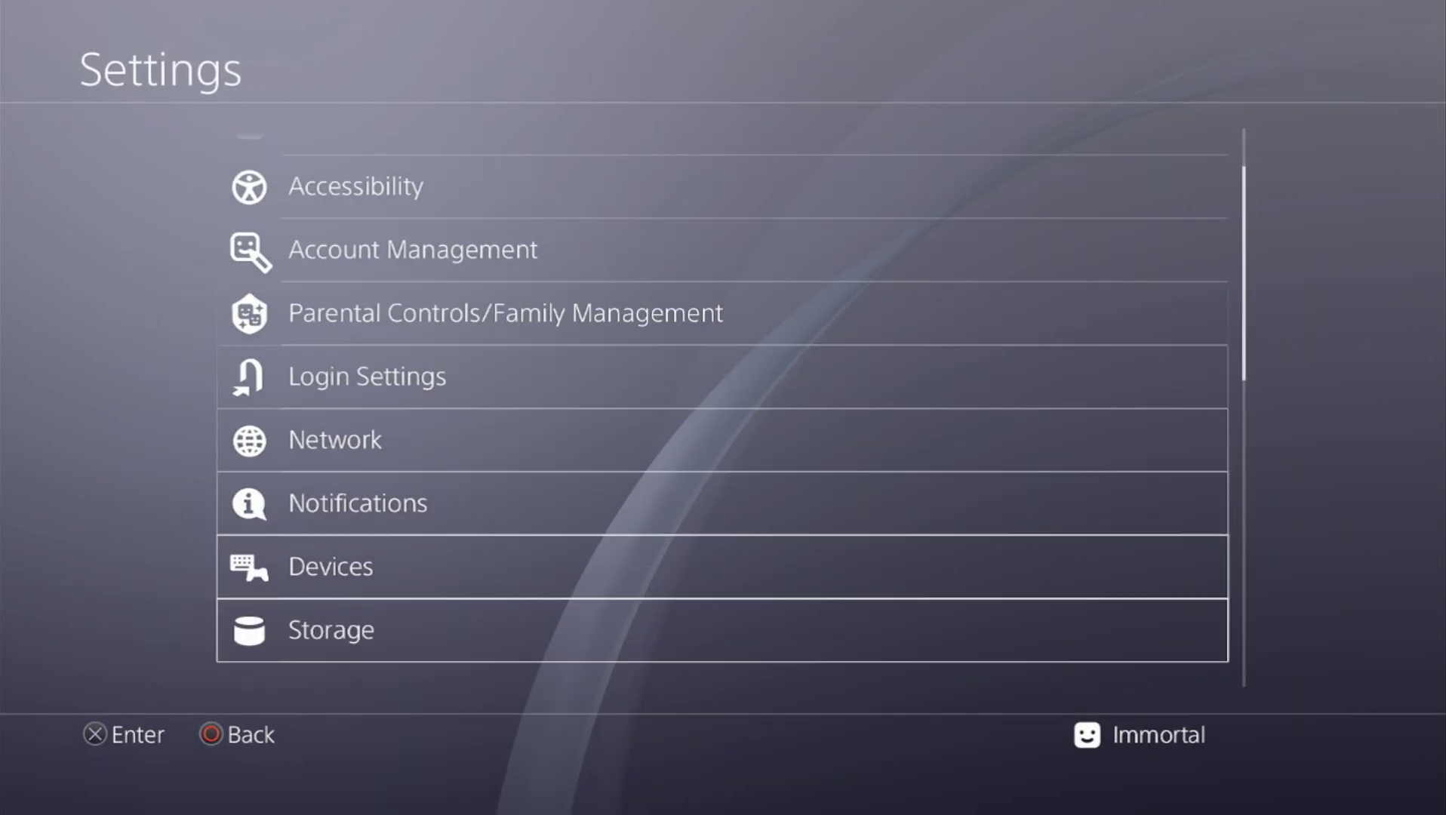
pyautogui.press('Down')
pyautogui.press('Down')
pyautogui.press('Down')
pyautogui.press('Down')
pyautogui.press('Down')
pyautogui.press('Down')
pyautogui.press('Up')
pyautogui.press('Down')
pyautogui.press('Down')
pyautogui.press('Down')
pyautogui.press('Down')
pyautogui.press('Down')
pyautogui.press('Down')
pyautogui.press('Down')
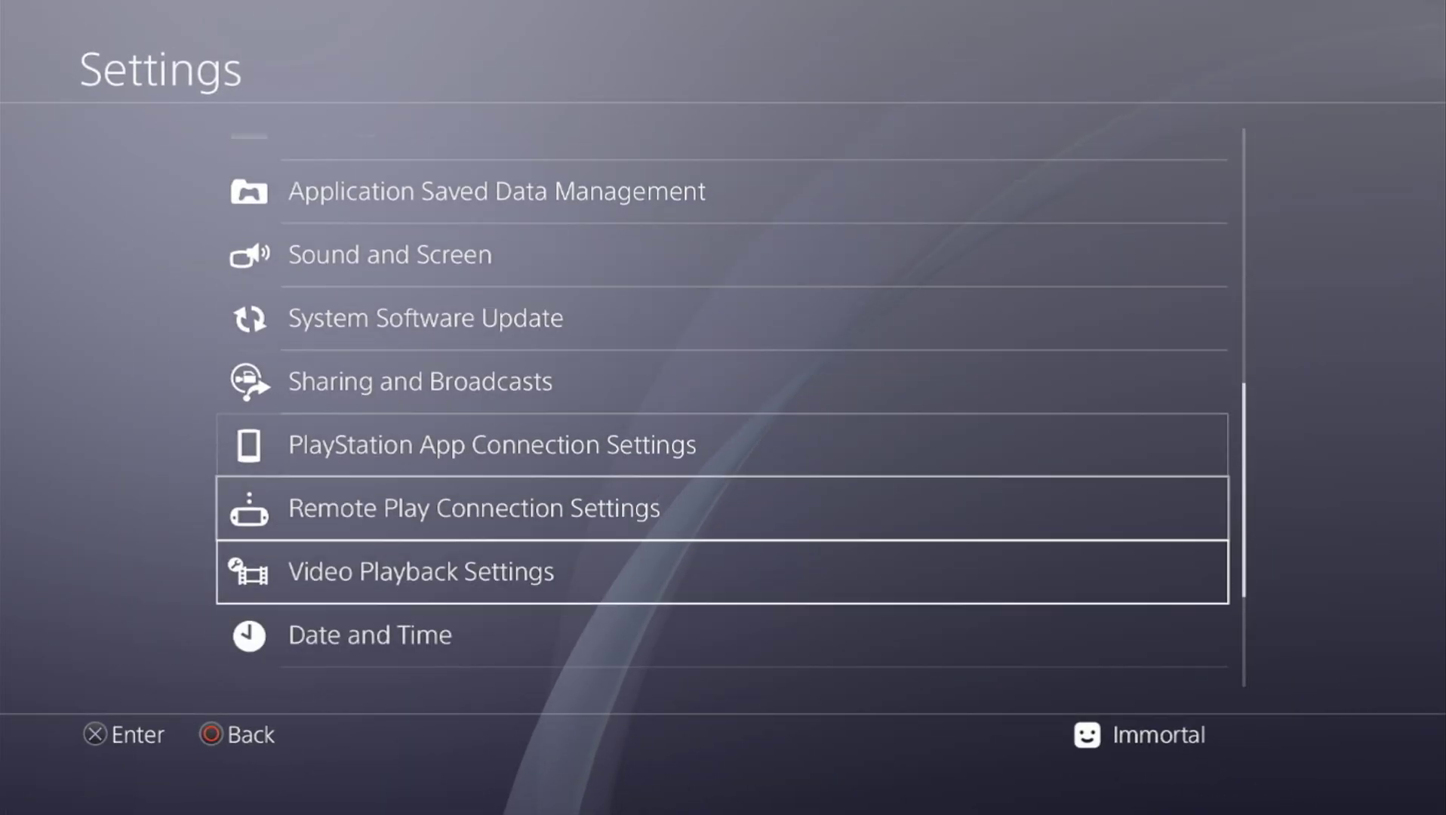
pyautogui.press('Down')
pyautogui.press('Down')
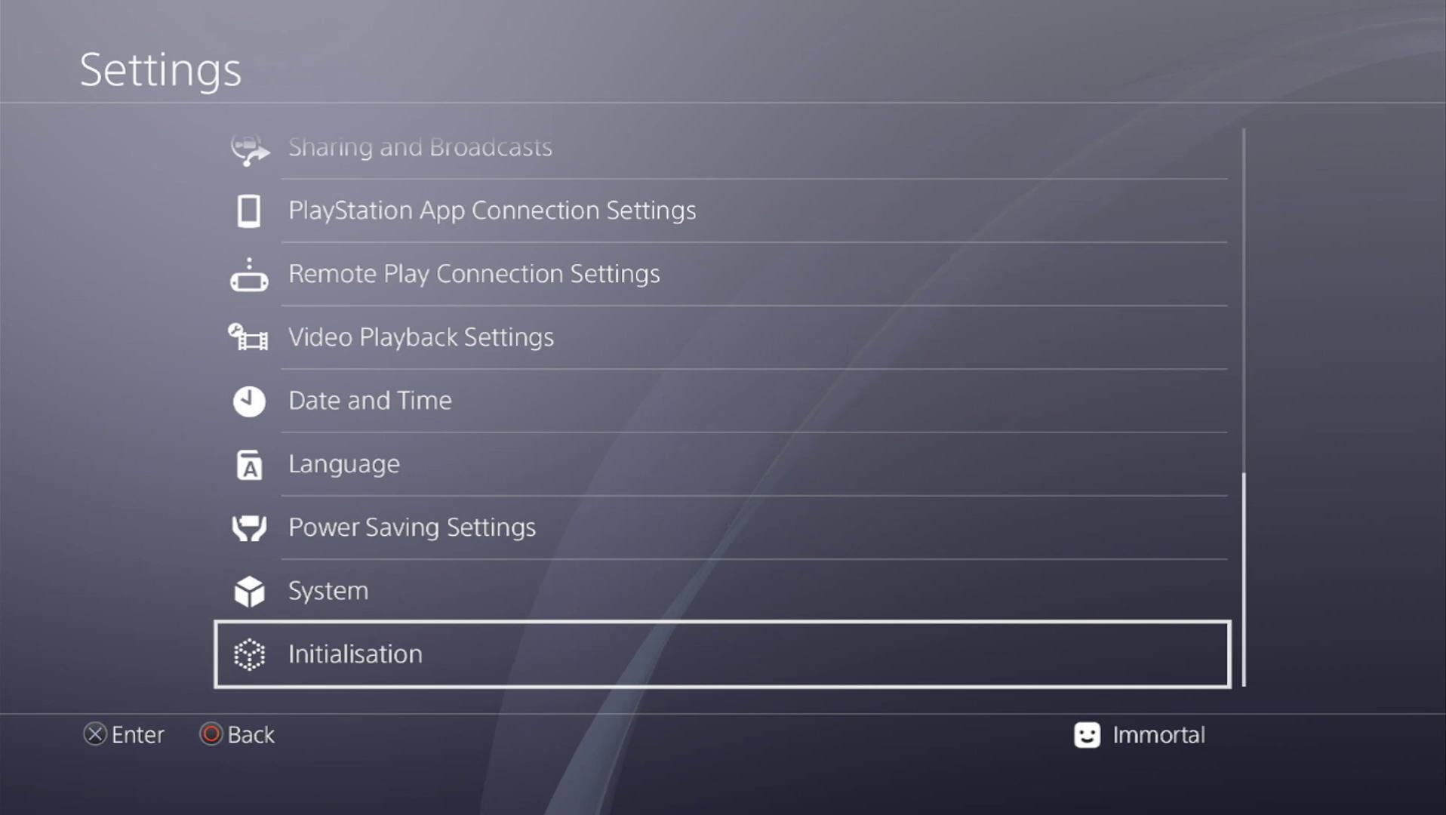
pyautogui.press('Up')
pyautogui.press('Return')
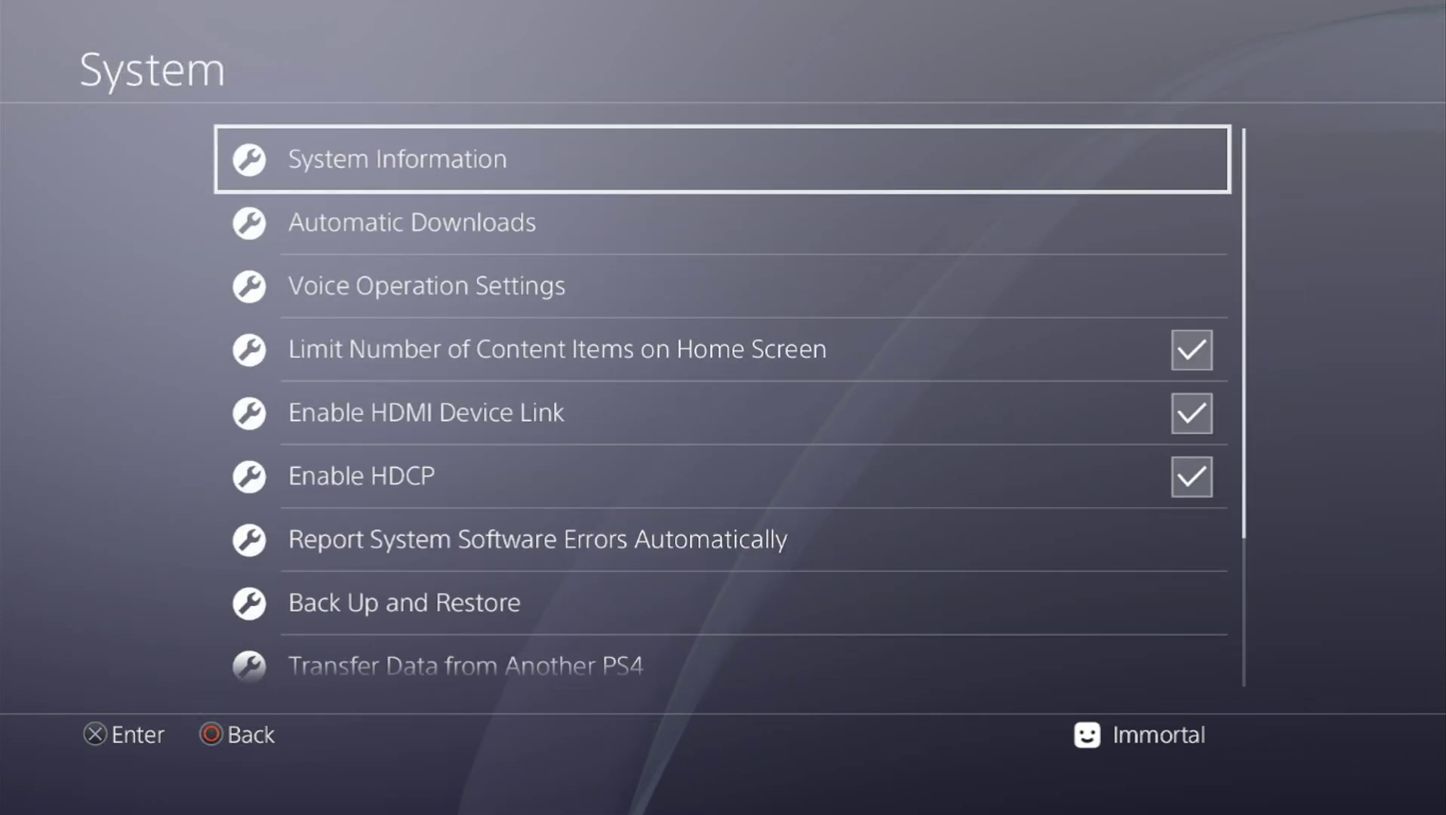
# Step: In Automatic Downloads, untick Featured Content, System Software Update Files and Application Update Files
pyautogui.press('Down')
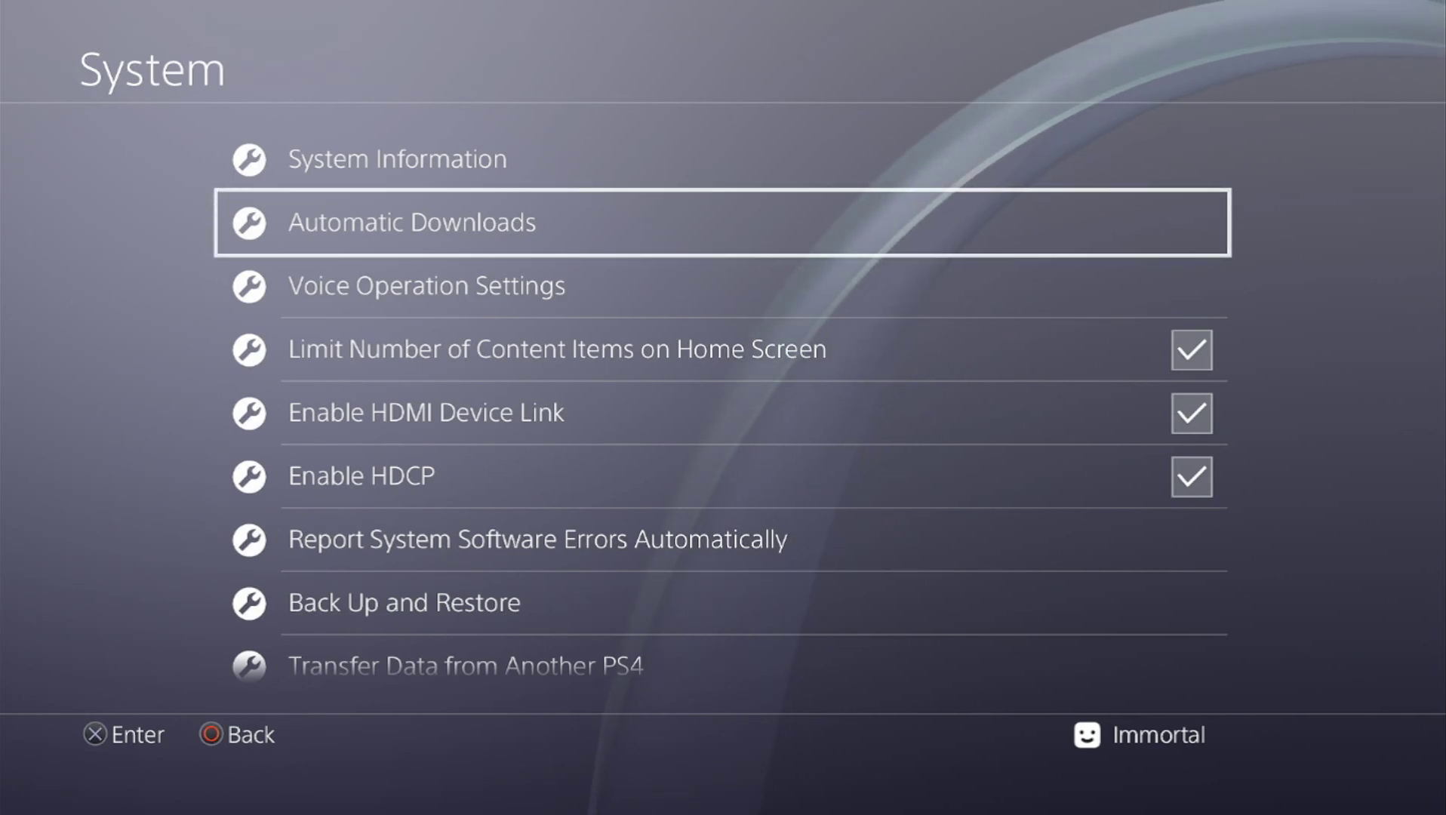
pyautogui.press('Return')
pyautogui.press('Return')
pyautogui.press('Down')
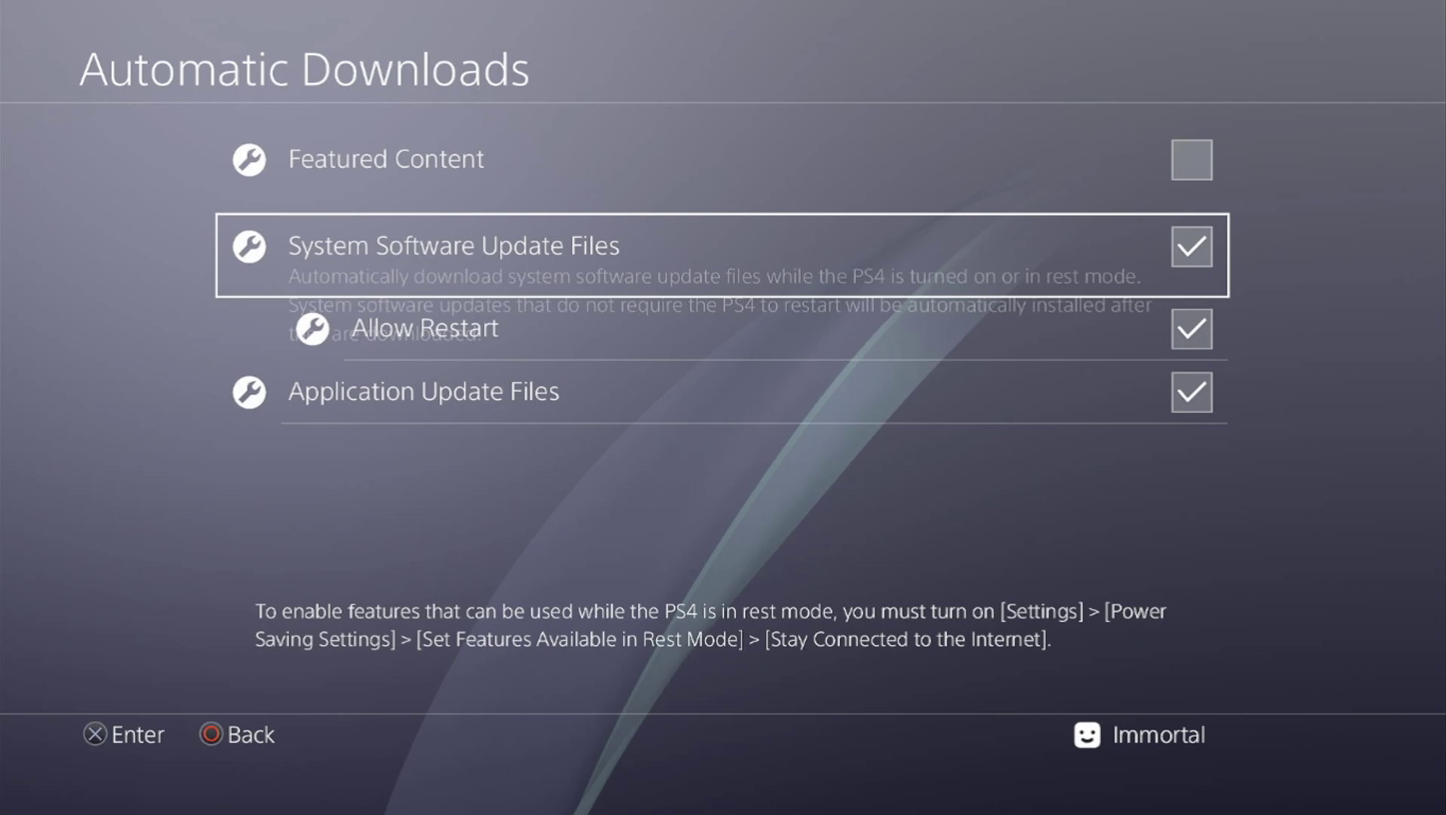
pyautogui.press('Return')
pyautogui.press('Down')
pyautogui.press('Return')
pyautogui.press('Escape')
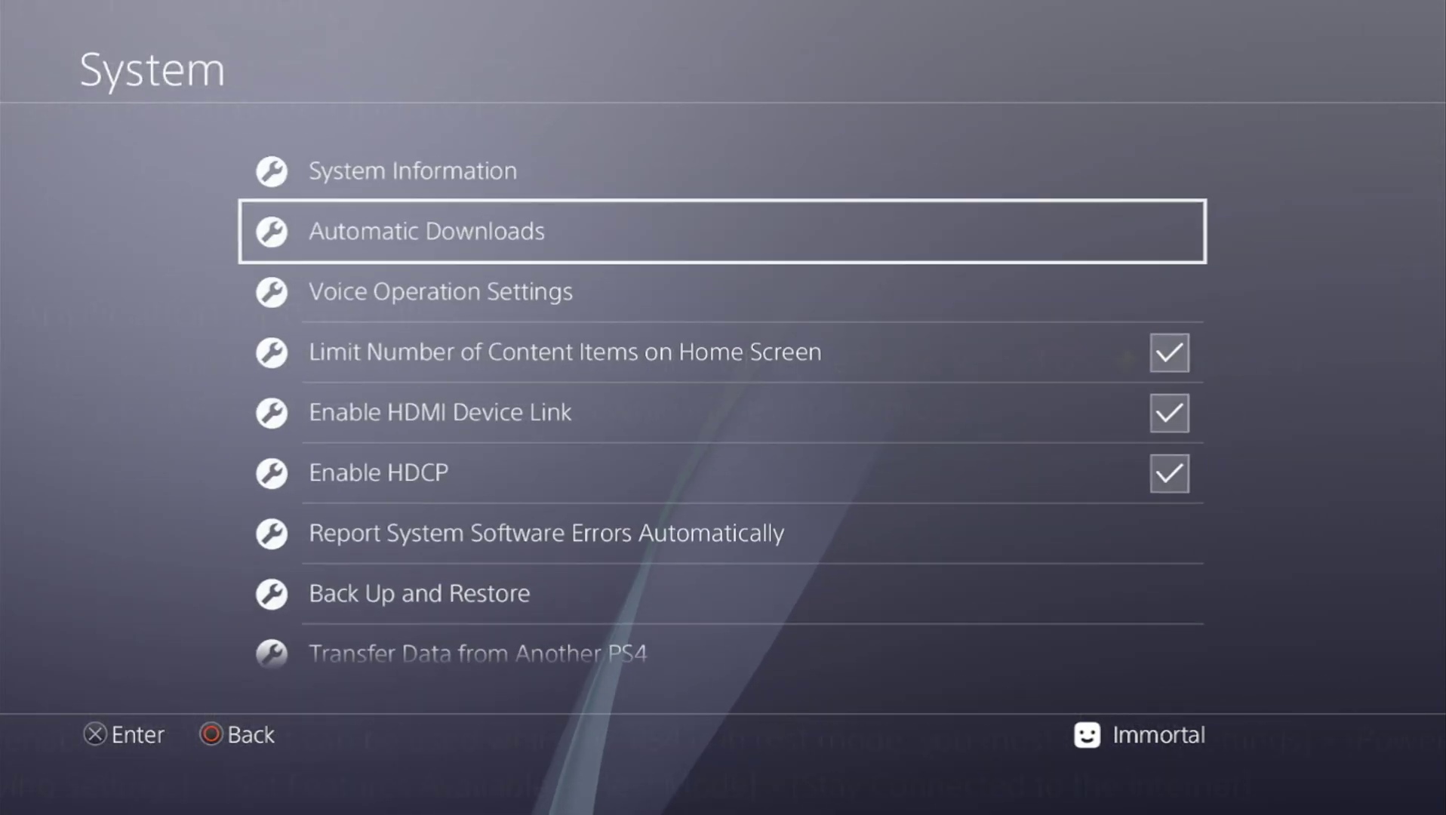
# Step: Reopen Automatic Downloads, re-toggle the options so all three stay off, and return to Settings
pyautogui.press('Return')
pyautogui.press('Return')
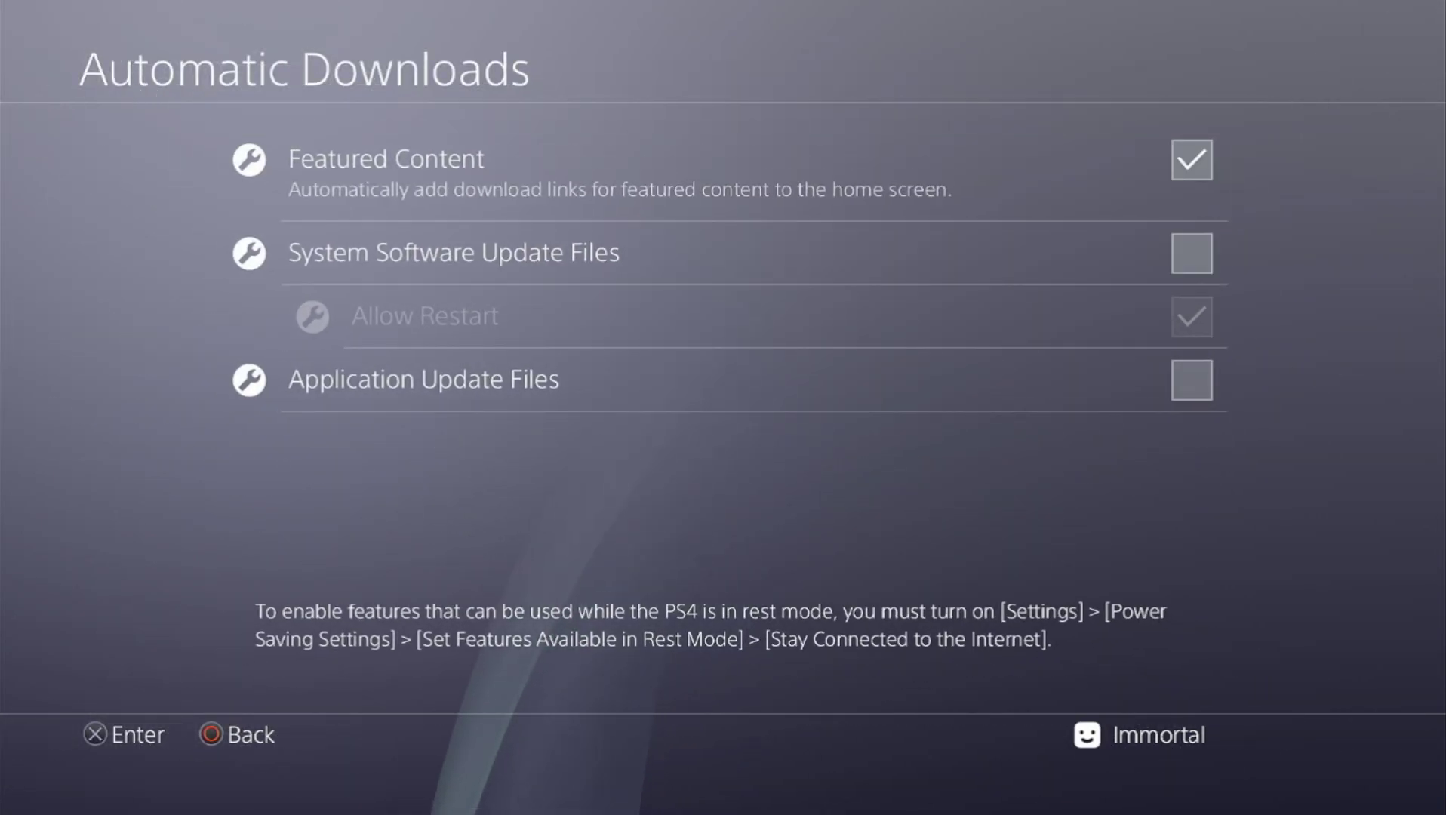
pyautogui.press('Return')
pyautogui.press('Down')
pyautogui.press('Down')
pyautogui.press('Down')
pyautogui.press('Return')
pyautogui.press('Up')
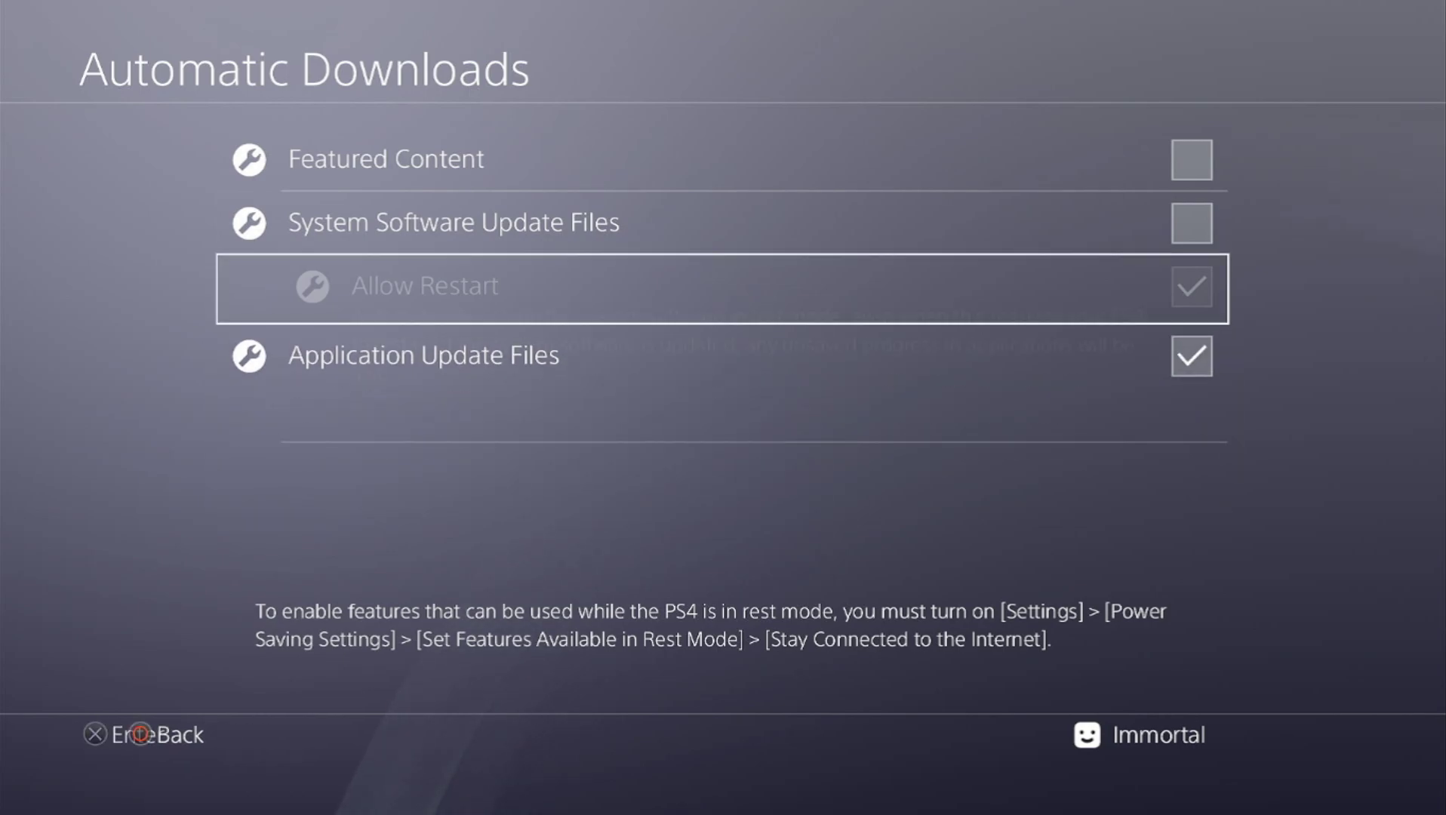
pyautogui.press('Up')
pyautogui.press('Return')
pyautogui.press('Down')
pyautogui.press('Return')
pyautogui.press('Down')
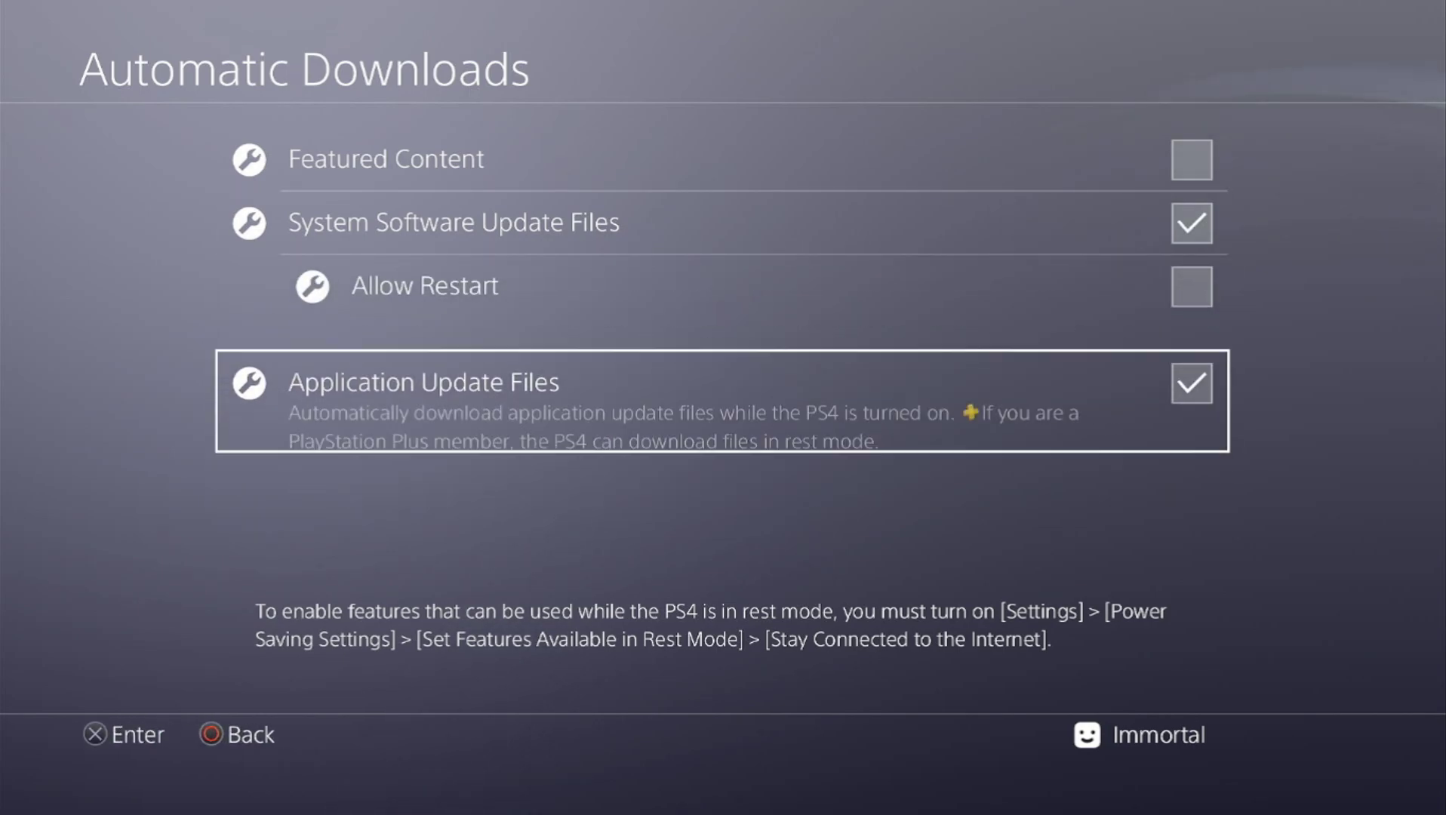
pyautogui.press('Up')
pyautogui.press('Up')
pyautogui.press('Return')
pyautogui.press('Down')
pyautogui.press('Return')
pyautogui.press('Escape')
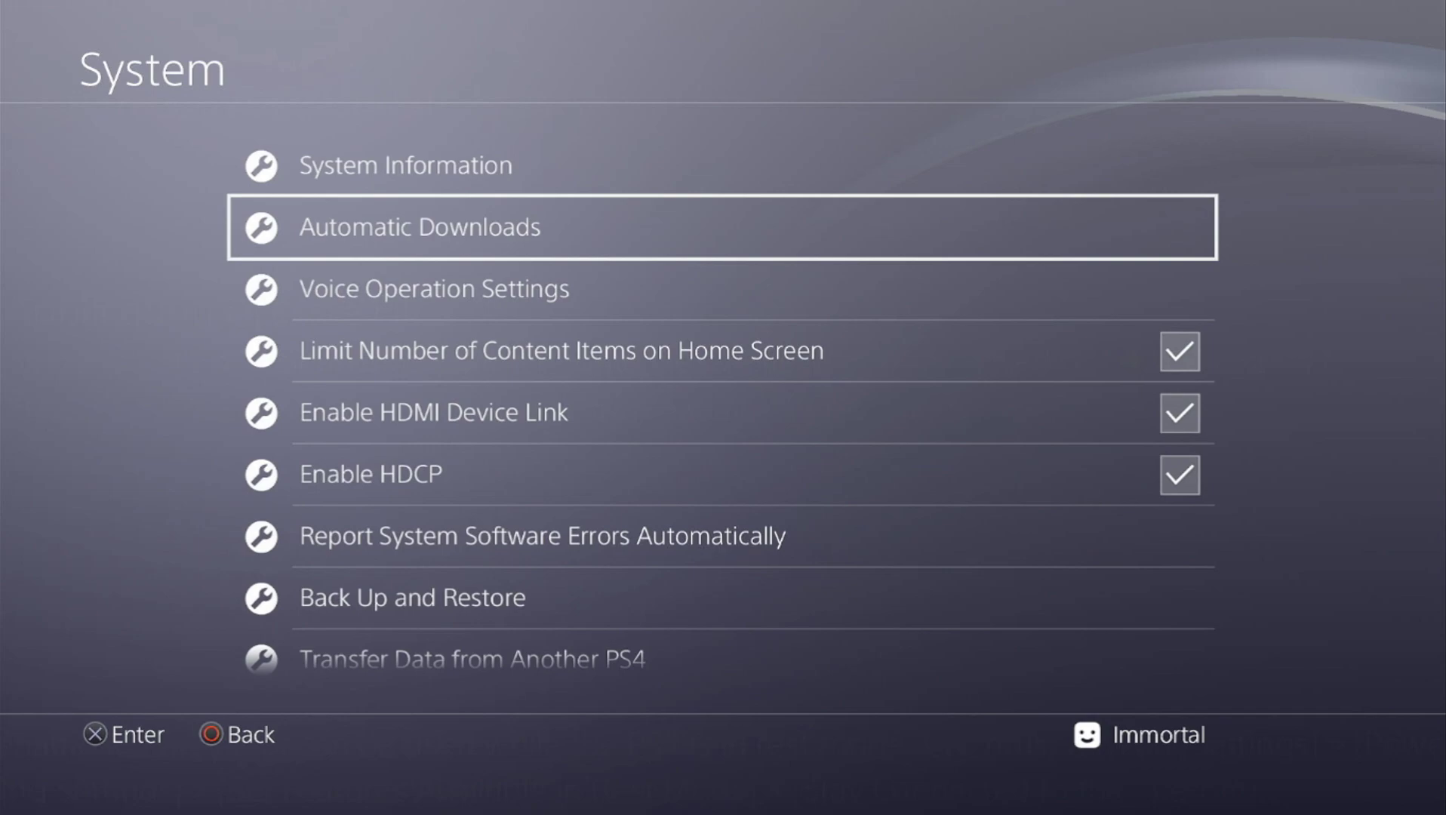
pyautogui.press('Escape')
# Step: Run System Software Update and cancel the offered version 12.02 update
pyautogui.press('Up')
pyautogui.press('Up')
pyautogui.press('Up')
pyautogui.press('Up')
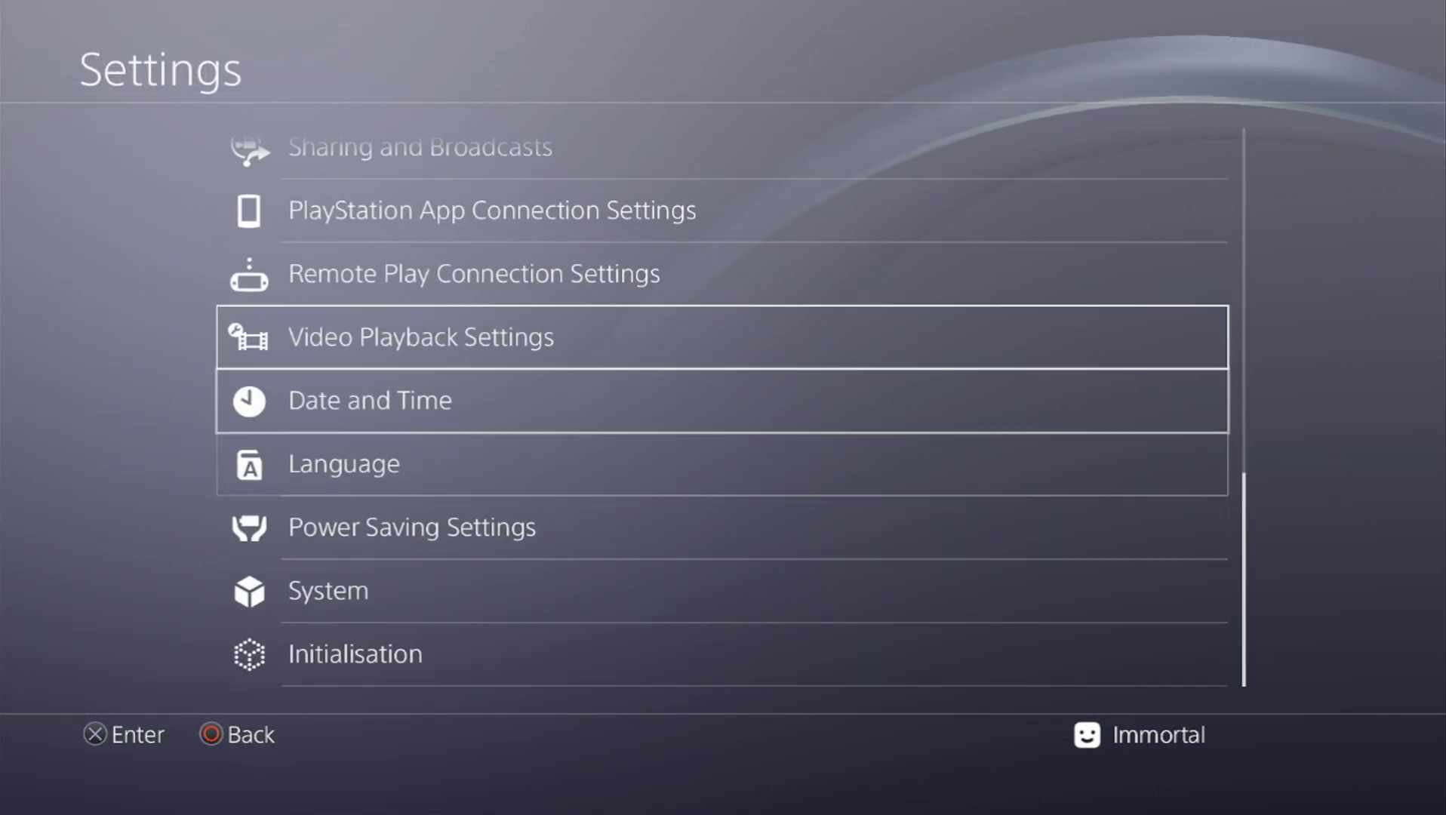
pyautogui.press('Up')
pyautogui.press('Up')
pyautogui.press('Up')
pyautogui.press('Up')
pyautogui.press('Up')
pyautogui.press('Down')
pyautogui.press('Return')
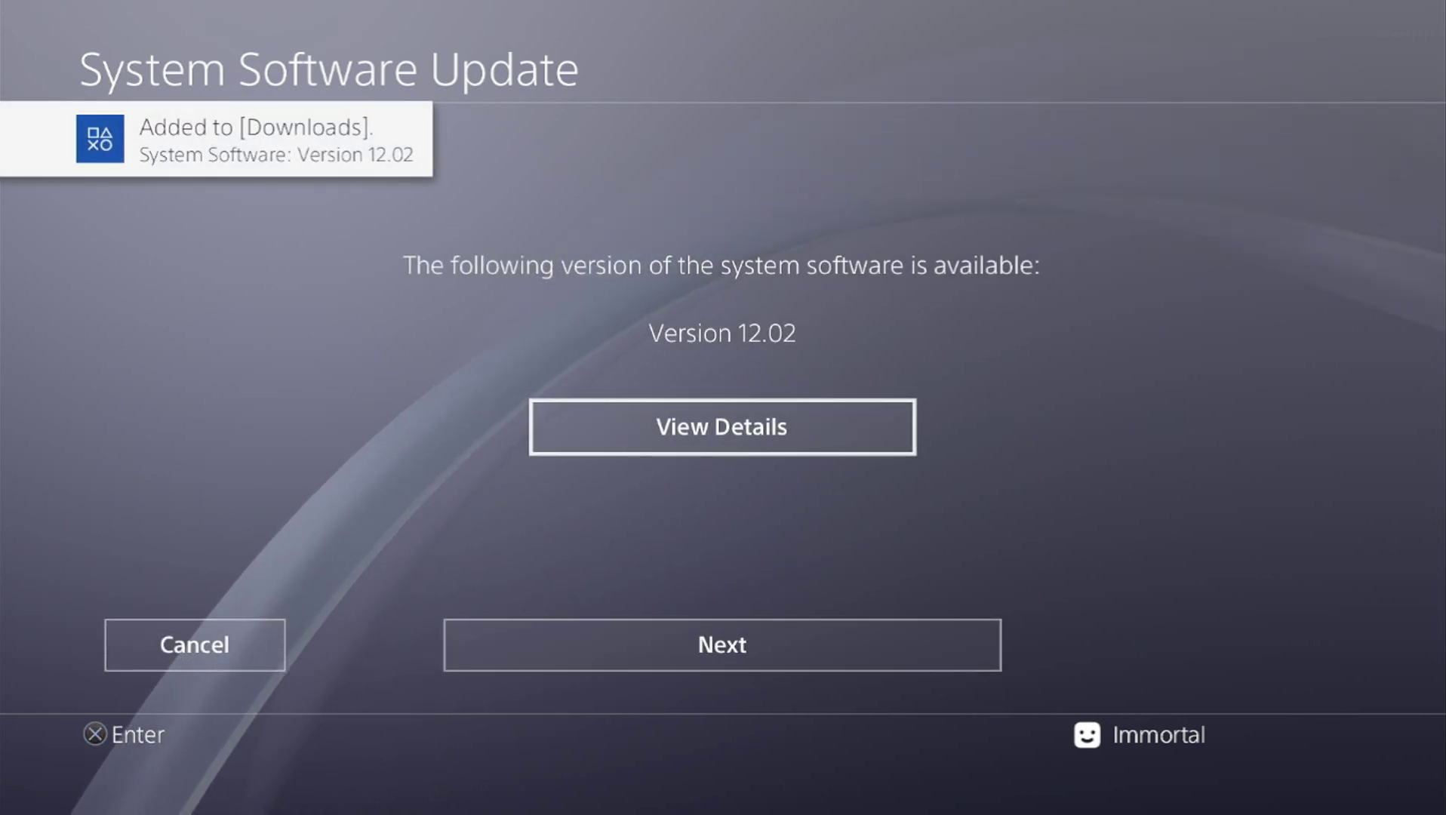
pyautogui.press('Down')
pyautogui.press('Left')
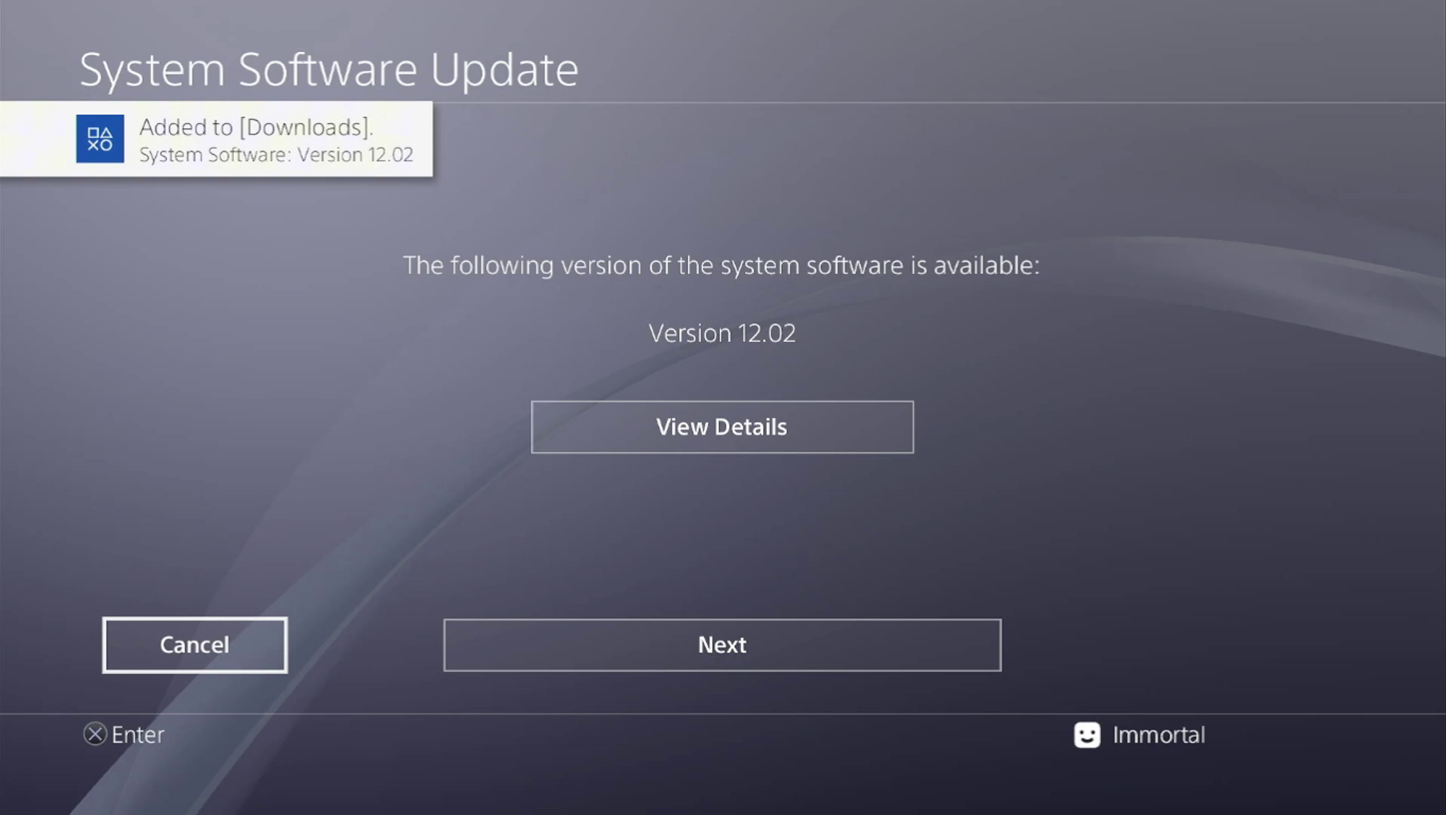
pyautogui.press('Return')
# Step: Pause the queued System Software 12.02 download in Notifications, then reopen Settings
pyautogui.press('Escape')
pyautogui.press('Left')
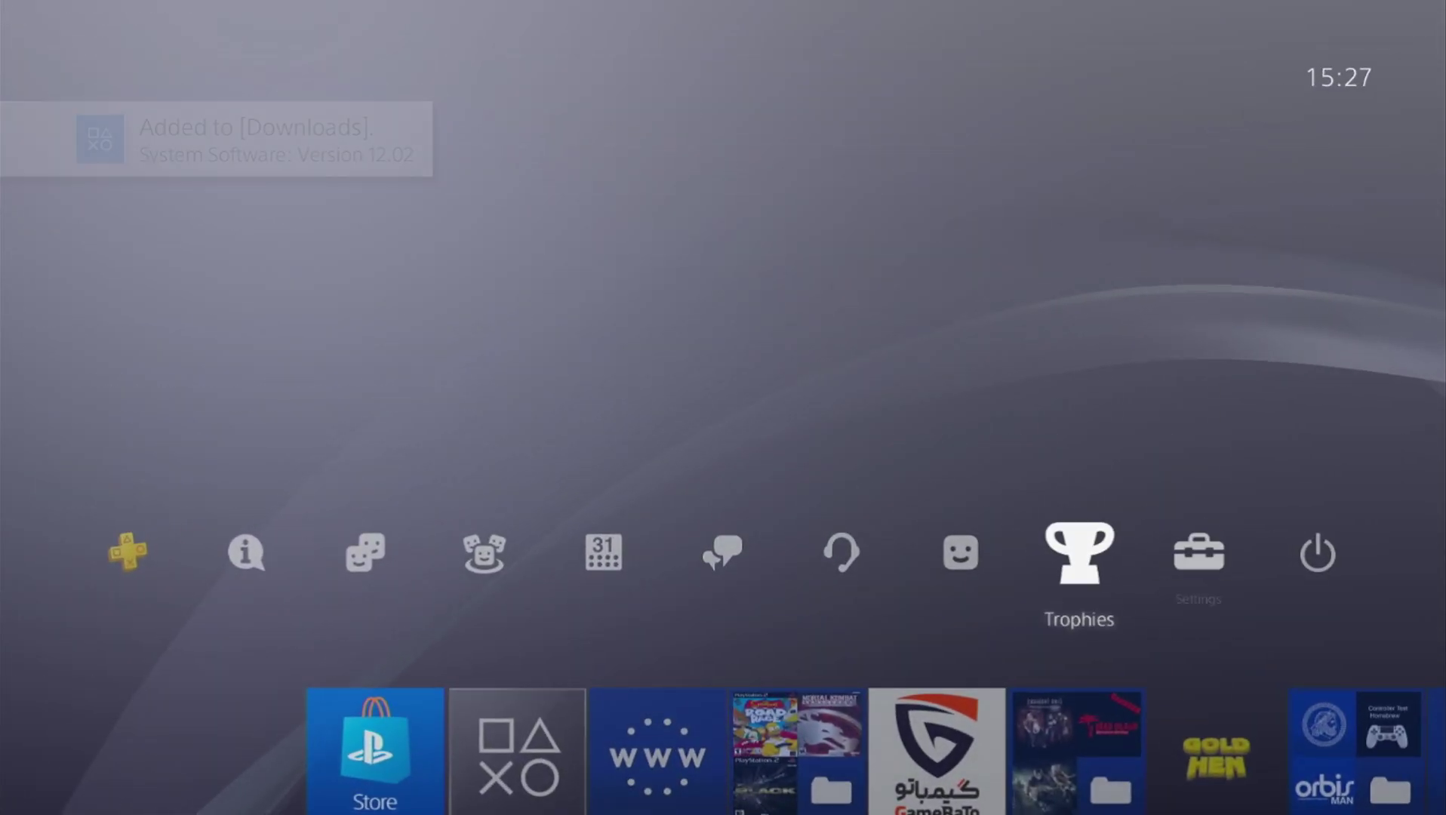
pyautogui.press('Left')
pyautogui.press('Left')
pyautogui.press('Left')
pyautogui.press('Left')
pyautogui.press('Left')
pyautogui.press('Left')
pyautogui.press('Left')
pyautogui.press('Return')
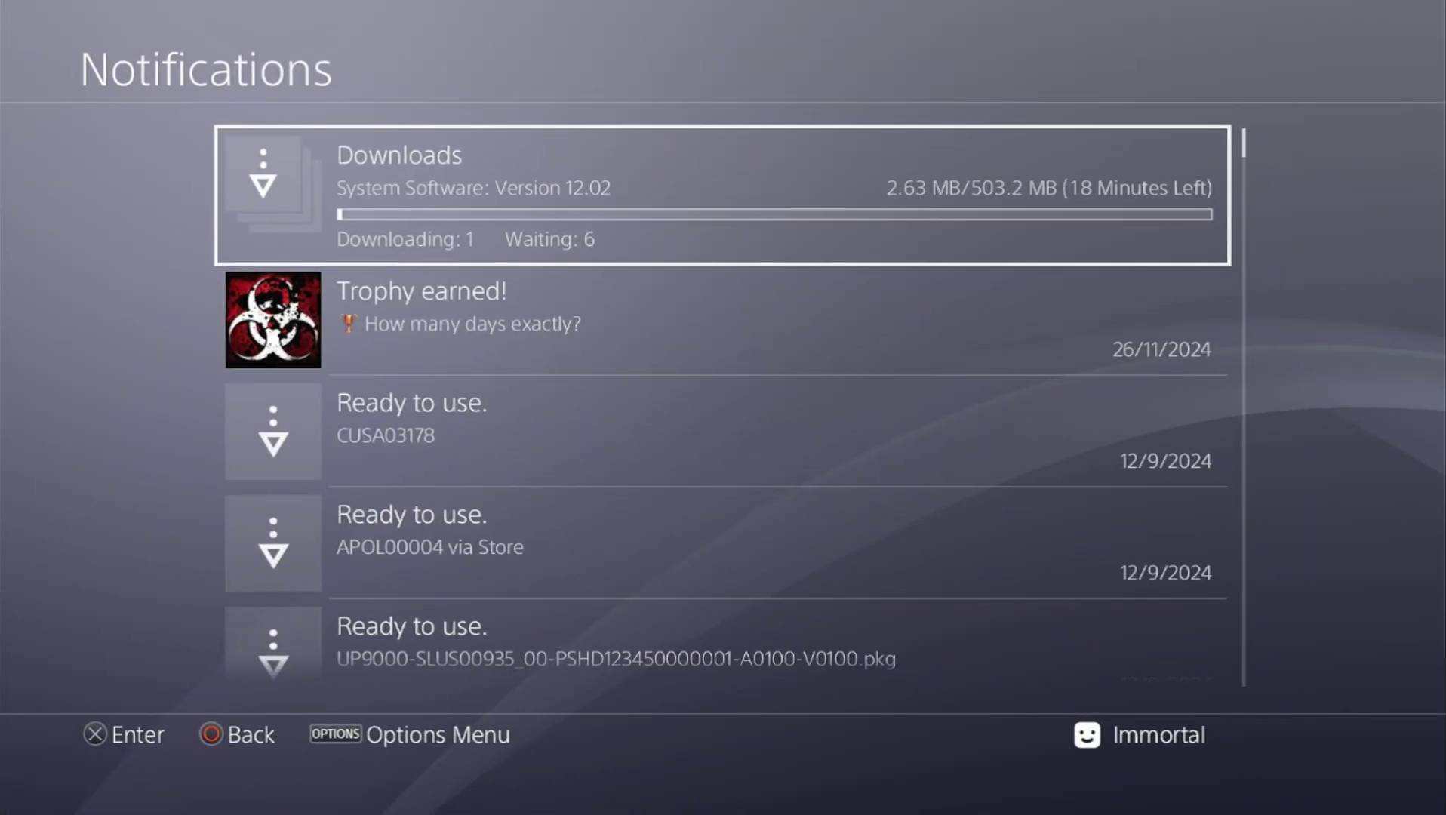
pyautogui.press('Return')
pyautogui.press('Return')
pyautogui.press('Return')
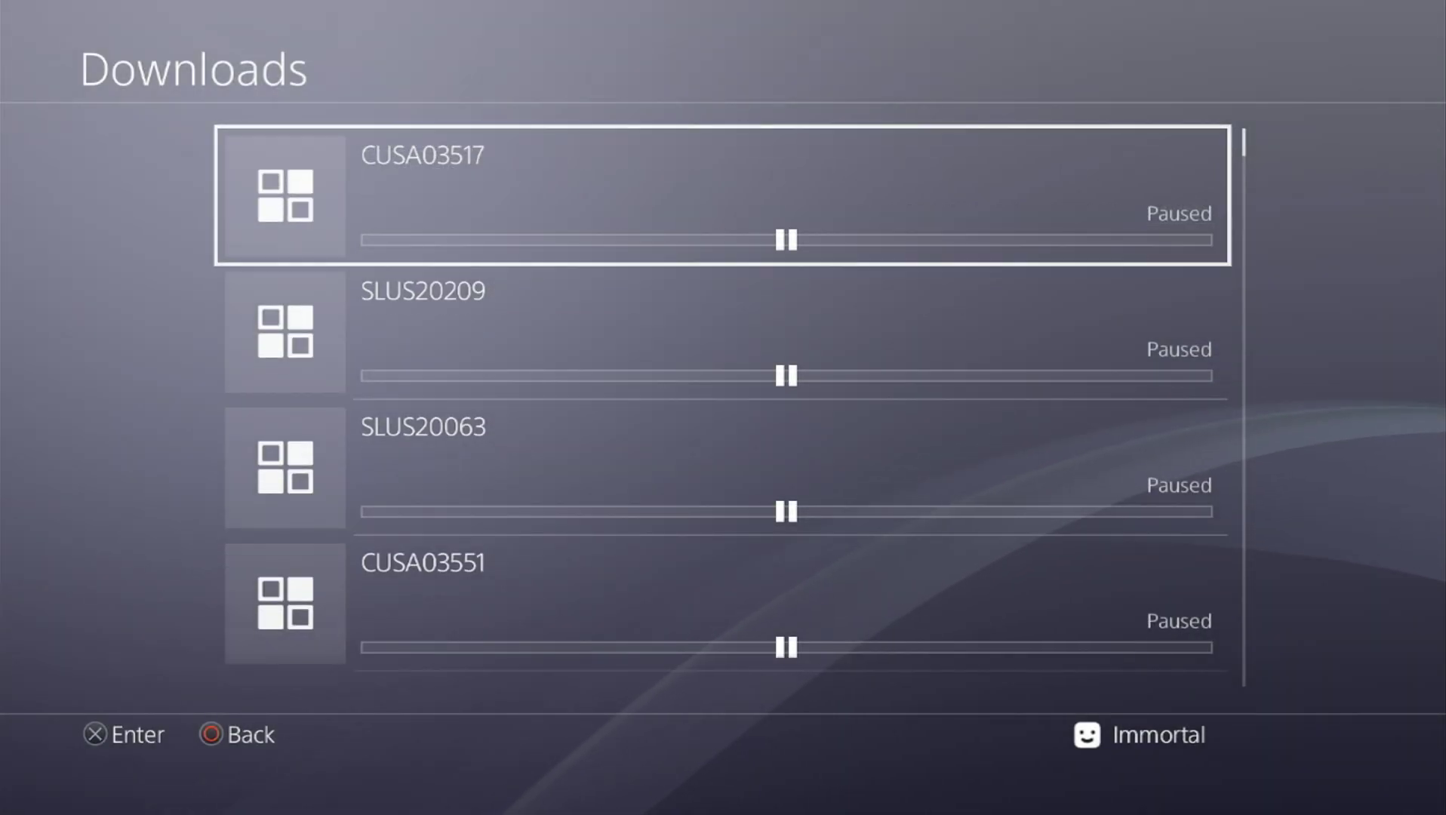
pyautogui.press('Escape')
pyautogui.press('Escape')
pyautogui.press('Right')
pyautogui.press('Right')
pyautogui.press('Right')
pyautogui.press('Right')
pyautogui.press('Right')
pyautogui.press('Right')
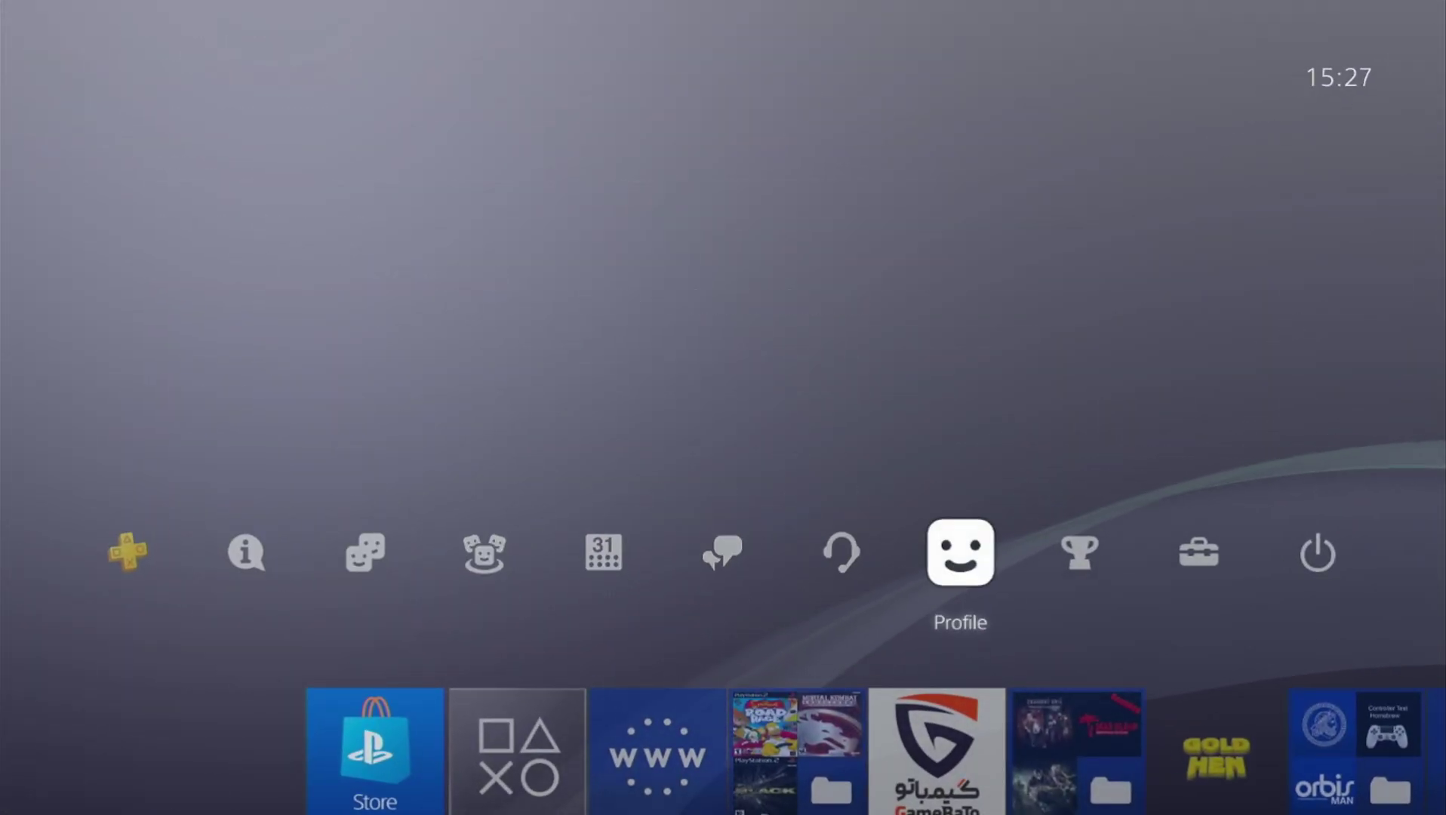
pyautogui.press('Right')
pyautogui.press('Right')
pyautogui.press('Down')
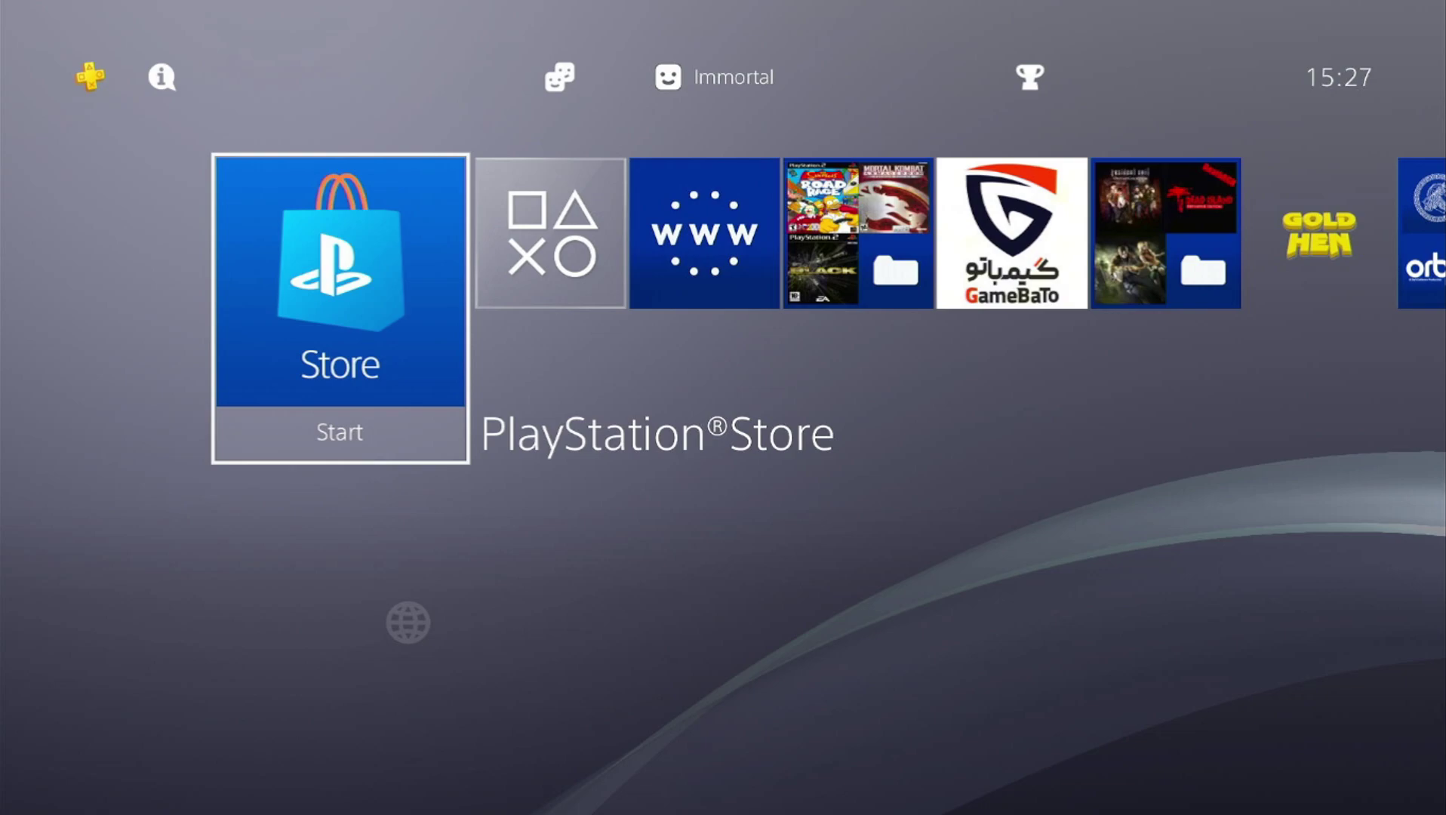
pyautogui.press('Up')
pyautogui.press('Return')
# Step: Briefly visit Network settings, then run a system software update check
pyautogui.press('Down')
pyautogui.press('Down')
pyautogui.press('Down')
pyautogui.press('Down')
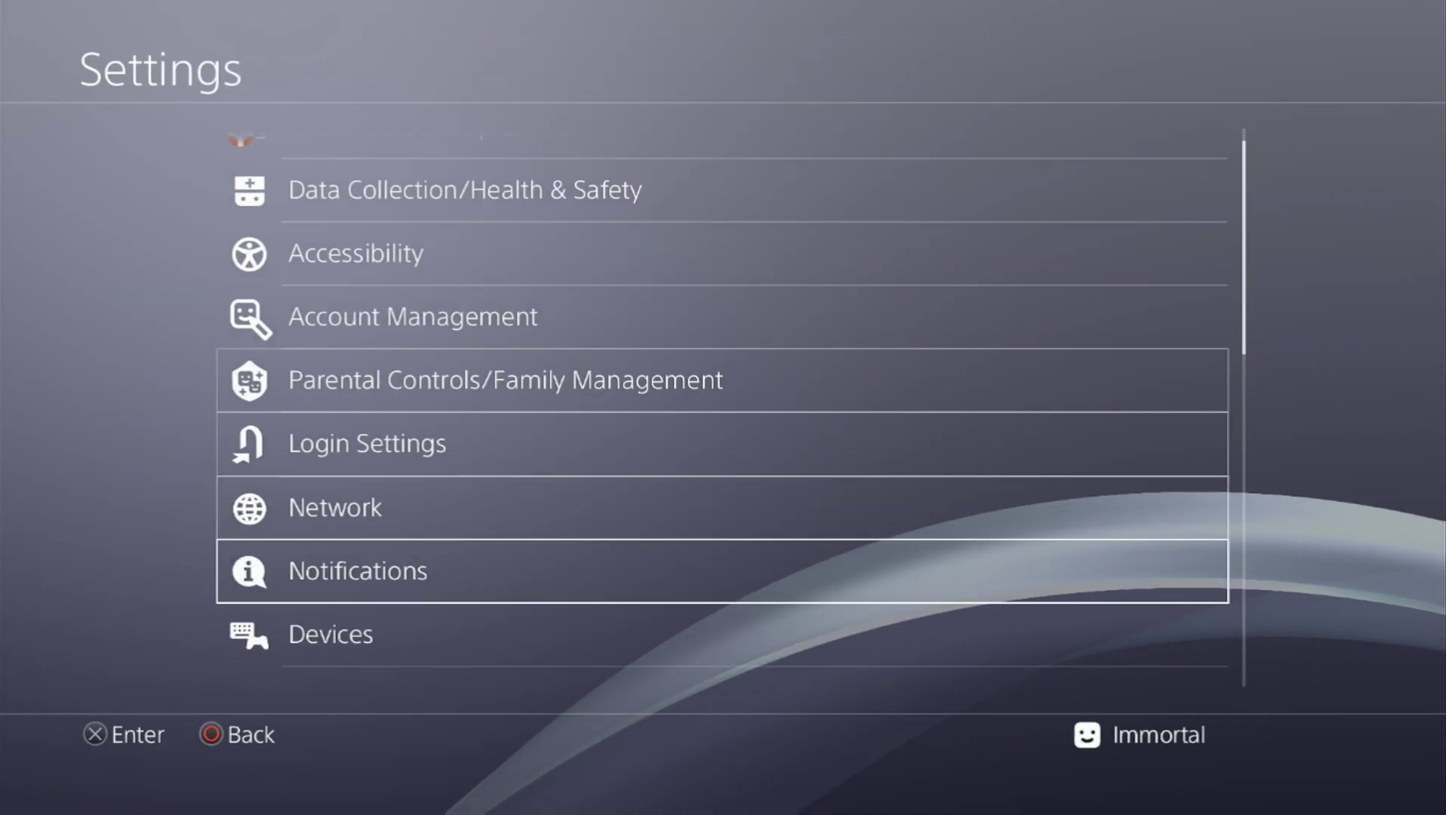
pyautogui.press('Down')
pyautogui.press('Down')
pyautogui.press('Down')
pyautogui.press('Down')
pyautogui.press('Down')
pyautogui.press('Down')
pyautogui.press('Down')
pyautogui.press('Down')
pyautogui.press('Down')
pyautogui.press('Down')
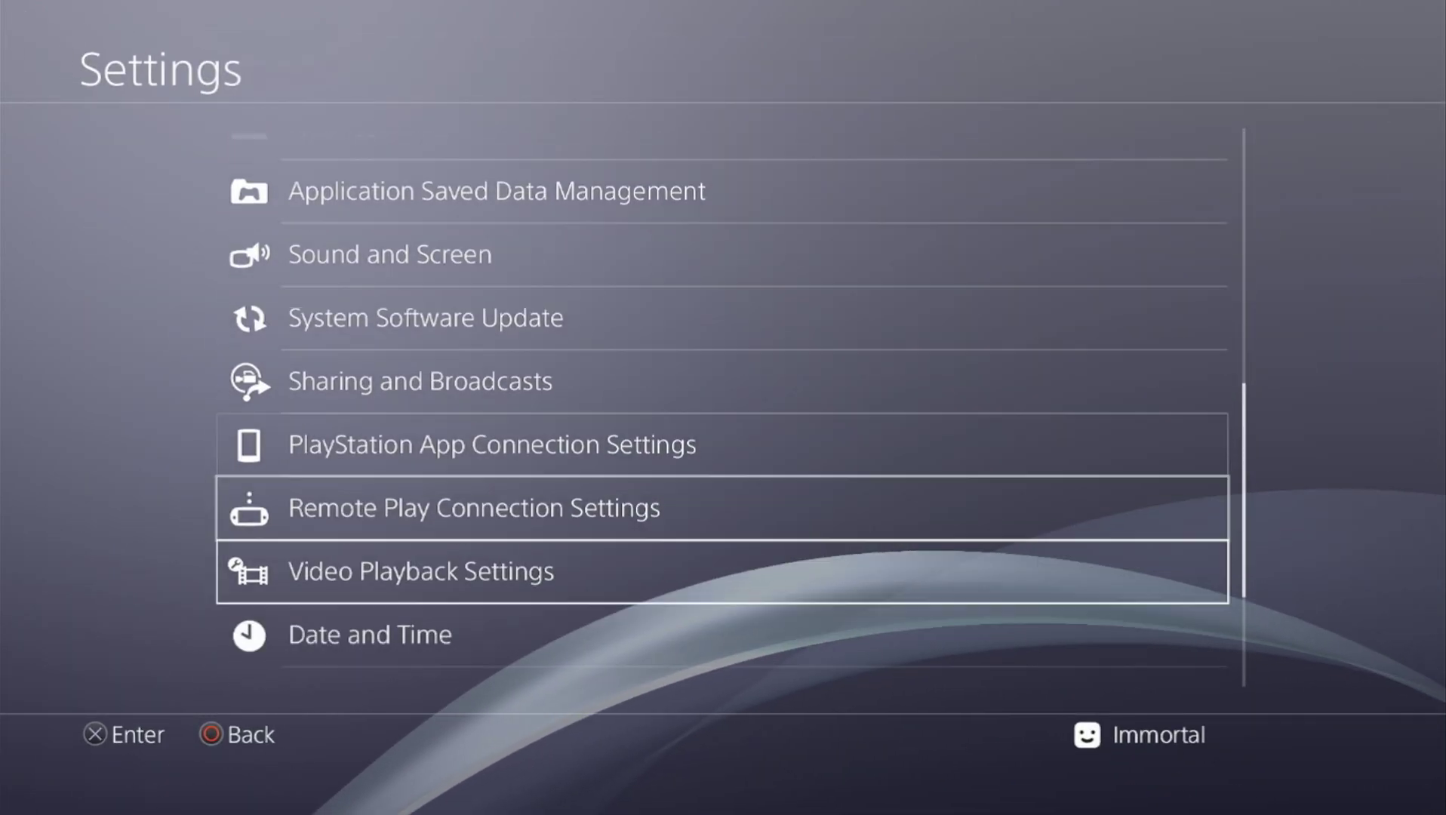
pyautogui.press('Down')
pyautogui.press('Down')
pyautogui.press('Down')
pyautogui.press('Down')
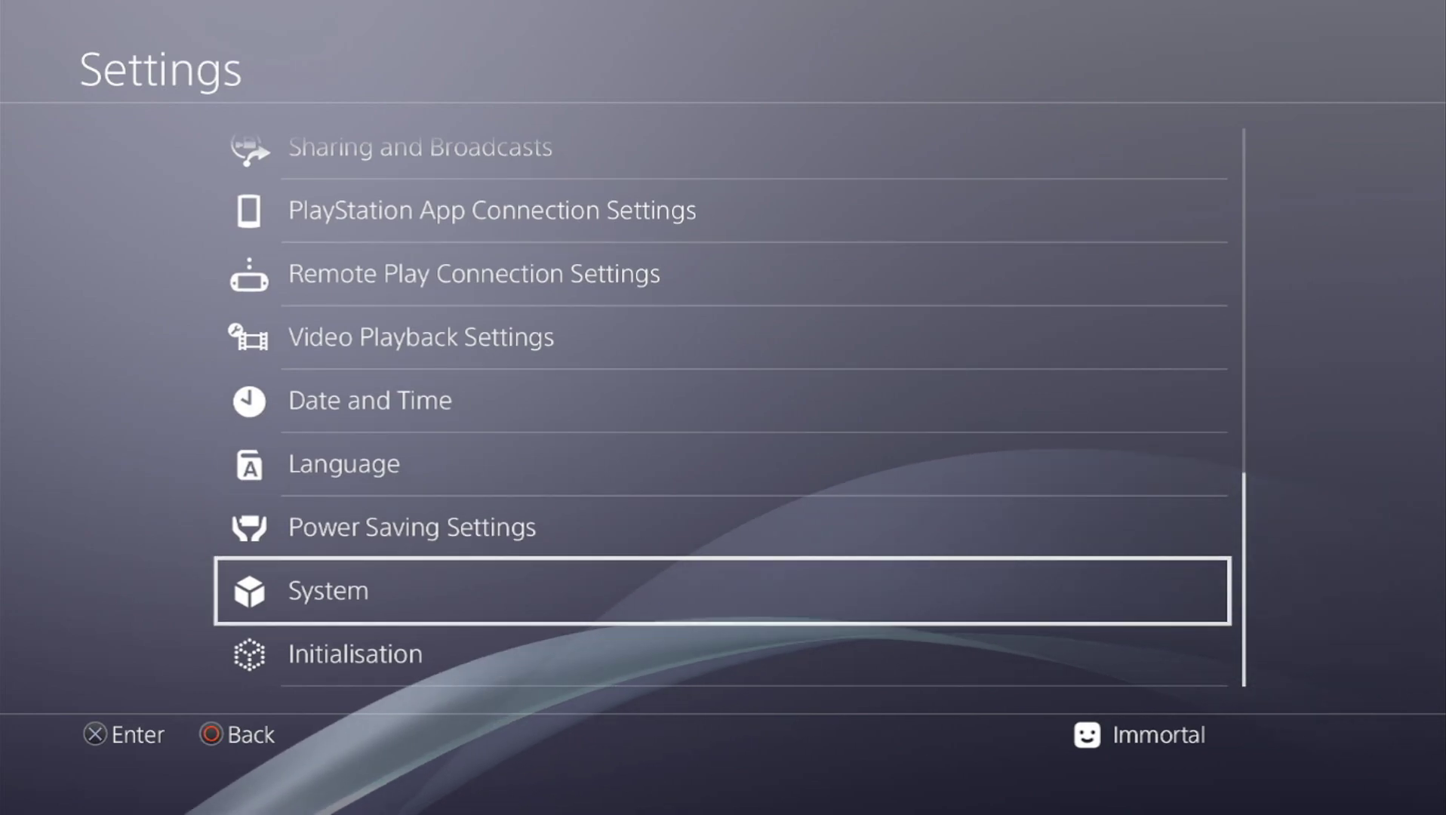
pyautogui.press('Up')
pyautogui.press('Up')
pyautogui.press('Up')
pyautogui.press('Up')
pyautogui.press('Up')
pyautogui.press('Up')
pyautogui.press('Up')
pyautogui.press('Up')
pyautogui.press('Up')
pyautogui.press('Up')
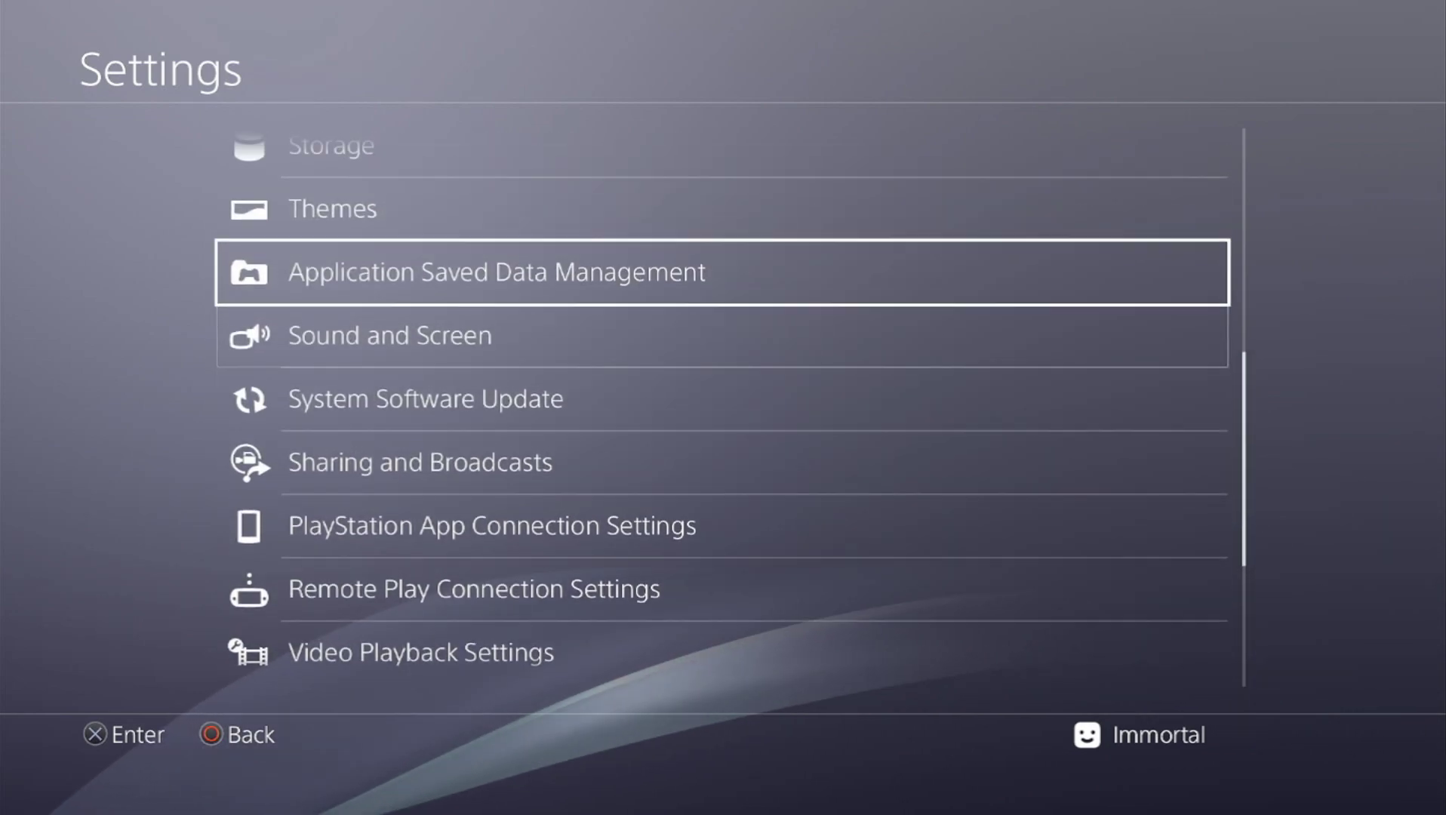
pyautogui.press('Up')
pyautogui.press('Up')
pyautogui.press('Up')
pyautogui.press('Up')
pyautogui.press('Up')
pyautogui.press('Return')
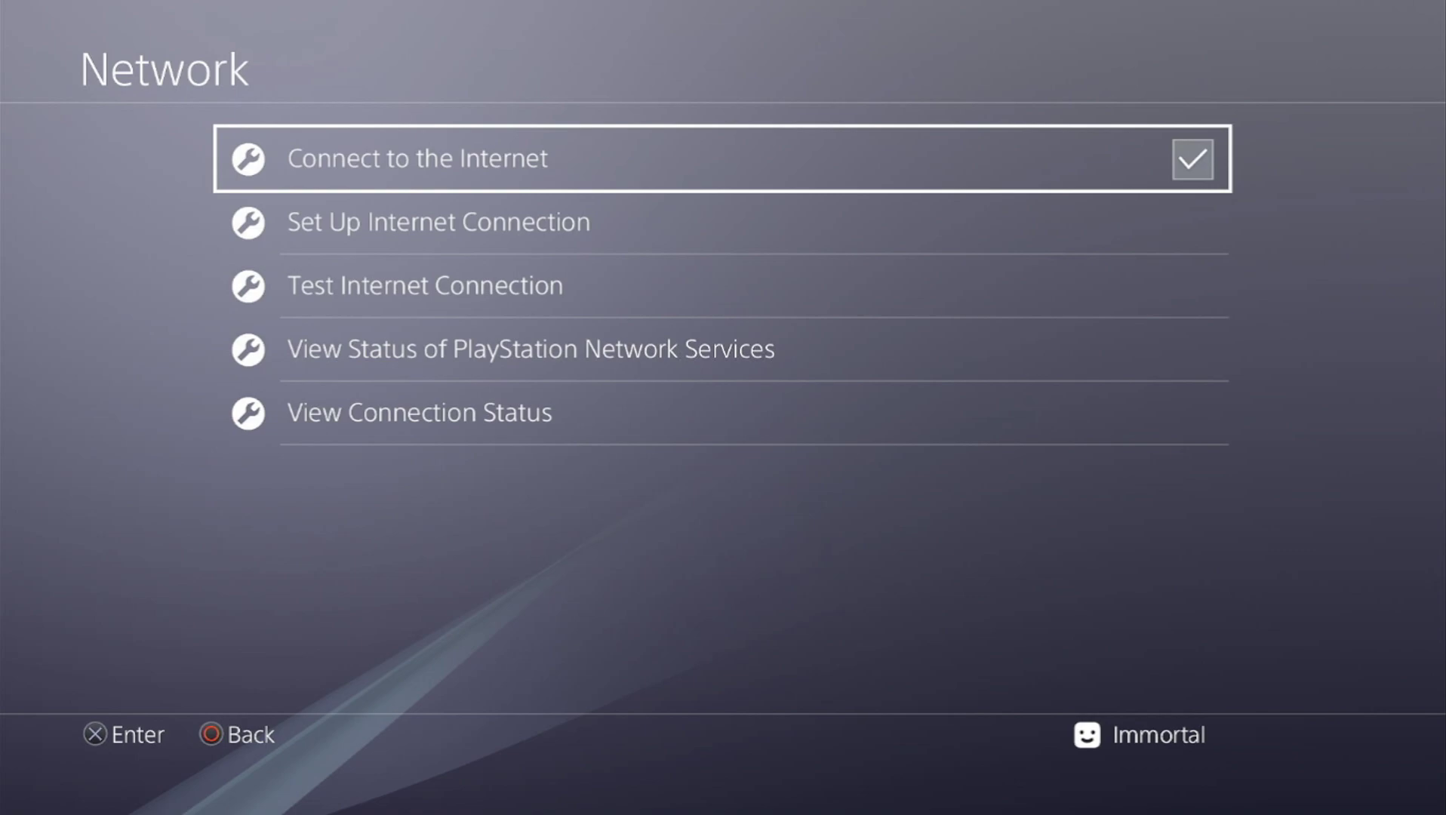
pyautogui.press('Escape')
pyautogui.press('Down')
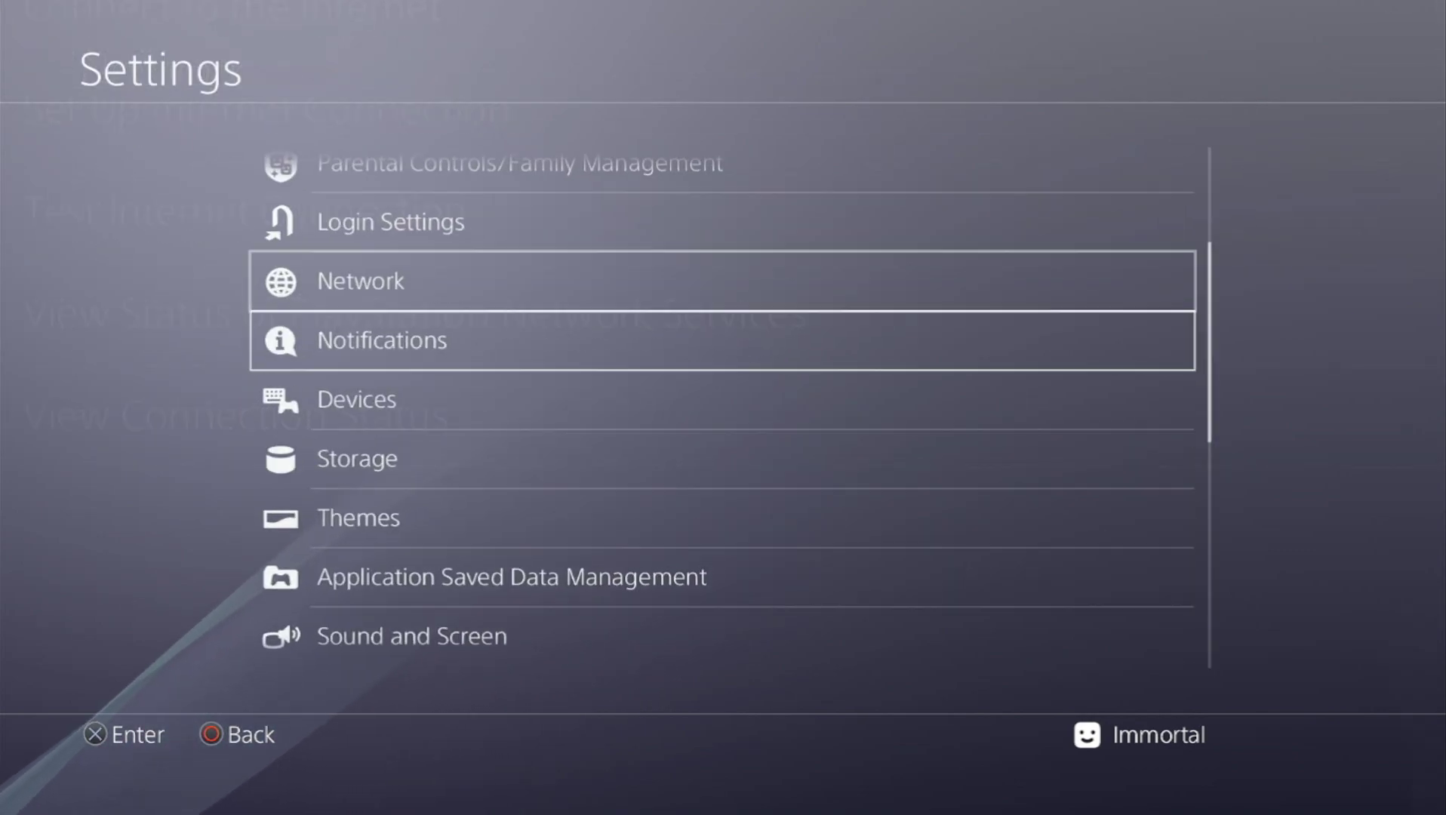
pyautogui.press('Down')
pyautogui.press('Down')
pyautogui.press('Down')
pyautogui.press('Down')
pyautogui.press('Down')
pyautogui.press('Down')
pyautogui.press('Down')
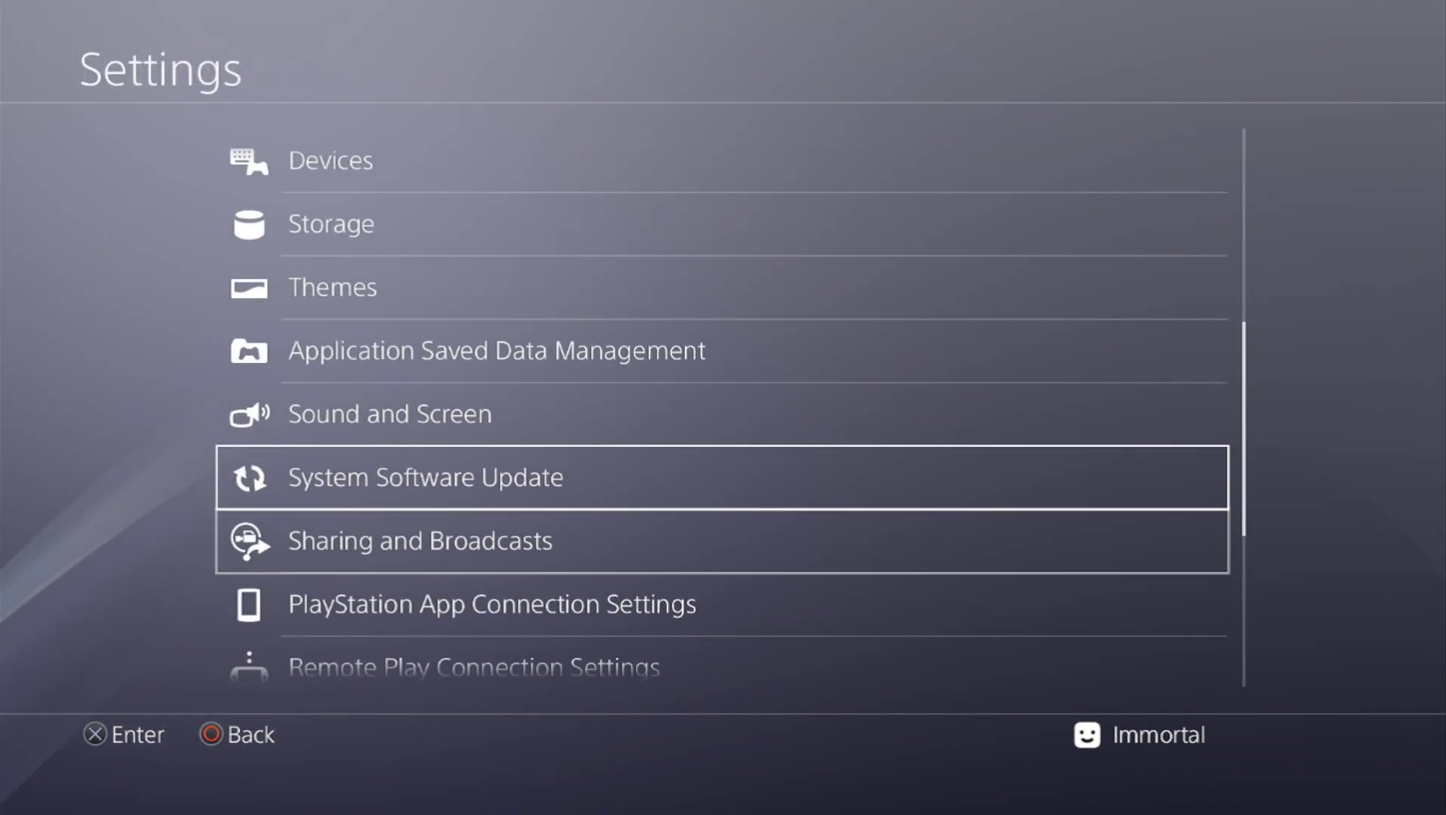
pyautogui.press('Return')
pyautogui.press('Return')
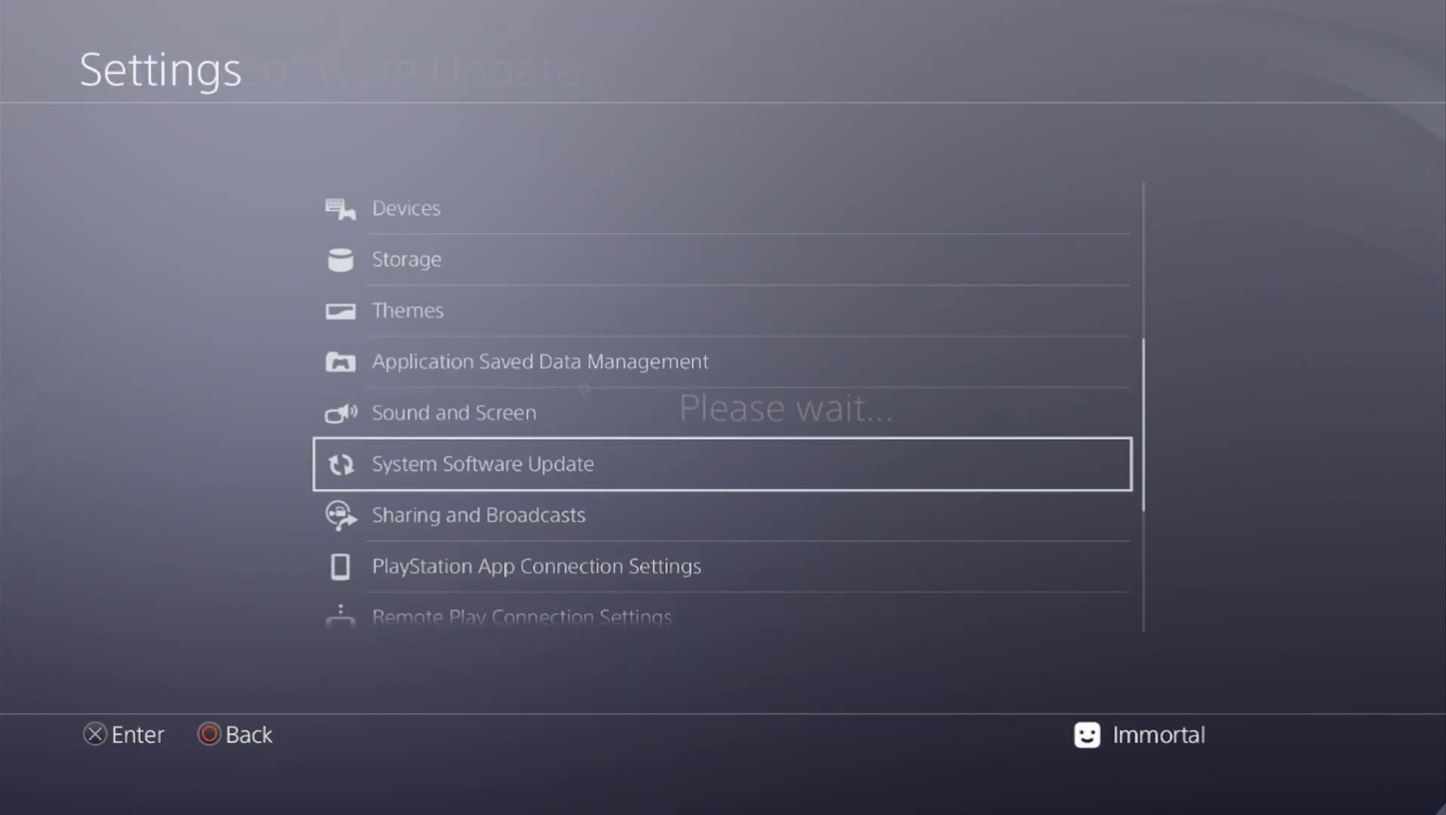
# Step: Tick Connect to the Internet in Network settings and return to the home screen
pyautogui.press('Up')
pyautogui.press('Up')
pyautogui.press('Up')
pyautogui.press('Up')
pyautogui.press('Up')
pyautogui.press('Up')
pyautogui.press('Up')
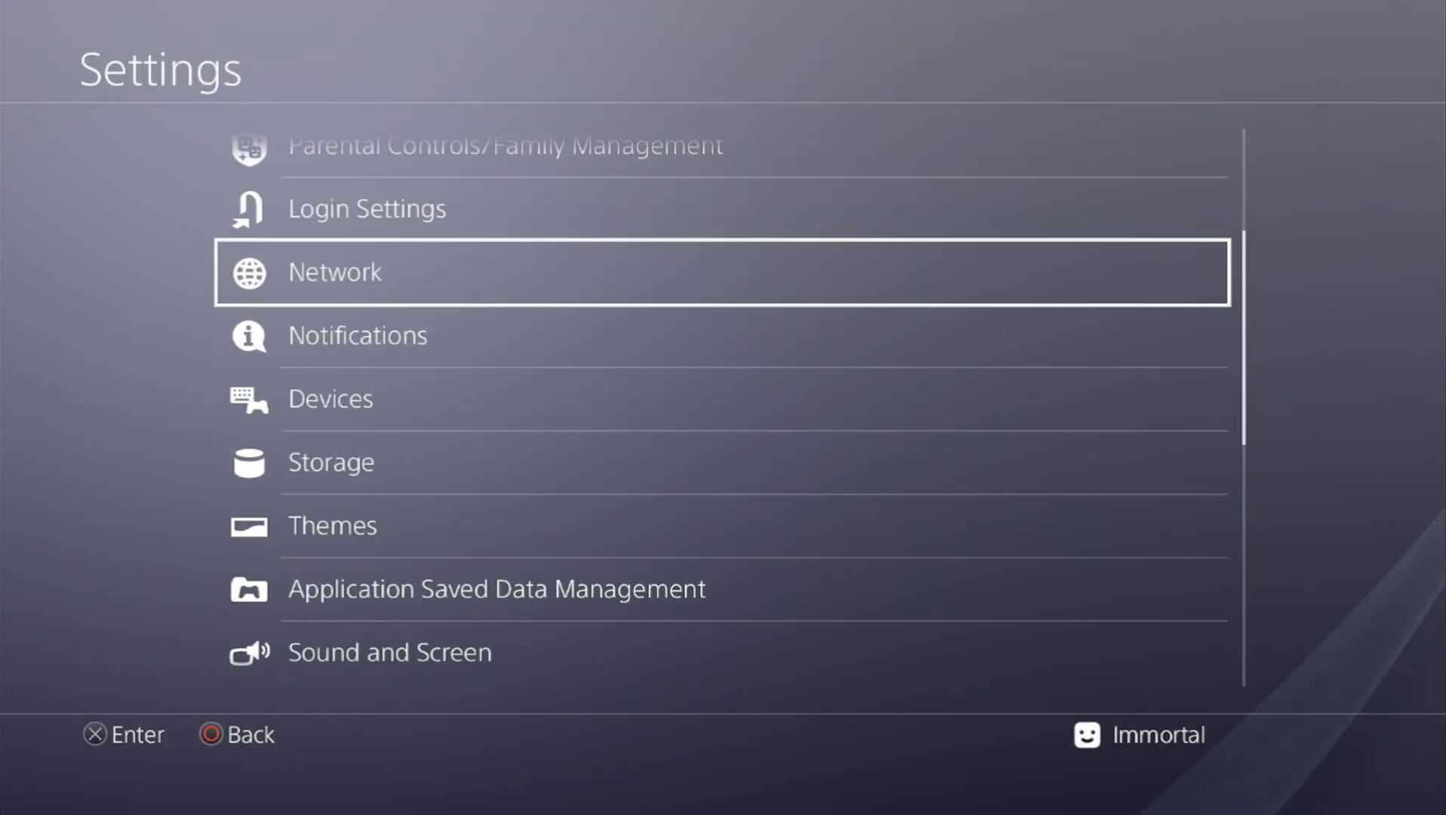
pyautogui.press('Up')
pyautogui.press('Down')
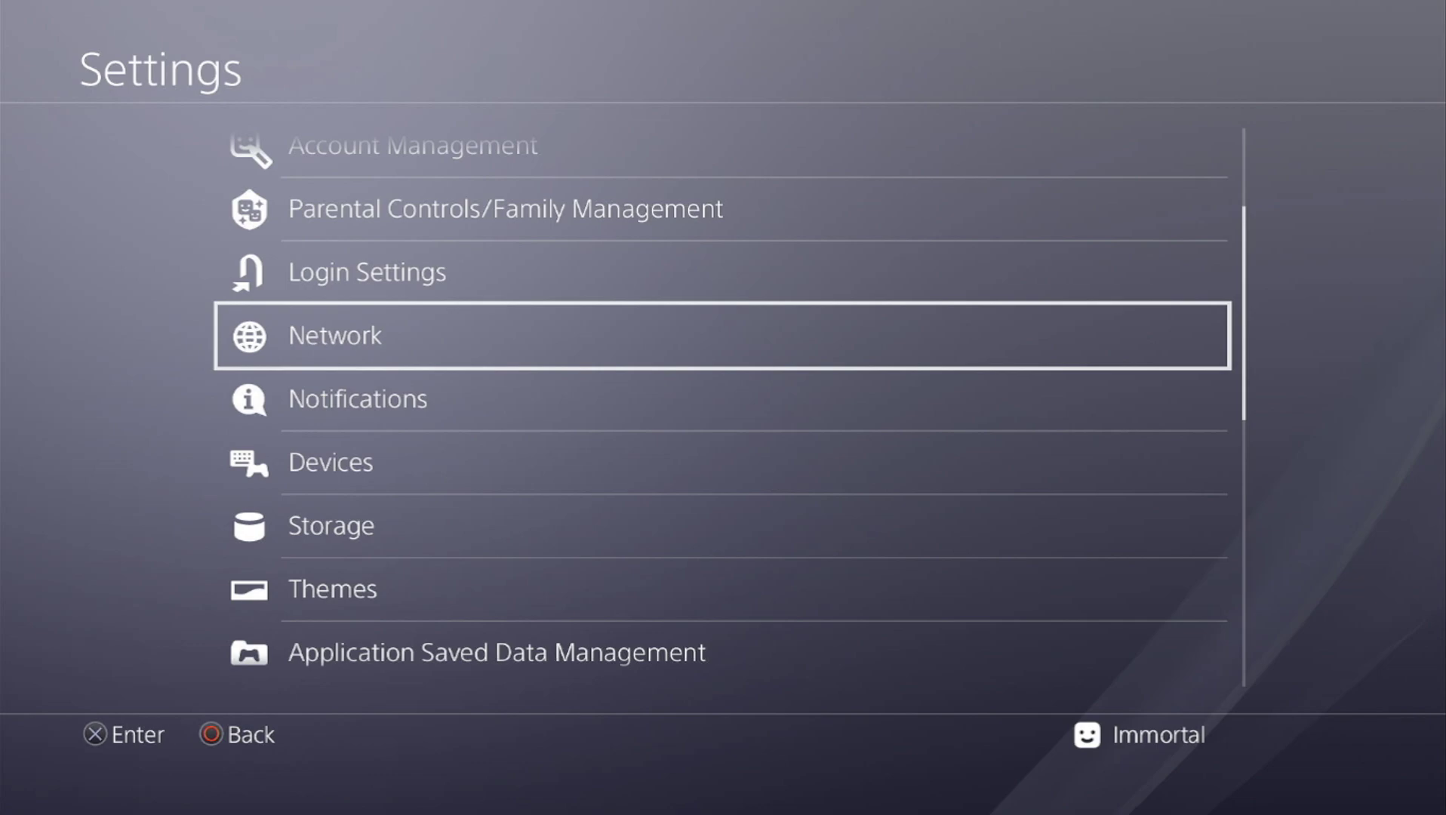
pyautogui.press('Return')
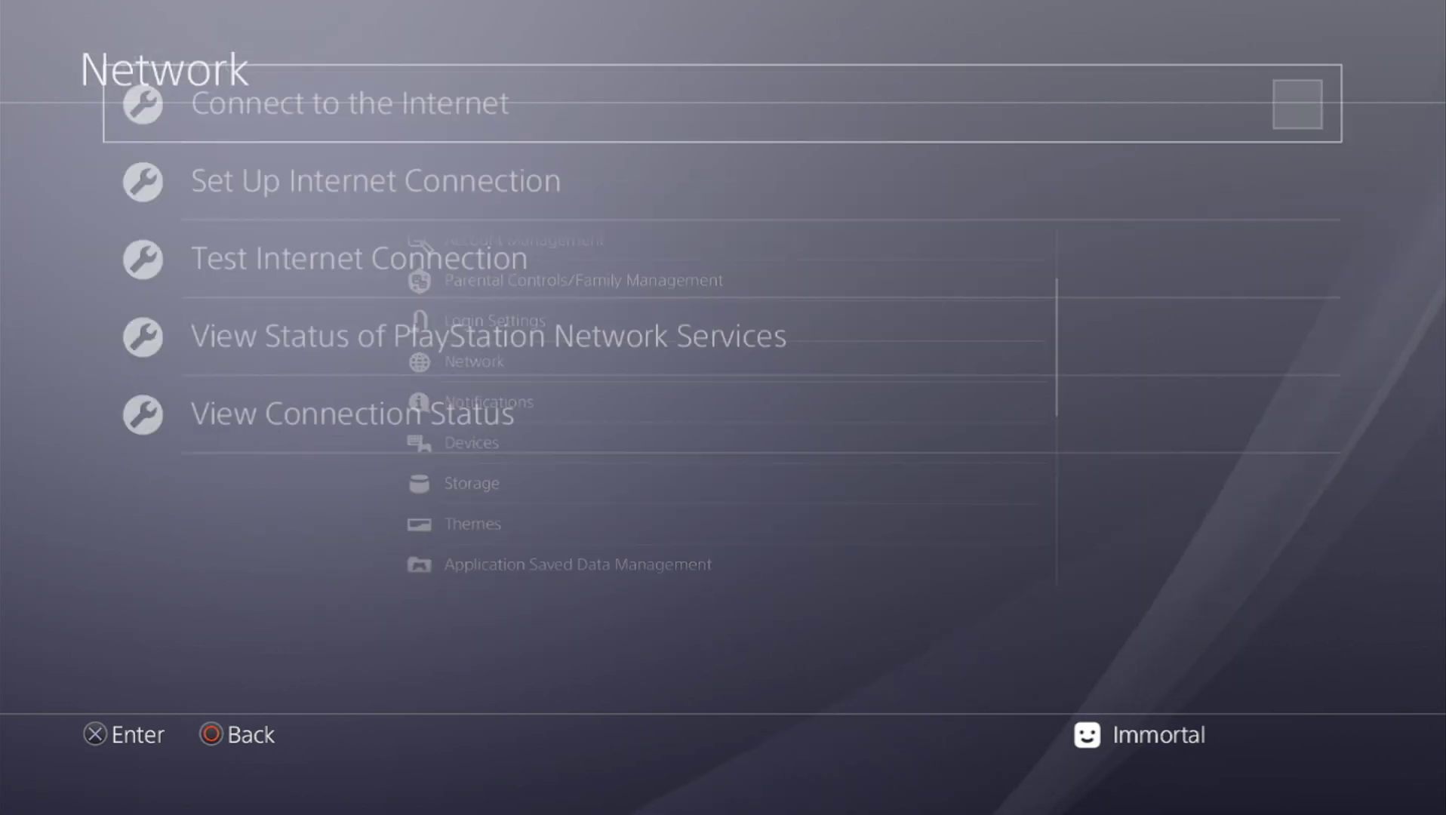
pyautogui.press('Return')
pyautogui.press('Escape')
pyautogui.press('Escape')
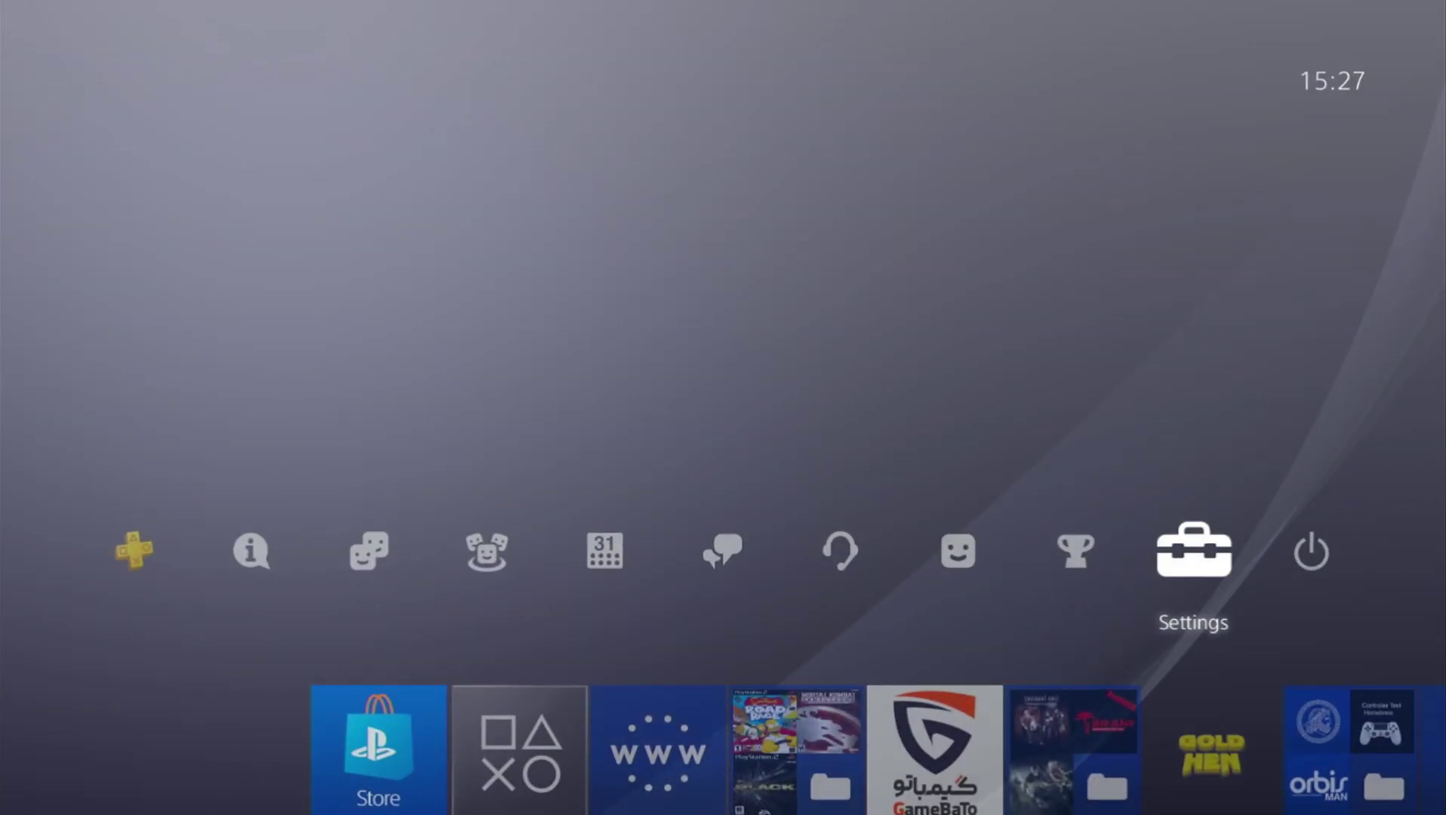
pyautogui.press('Escape')
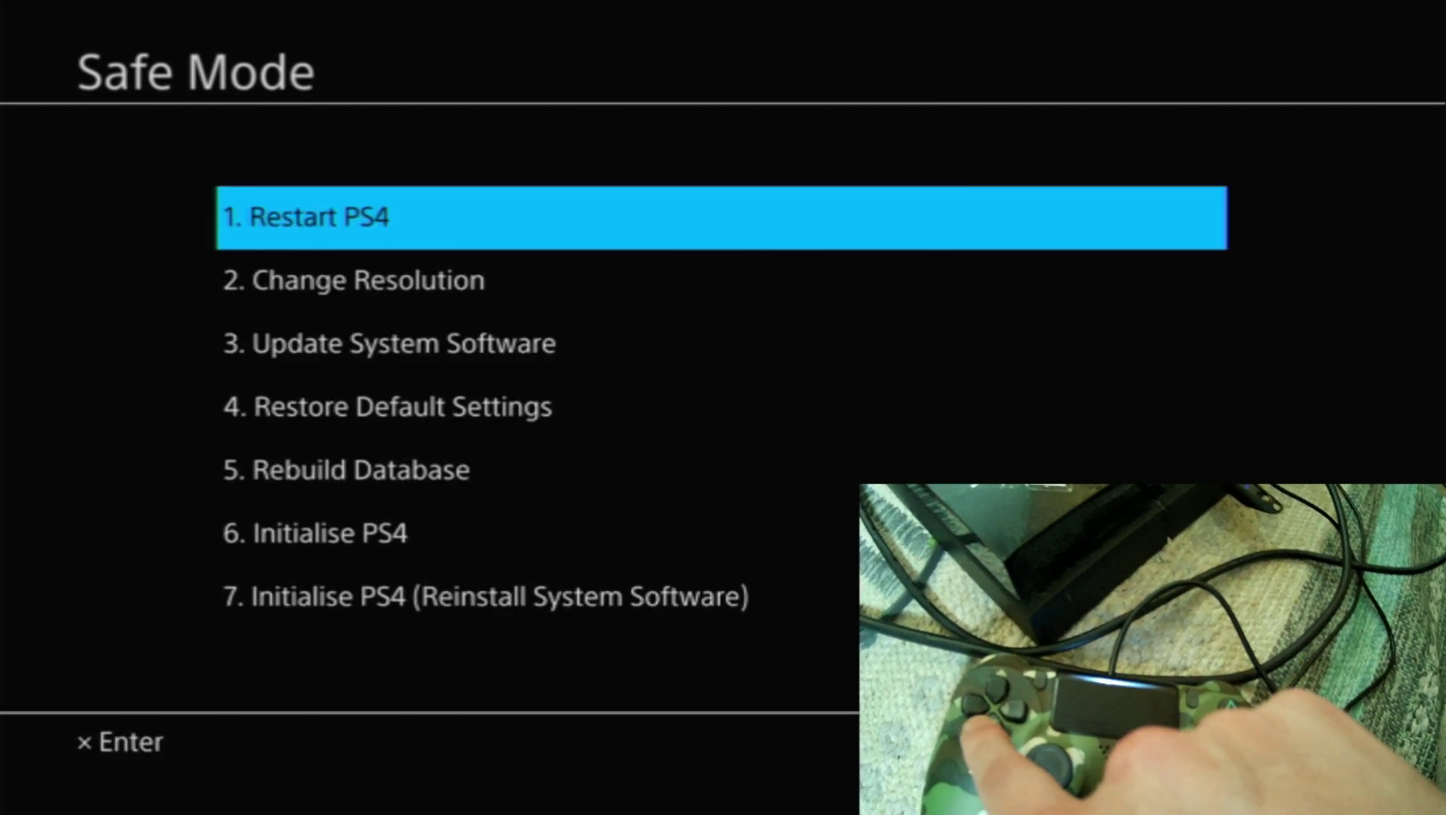
# Step: Choose Safe Mode's Update System Software from USB Storage Device and confirm to find version 5.05
pyautogui.press('Down')
pyautogui.press('Down')
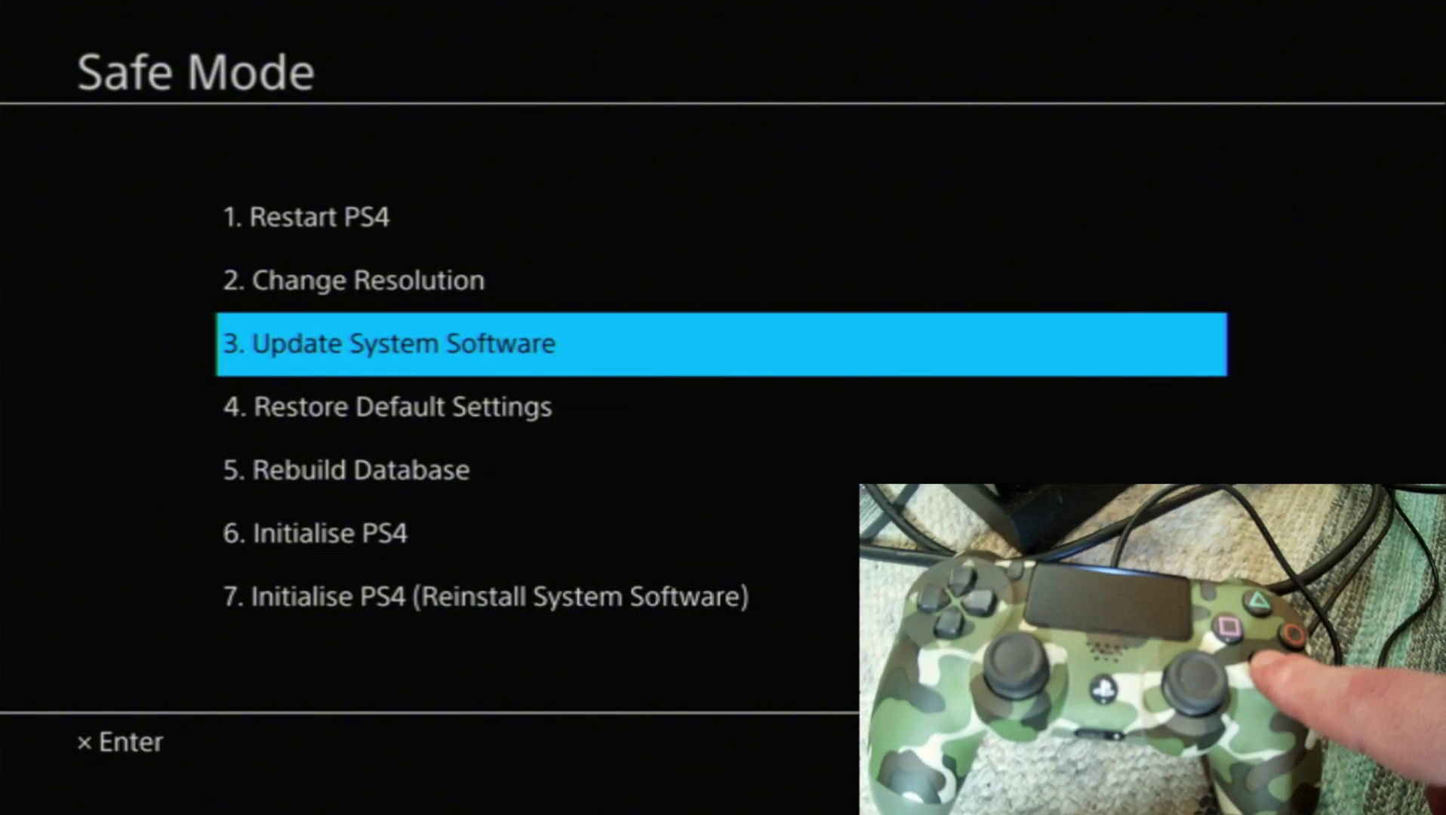
pyautogui.press('Return')
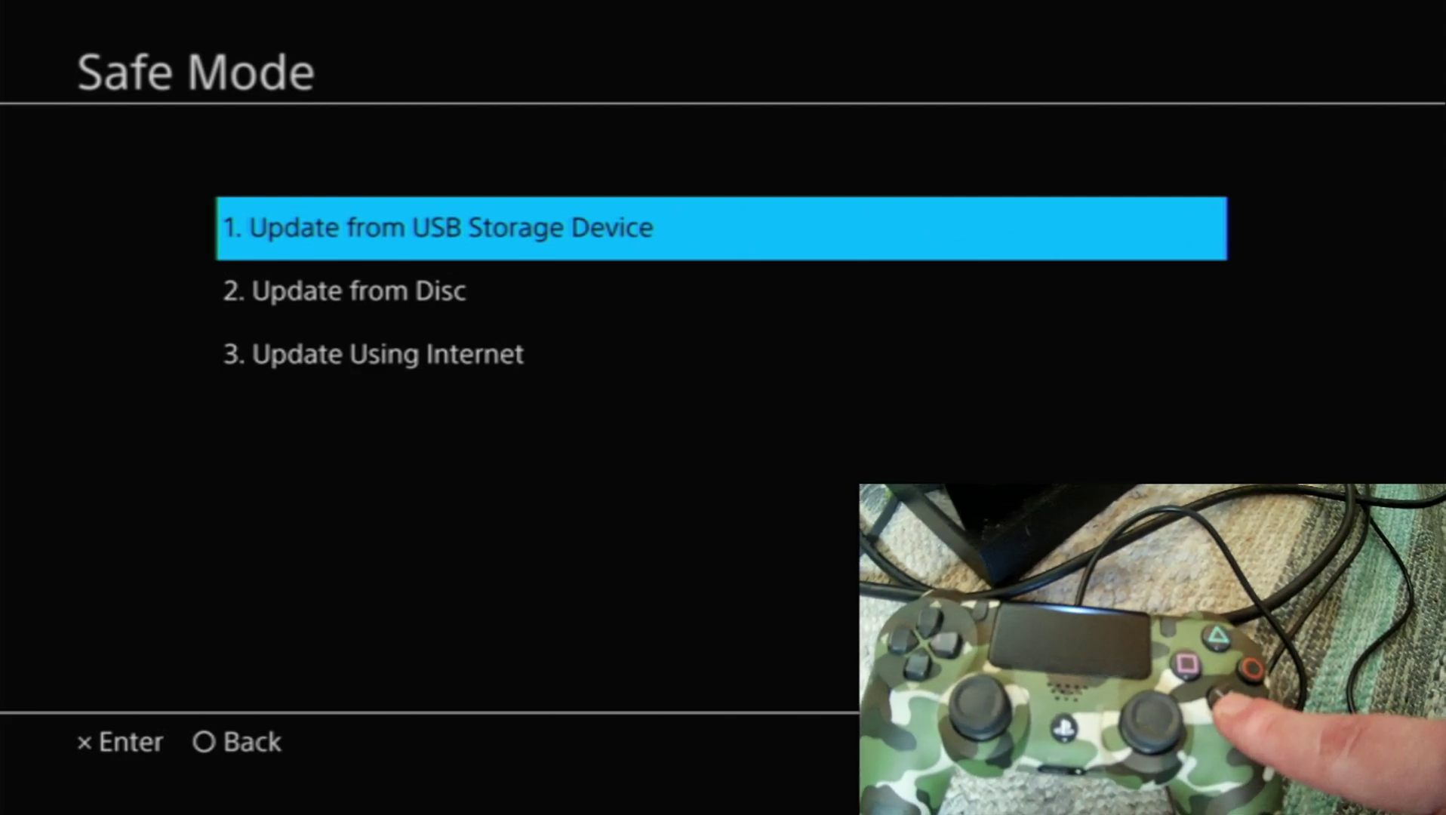
pyautogui.press('Return')
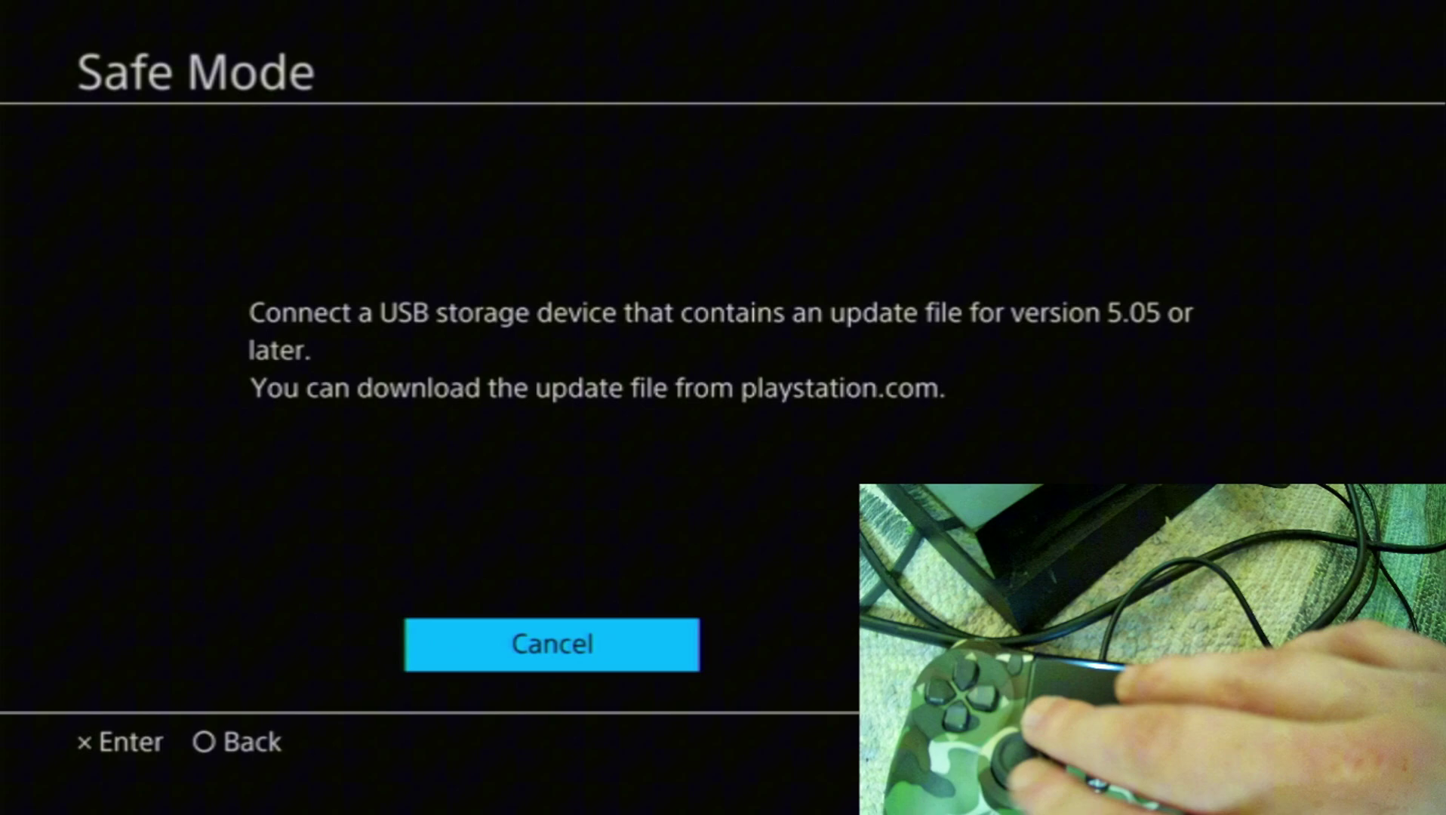
pyautogui.press('Right')
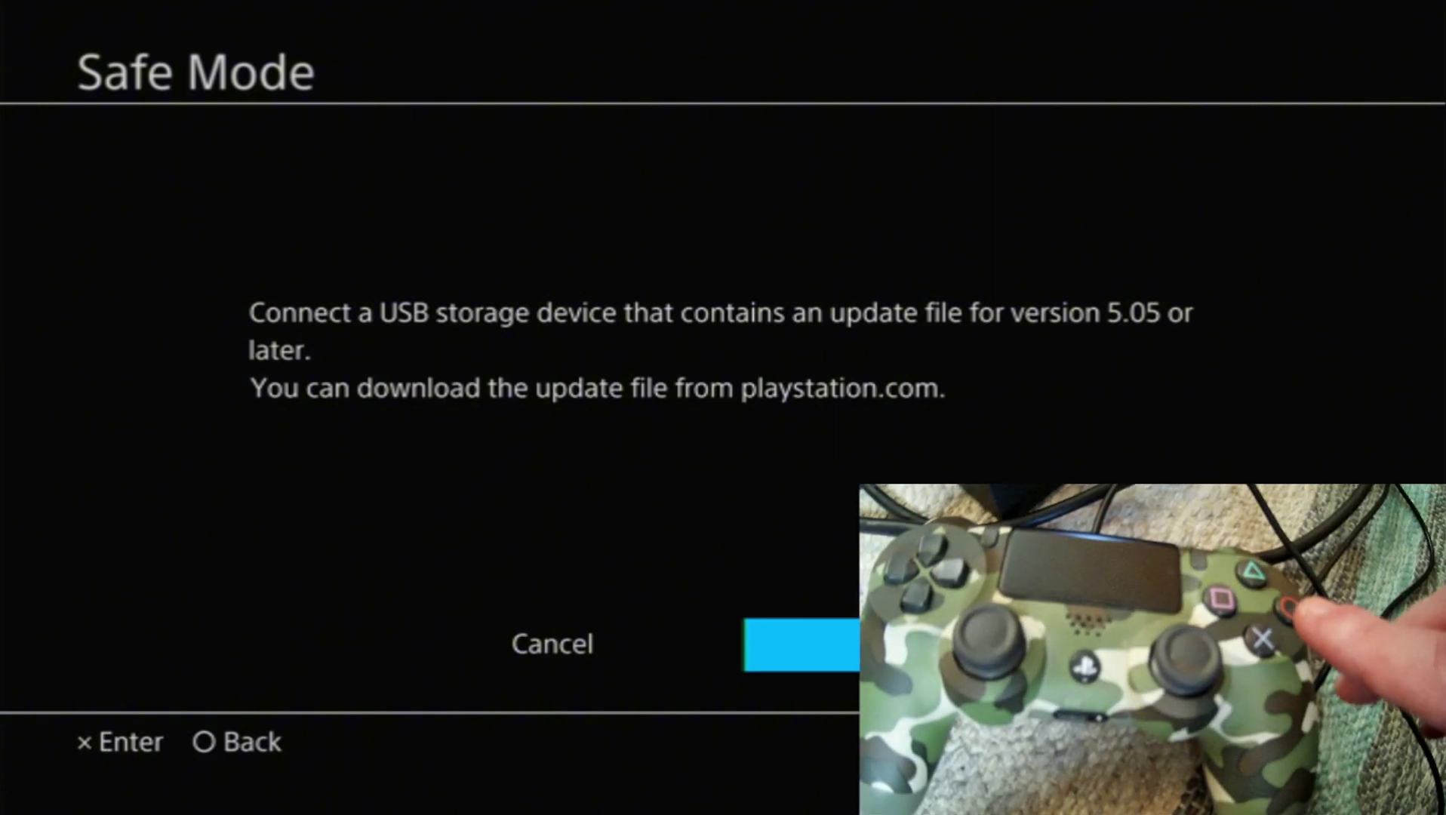
pyautogui.press('Return')
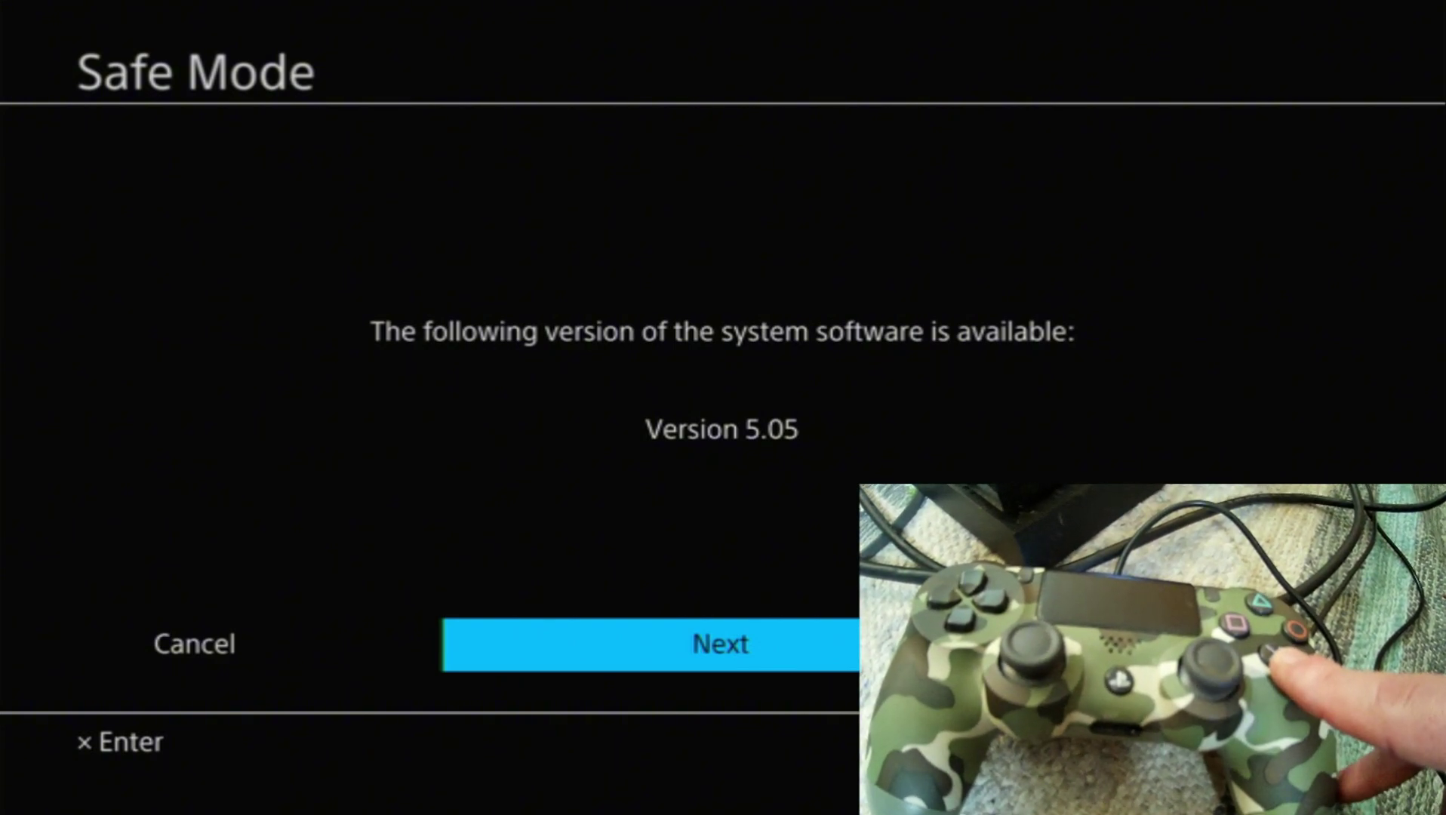
# Step: Start copying and installing the version 5.05 update file from the USB drive
pyautogui.press('Return')
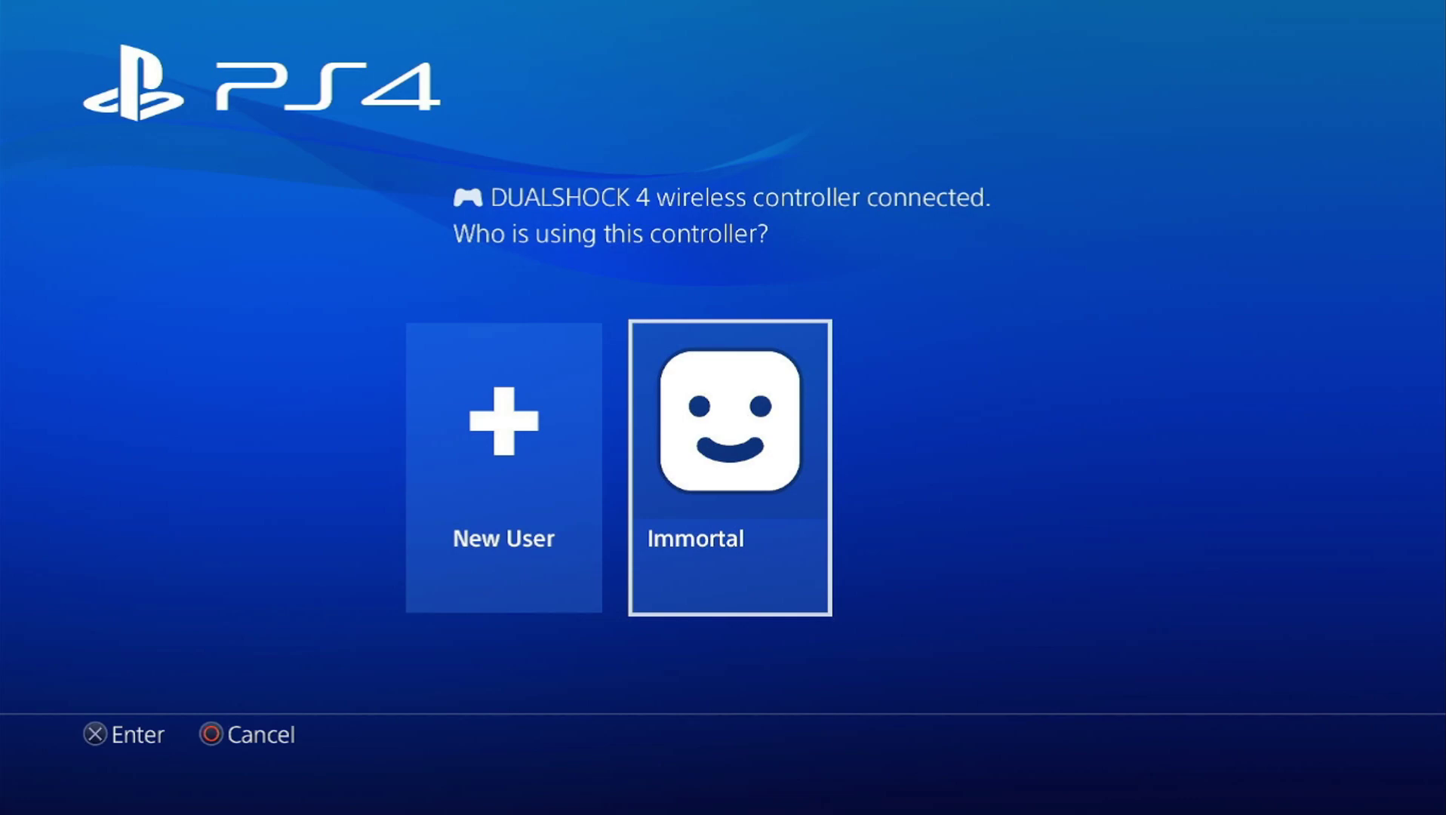
# Step: Log in with the existing user profile and open Settings > Network
pyautogui.press('Return')
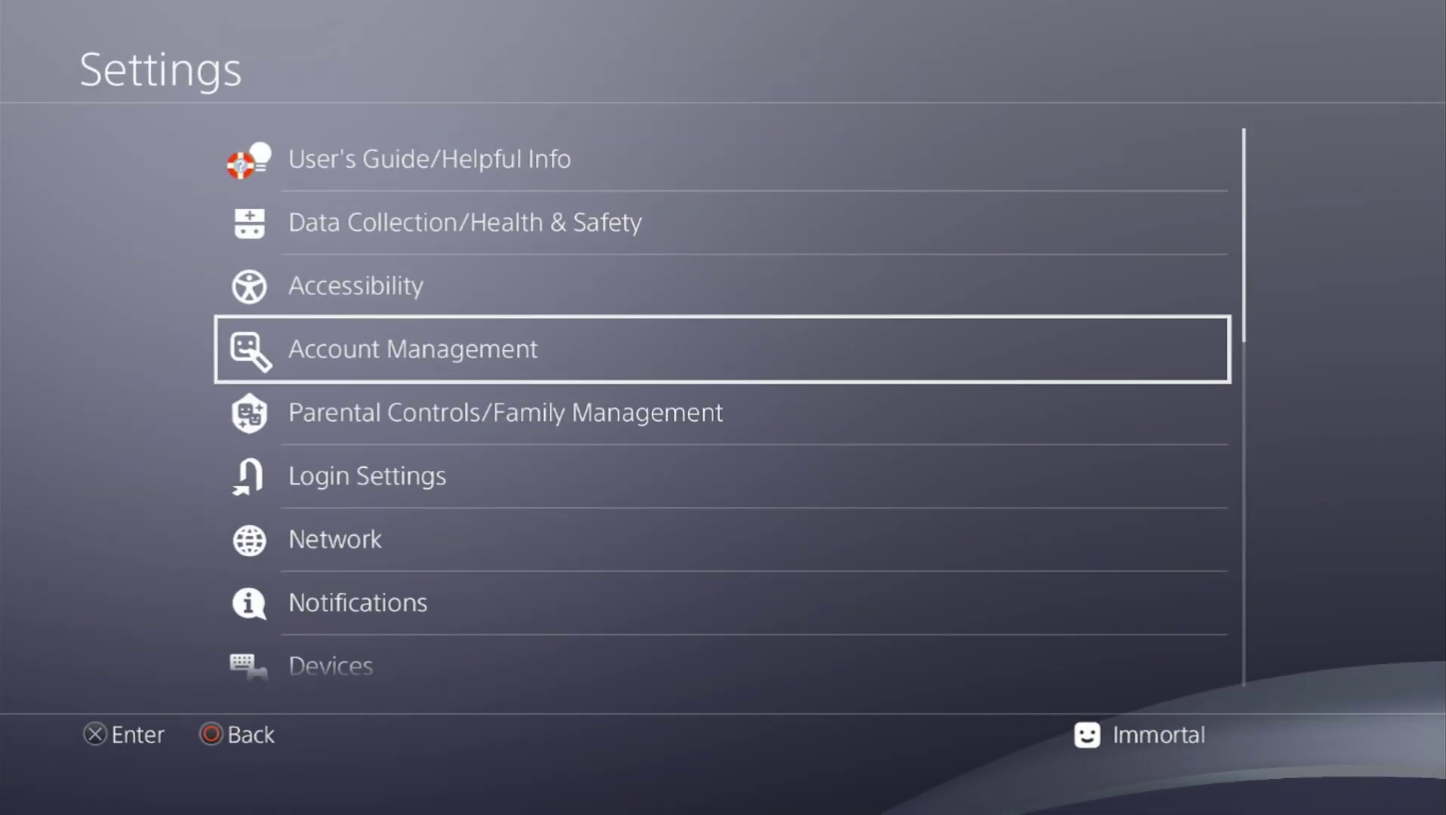
pyautogui.press('Down')
pyautogui.press('Down')
pyautogui.press('Down')
pyautogui.press('Return')
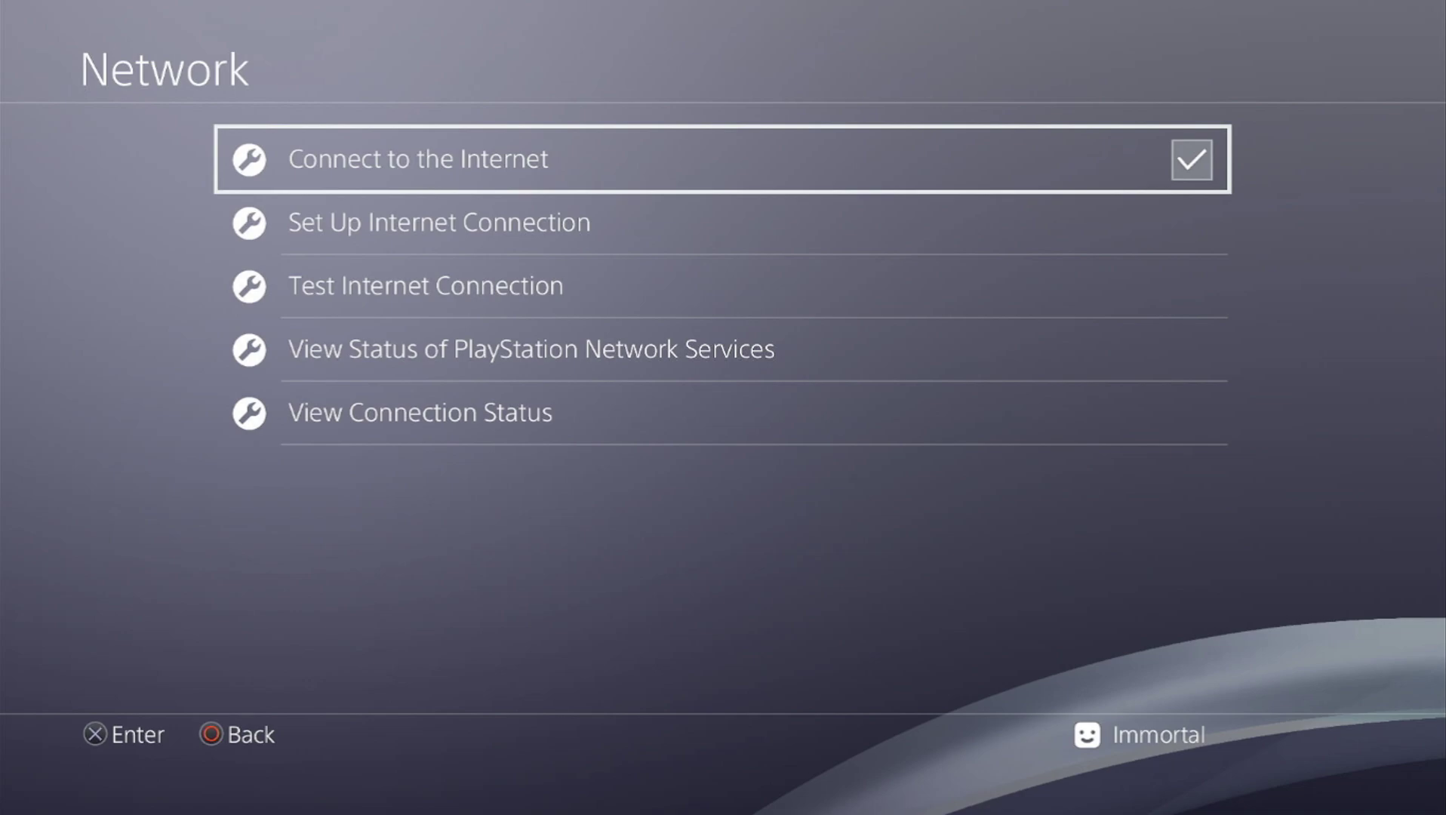
# Step: Start Set Up Internet Connection over Wi-Fi with the Custom method and list available networks
pyautogui.press('Down')
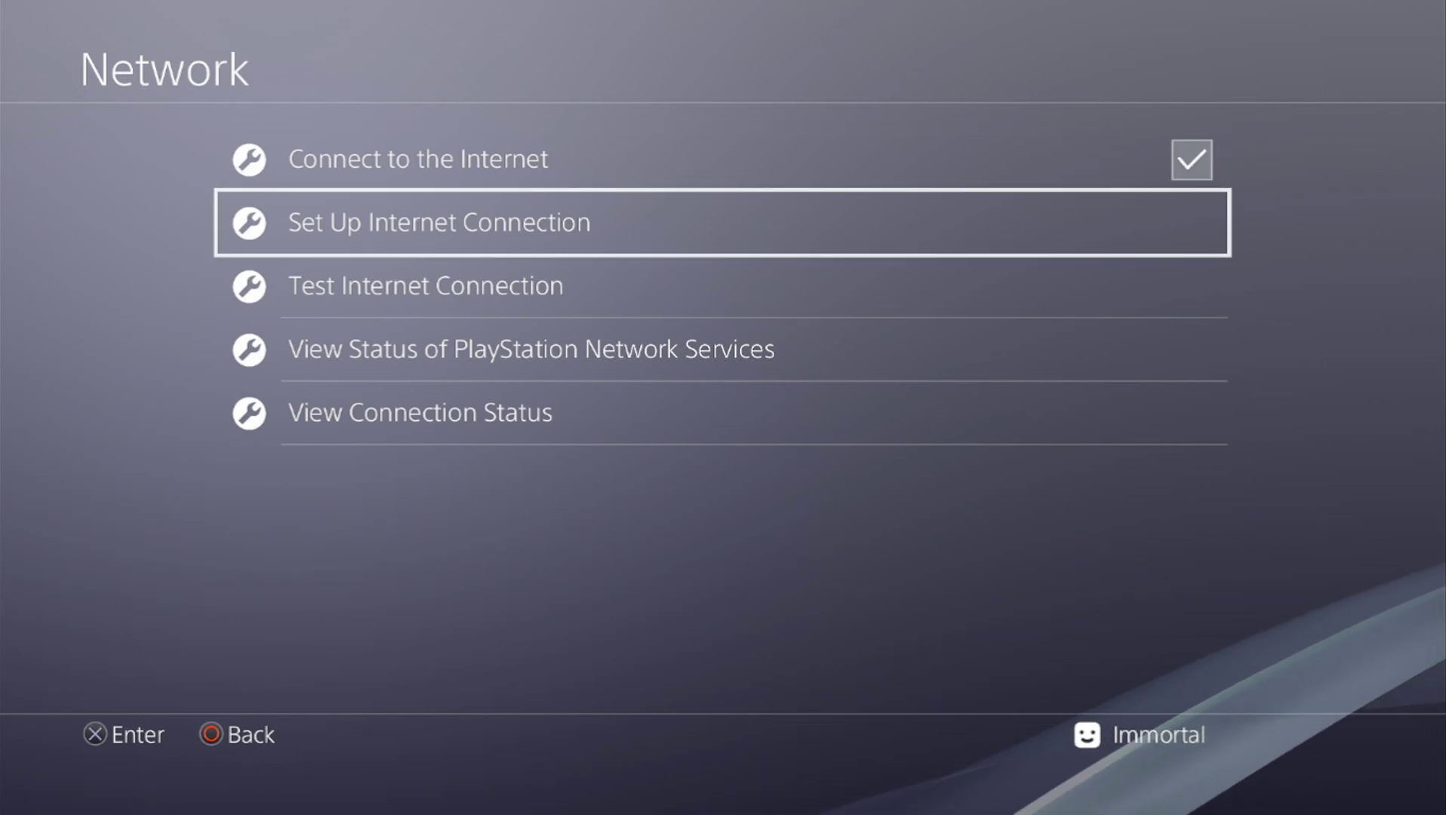
pyautogui.press('Return')
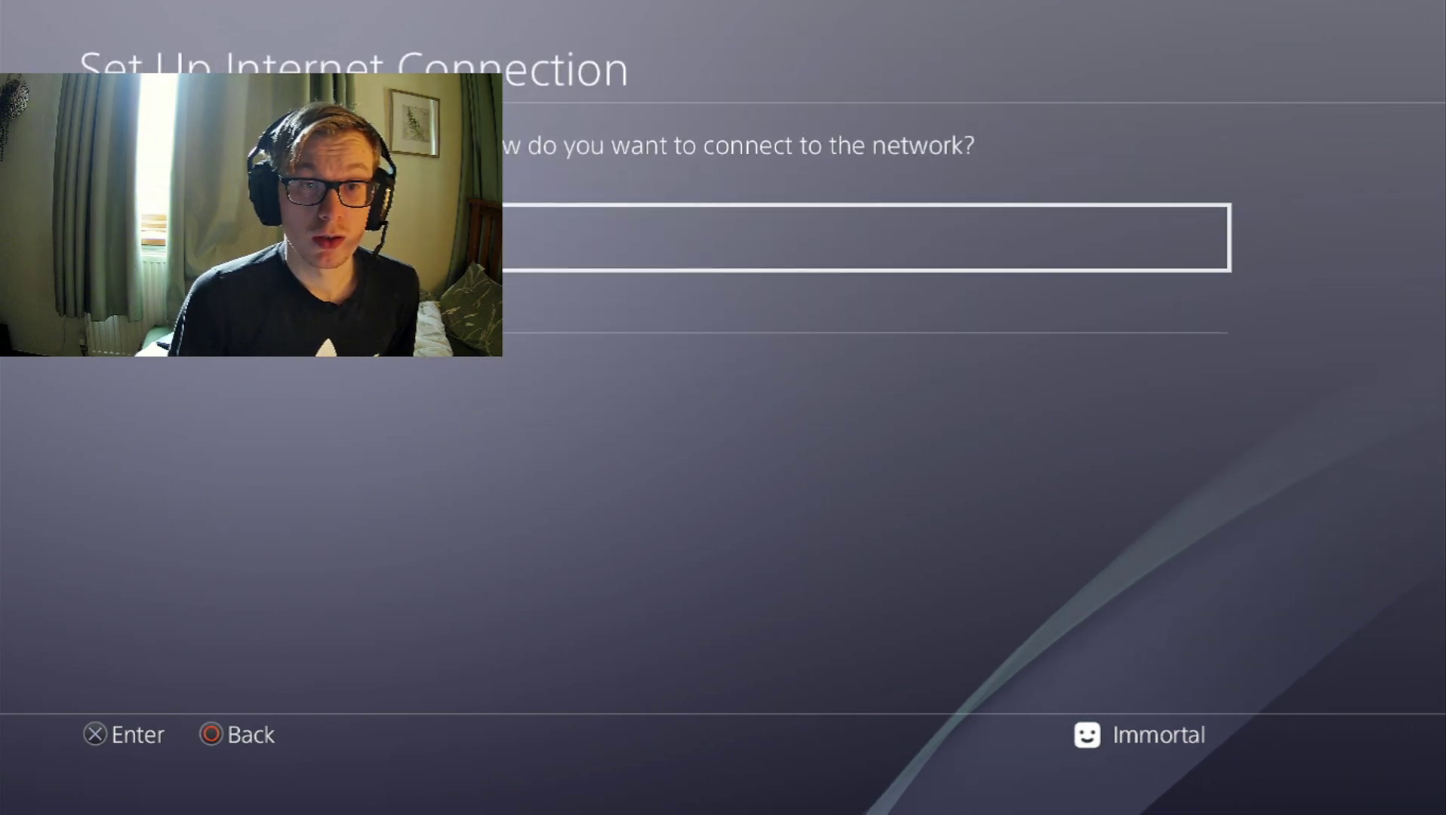
pyautogui.press('Down')
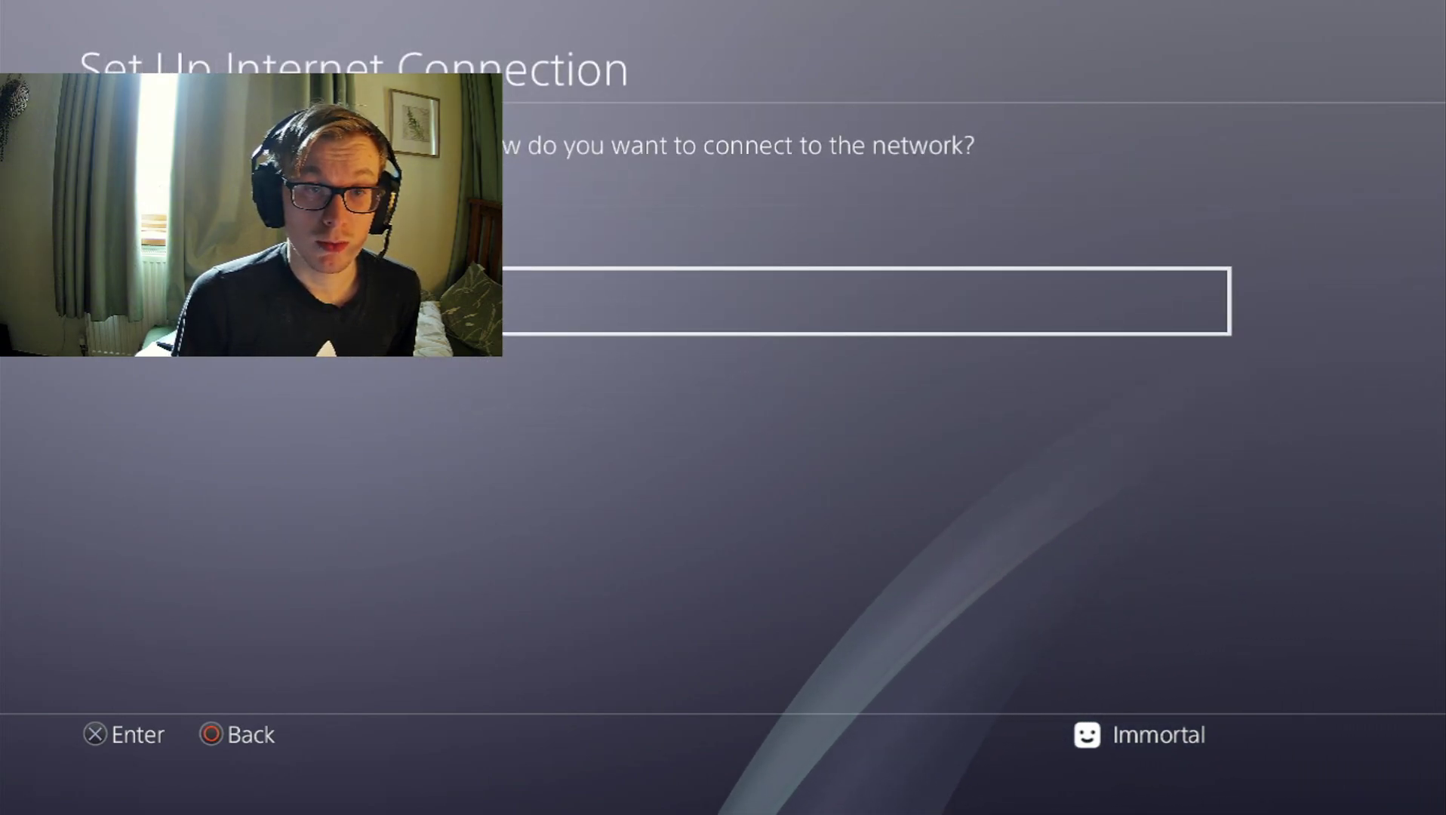
pyautogui.press('Return')
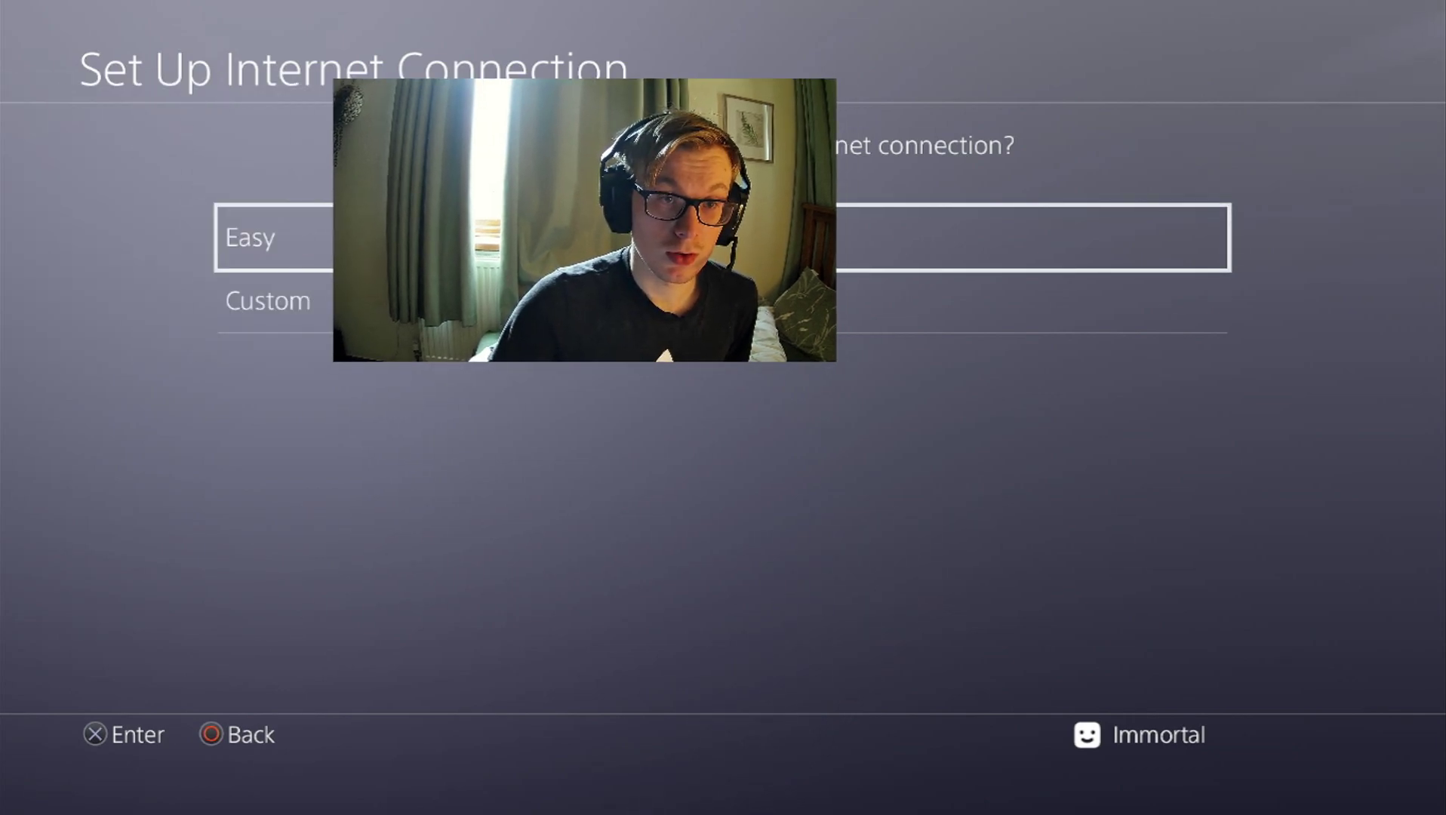
pyautogui.press('Down')
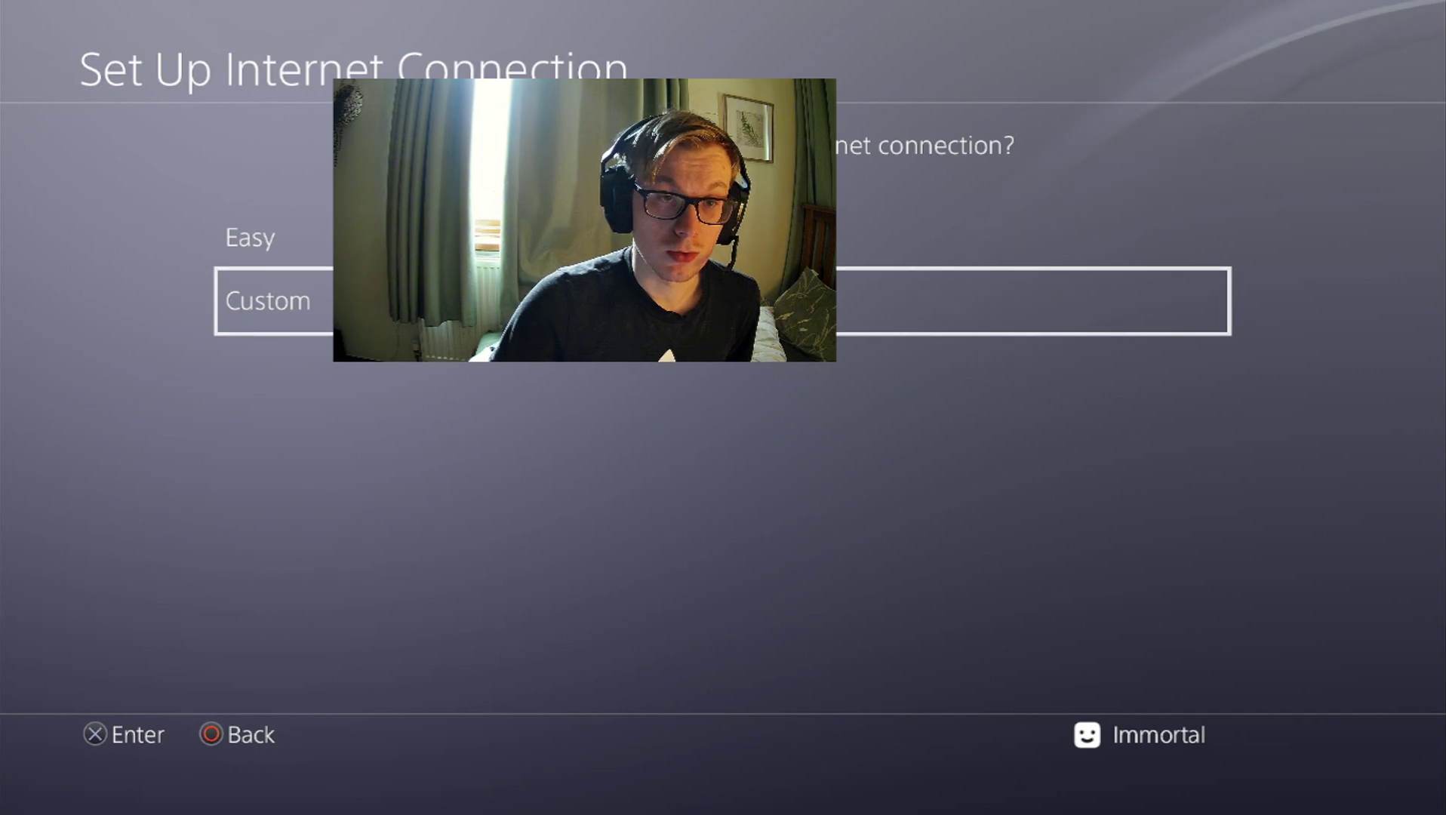
pyautogui.press('Return')
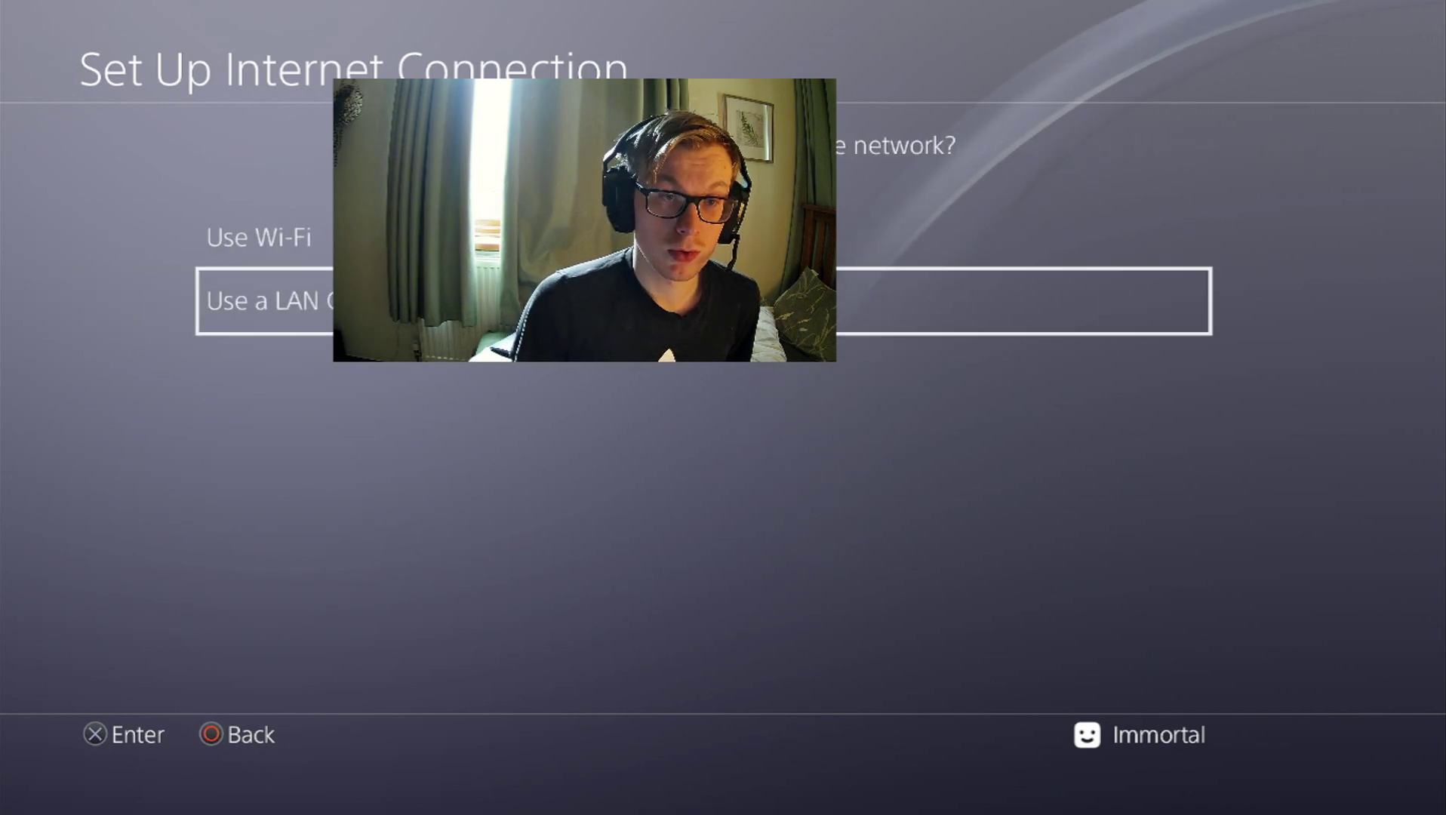
pyautogui.press('Up')
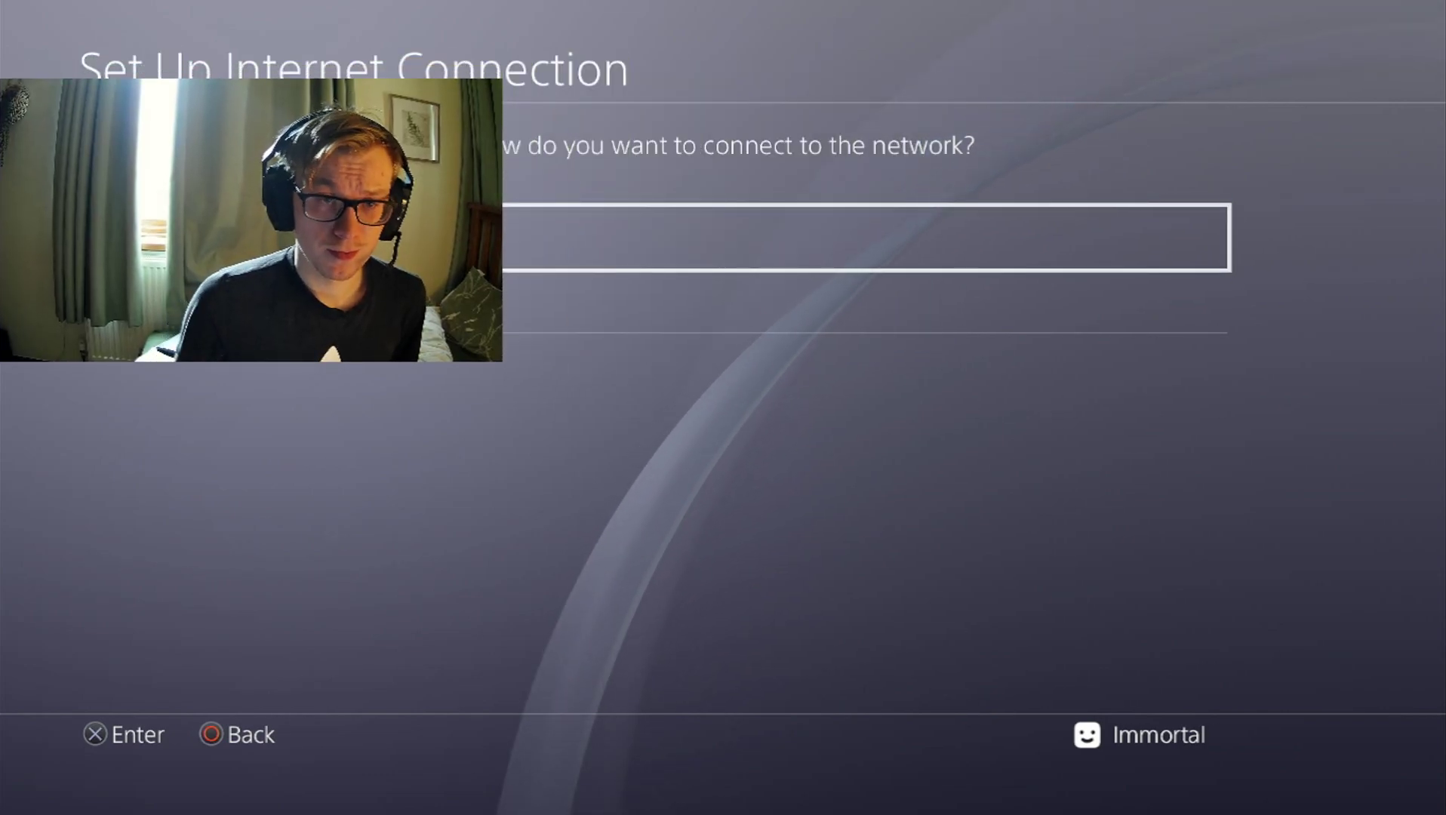
pyautogui.press('Return')
pyautogui.press('Down')
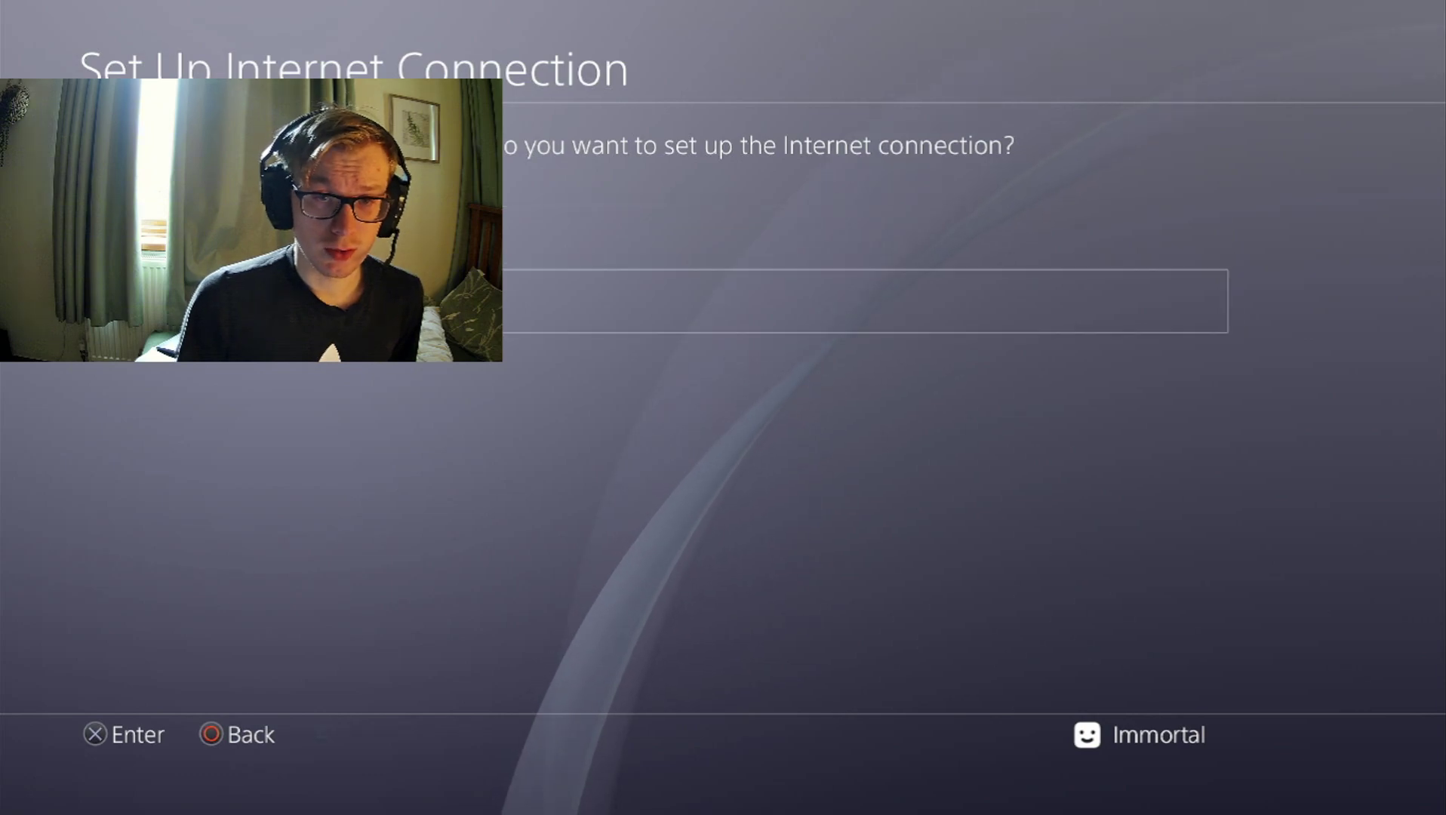
pyautogui.press('Return')
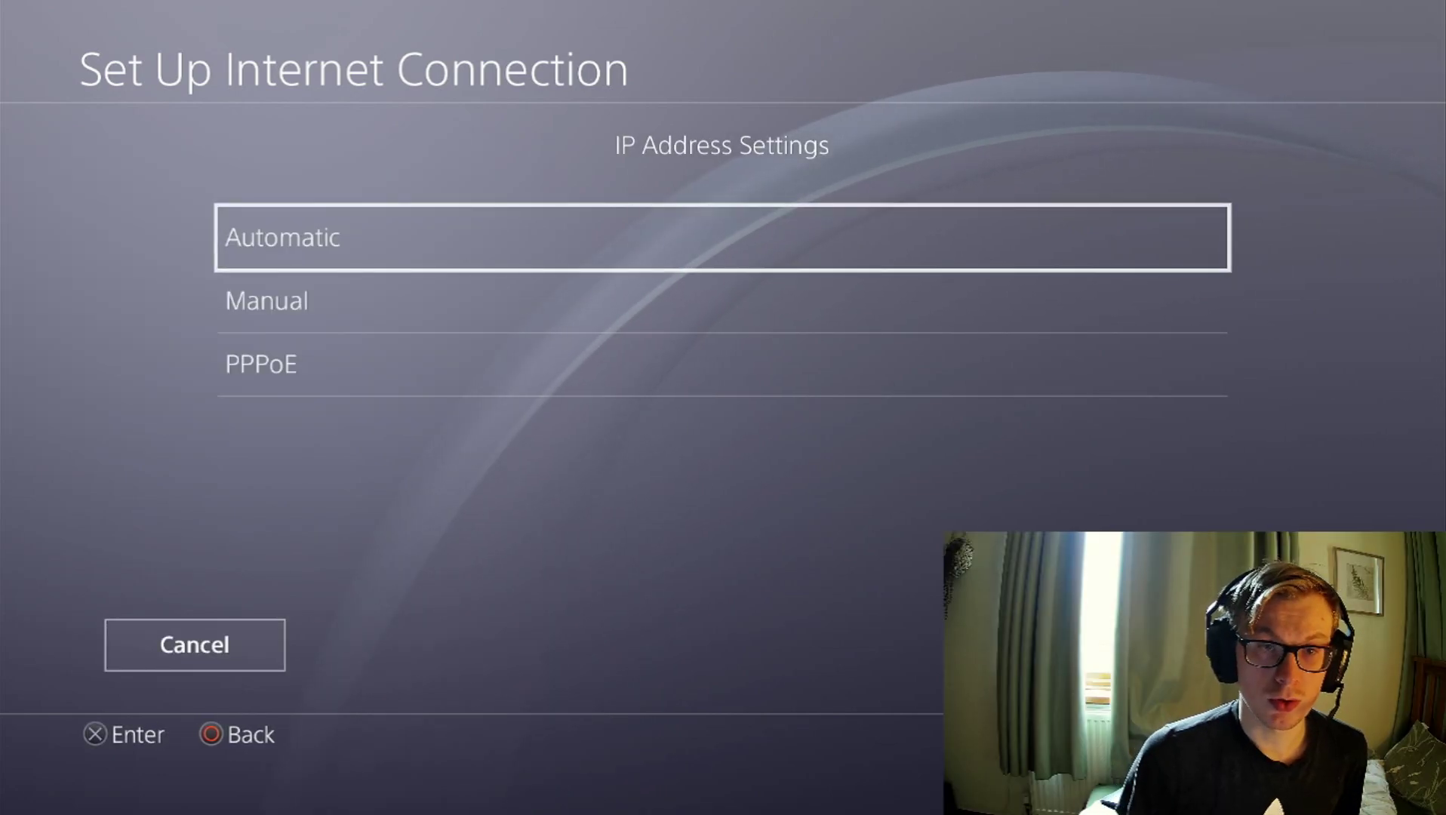
# Step: Choose Automatic IP address settings and Do Not Specify DHCP host name, then highlight Manual DNS
pyautogui.press('Down')
pyautogui.press('Return')
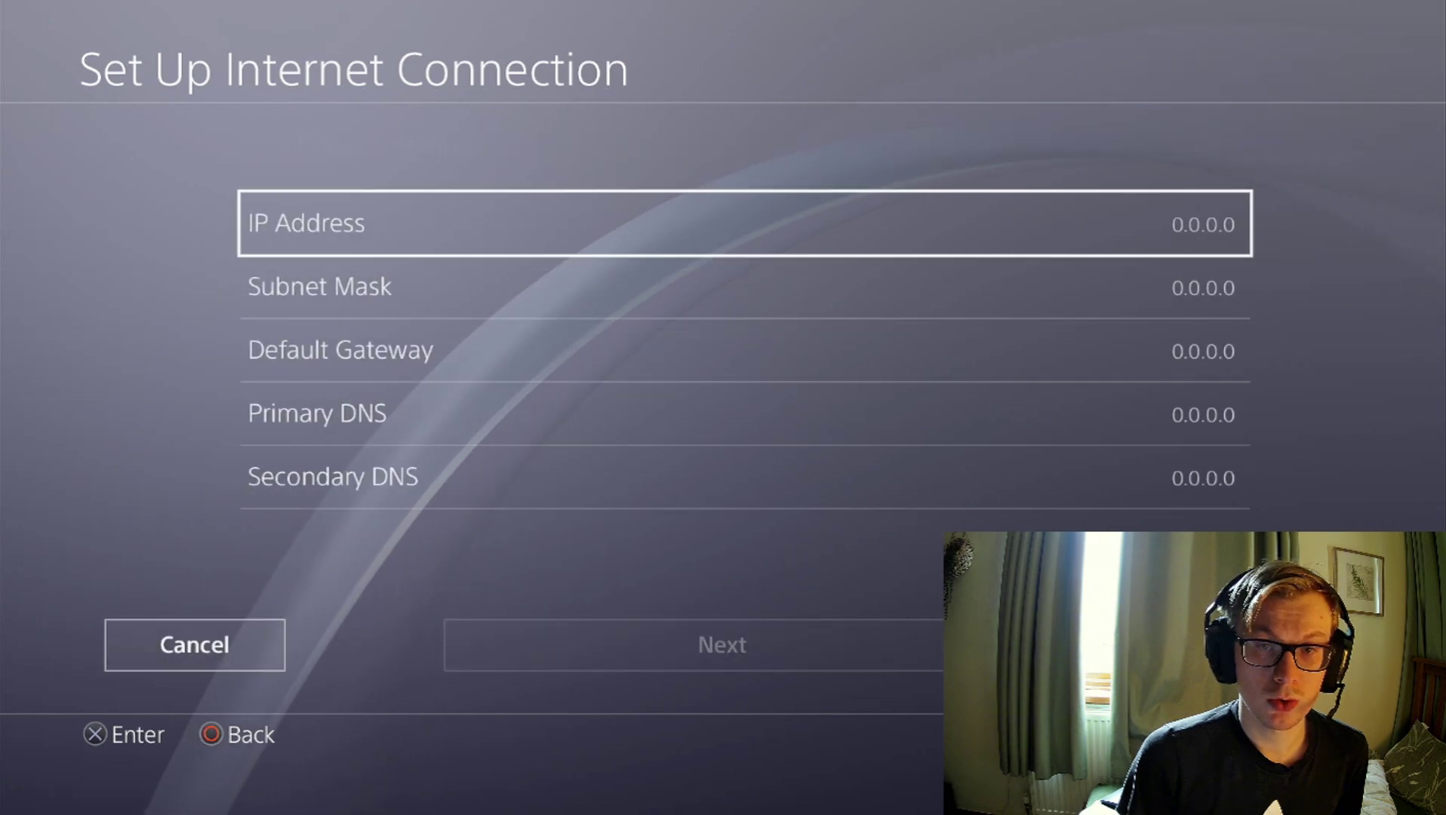
pyautogui.press('Escape')
pyautogui.press('Up')
pyautogui.press('Return')
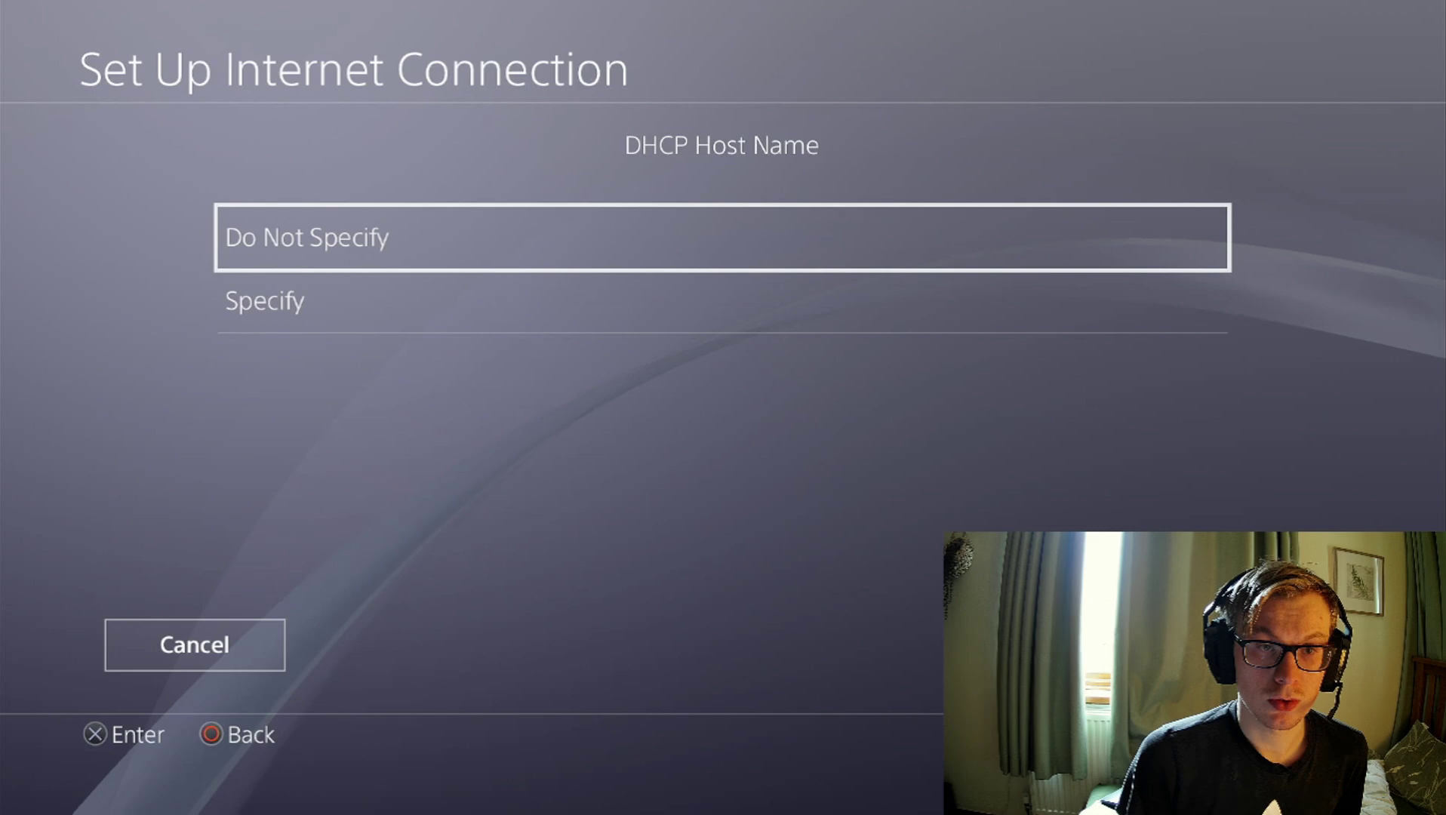
pyautogui.press('Return')
pyautogui.press('Down')
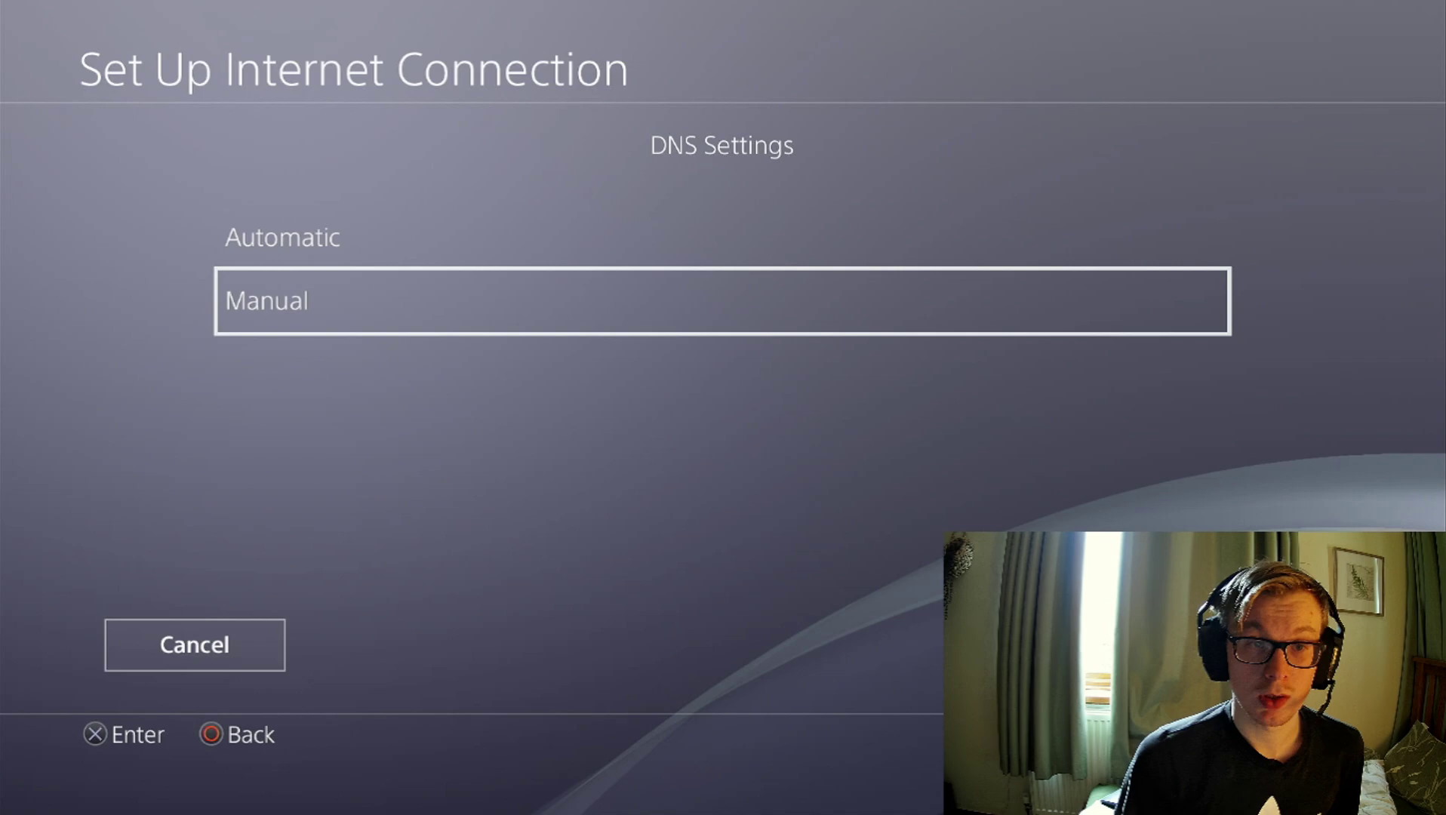
# Step: Choose manual DNS, clear the Primary DNS field and begin entering 108
pyautogui.press('Return')
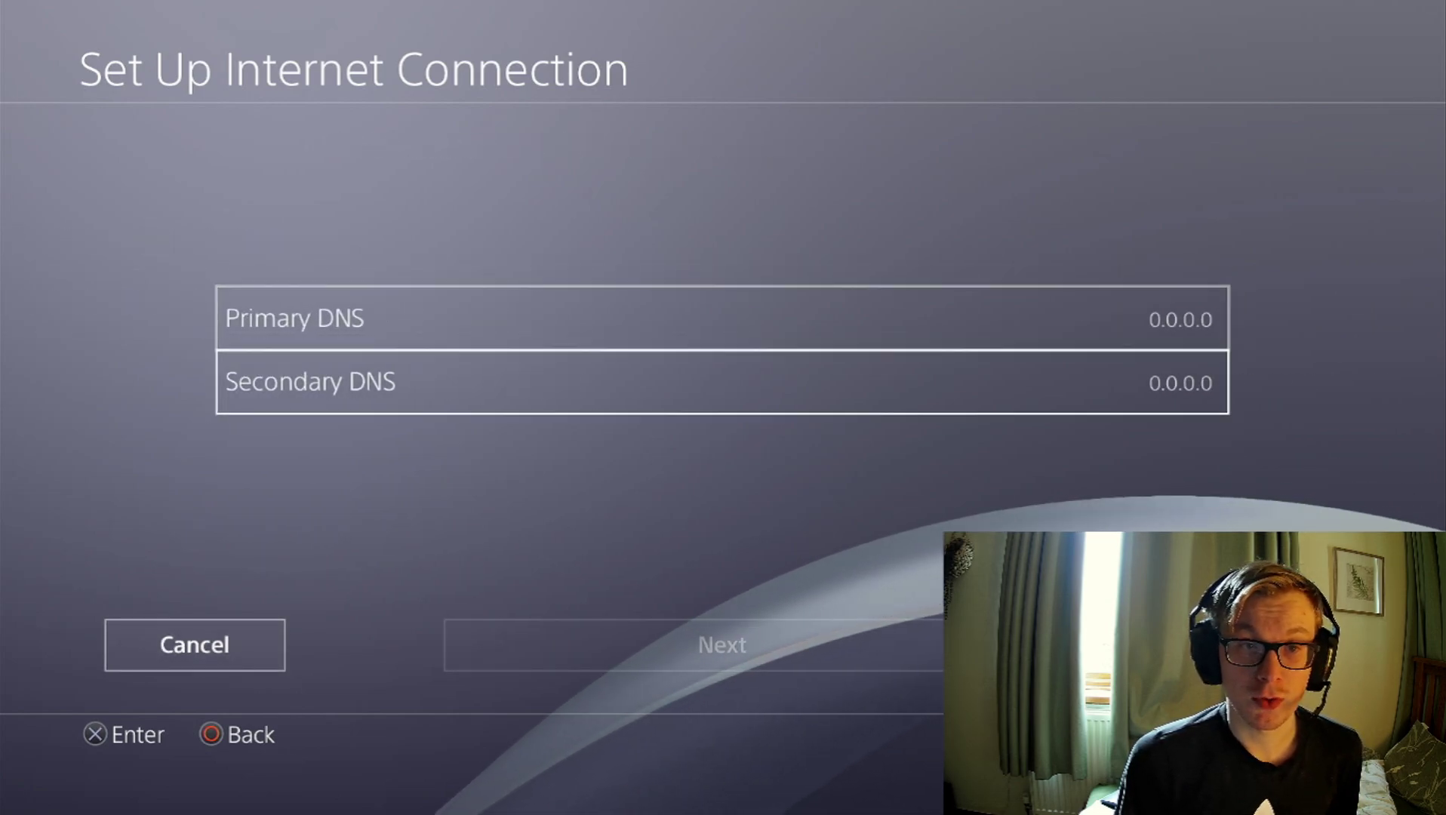
pyautogui.press('Return')
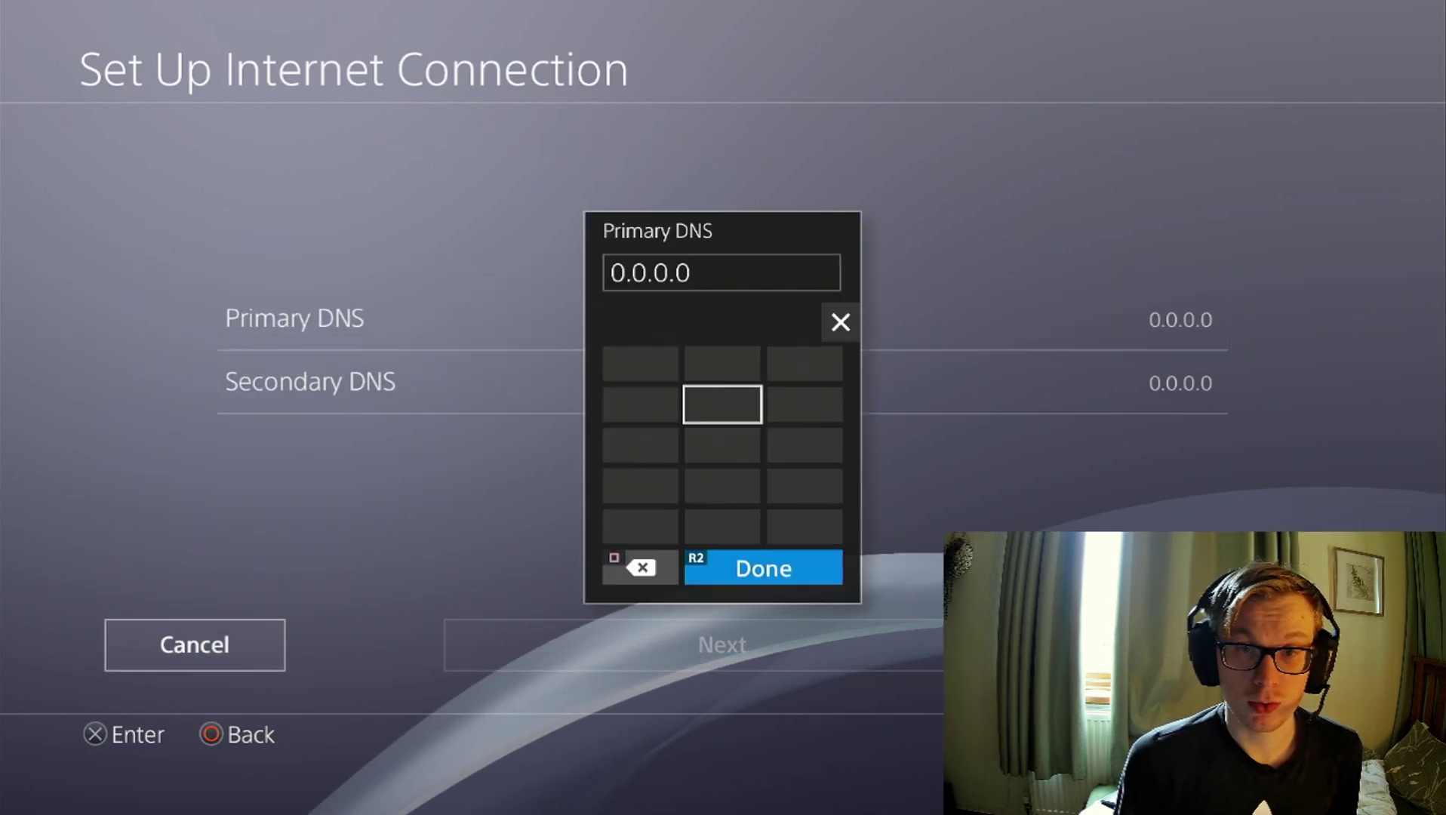
pyautogui.press('BackSpace')
pyautogui.press('BackSpace')
pyautogui.press('BackSpace')
pyautogui.press('BackSpace')
pyautogui.press('BackSpace')
pyautogui.press('BackSpace')
pyautogui.press('BackSpace')
pyautogui.press('Up')
pyautogui.press('Left')
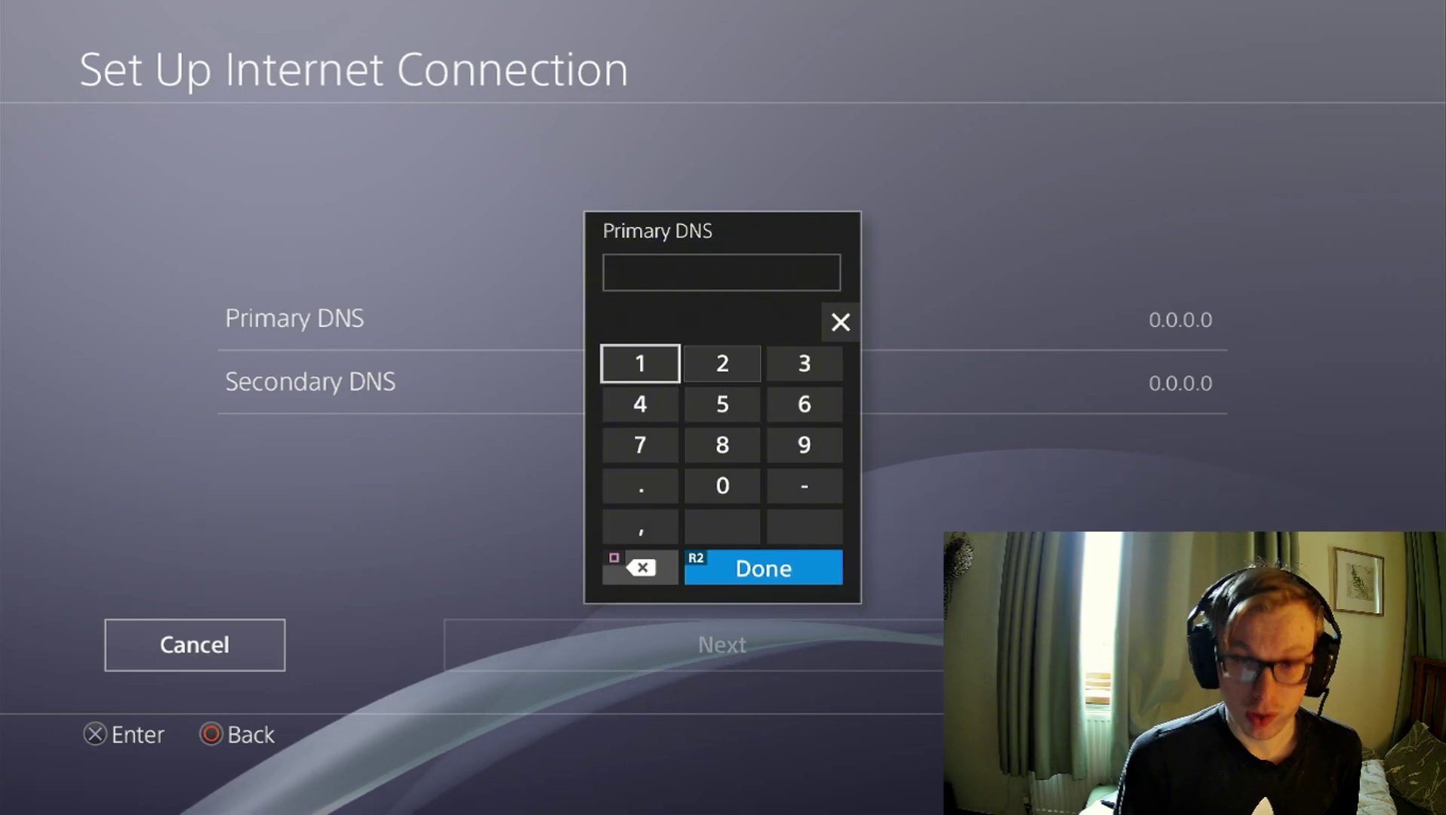
pyautogui.write('1')
pyautogui.press('Down')
pyautogui.press('Down')
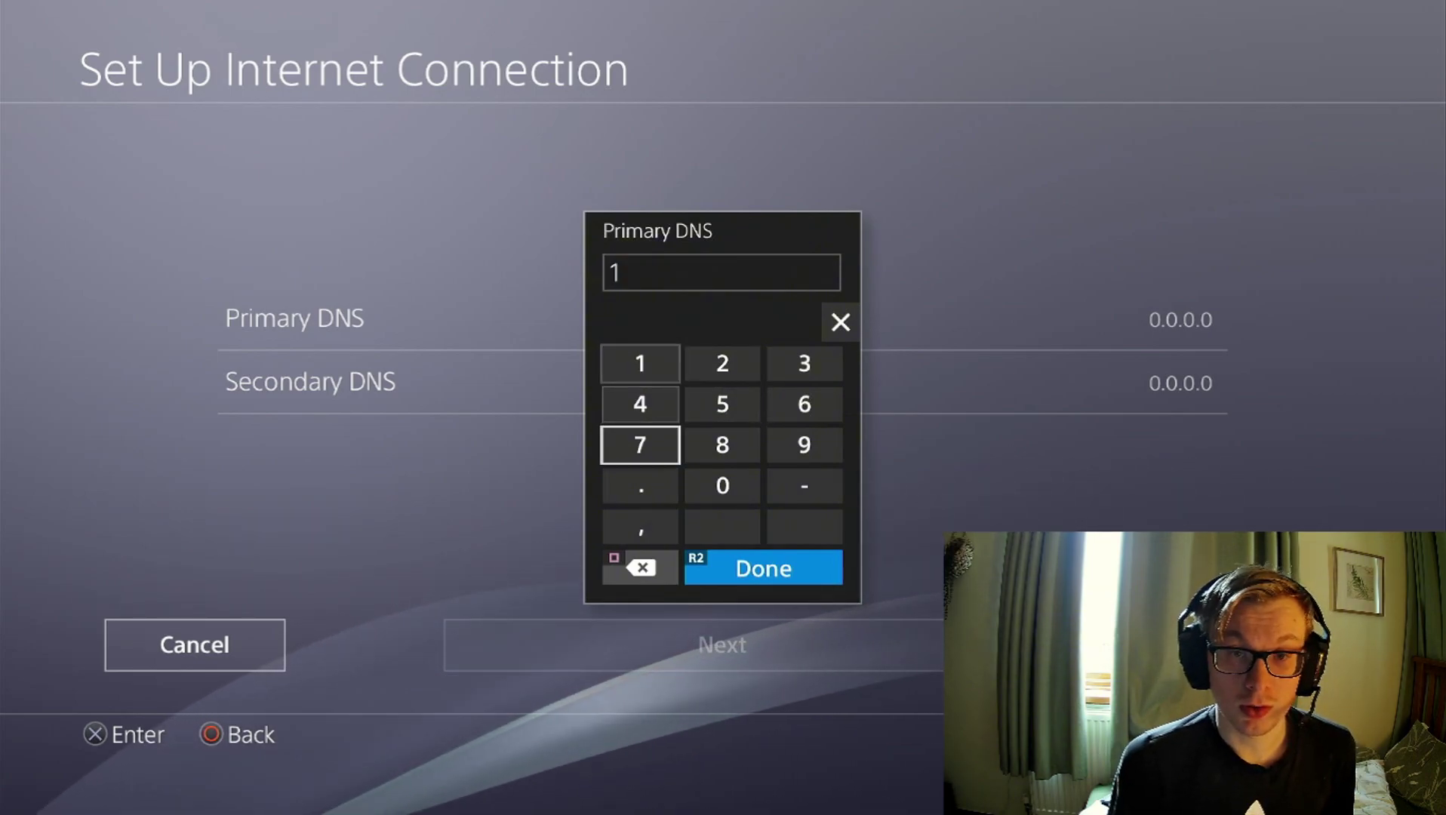
pyautogui.press('Down')
pyautogui.press('Right')
pyautogui.write('0')
pyautogui.press('Up')
pyautogui.write('8')
pyautogui.press('Down')
pyautogui.press('Left')
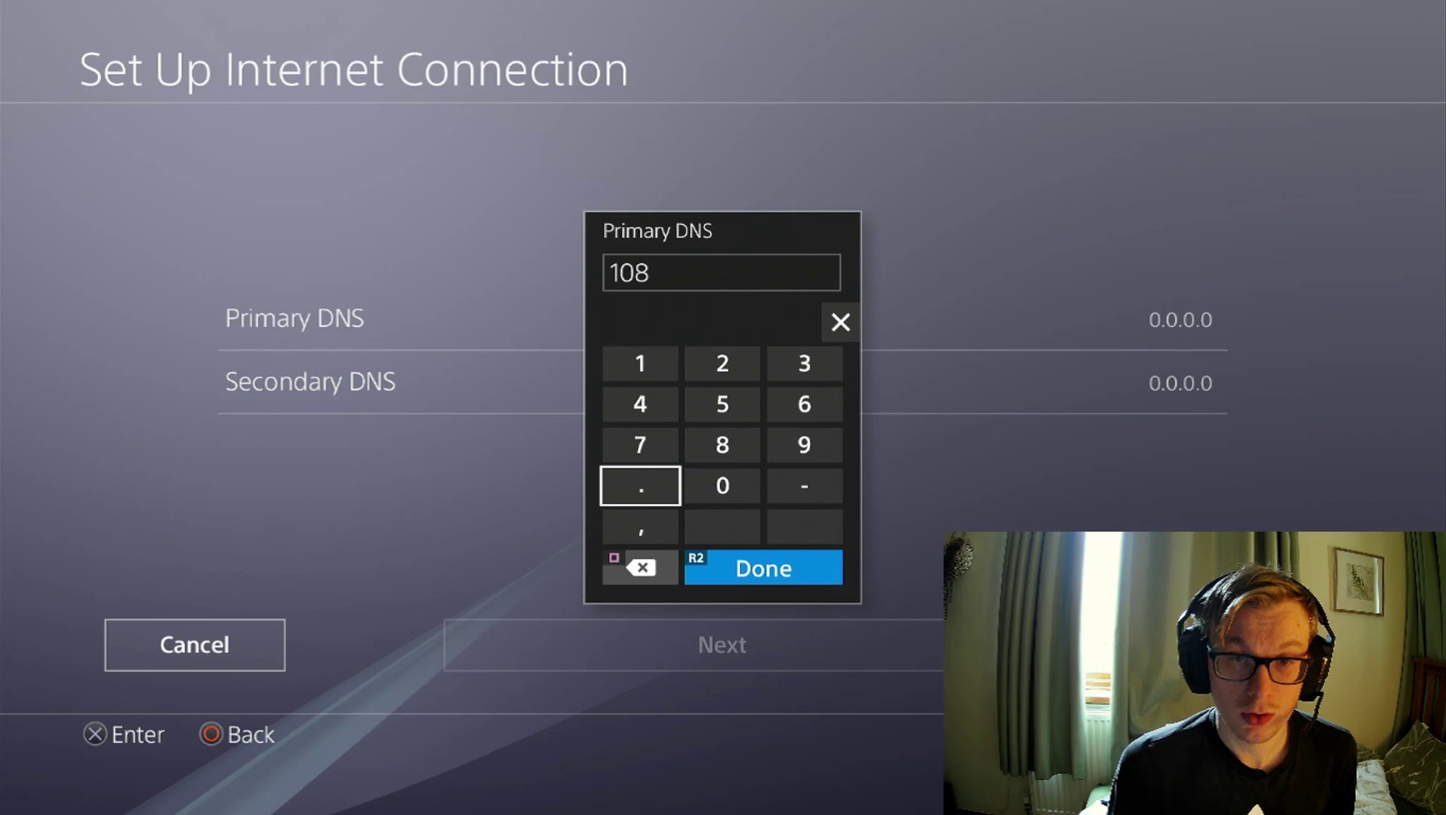
# Step: Complete the Primary DNS as 108.61.128.158 and confirm it
pyautogui.write('.')
pyautogui.press('Up')
pyautogui.press('Up')
pyautogui.press('Right')
pyautogui.press('Right')
pyautogui.write('6')
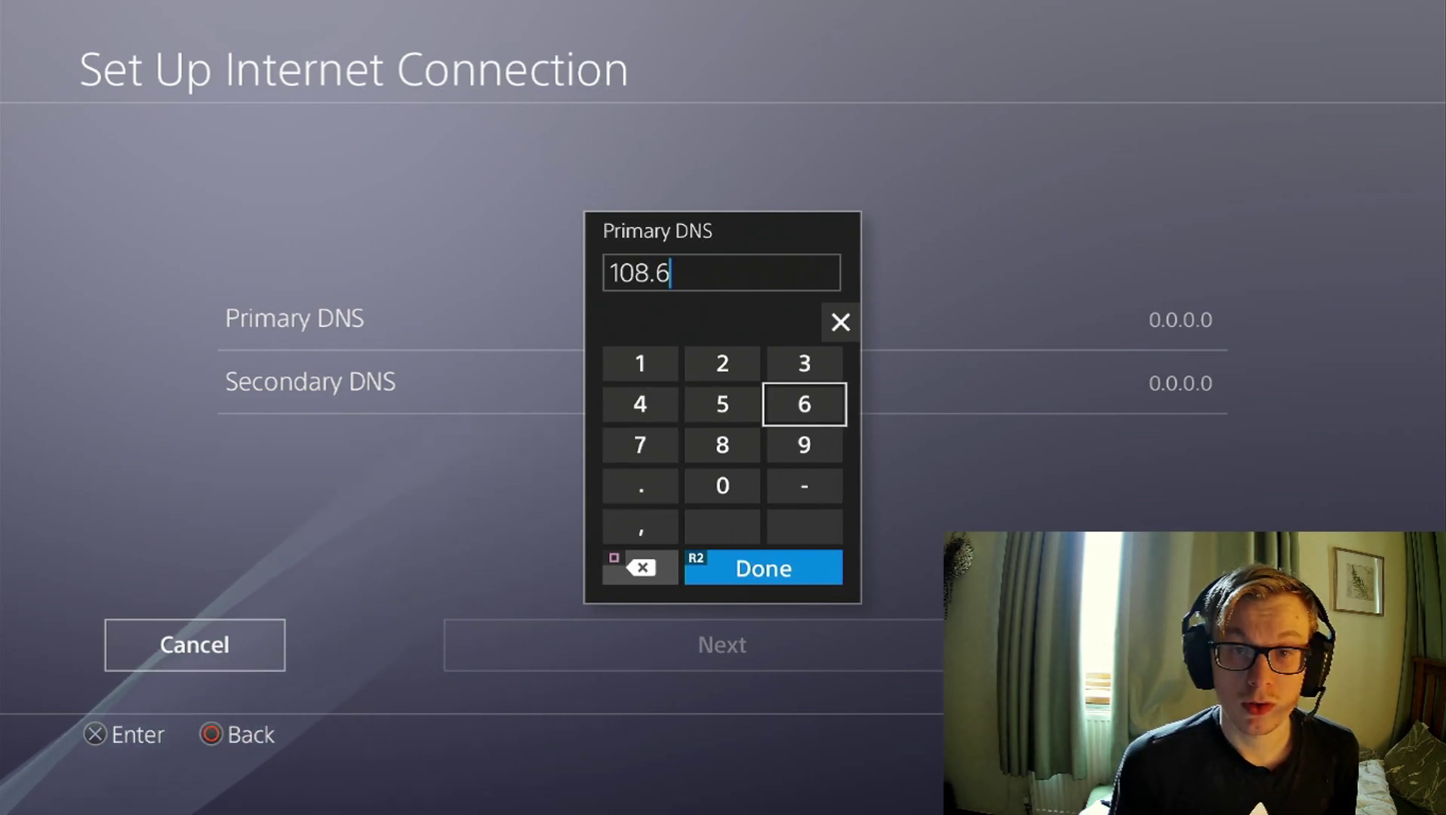
pyautogui.press('Up')
pyautogui.press('Left')
pyautogui.press('Left')
pyautogui.write('1')
pyautogui.press('Down')
pyautogui.press('Down')
pyautogui.press('Down')
pyautogui.write('.')
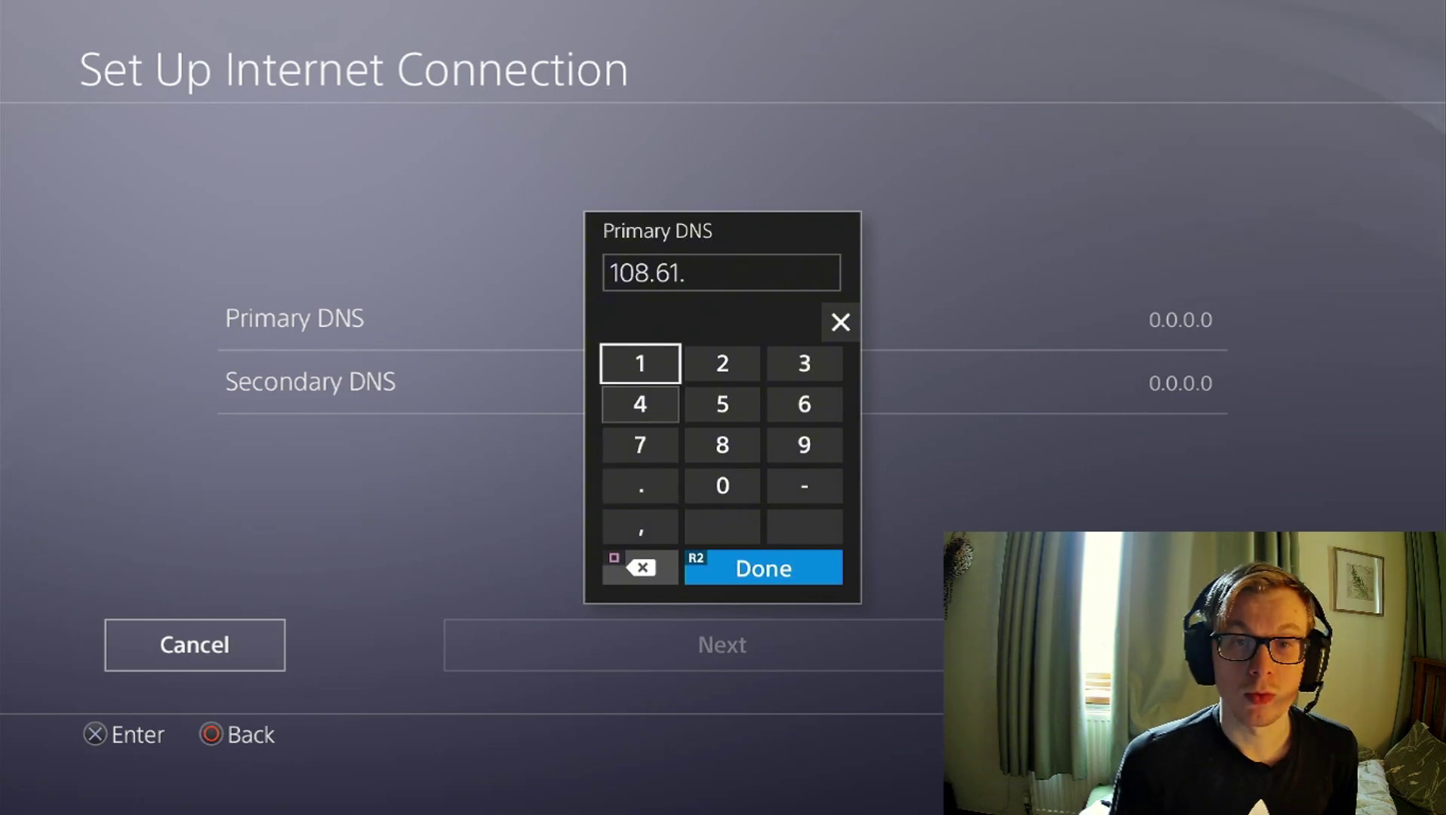
pyautogui.write('1')
pyautogui.press('Right')
pyautogui.write('2')
pyautogui.press('Down')
pyautogui.press('Down')
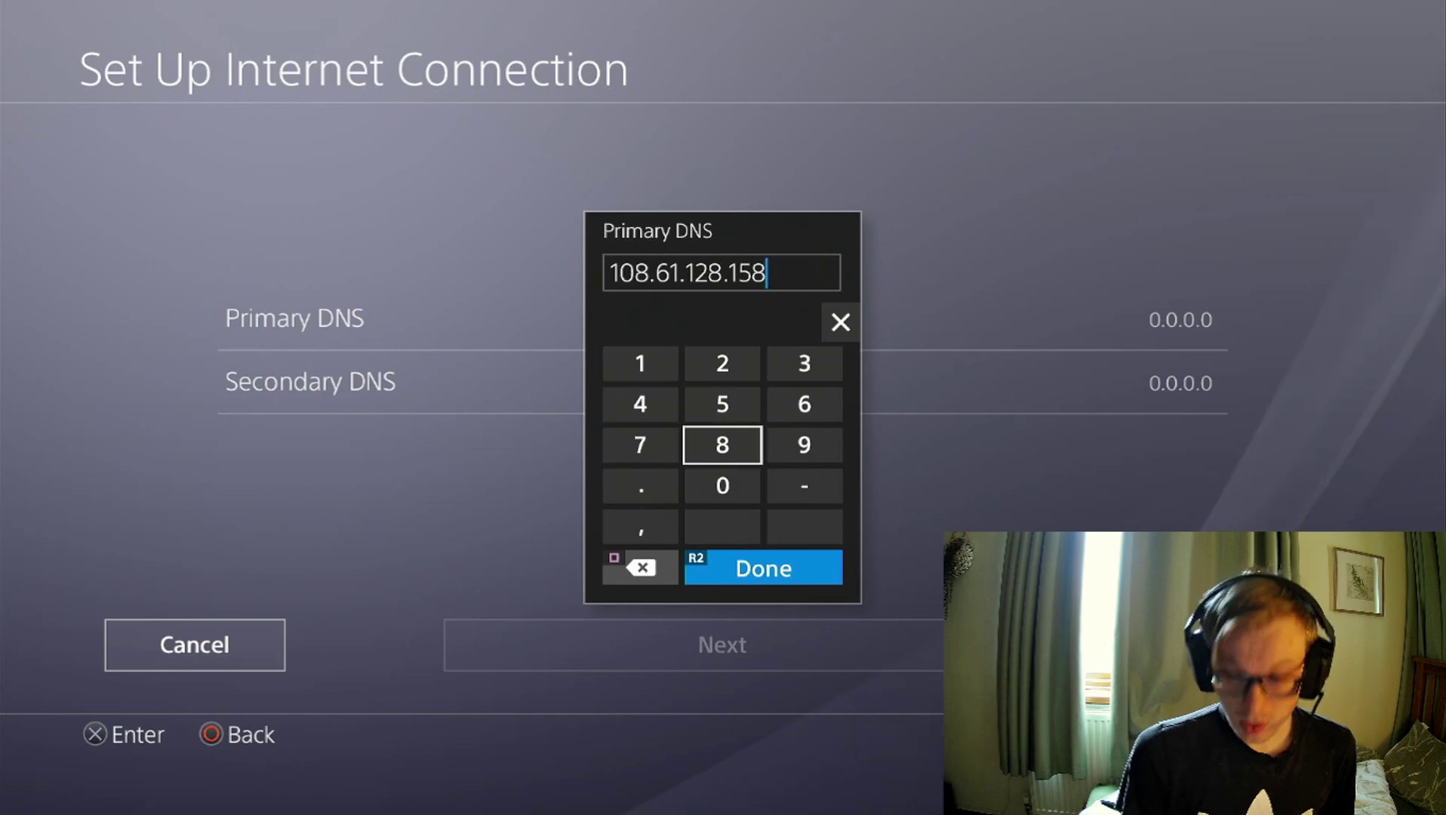
pyautogui.press('Return')
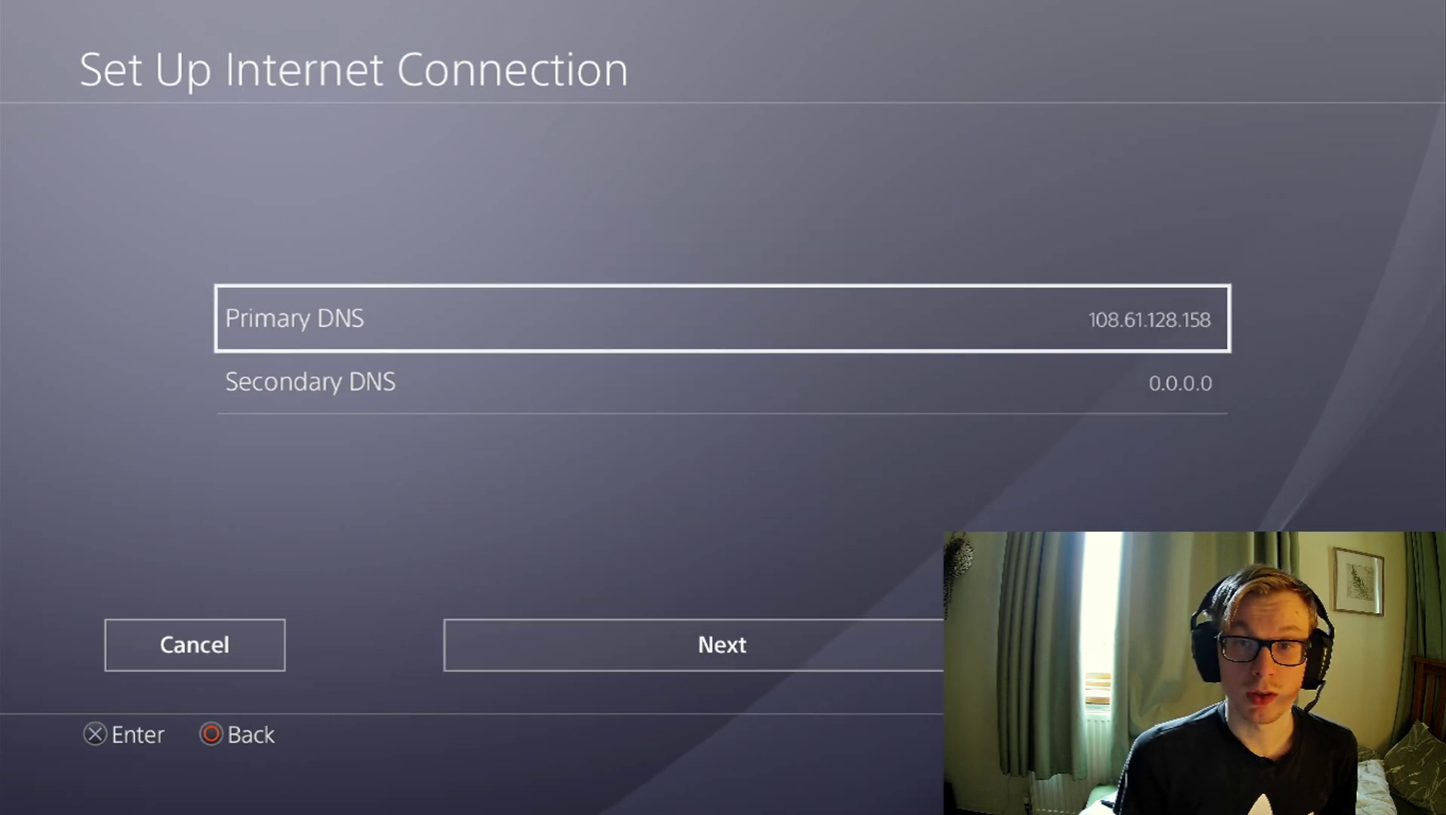
# Step: Replace the 0.0.0.0 Secondary DNS with 165.227.83.145 and check both DNS values
pyautogui.press('Down')
pyautogui.press('Return')
pyautogui.press('BackSpace')
pyautogui.press('BackSpace')
pyautogui.press('BackSpace')
pyautogui.press('BackSpace')
pyautogui.press('BackSpace')
pyautogui.press('BackSpace')
pyautogui.press('BackSpace')
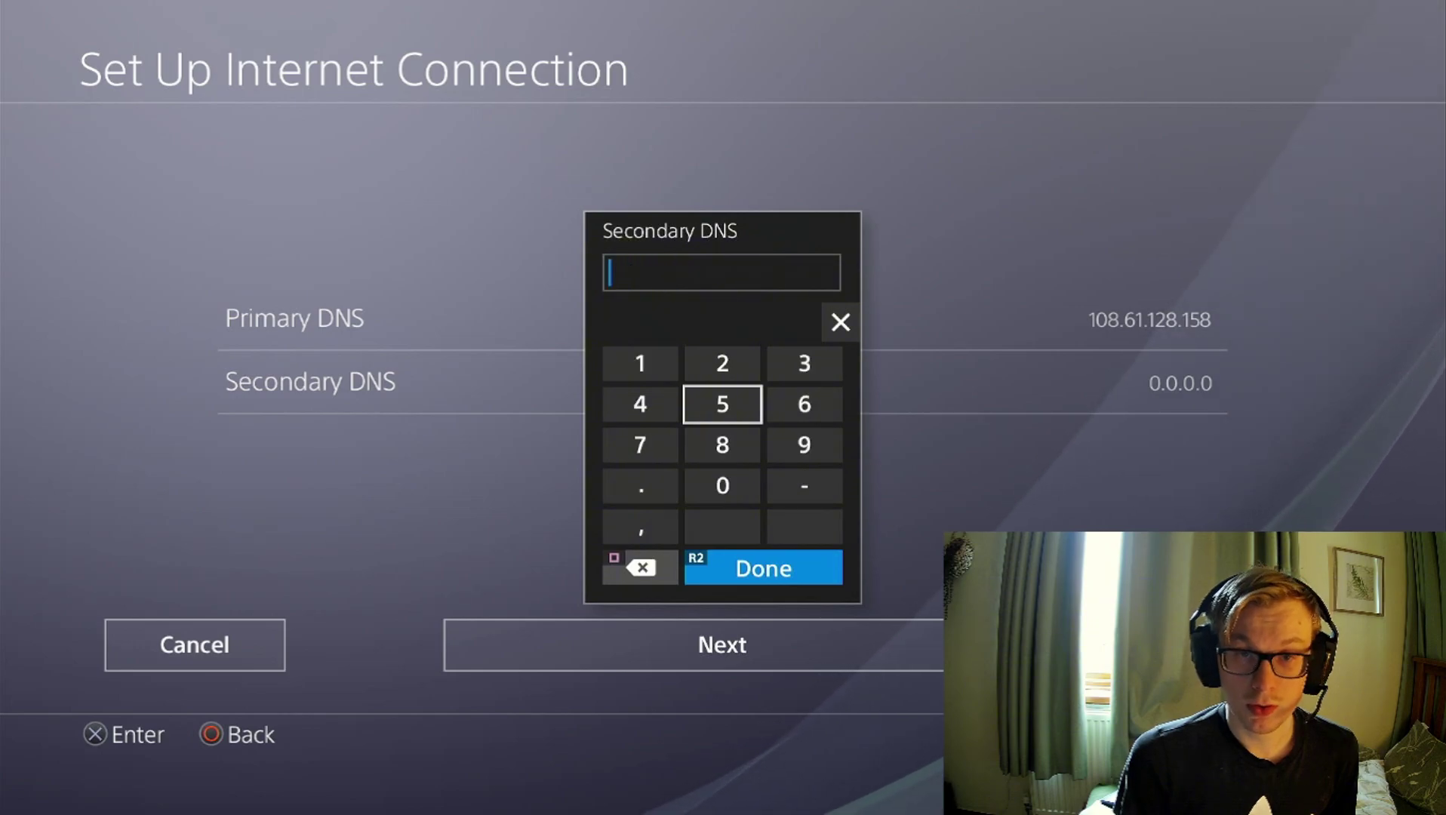
pyautogui.press('Left')
pyautogui.press('Up')
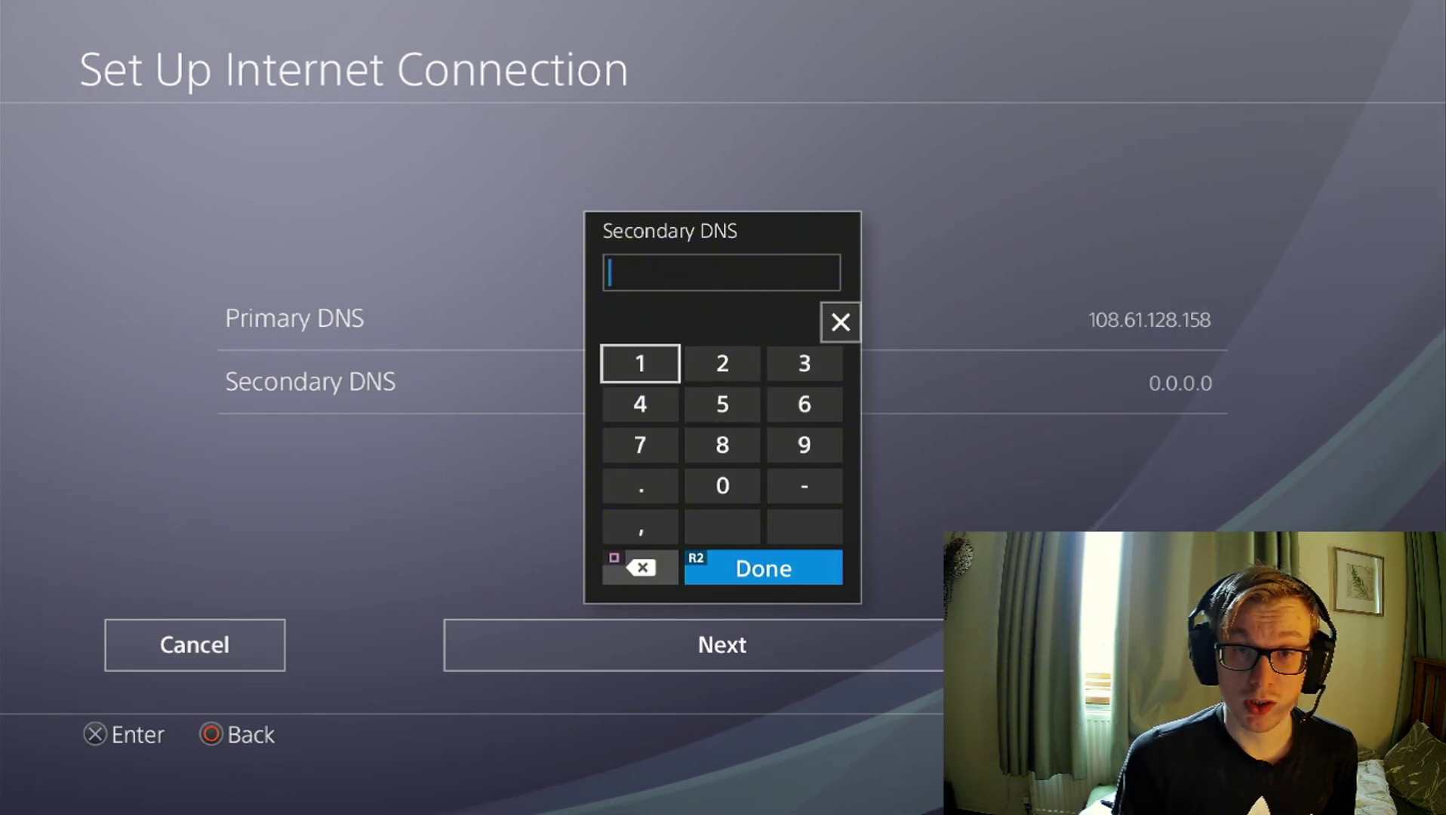
pyautogui.write('1')
pyautogui.press('Right')
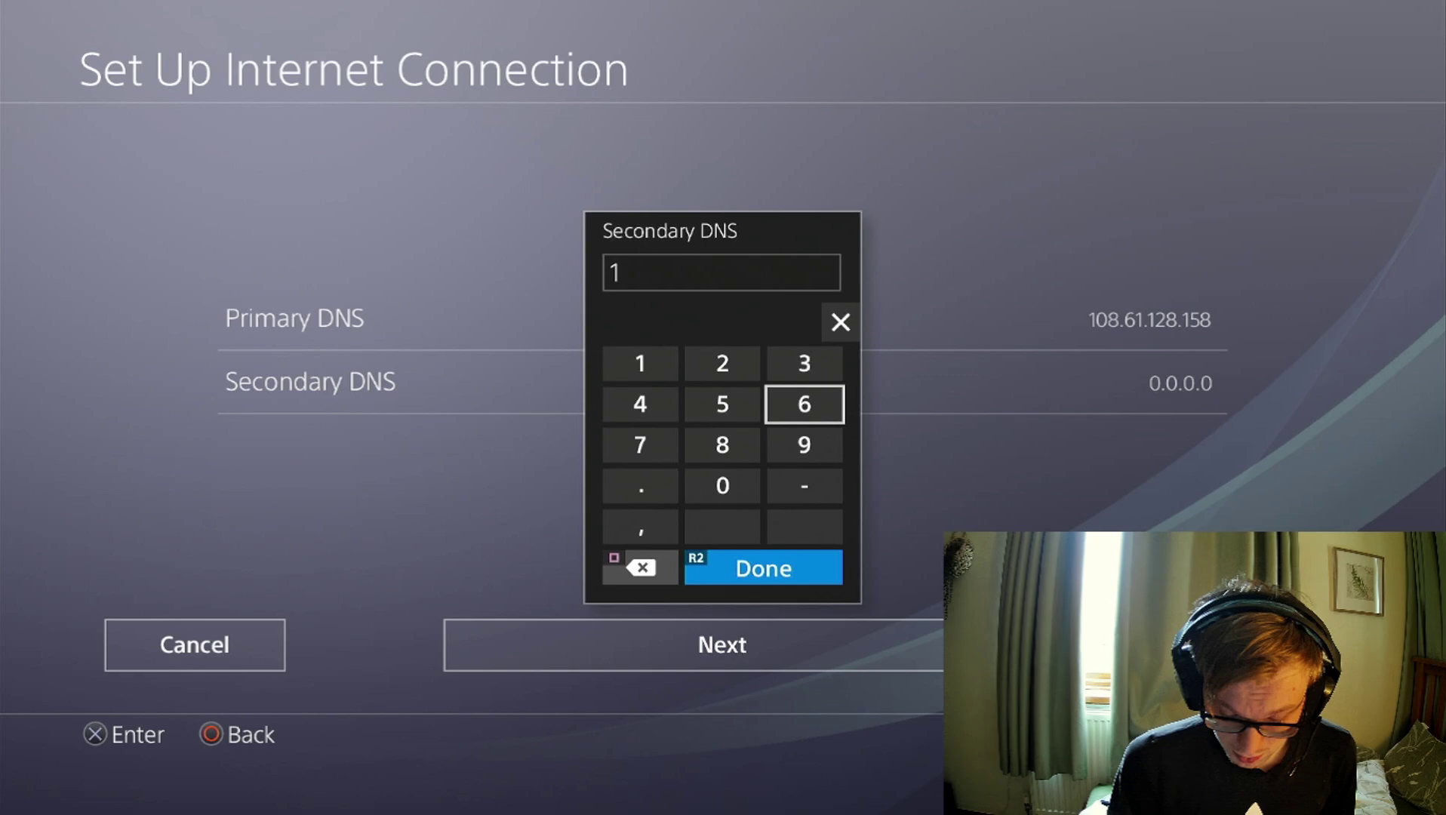
pyautogui.write('65')
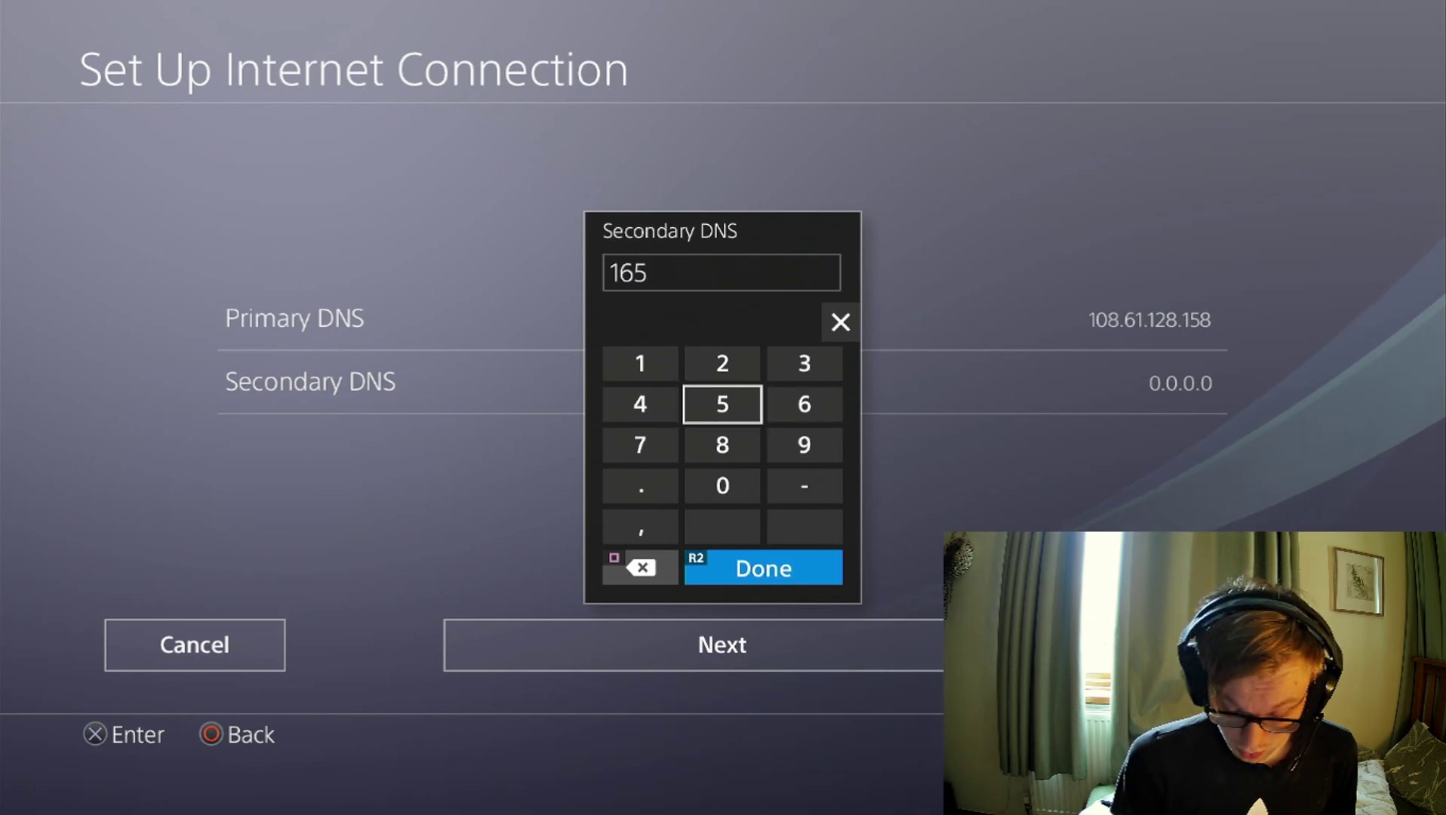
pyautogui.press('Down')
pyautogui.press('Left')
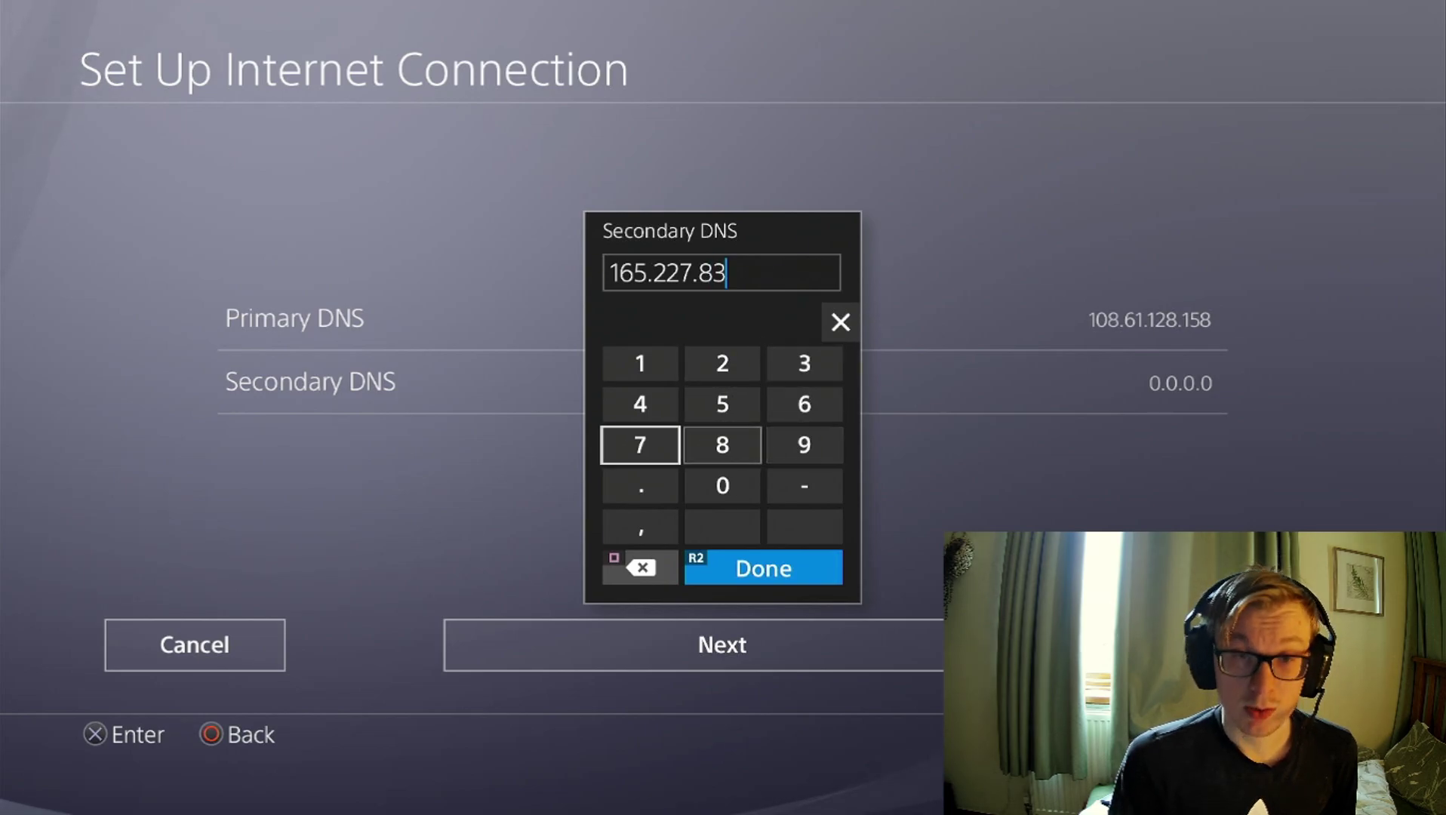
pyautogui.write('.14')
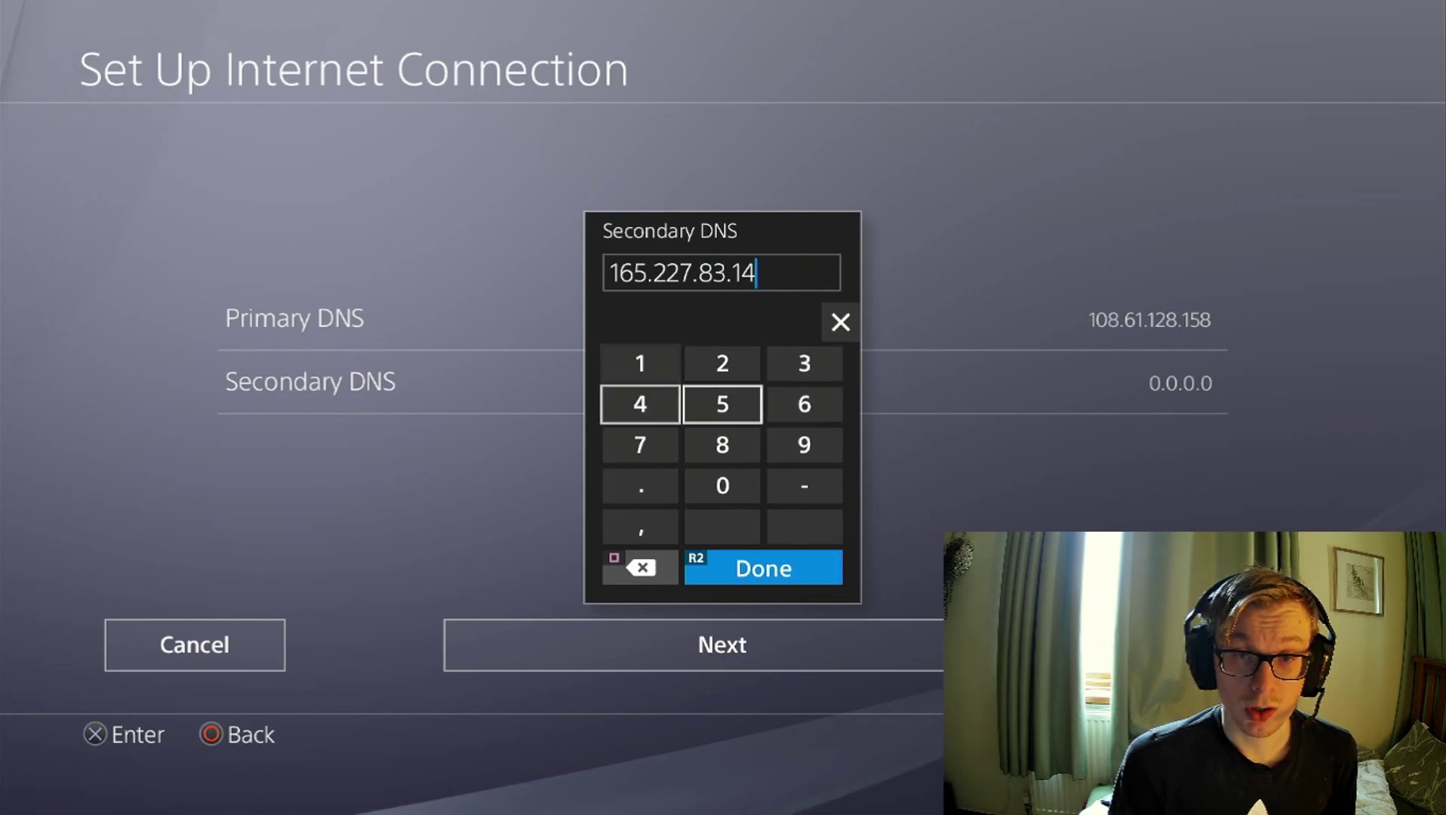
pyautogui.write('5')
pyautogui.press('Return')
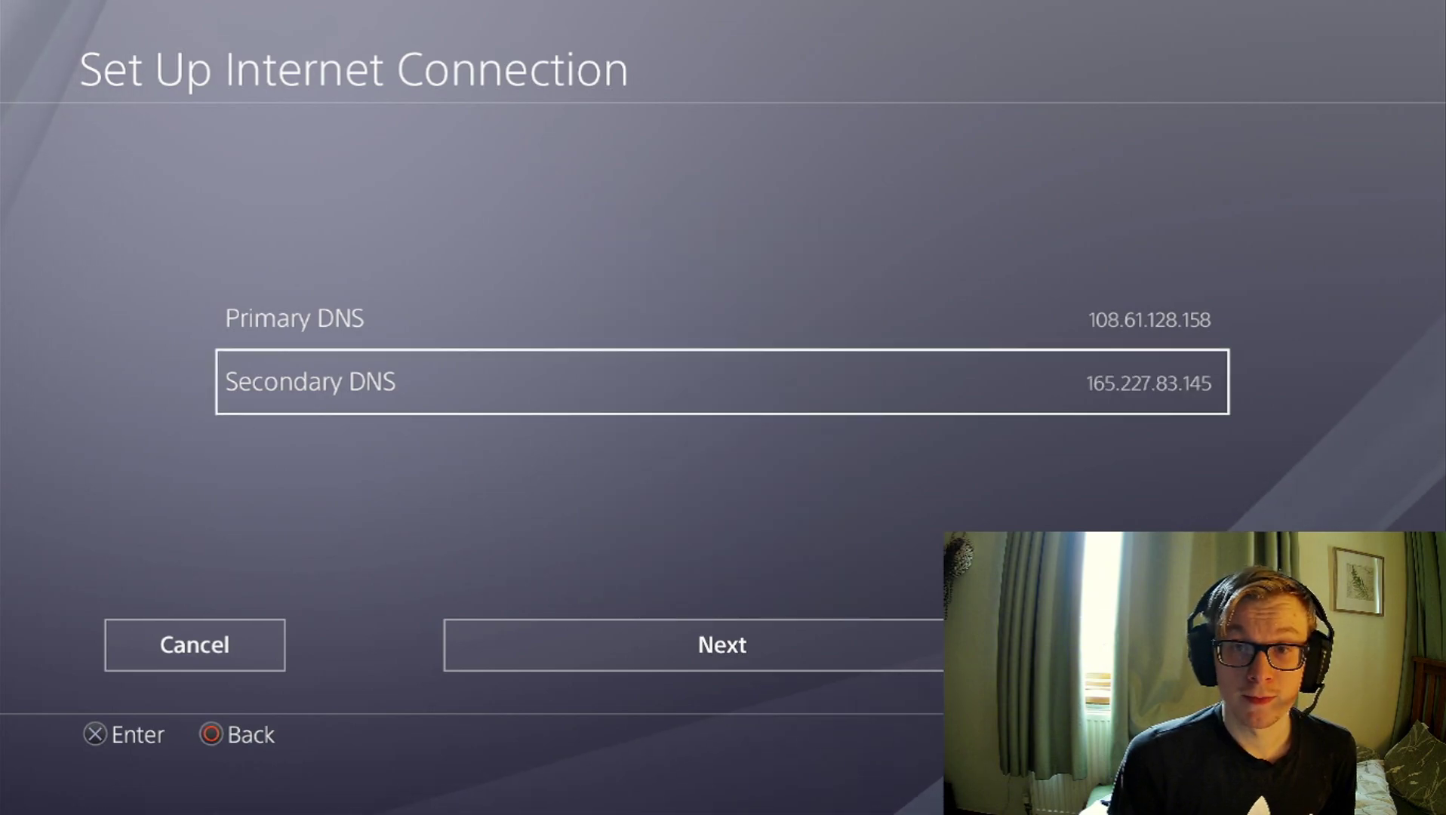
pyautogui.press('Down')
pyautogui.press('Up')
pyautogui.press('Up')
pyautogui.press('Down')
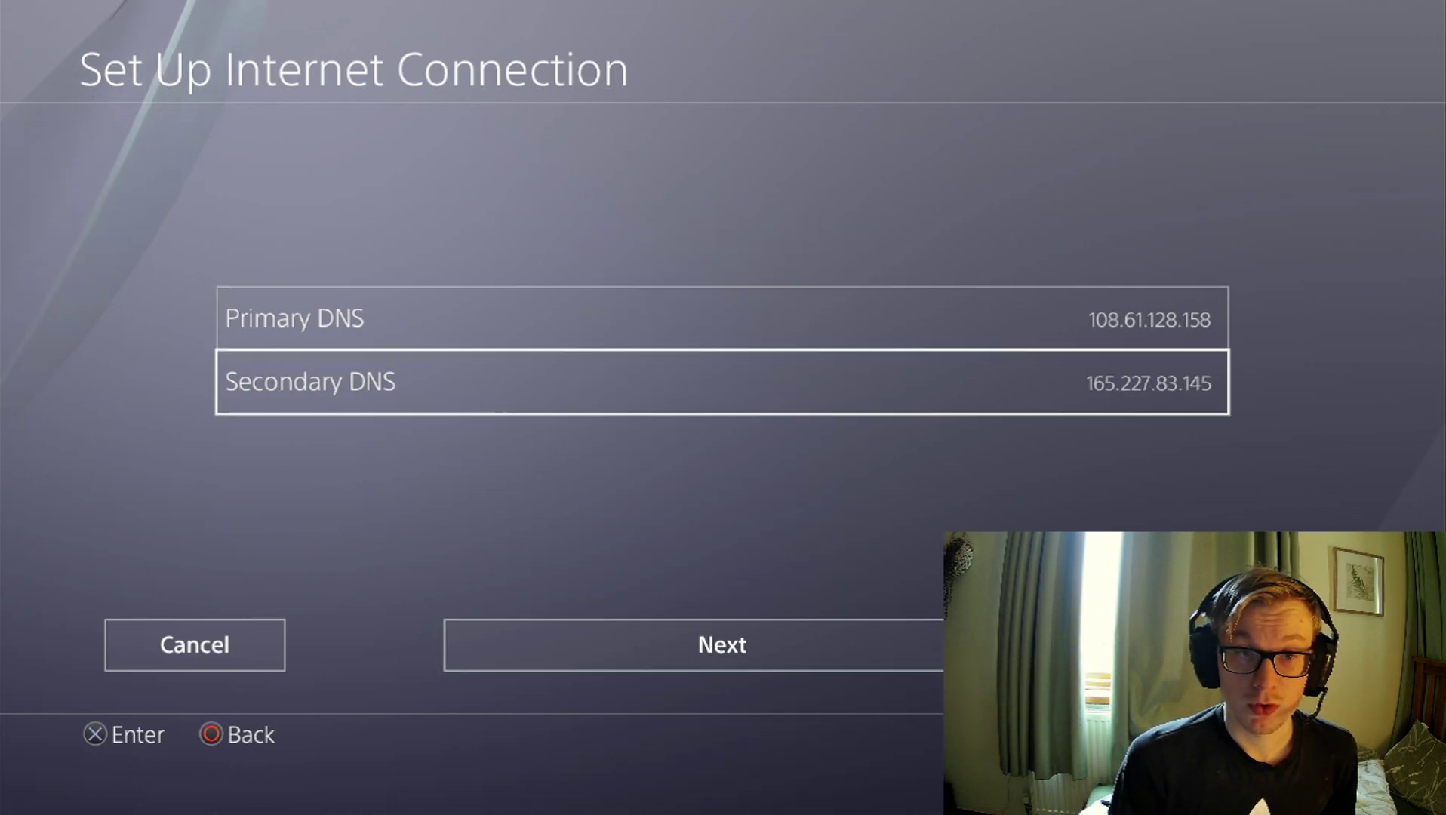
pyautogui.press('Up')
pyautogui.press('Down')
pyautogui.press('Down')
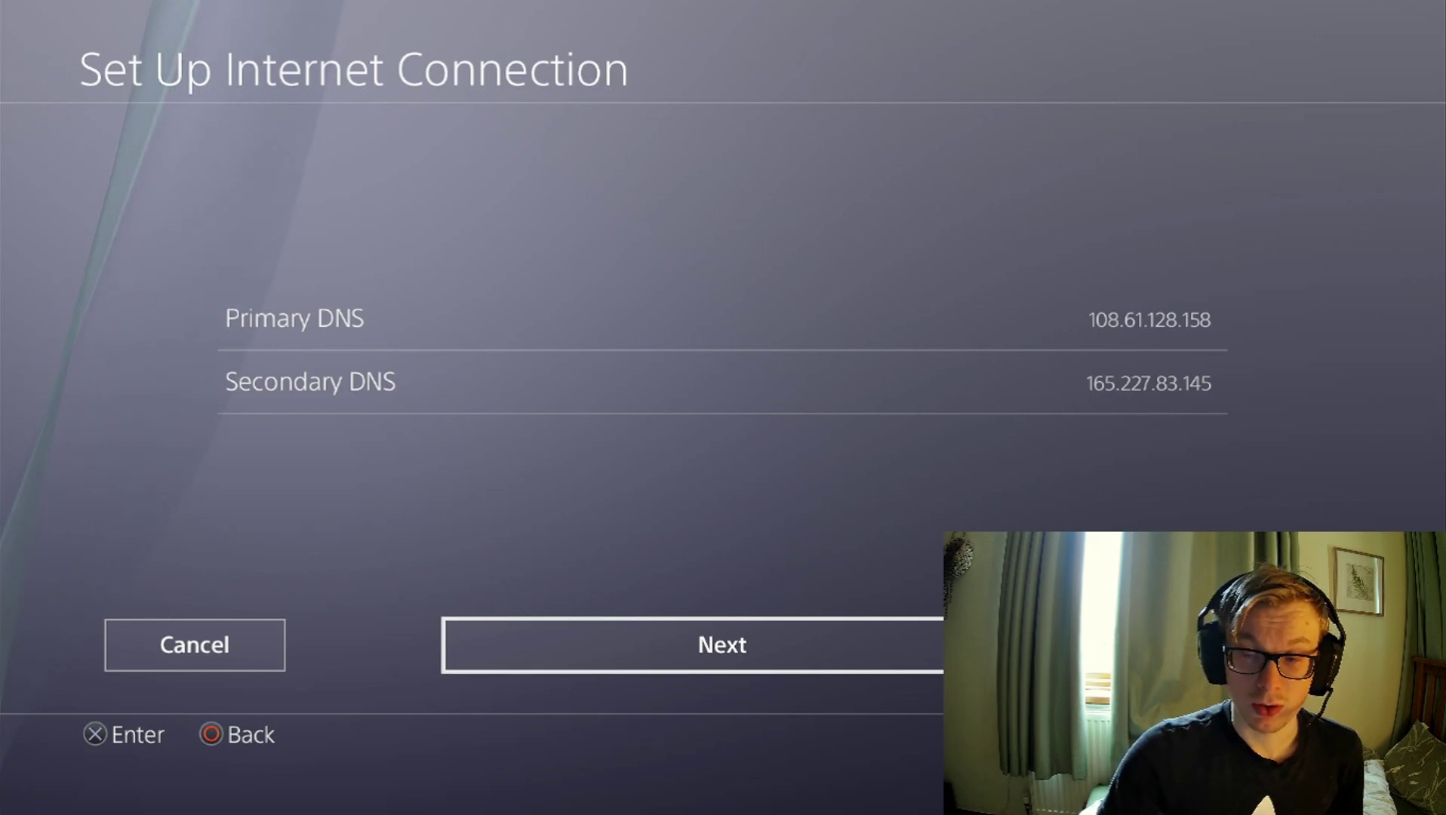
# Step: Keep MTU on Automatic, use no proxy server, and run the internet connection test successfully
pyautogui.press('Return')
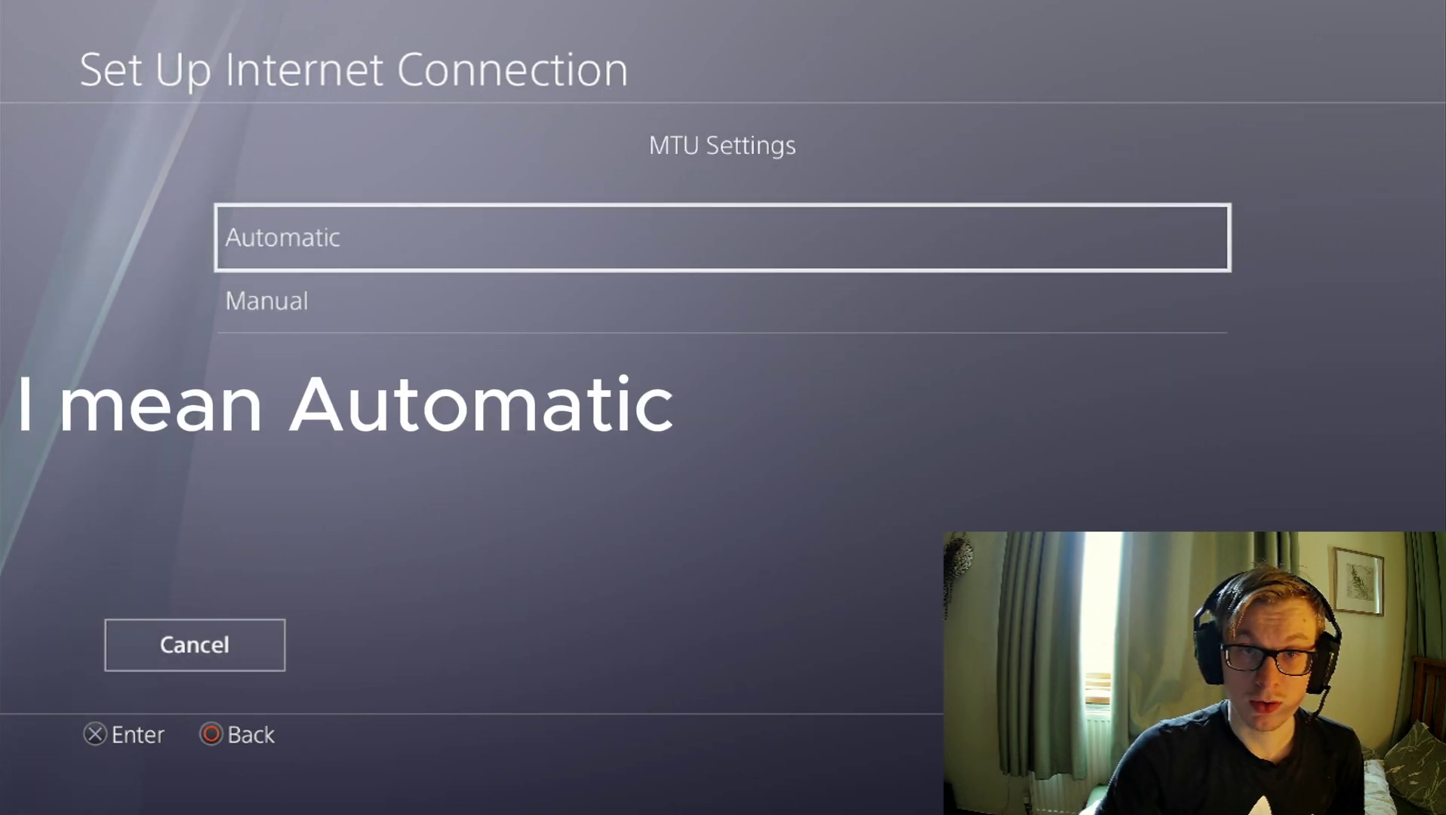
pyautogui.press('Return')
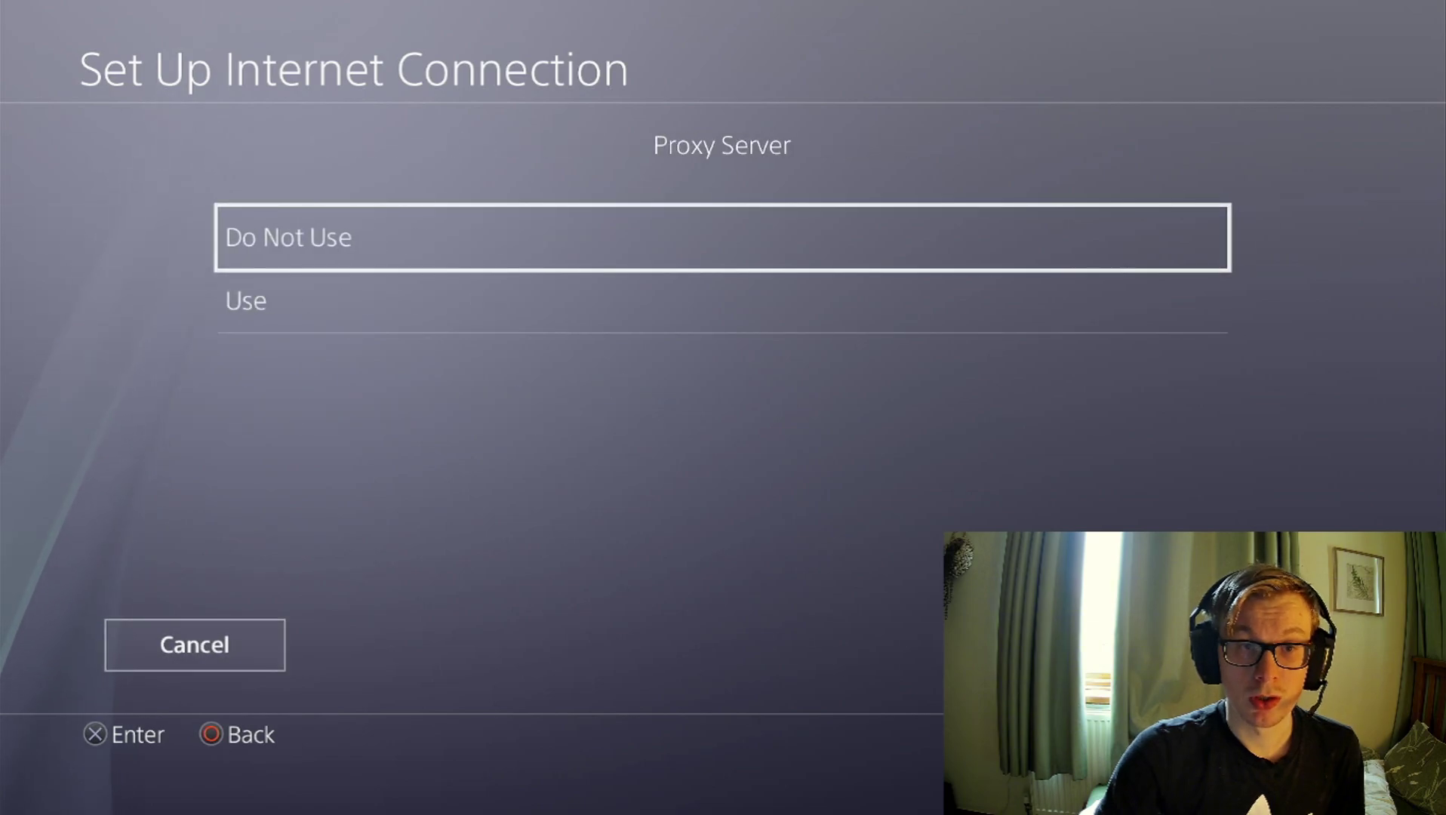
pyautogui.press('Return')
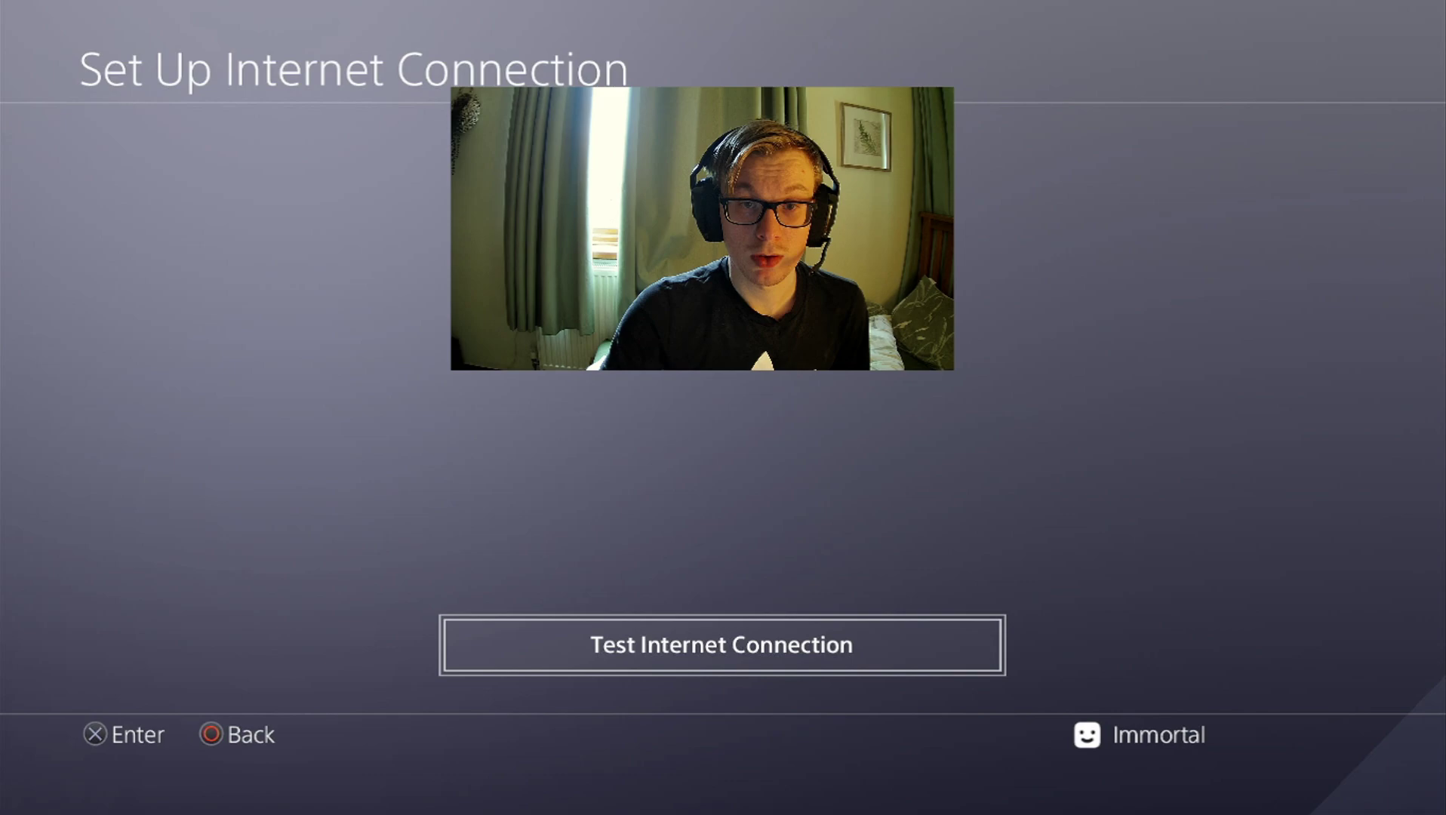
pyautogui.press('Return')
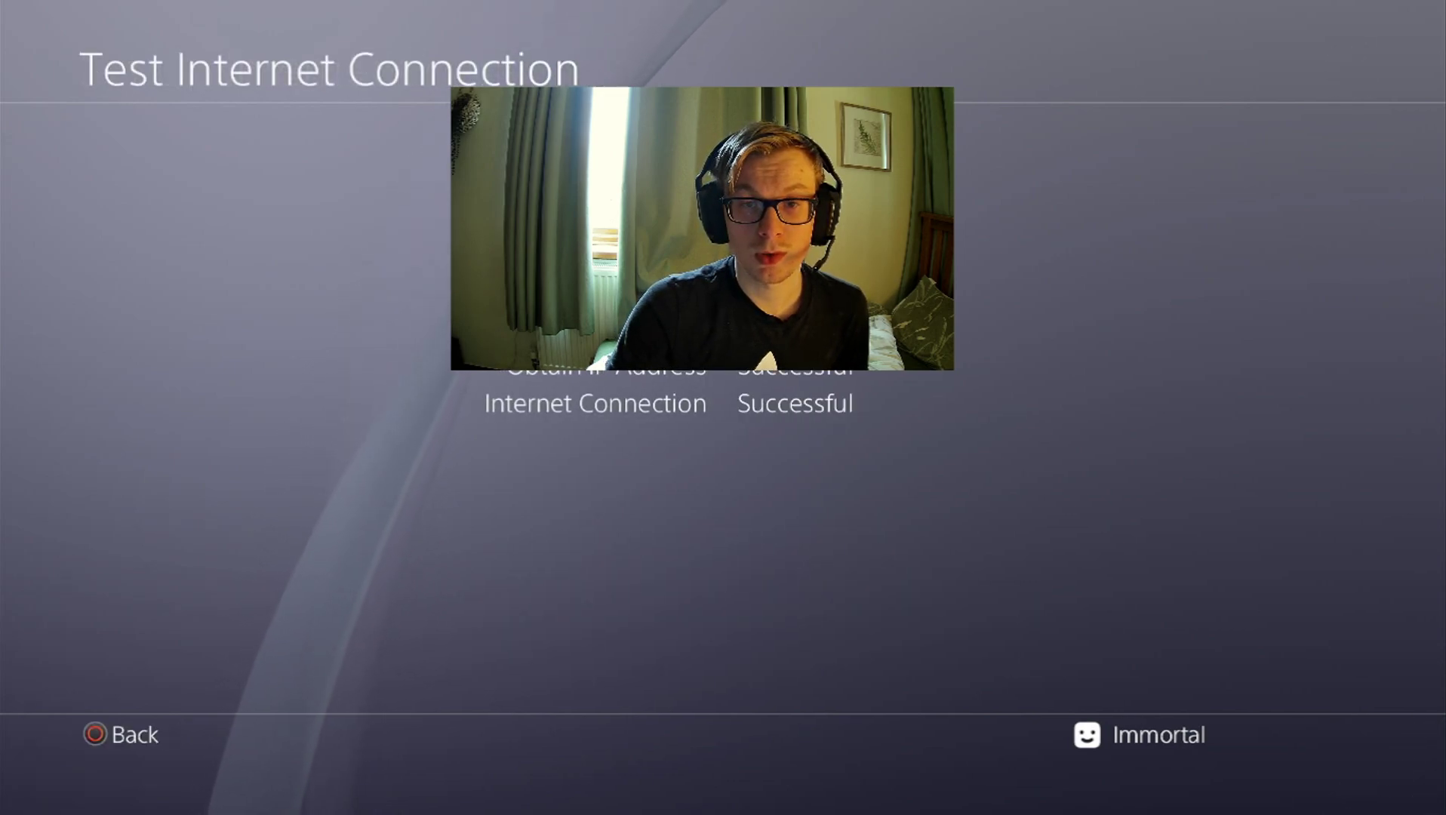
pyautogui.press('Escape')
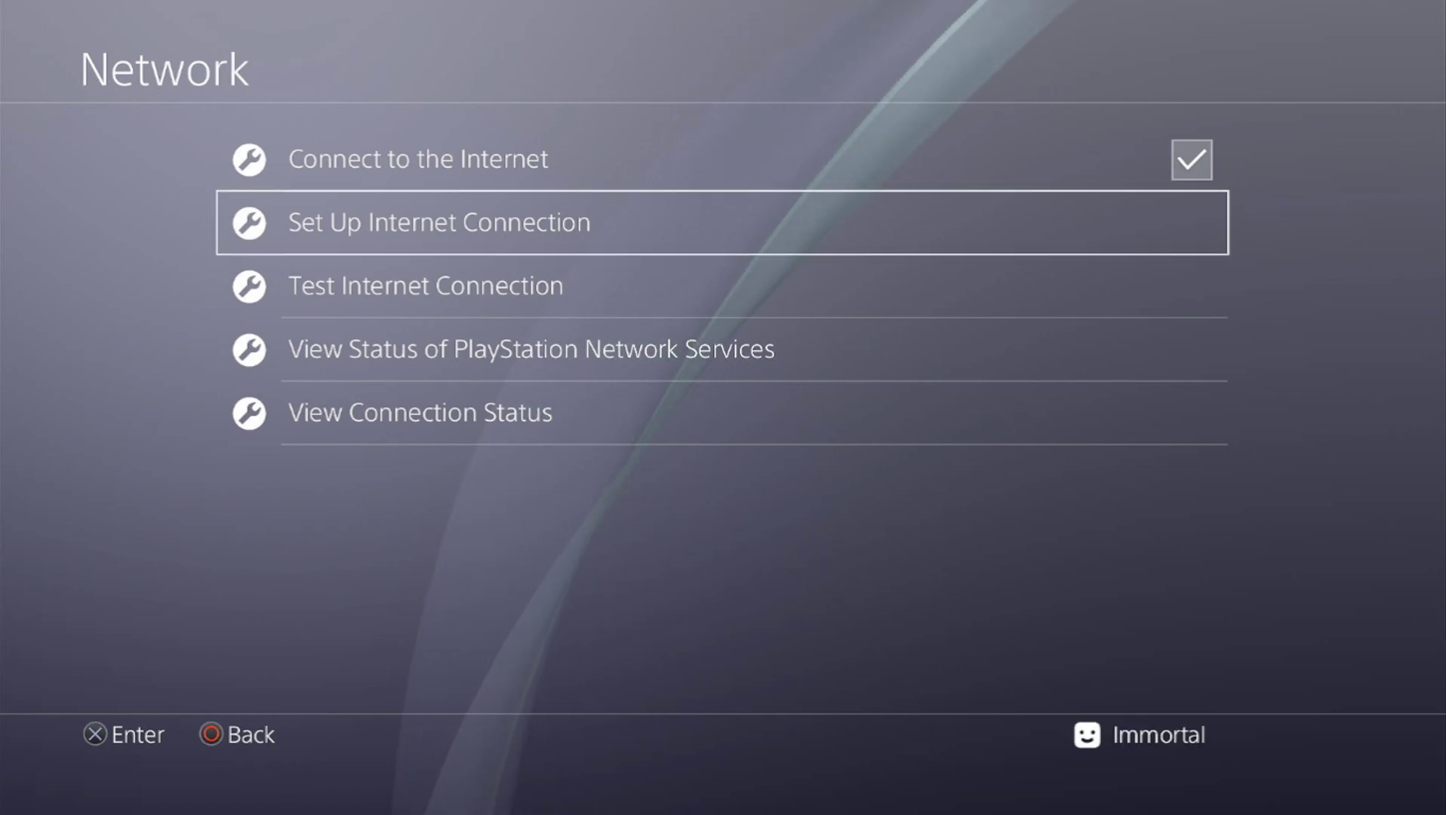
# Step: Return to Settings and launch User's Guide from User's Guide/Helpful Info
pyautogui.press('Escape')
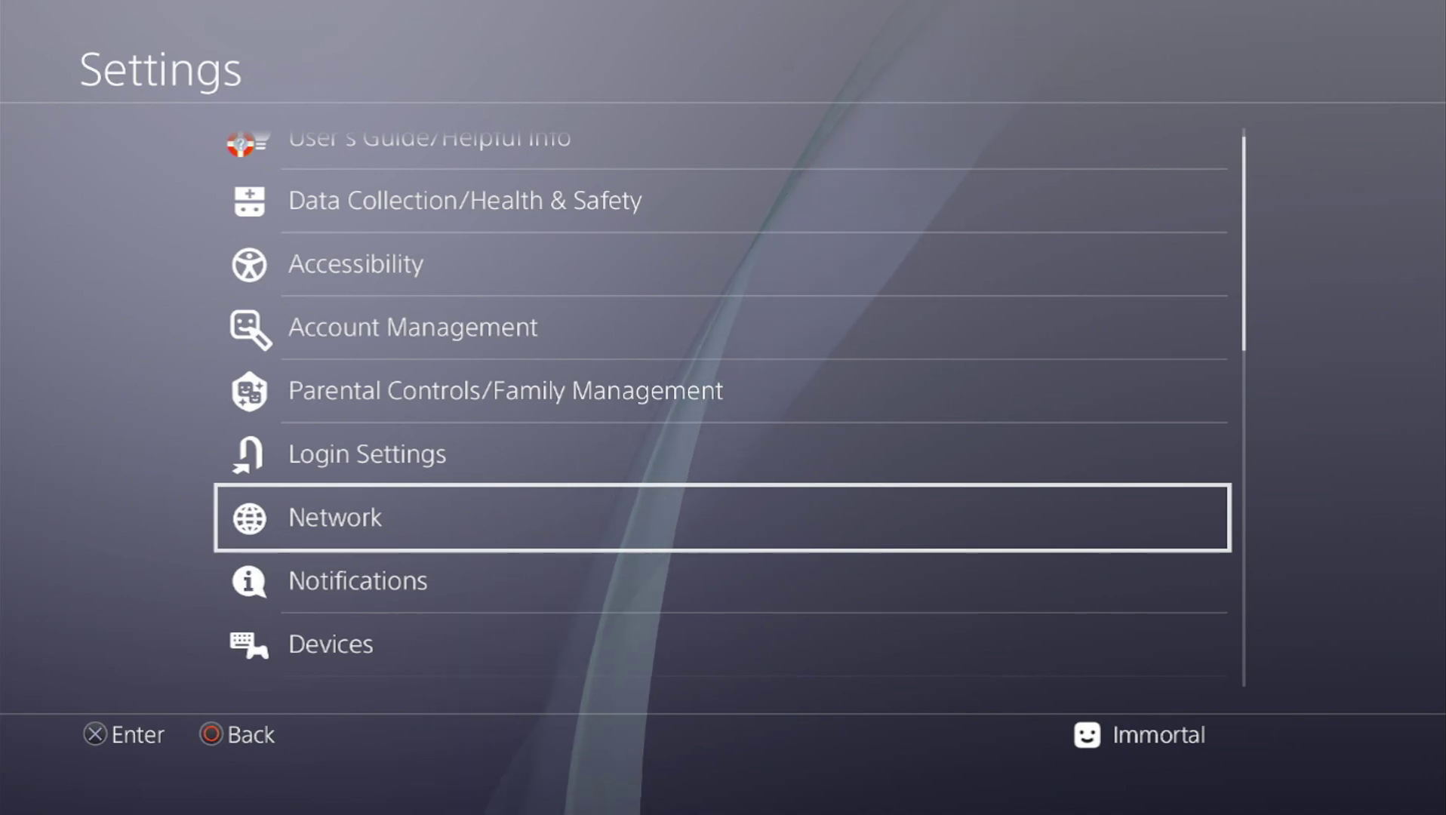
pyautogui.press('Down')
pyautogui.press('Down')
pyautogui.press('Down')
pyautogui.press('Down')
pyautogui.press('Down')
pyautogui.press('Down')
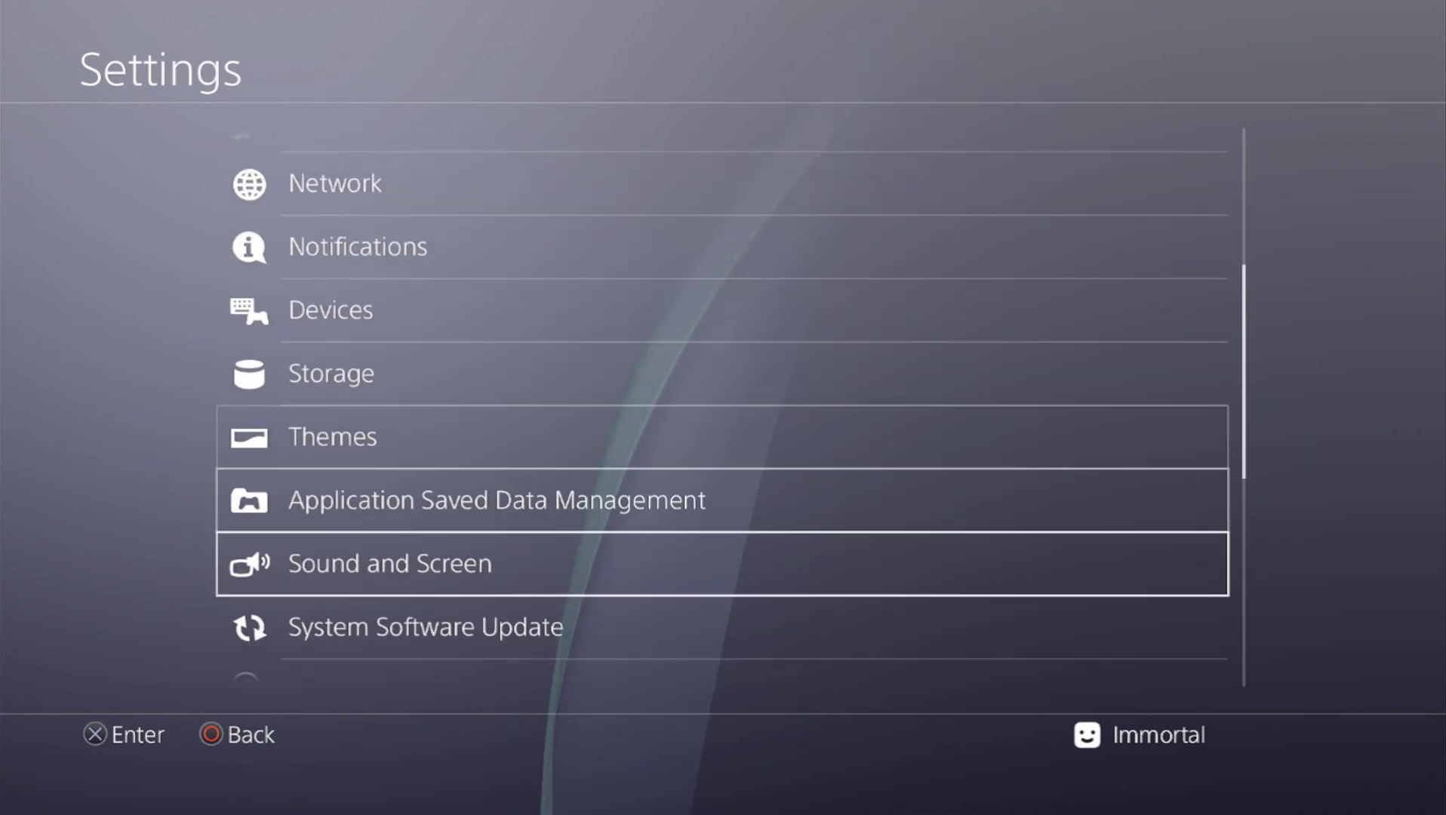
pyautogui.press('Escape')
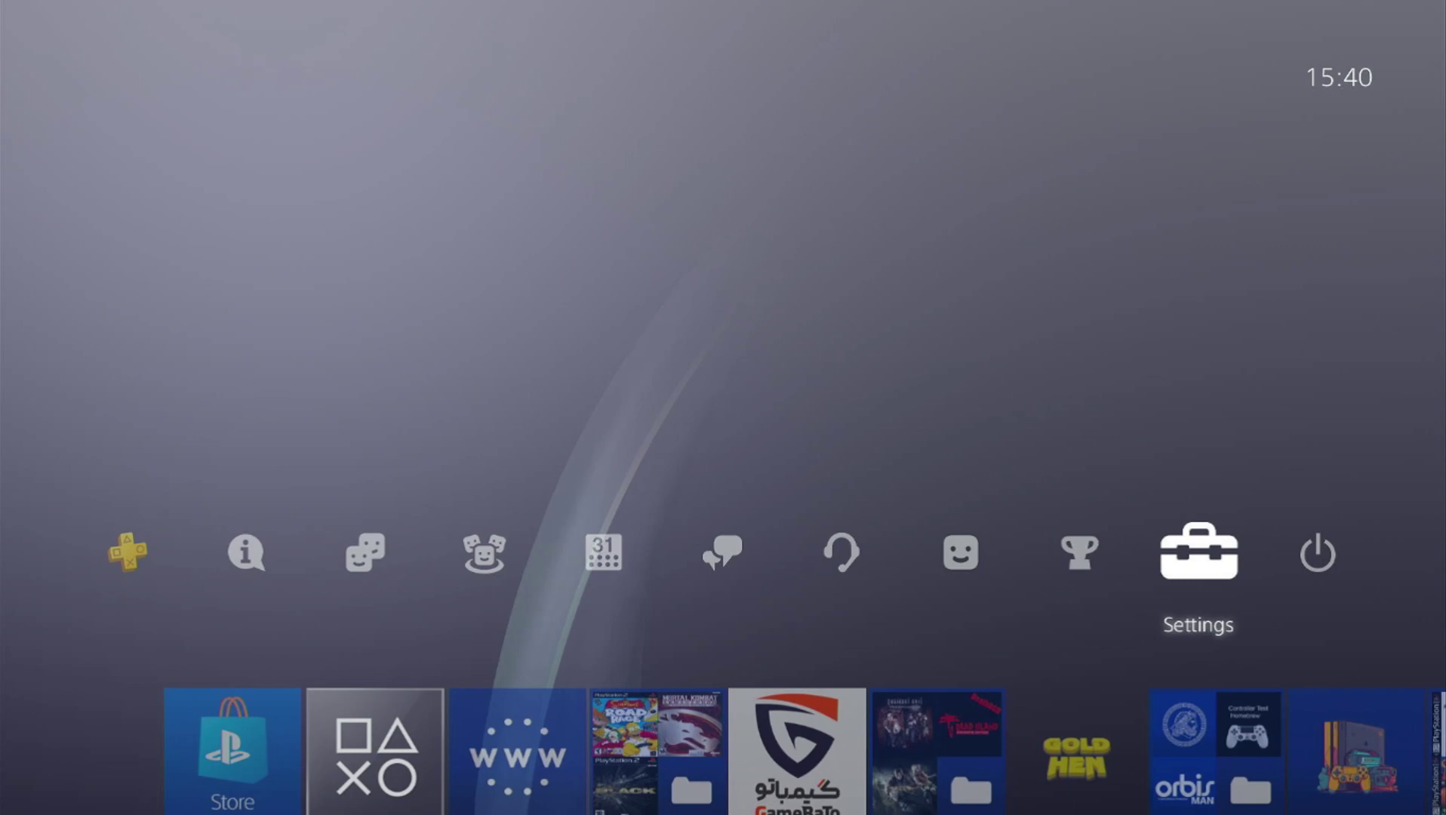
pyautogui.press('Return')
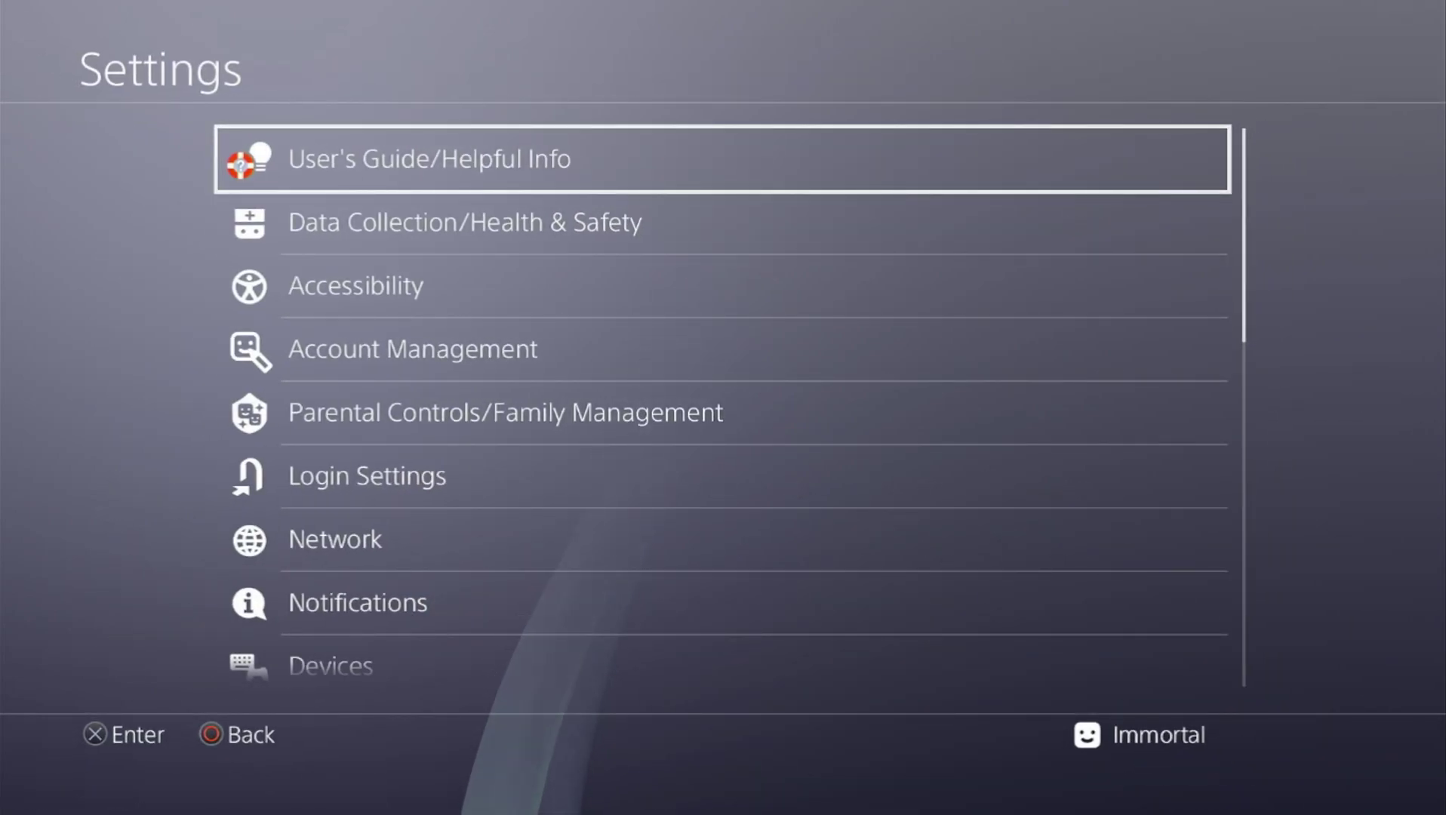
pyautogui.press('Return')
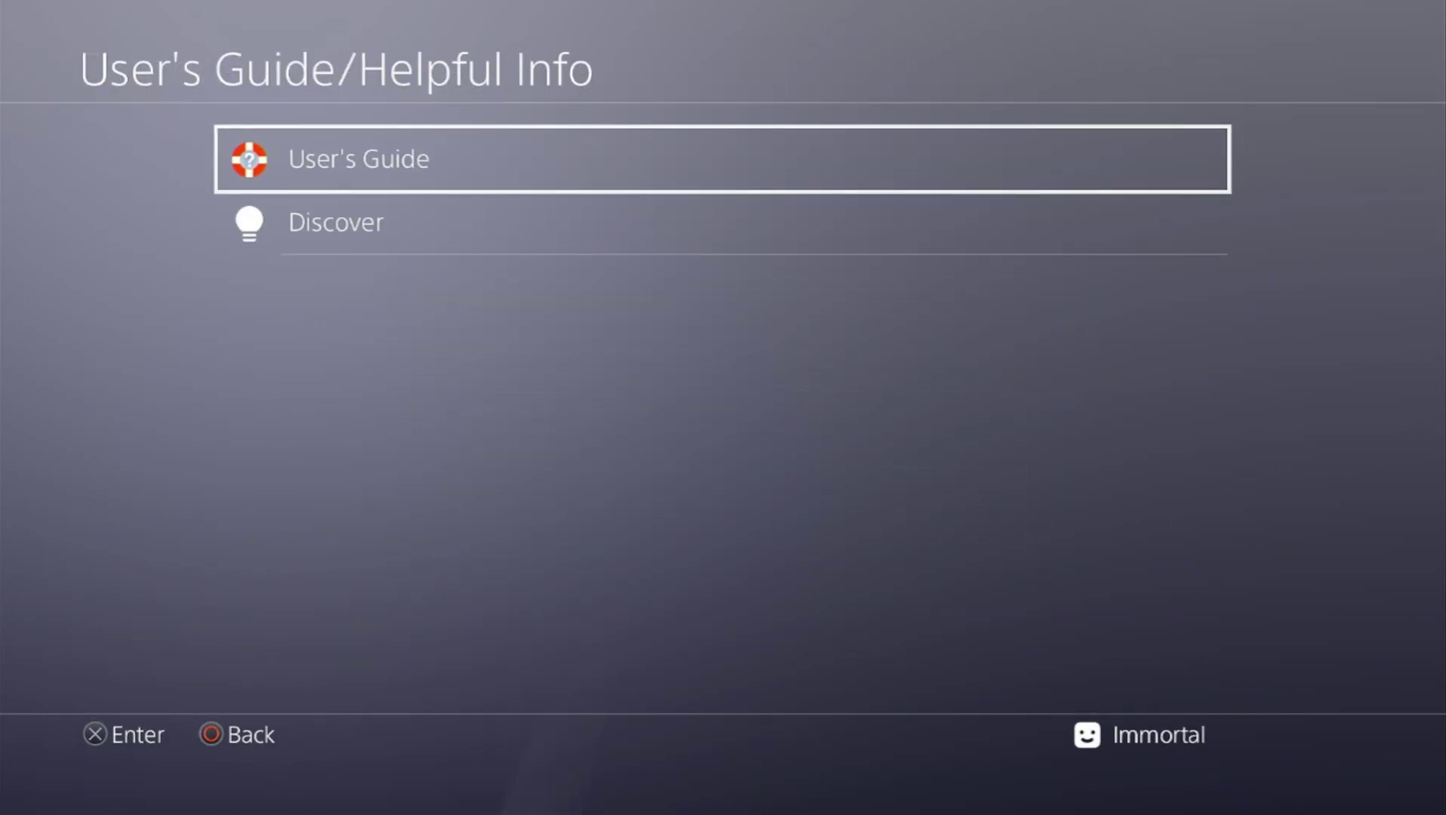
pyautogui.press('Return')
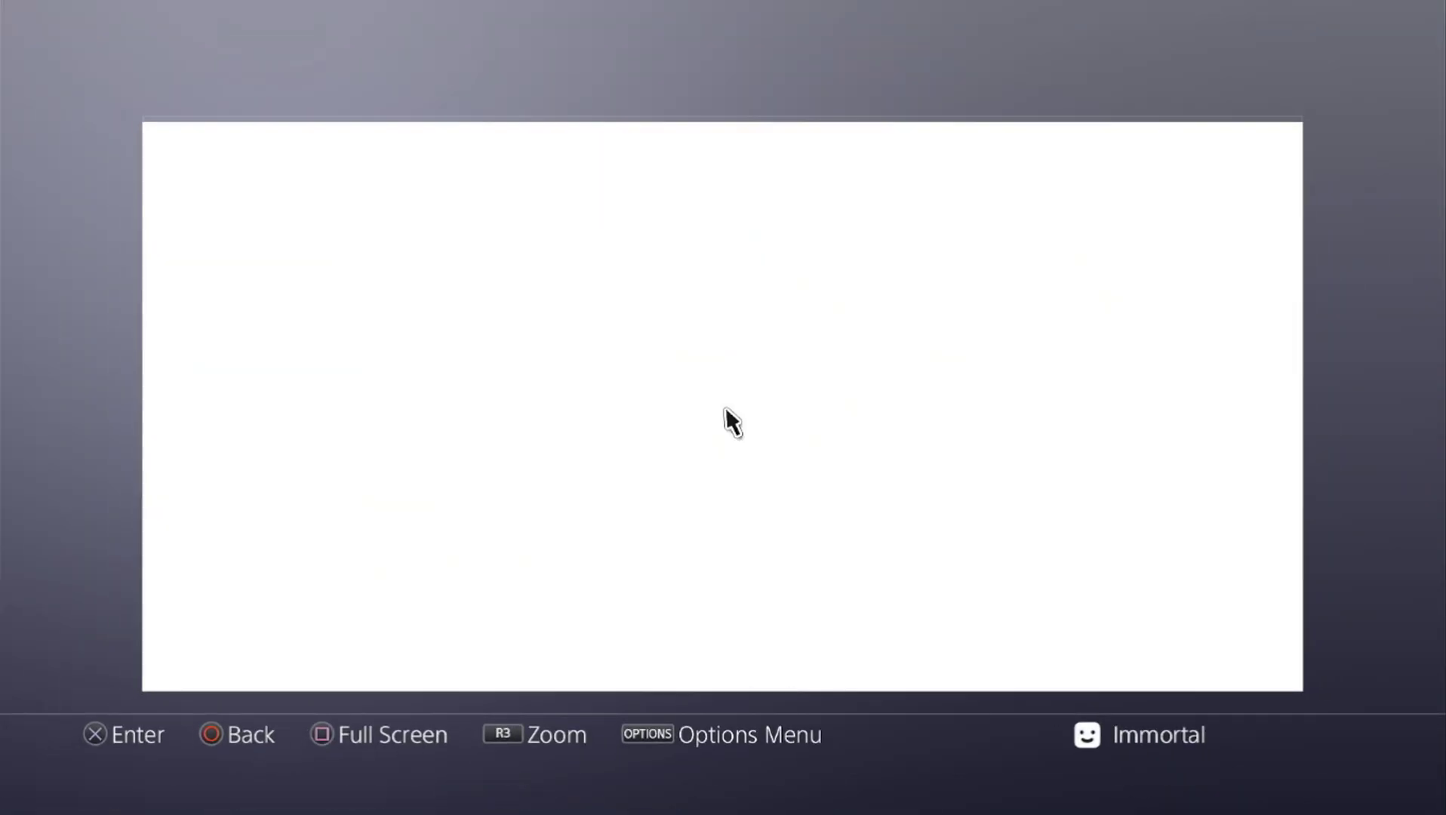
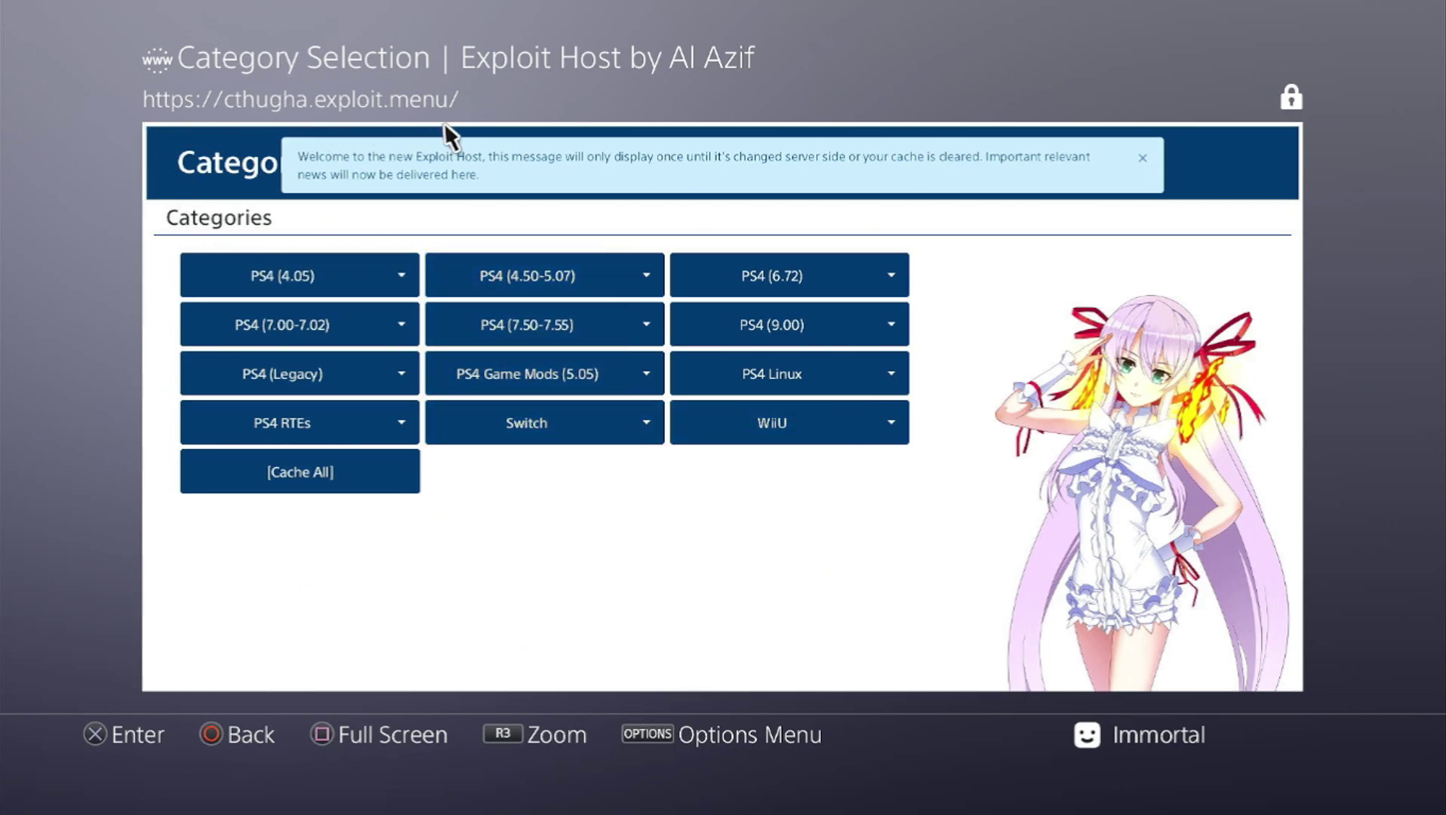
# Step: Exit the PS4 browser to the home screen and relaunch the Internet Browser
pyautogui.press('super')
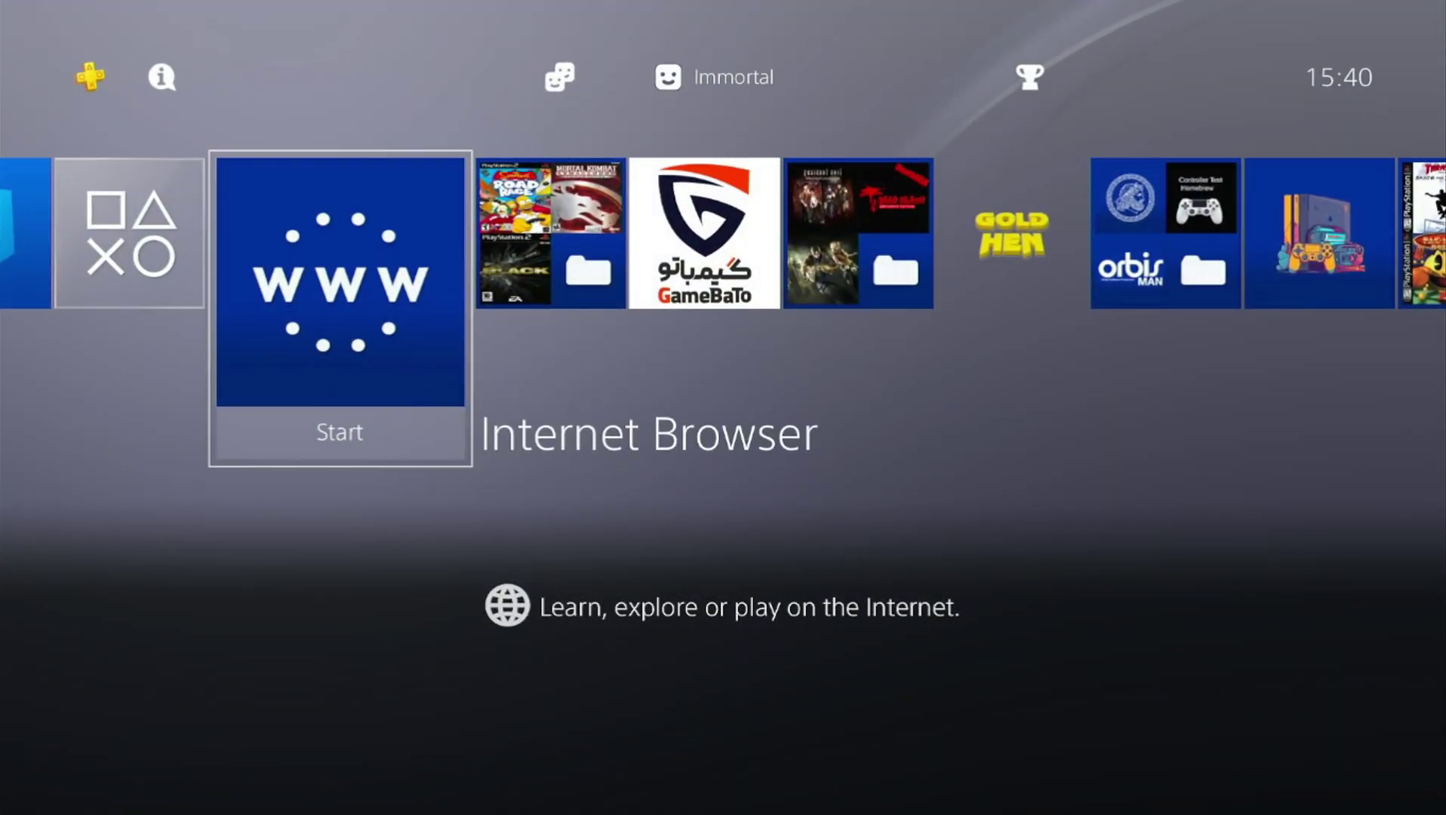
pyautogui.press('Return')
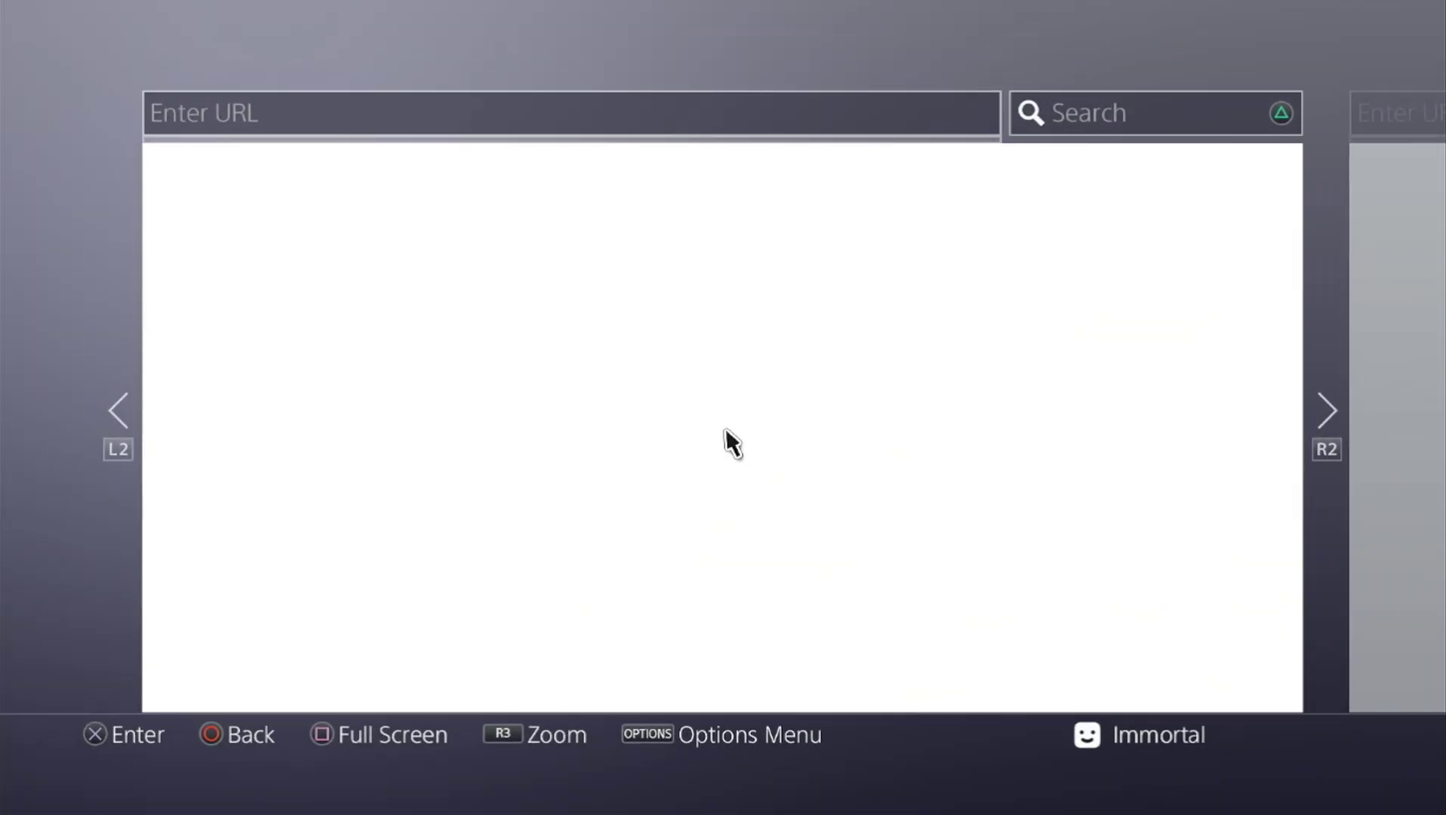
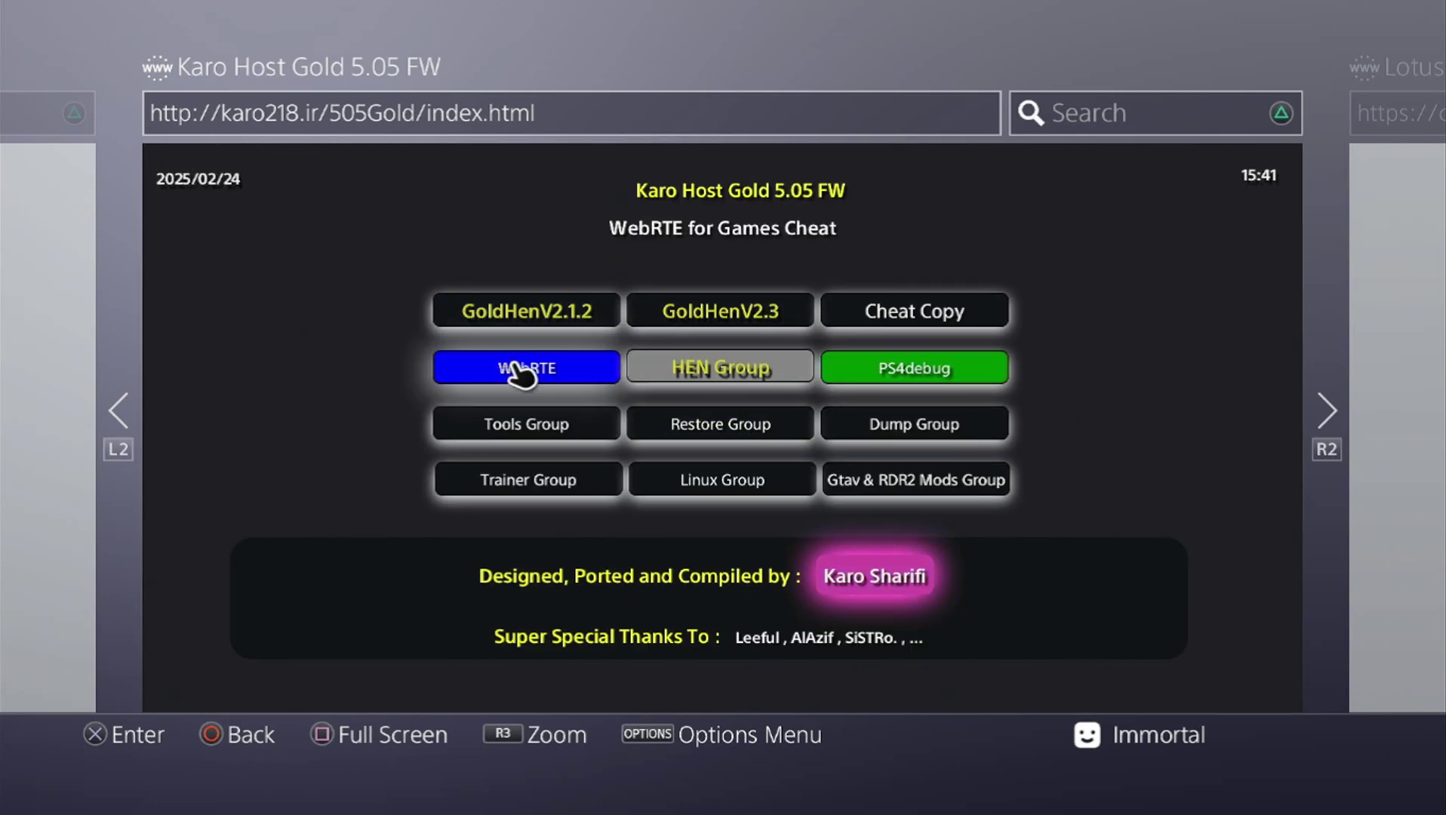
# Step: Switch to the Exploit Host by Al Azif tab, then go to the PS4 home screen and open Settings
pyautogui.hotkey('ctrl', 'shift', 'Tab')
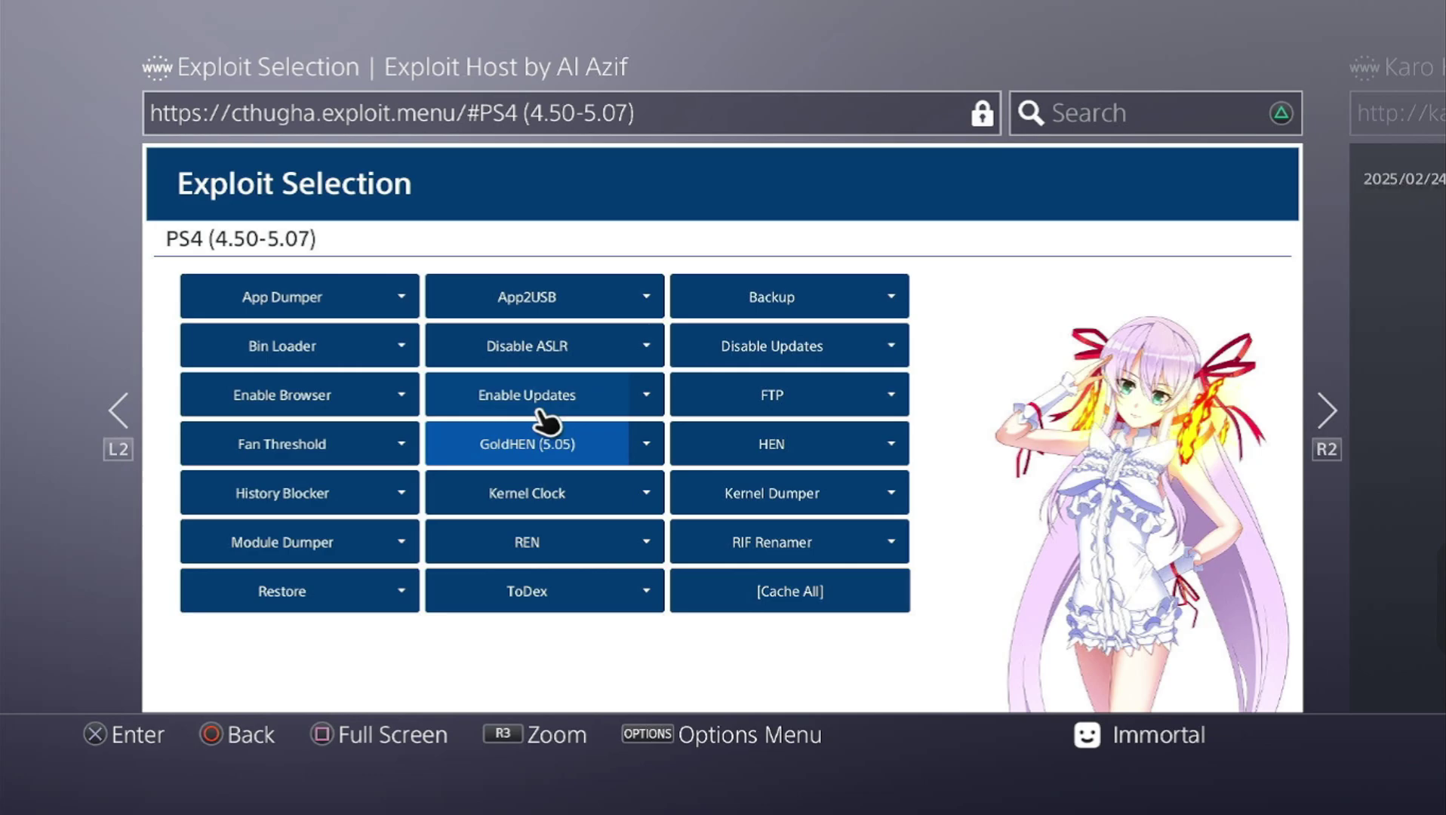
pyautogui.press('super')
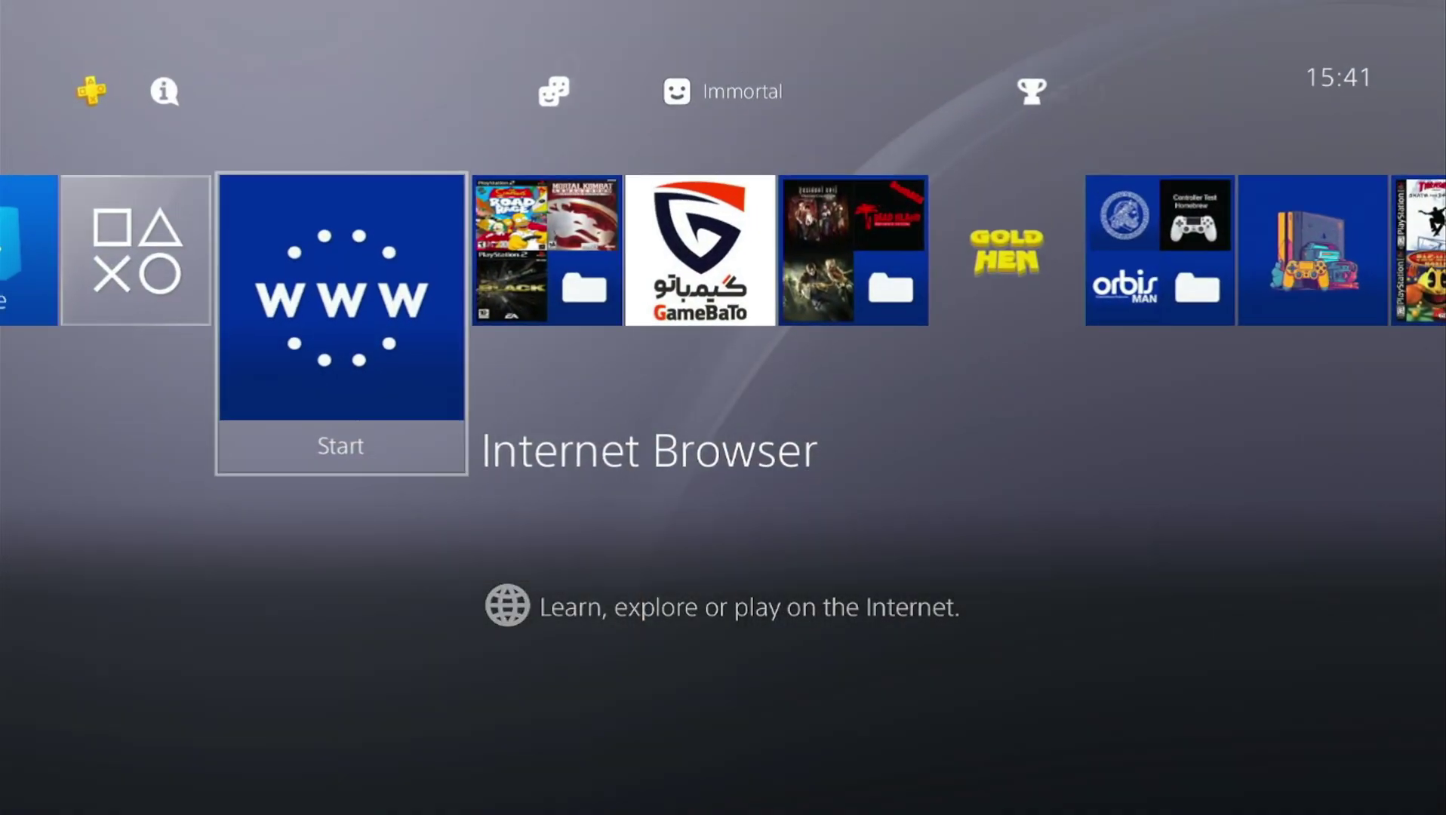
pyautogui.press('Up')
pyautogui.press('Return')
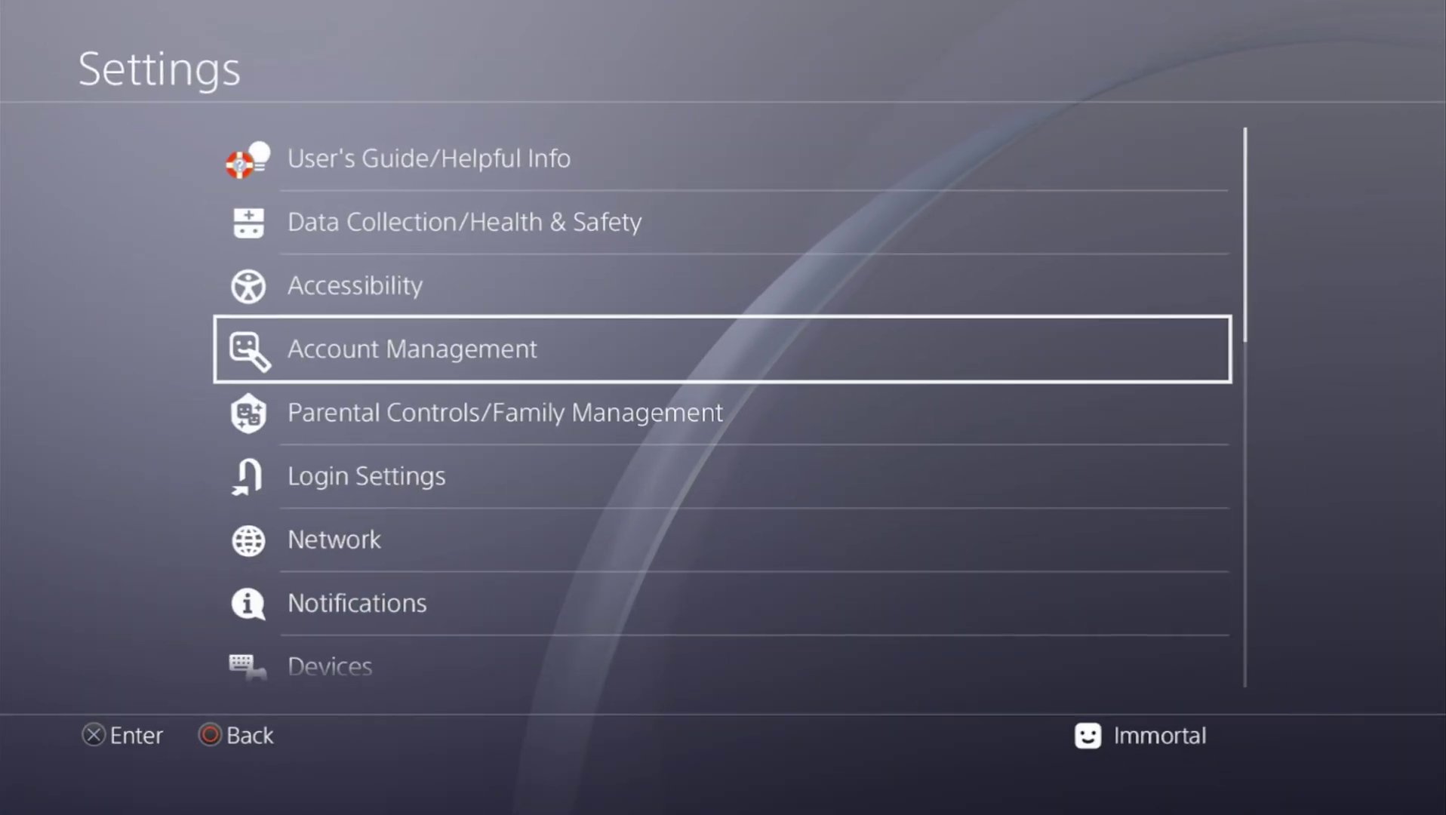
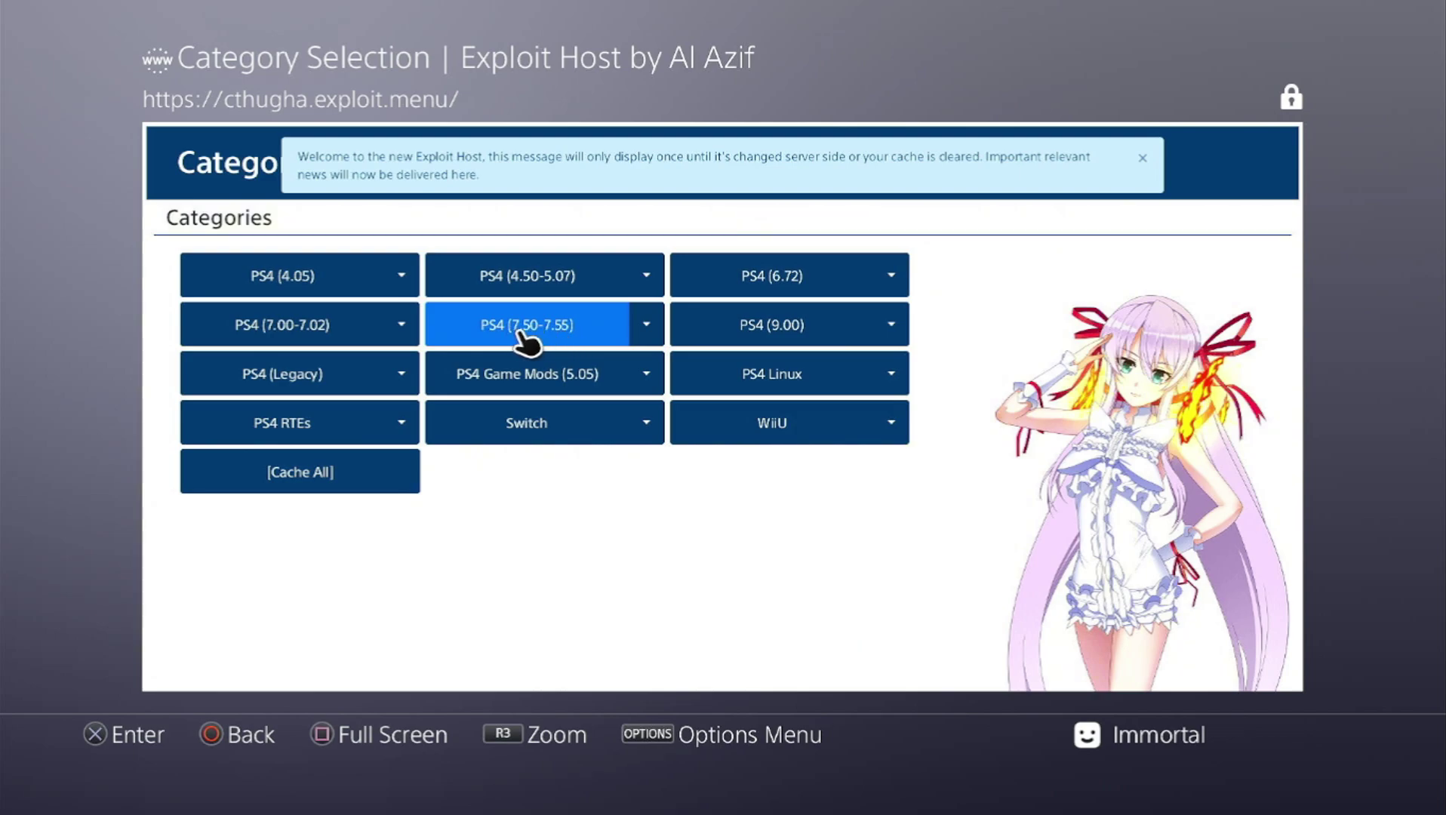
# Step: Choose the PS4 (4.50-5.07) category to list its available exploit payloads
pyautogui.click(580, 286)
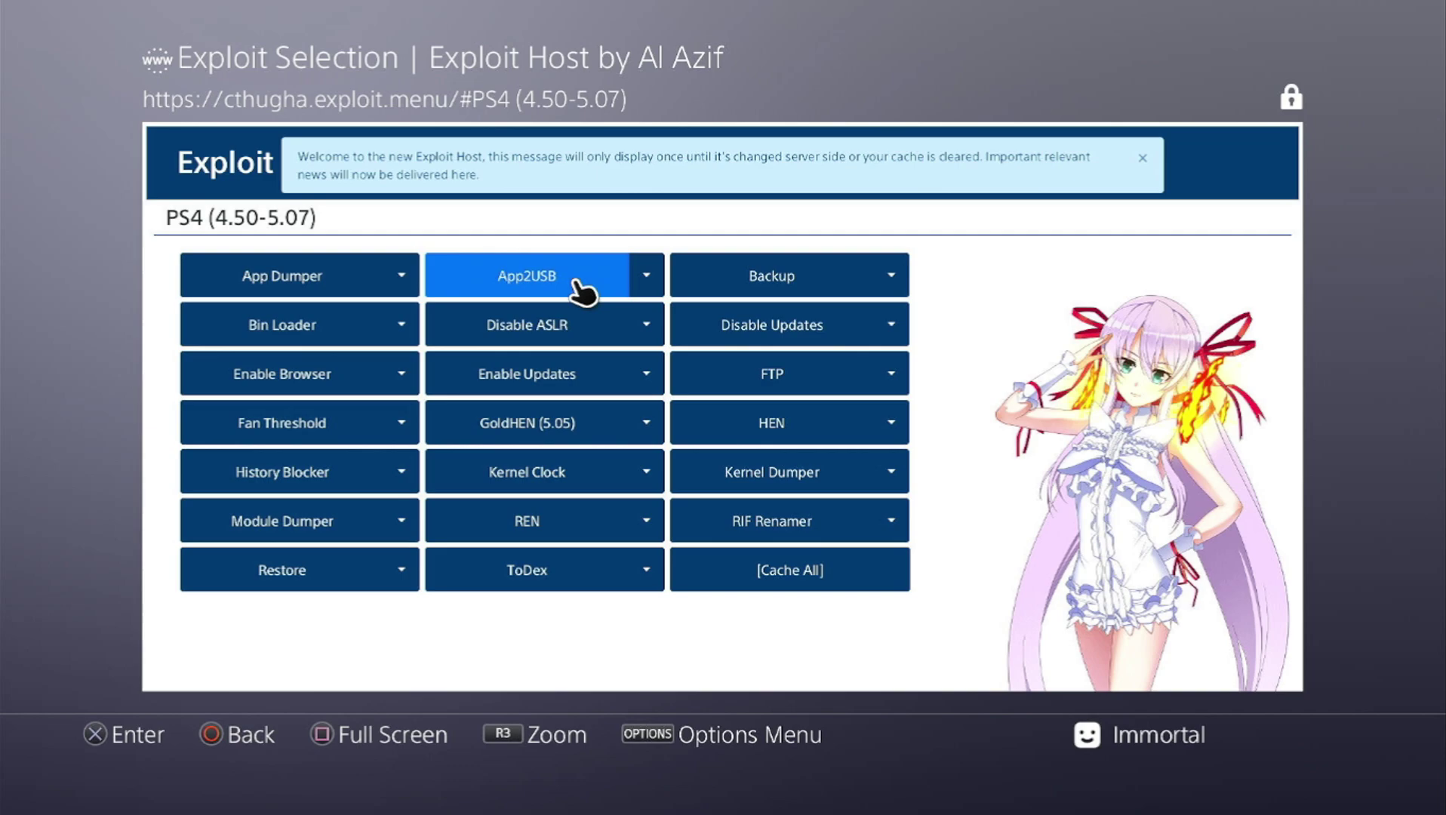
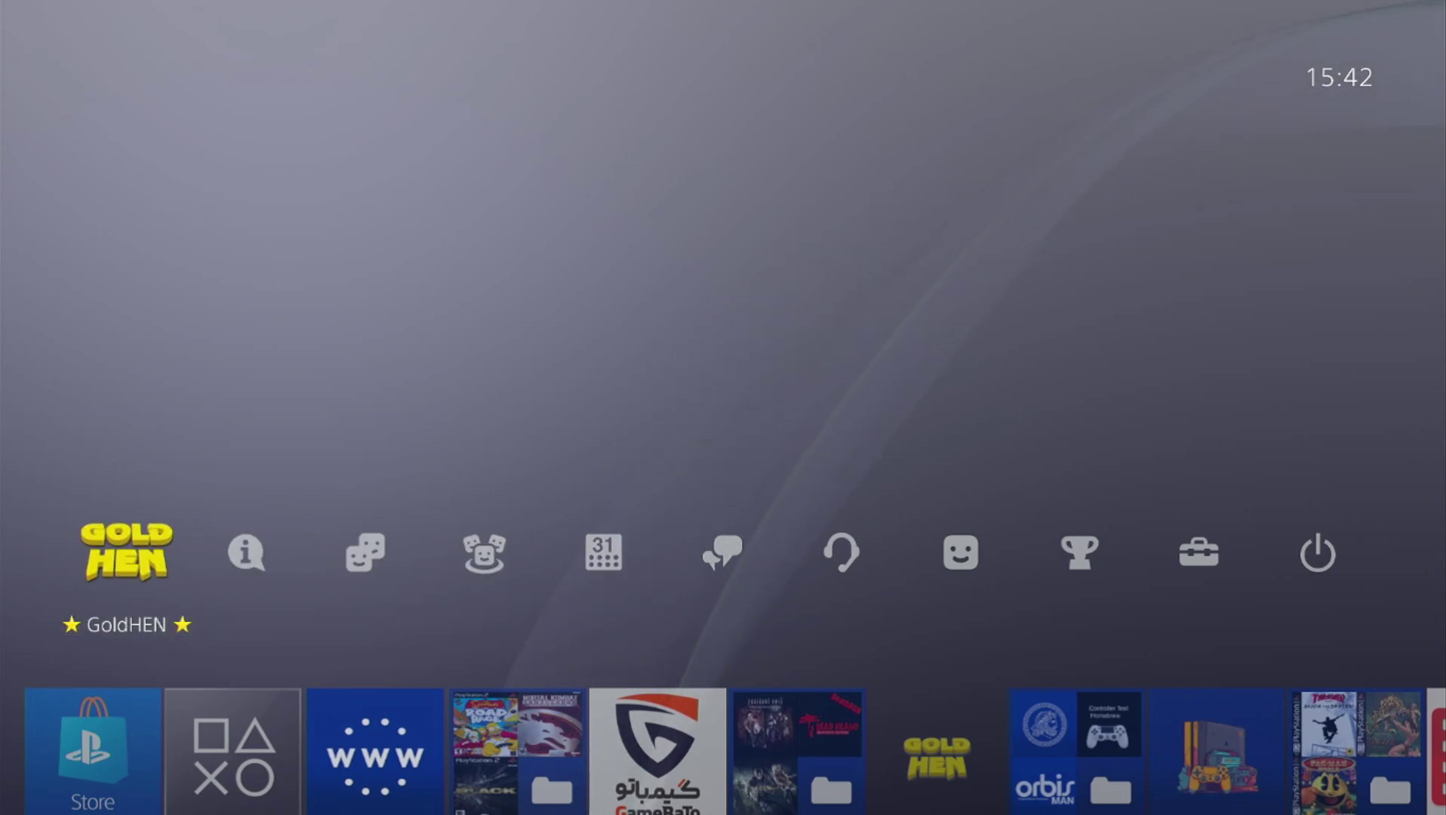
# Step: Review GoldHEN's Debug Settings, including Enable Search Subdirectories and Enable Game Debug Settings
pyautogui.press('Return')
pyautogui.press('Down')
pyautogui.press('Down')
pyautogui.press('Down')
pyautogui.press('Down')
pyautogui.press('Down')
pyautogui.press('Down')
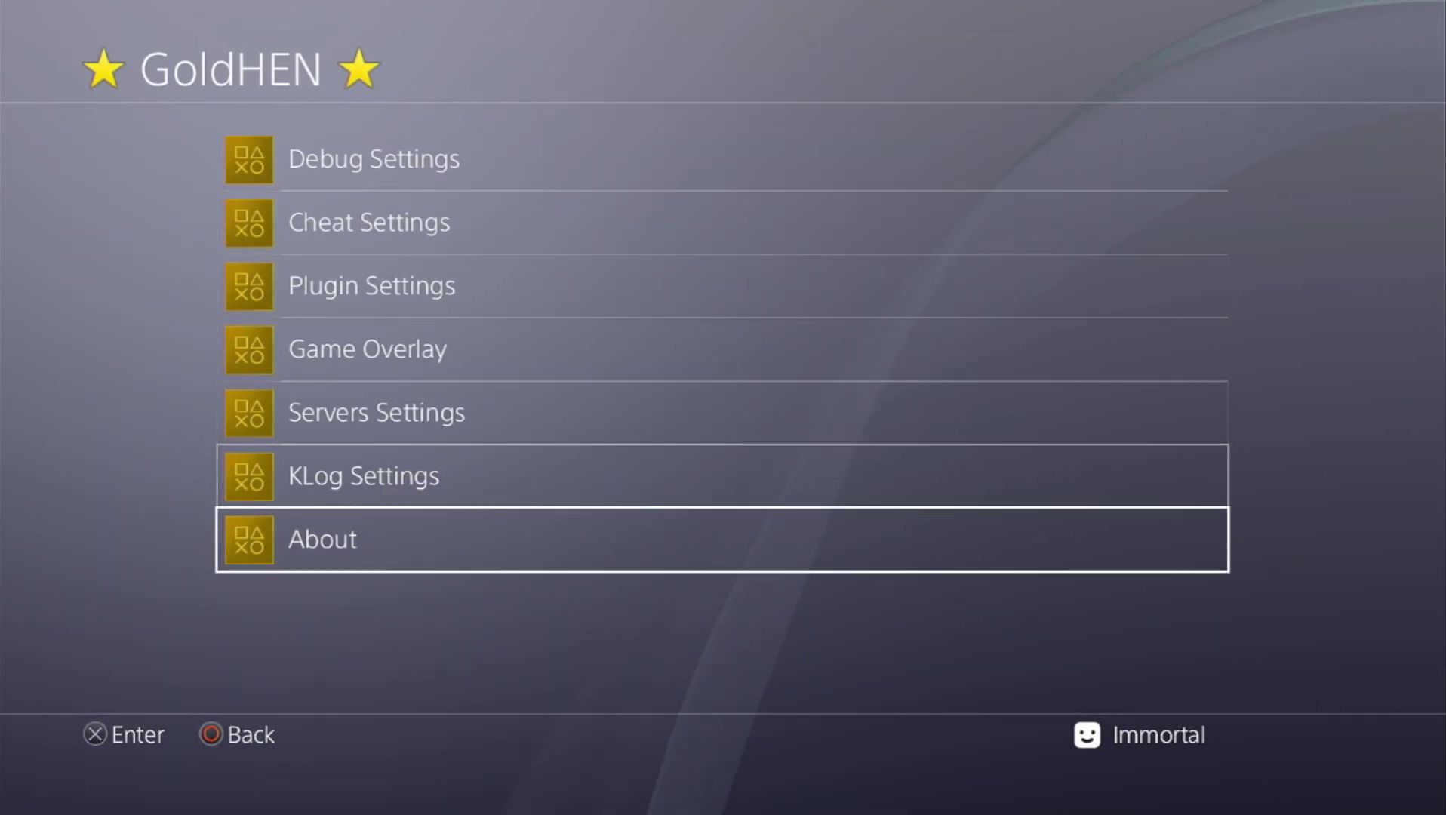
pyautogui.press('Up')
pyautogui.press('Up')
pyautogui.press('Up')
pyautogui.press('Up')
pyautogui.press('Up')
pyautogui.press('Up')
pyautogui.press('Return')
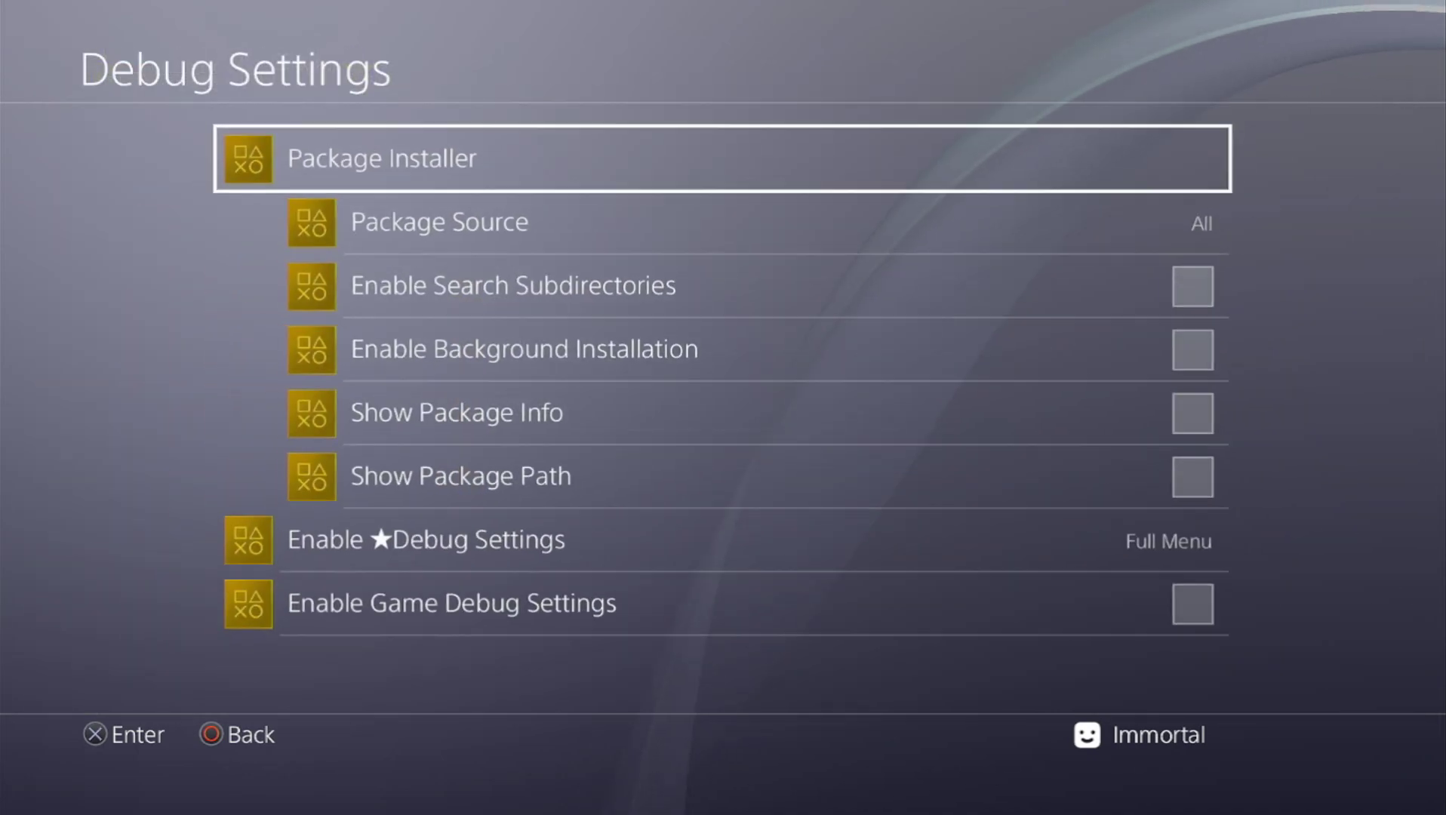
pyautogui.press('Down')
pyautogui.press('Down')
pyautogui.press('Down')
pyautogui.press('Down')
pyautogui.press('Down')
pyautogui.press('Down')
pyautogui.press('Down')
pyautogui.press('Up')
pyautogui.press('Up')
pyautogui.press('Up')
pyautogui.press('Up')
pyautogui.press('Up')
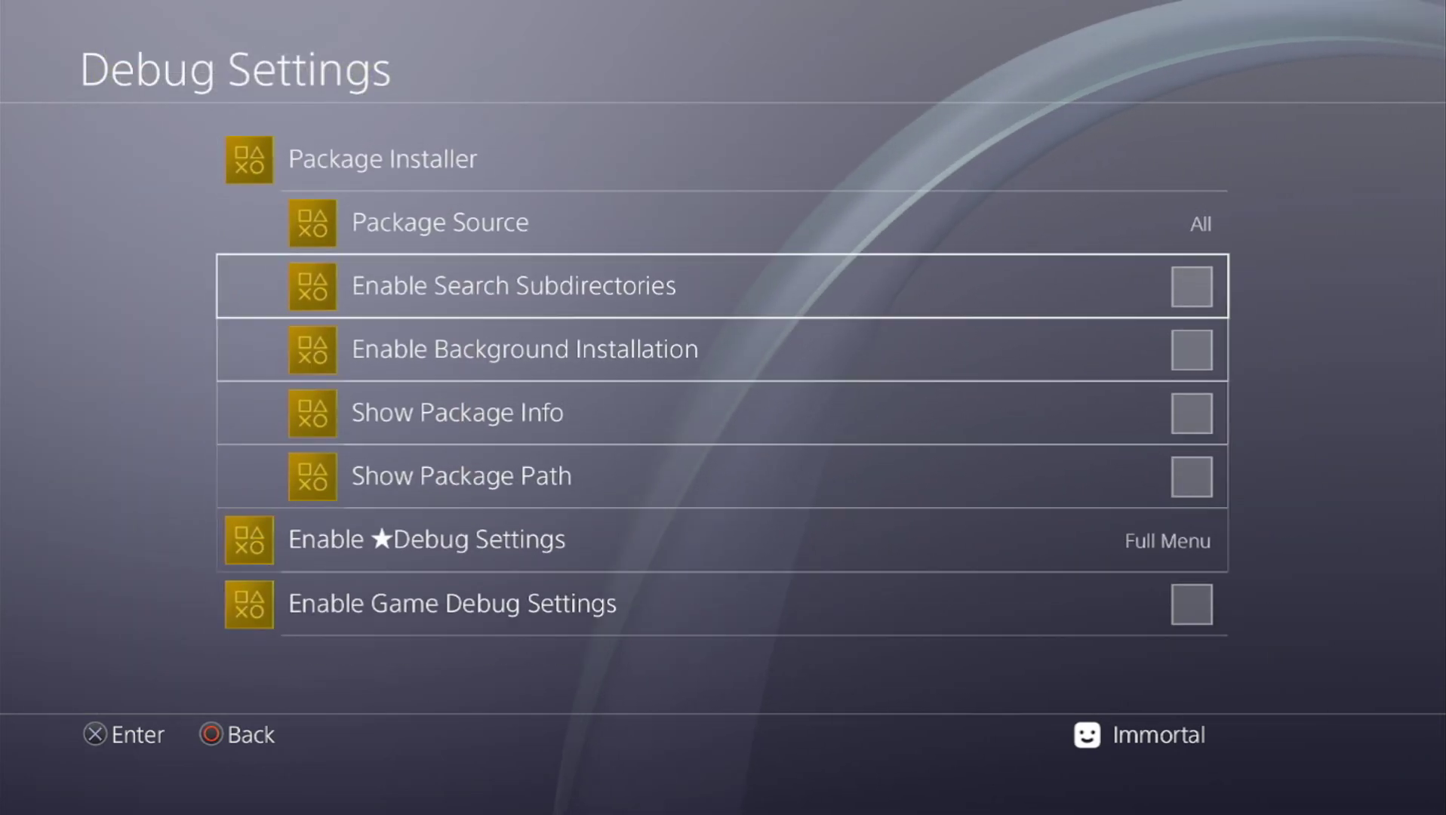
pyautogui.press('Down')
pyautogui.press('Down')
pyautogui.press('Down')
pyautogui.press('Down')
pyautogui.press('Down')
pyautogui.press('Escape')
# Step: Look through GoldHEN's Cheat Settings, down to Show TitleID, and its Plugin Settings
pyautogui.press('Down')
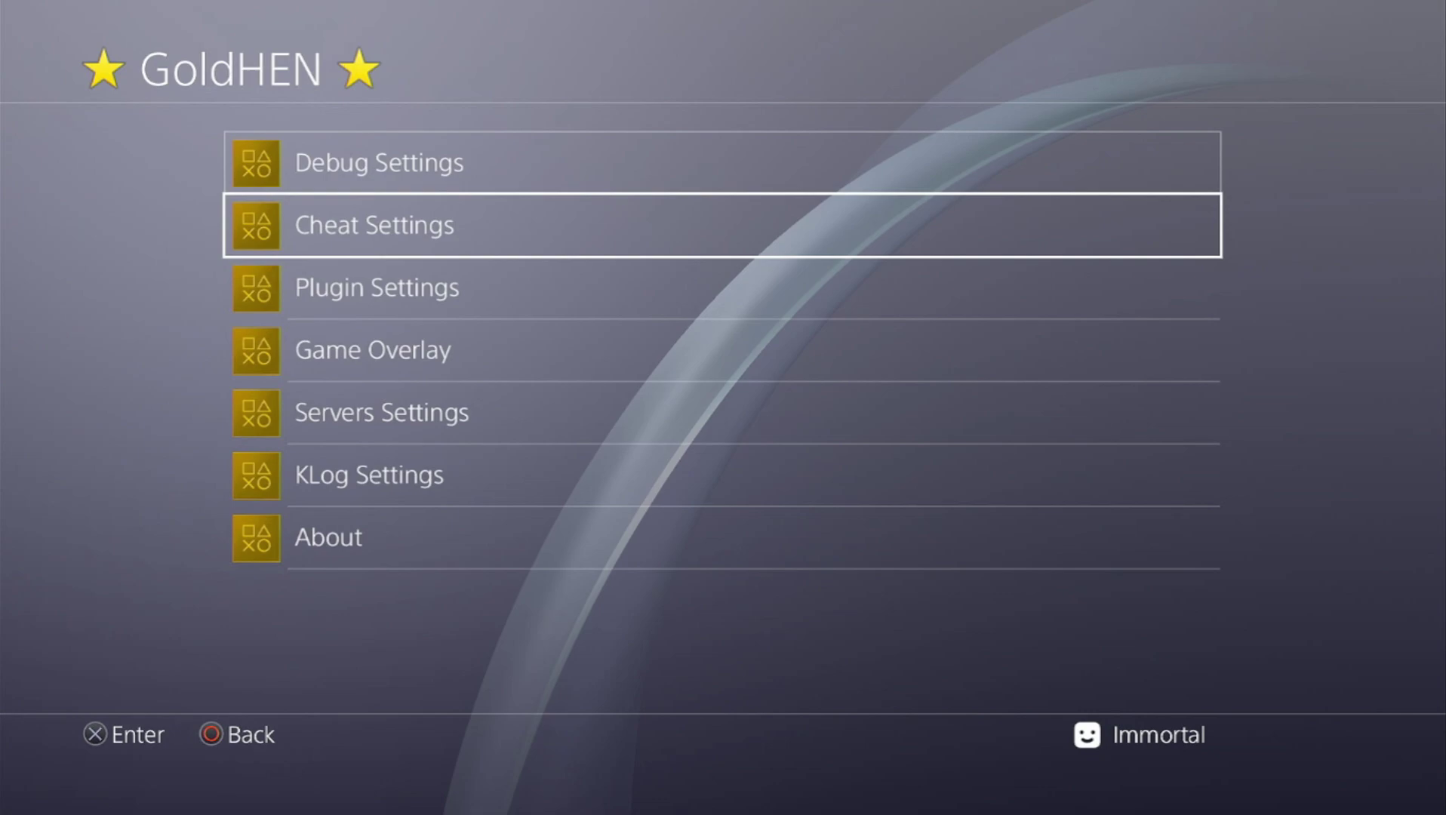
pyautogui.press('Return')
pyautogui.press('Down')
pyautogui.press('Down')
pyautogui.press('Down')
pyautogui.press('Escape')
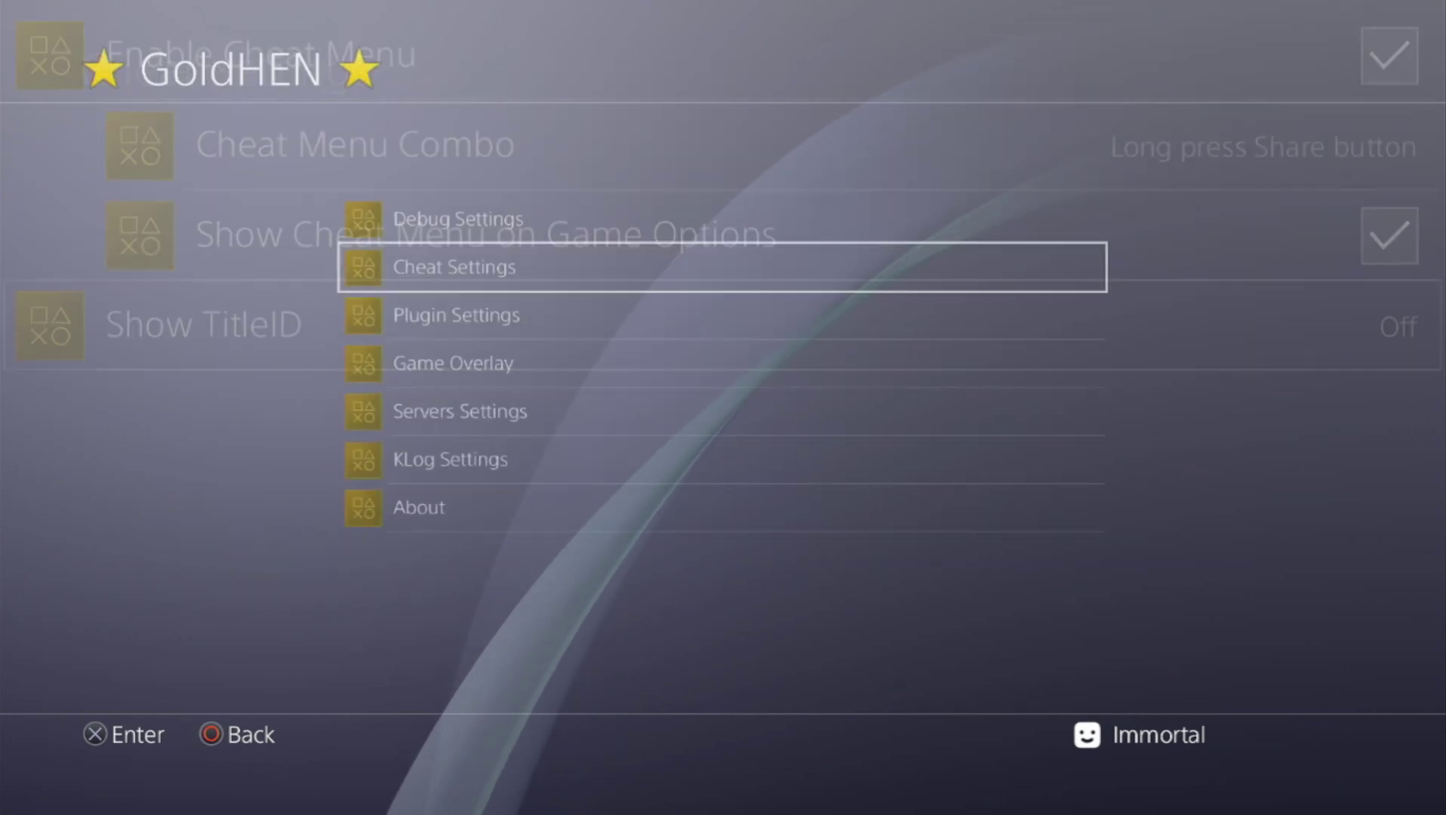
pyautogui.press('Down')
pyautogui.press('Return')
pyautogui.press('Escape')
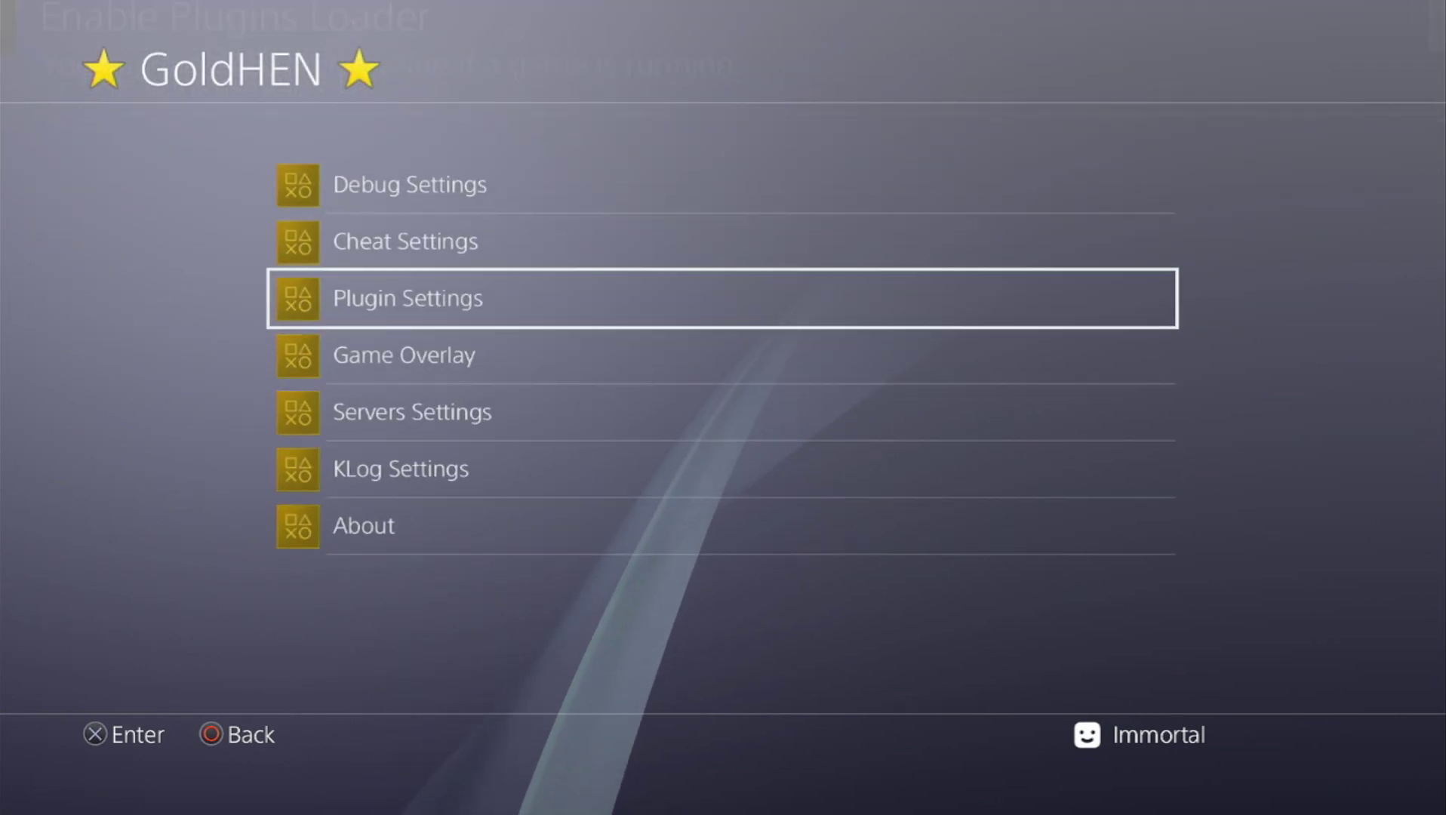
pyautogui.press('Return')
pyautogui.press('Escape')
# Step: Browse the Game Overlay options, from Show FPS Counter to Opacity Level
pyautogui.press('Down')
pyautogui.press('Return')
pyautogui.press('Down')
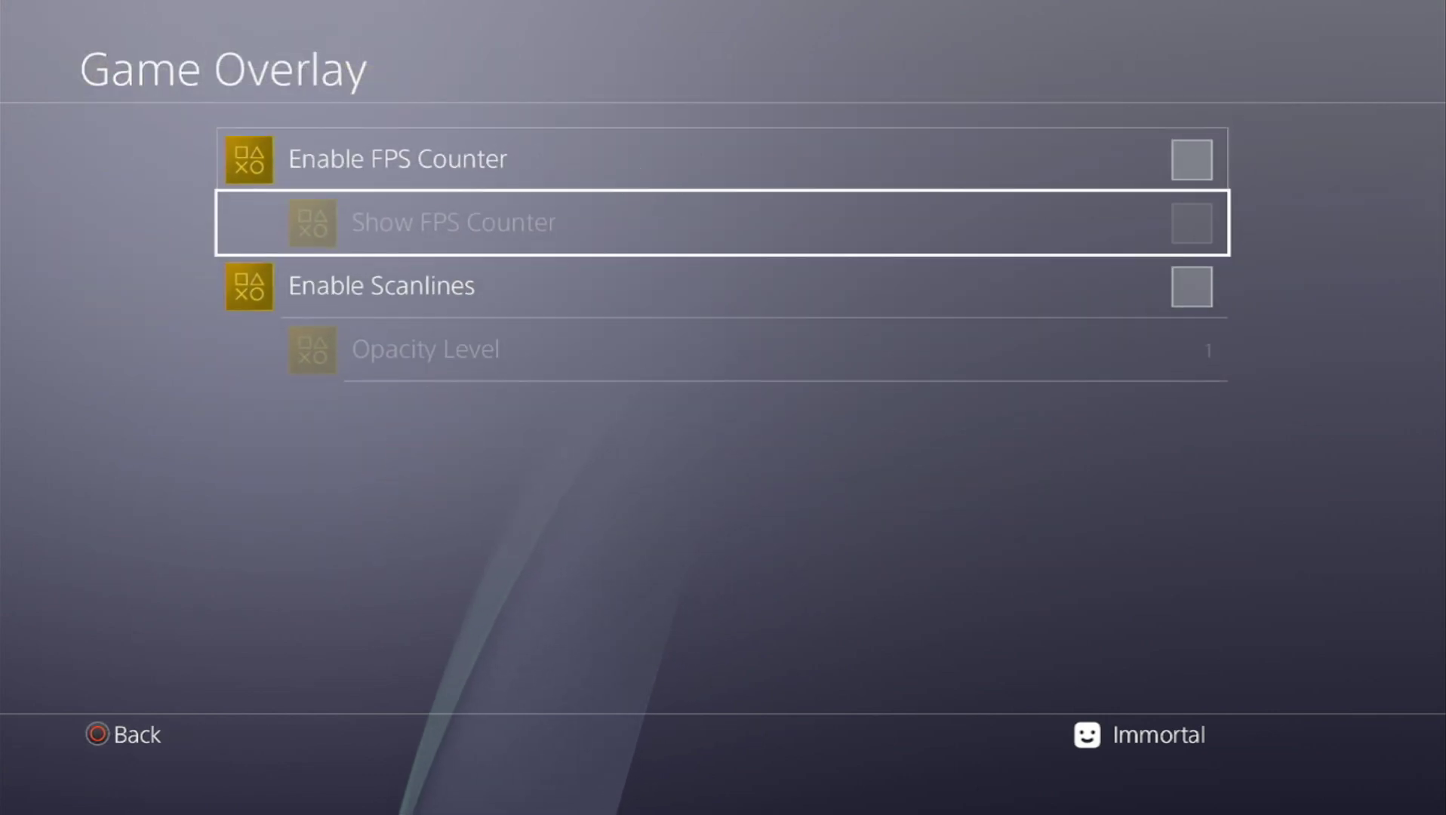
pyautogui.press('Down')
pyautogui.press('Down')
pyautogui.press('Up')
pyautogui.press('Up')
pyautogui.press('Escape')
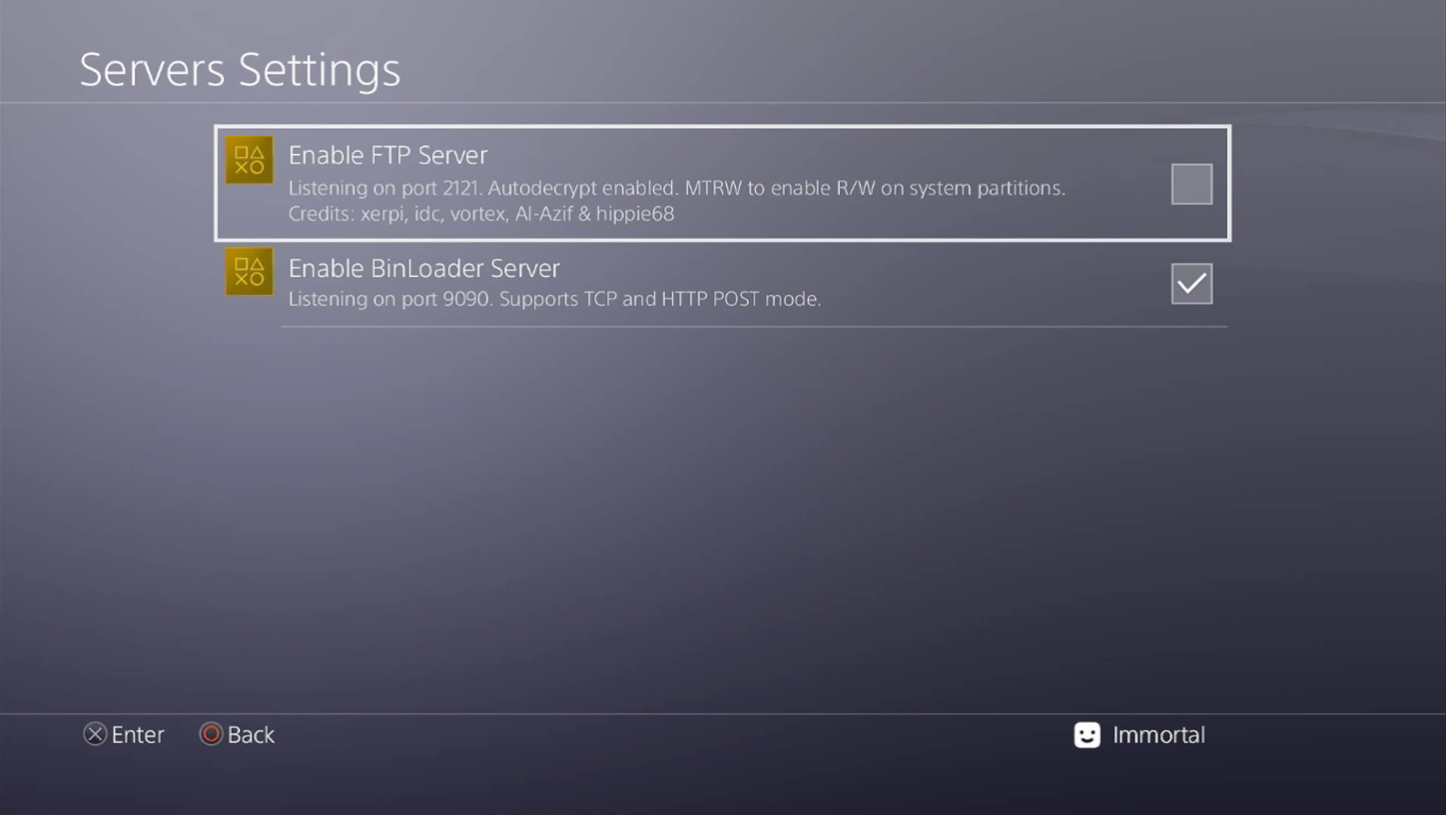
# Step: Check Servers Settings, KLog Settings and the About page down to Cracktro
pyautogui.press('Escape')
pyautogui.press('Return')
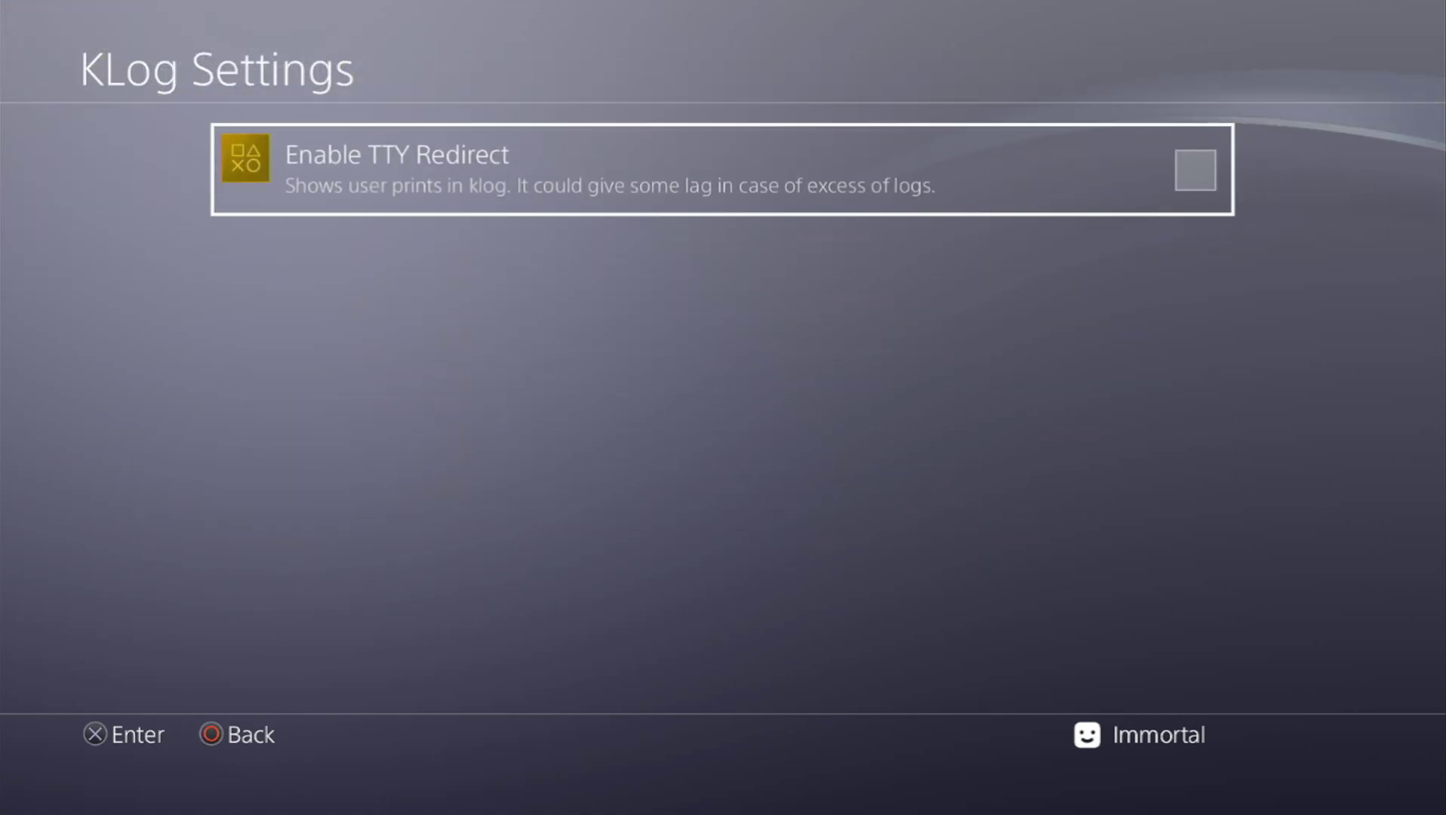
pyautogui.press('Escape')
pyautogui.press('Down')
pyautogui.press('Return')
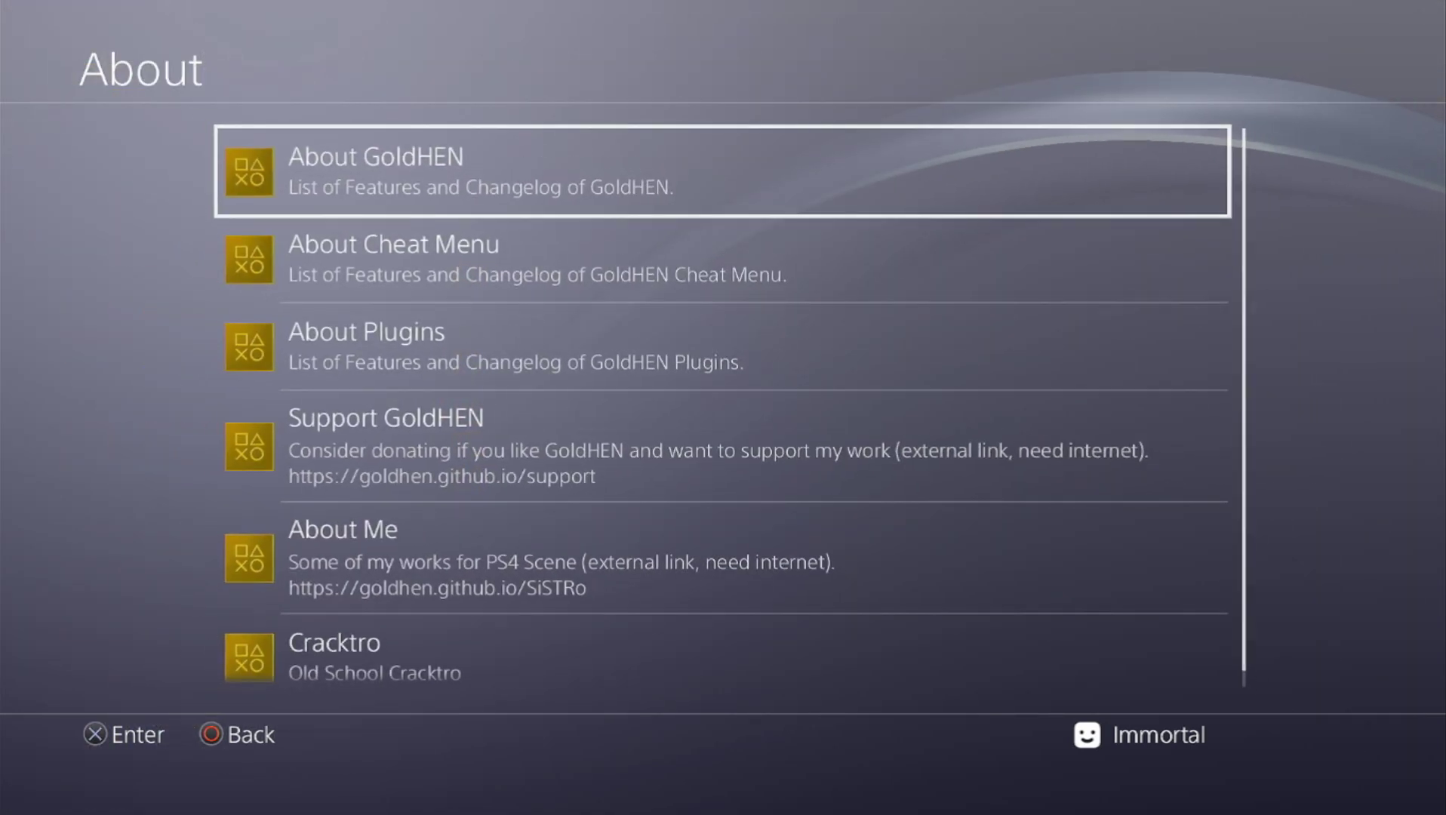
pyautogui.press('Down')
pyautogui.press('Down')
pyautogui.press('Down')
pyautogui.press('Down')
pyautogui.press('Down')
pyautogui.press('Escape')
pyautogui.press('Escape')
# Step: Open the system Settings list and view its GoldHEN entry at the top
pyautogui.press('Right')
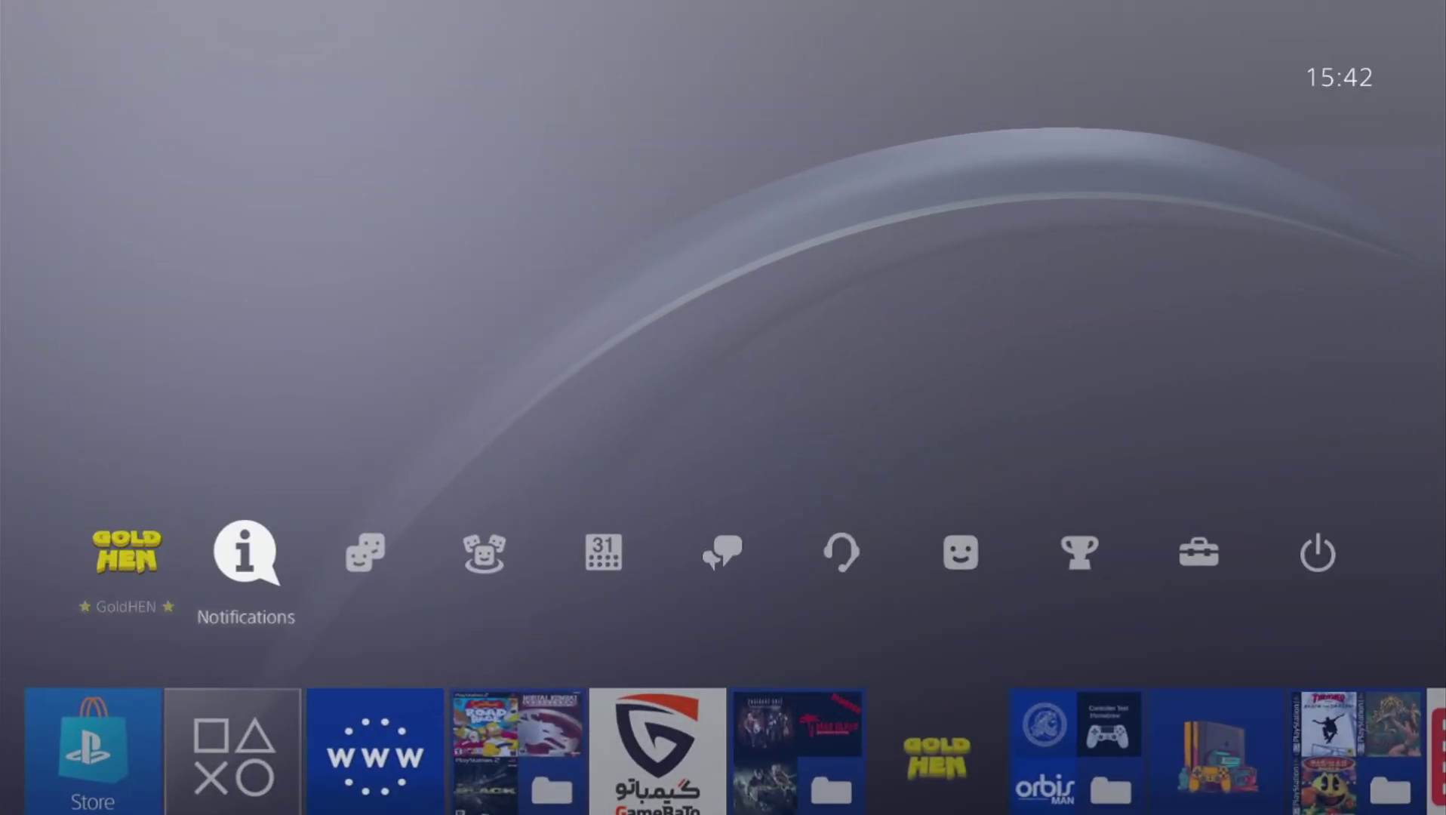
pyautogui.press('Return')
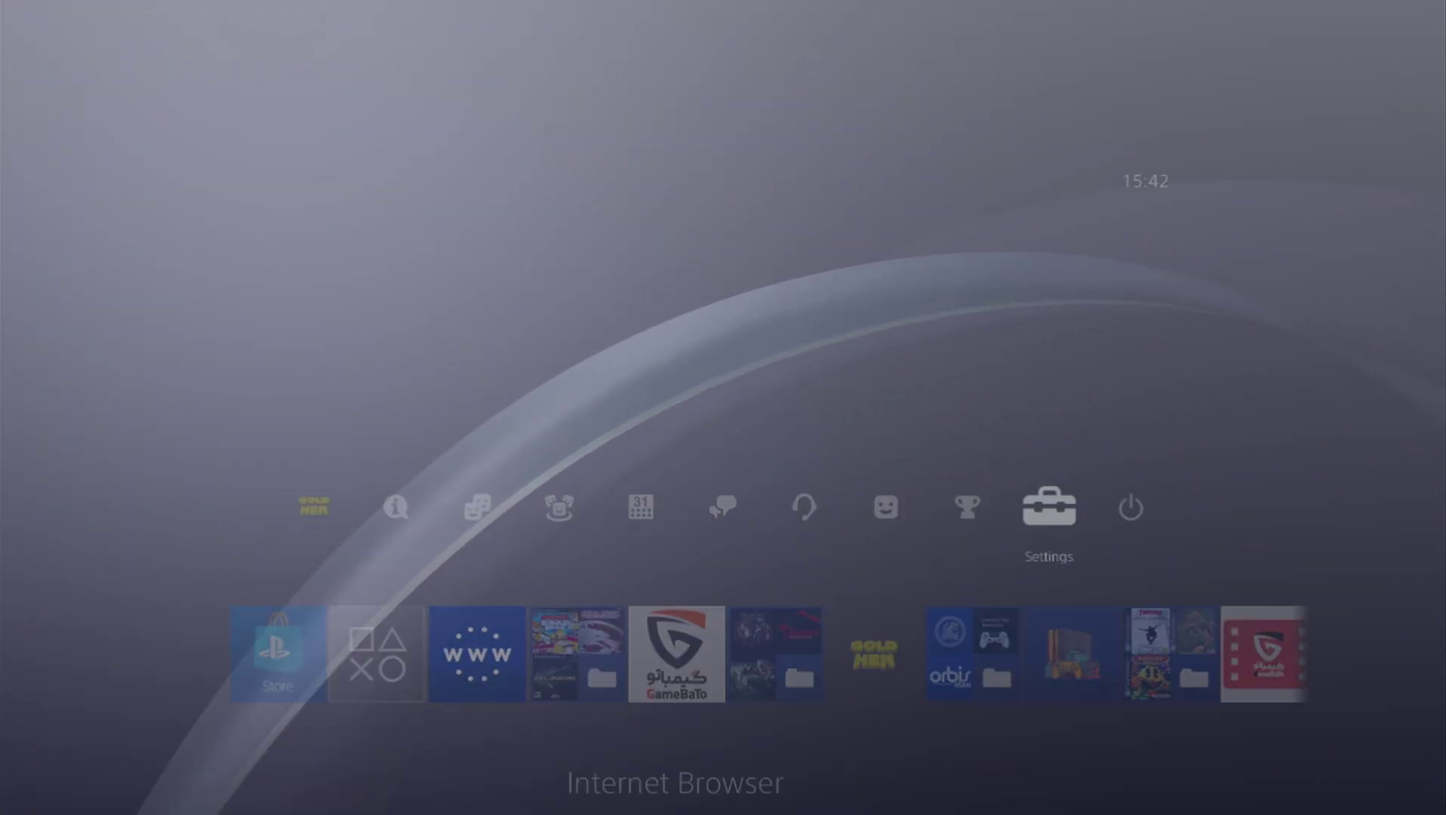
pyautogui.press('Up')
pyautogui.press('Up')
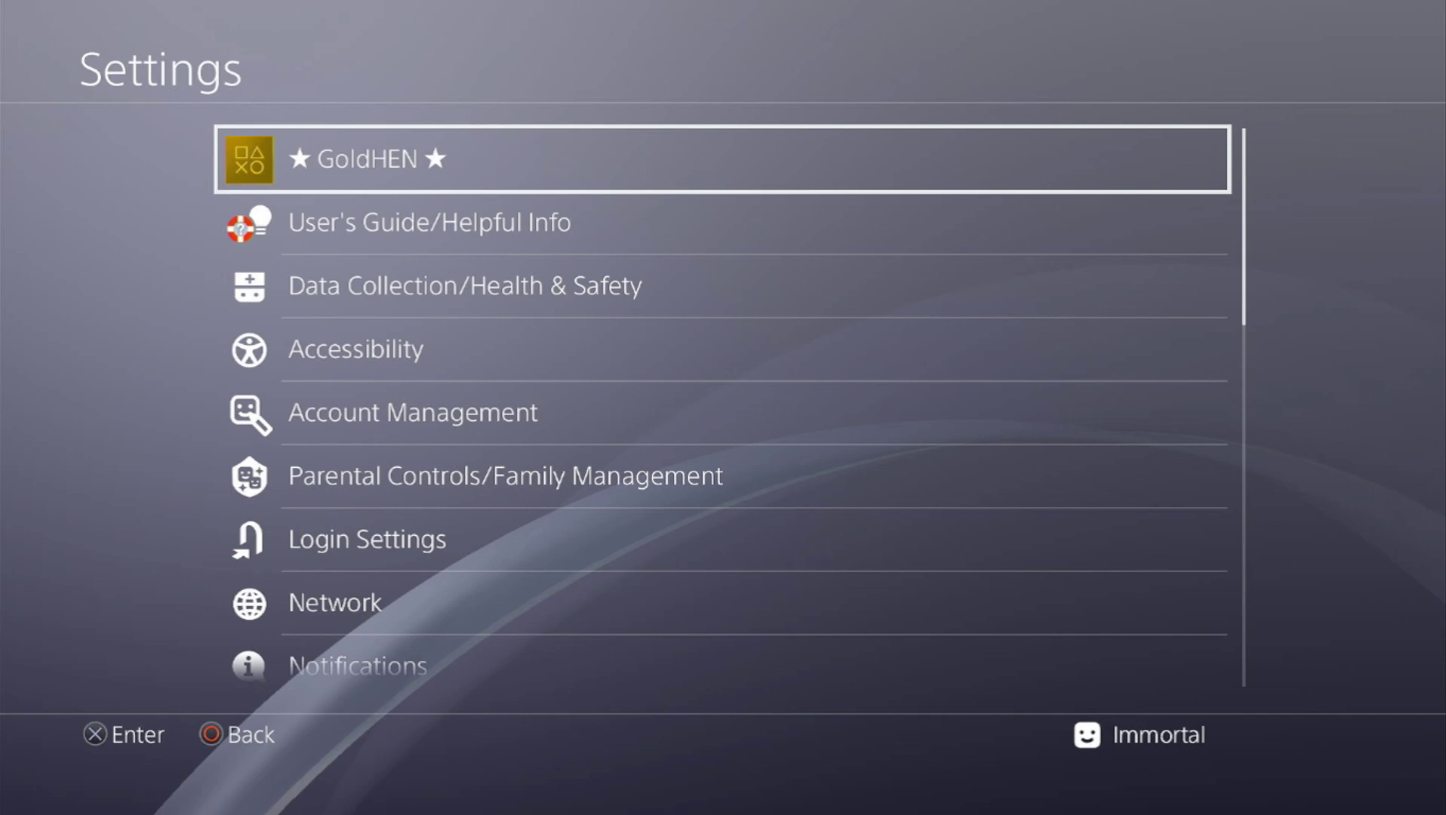
pyautogui.press('Return')
pyautogui.press('Escape')
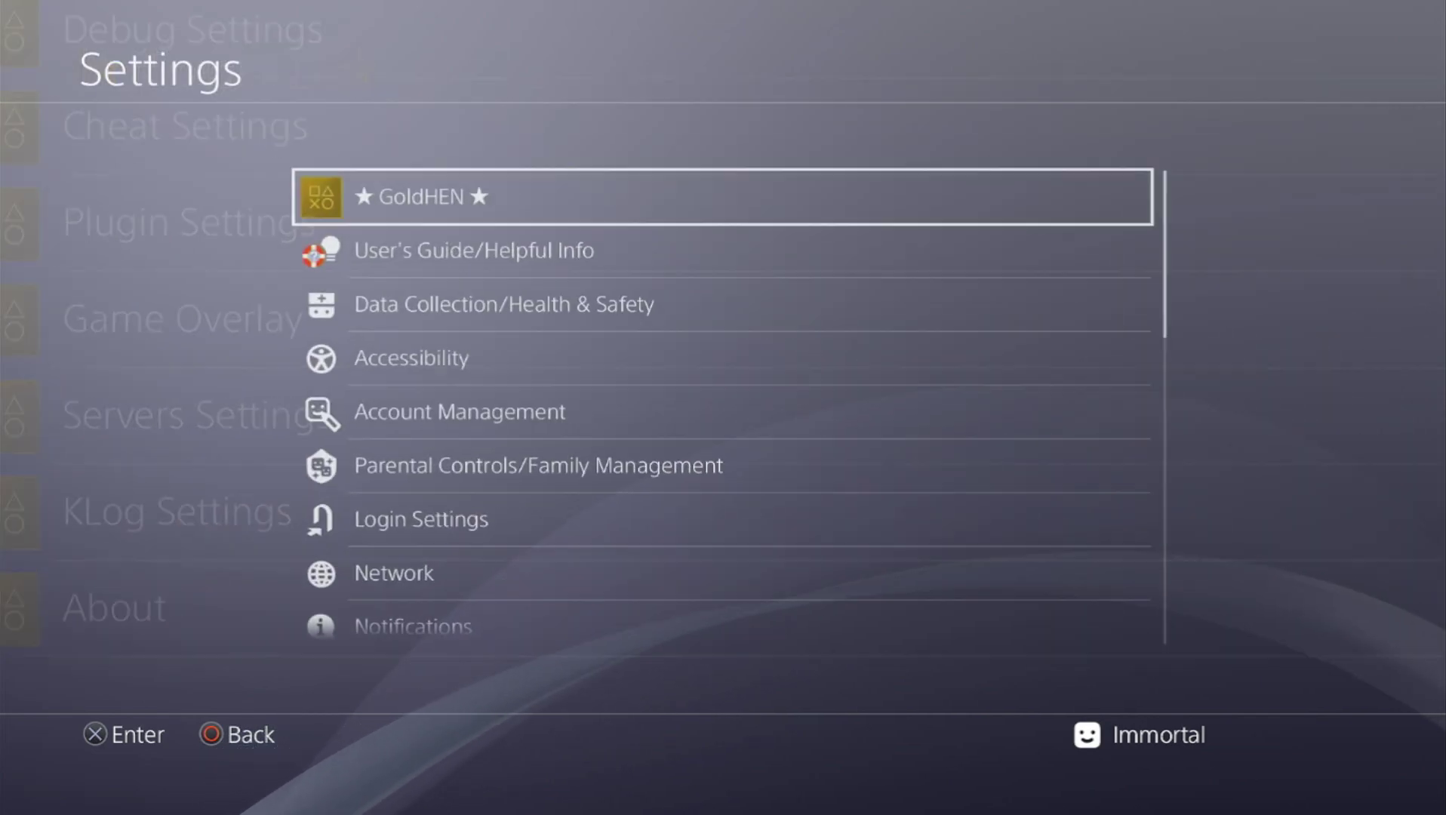
# Step: Browse the ★Debug Settings categories and open the Game debug options
pyautogui.press('Down')
pyautogui.press('Down')
pyautogui.press('Down')
pyautogui.press('Down')
pyautogui.press('Down')
pyautogui.press('Down')
pyautogui.press('Down')
pyautogui.press('Down')
pyautogui.press('Down')
pyautogui.press('Down')
pyautogui.press('Down')
pyautogui.press('Down')
pyautogui.press('Down')
pyautogui.press('Down')
pyautogui.press('Down')
pyautogui.press('Down')
pyautogui.press('Down')
pyautogui.press('Down')
pyautogui.press('Down')
pyautogui.press('Down')
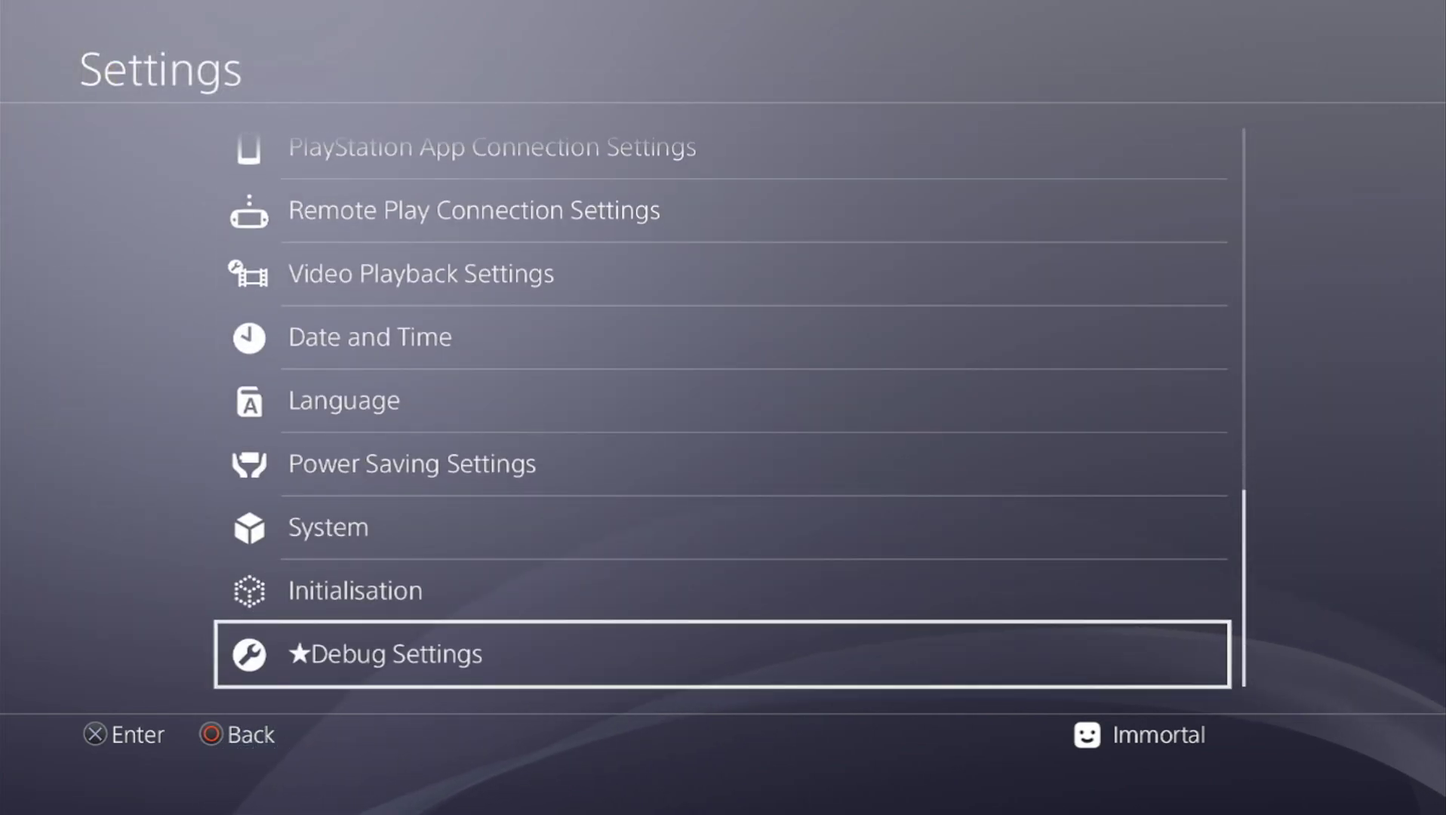
pyautogui.press('Return')
pyautogui.press('Down')
pyautogui.press('Down')
pyautogui.press('Down')
pyautogui.press('Down')
pyautogui.press('Down')
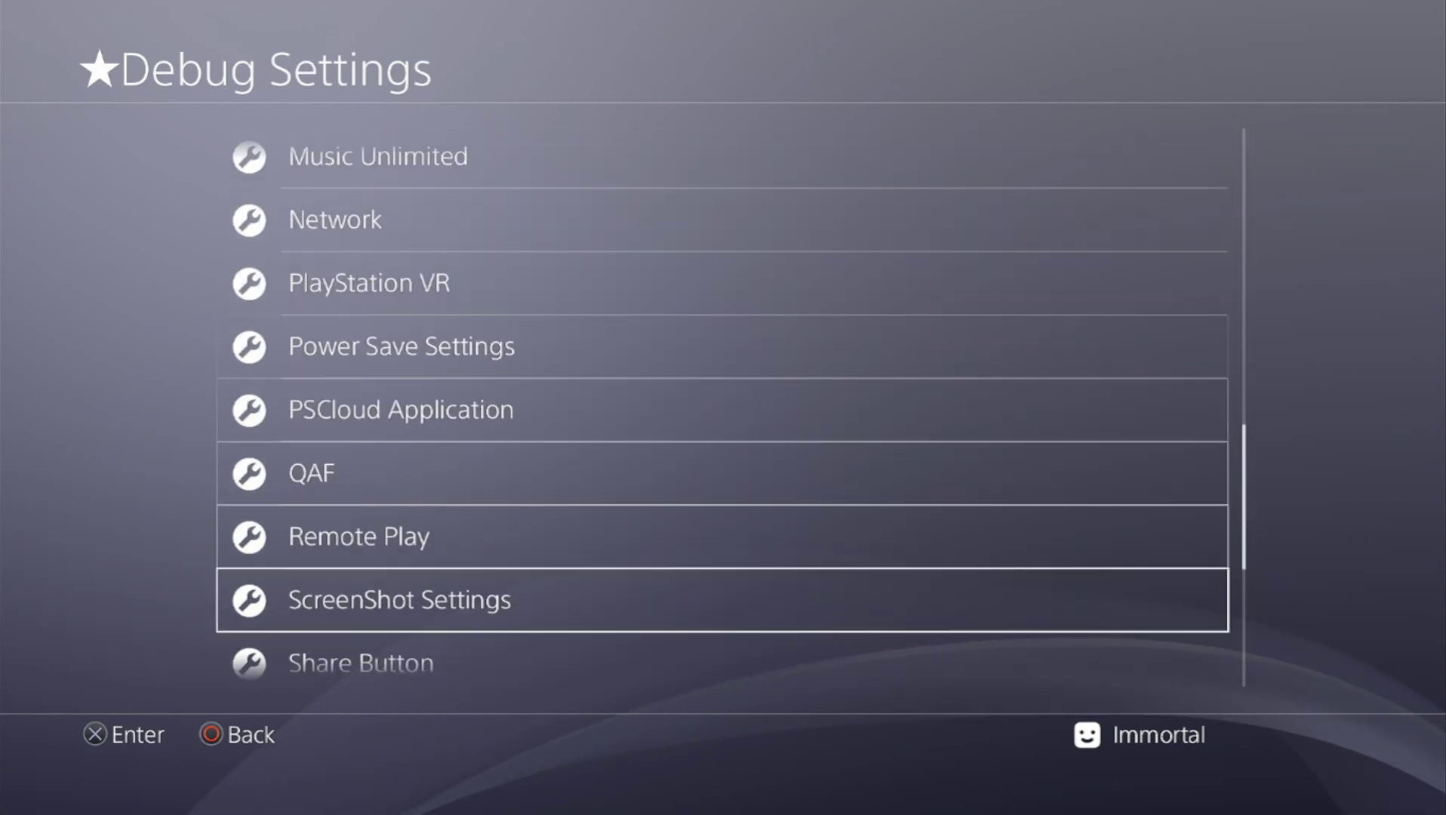
pyautogui.press('Down')
pyautogui.press('Down')
pyautogui.press('Down')
pyautogui.press('Down')
pyautogui.press('Down')
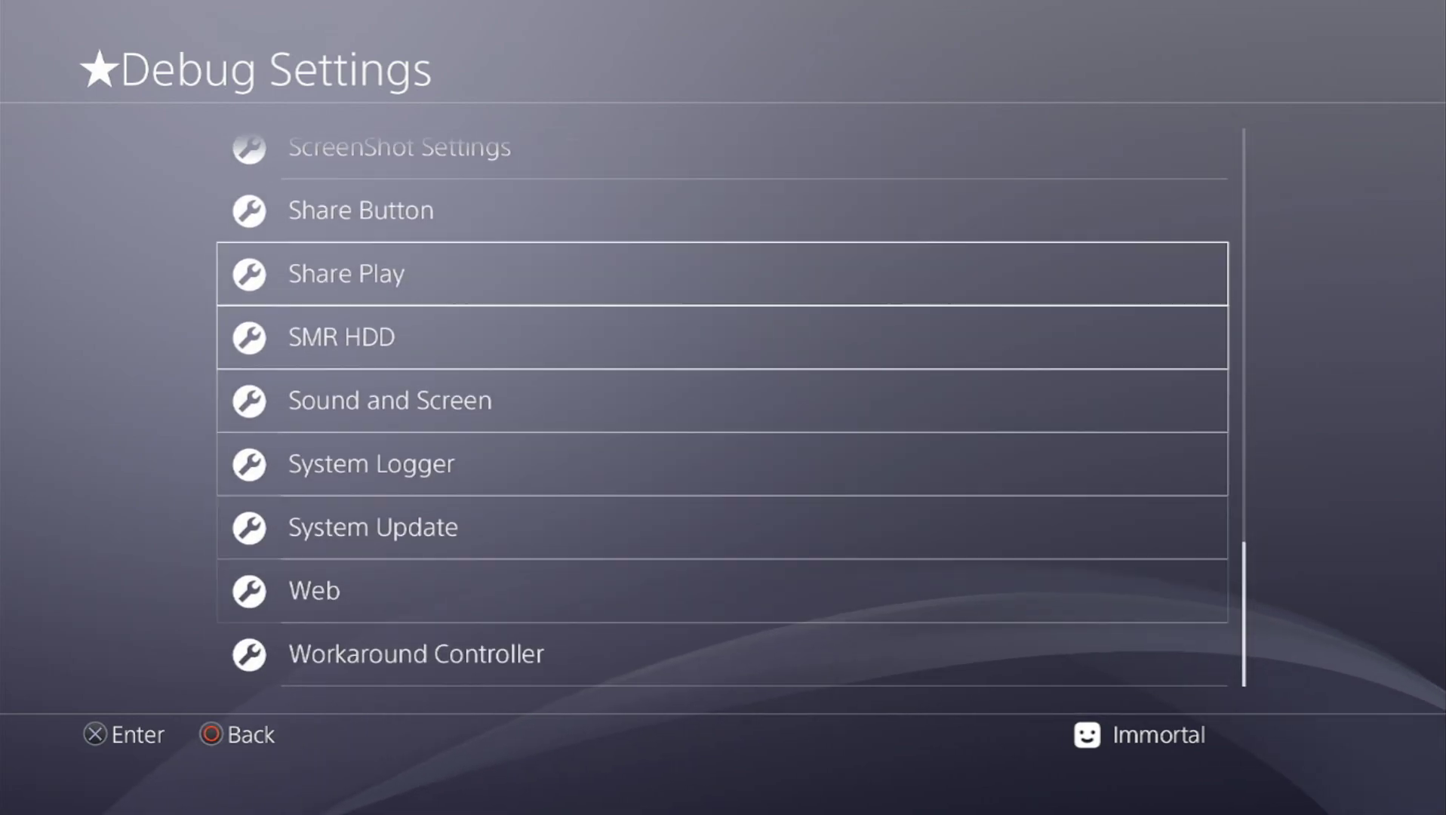
pyautogui.press('Up')
pyautogui.press('Up')
pyautogui.press('Up')
pyautogui.press('Up')
pyautogui.press('Up')
pyautogui.press('Up')
pyautogui.press('Up')
pyautogui.press('Up')
pyautogui.press('Up')
pyautogui.press('Up')
pyautogui.press('Up')
pyautogui.press('Up')
pyautogui.press('Up')
pyautogui.press('Up')
pyautogui.press('Up')
pyautogui.press('Up')
pyautogui.press('Up')
pyautogui.press('Up')
pyautogui.press('Up')
pyautogui.press('Up')
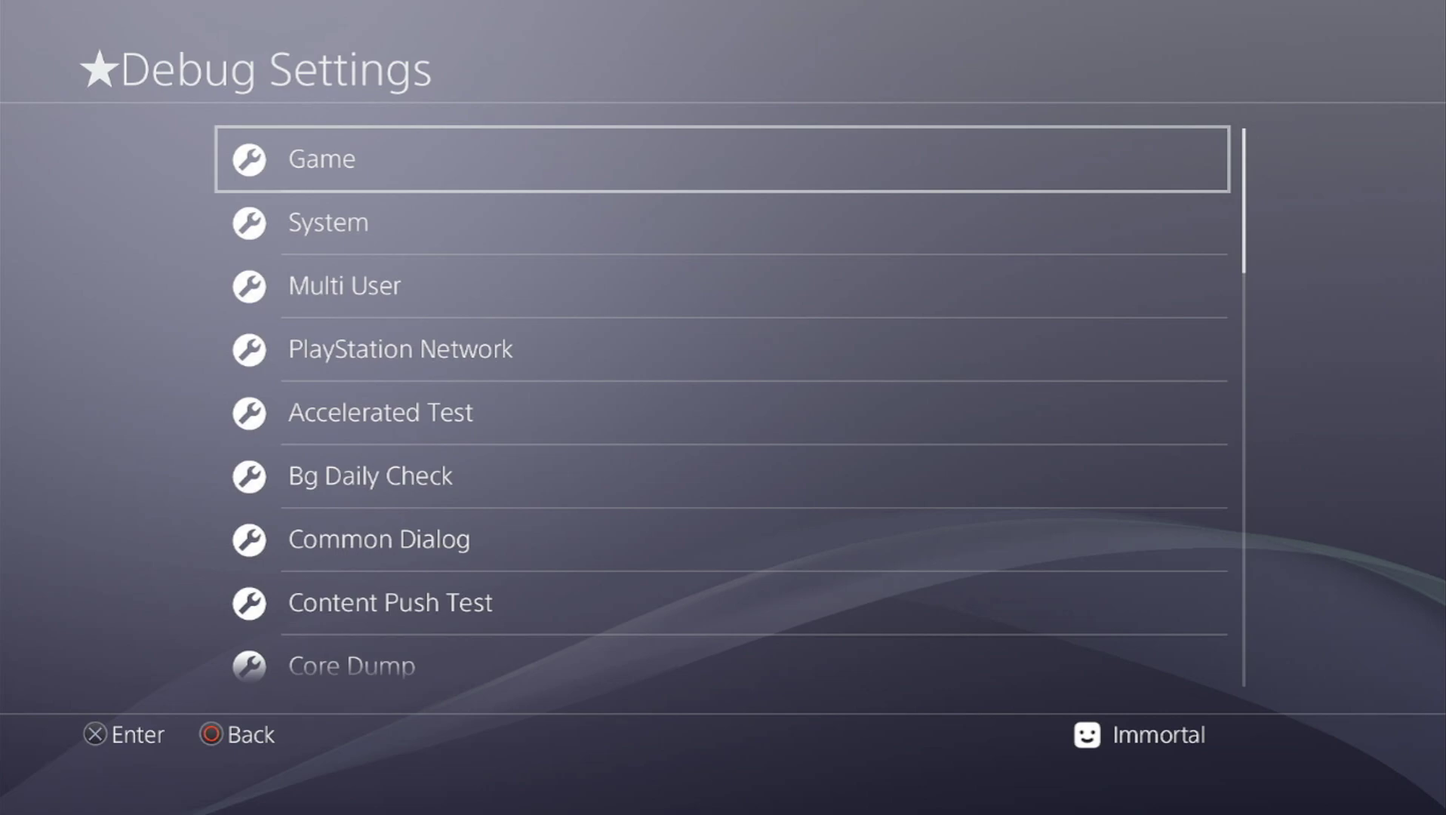
pyautogui.press('Return')
# Step: Scroll through Package Installer's .pkg list, then back out to Settings
pyautogui.press('Down')
pyautogui.press('Return')
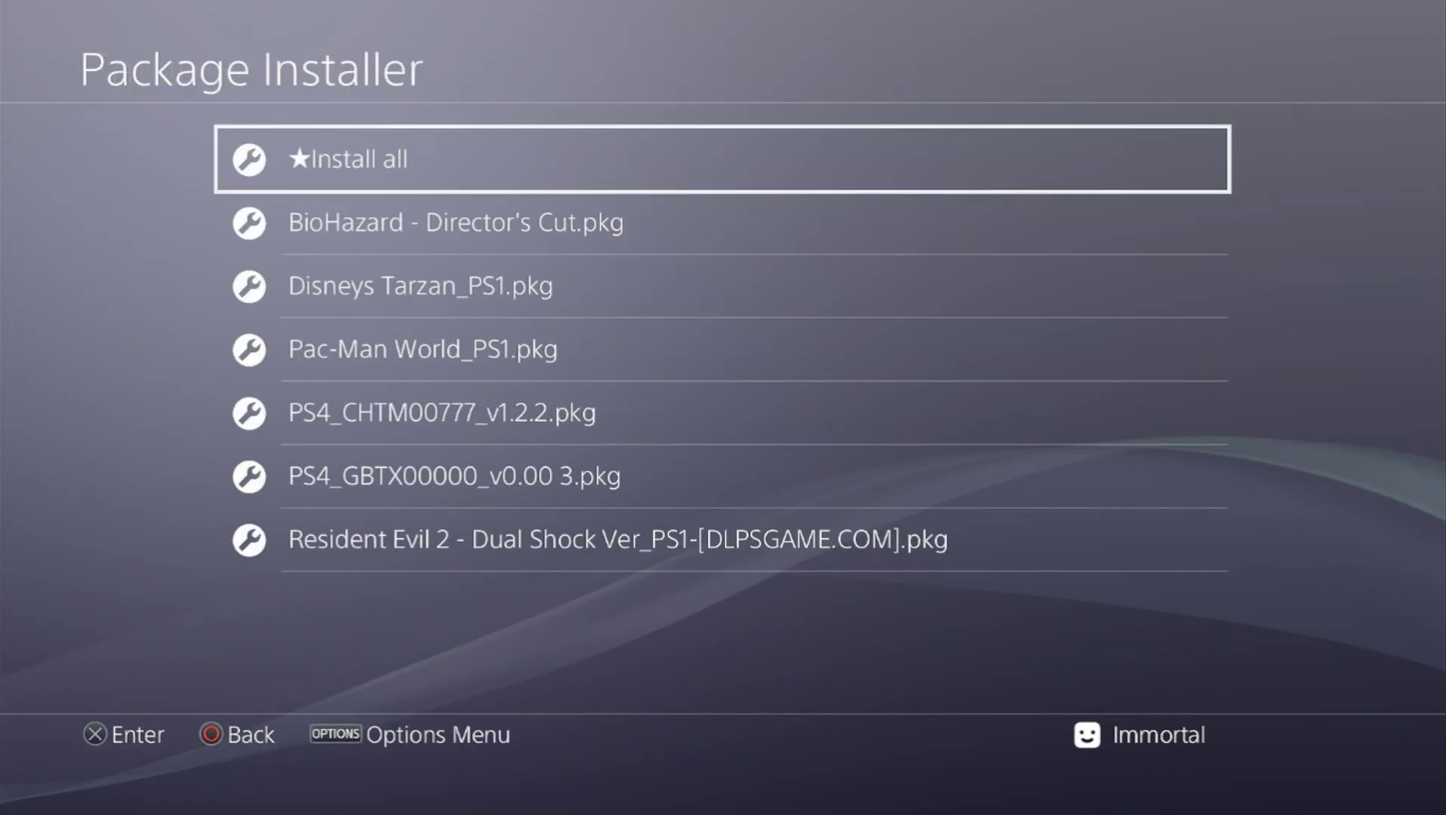
pyautogui.press('Down')
pyautogui.press('Down')
pyautogui.press('Down')
pyautogui.press('Down')
pyautogui.press('Down')
pyautogui.press('Down')
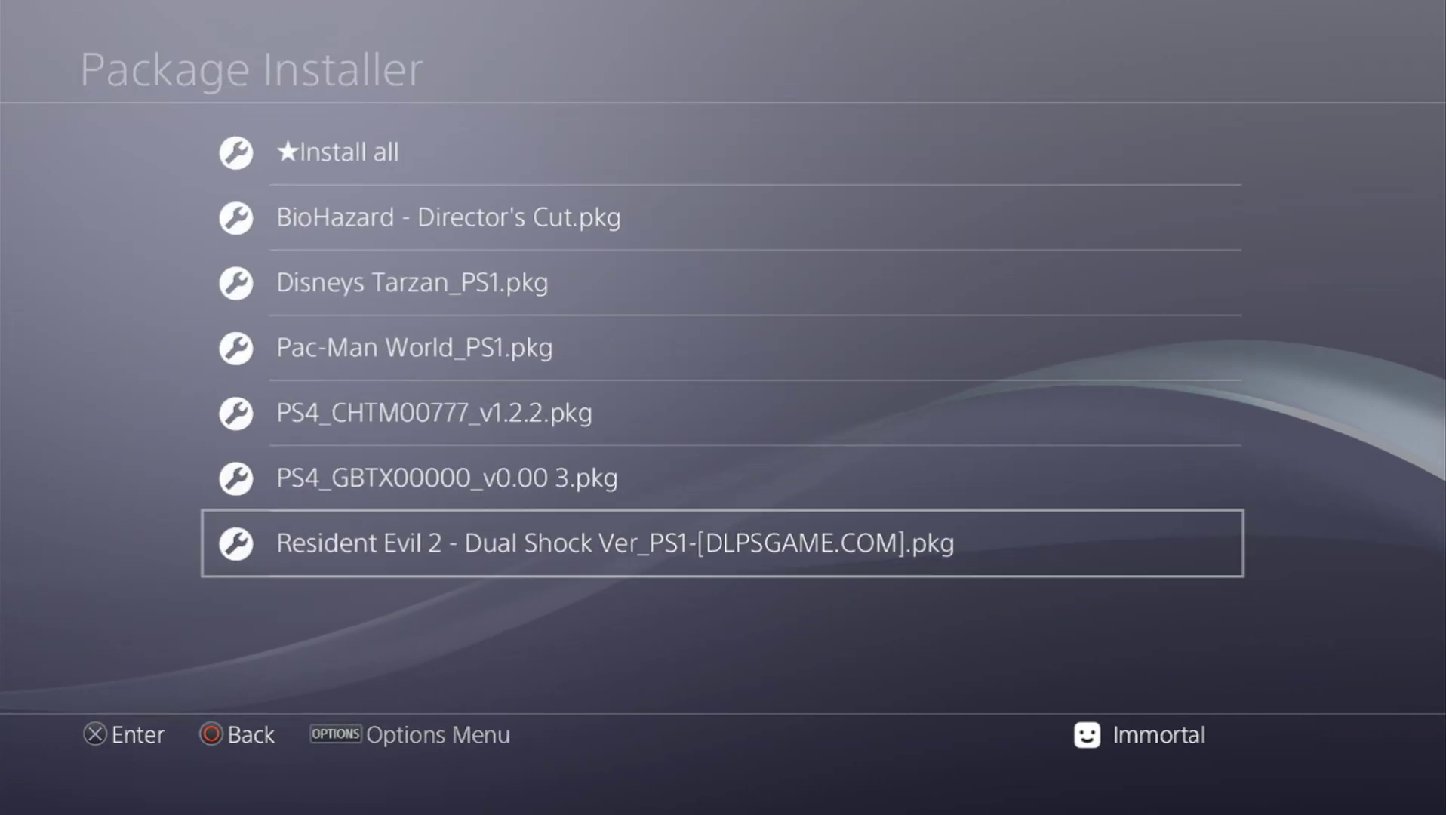
pyautogui.press('Escape')
pyautogui.press('Escape')
pyautogui.press('Escape')
pyautogui.press('Up')
pyautogui.press('Up')
pyautogui.press('Up')
pyautogui.press('Up')
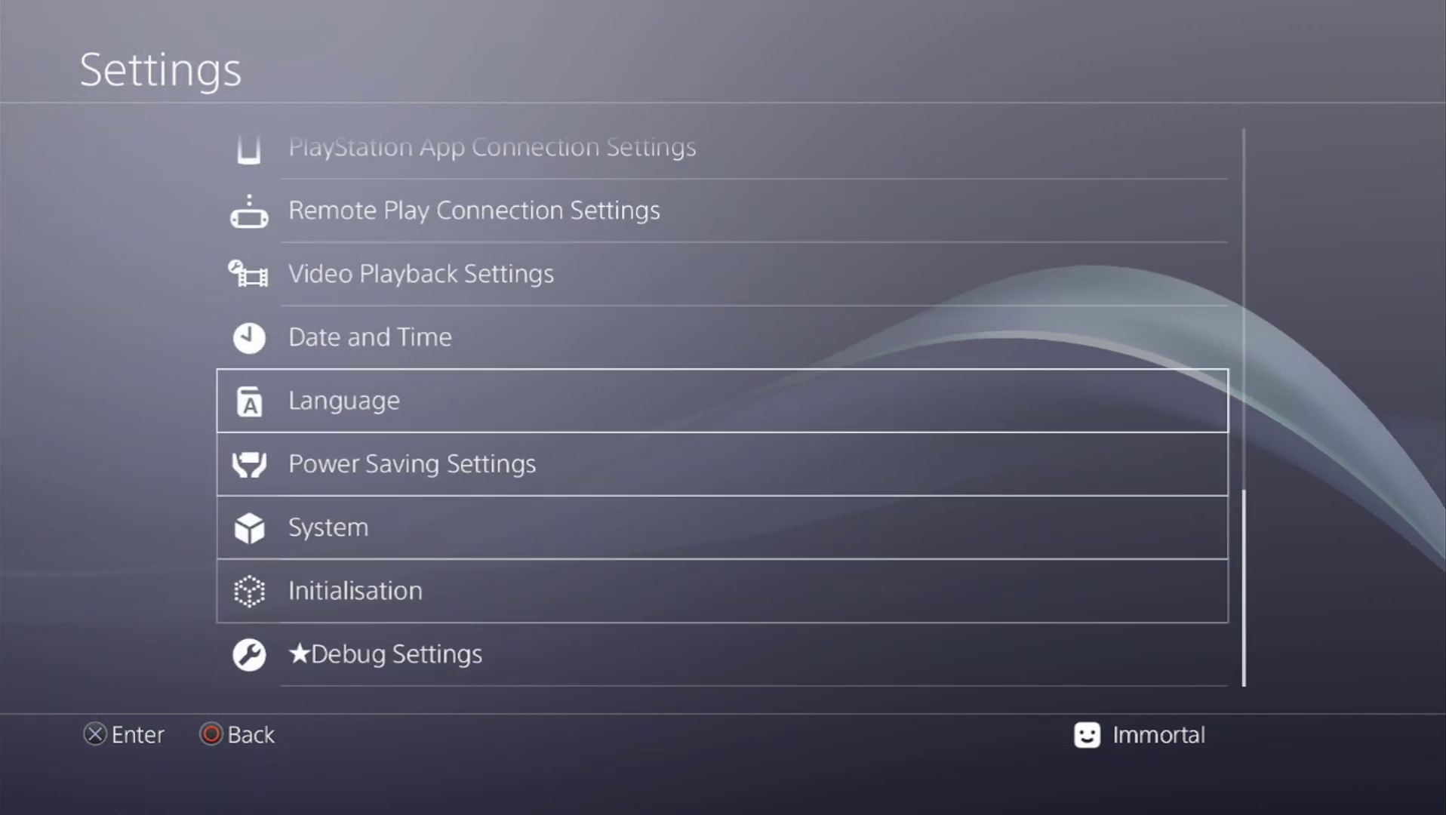
# Step: Run Disable Updates from the Exploit Host's PS4 (4.50-5.07) category until it reports Success!
pyautogui.press('Up')
pyautogui.press('Up')
pyautogui.press('Up')
pyautogui.press('Up')
pyautogui.press('Up')
pyautogui.press('Up')
pyautogui.press('Up')
pyautogui.press('Up')
pyautogui.press('Up')
pyautogui.press('Up')
pyautogui.press('Up')
pyautogui.press('Up')
pyautogui.press('Up')
pyautogui.press('Up')
pyautogui.press('Up')
pyautogui.press('Up')
pyautogui.press('Up')
pyautogui.press('Up')
pyautogui.press('Up')
pyautogui.press('Up')
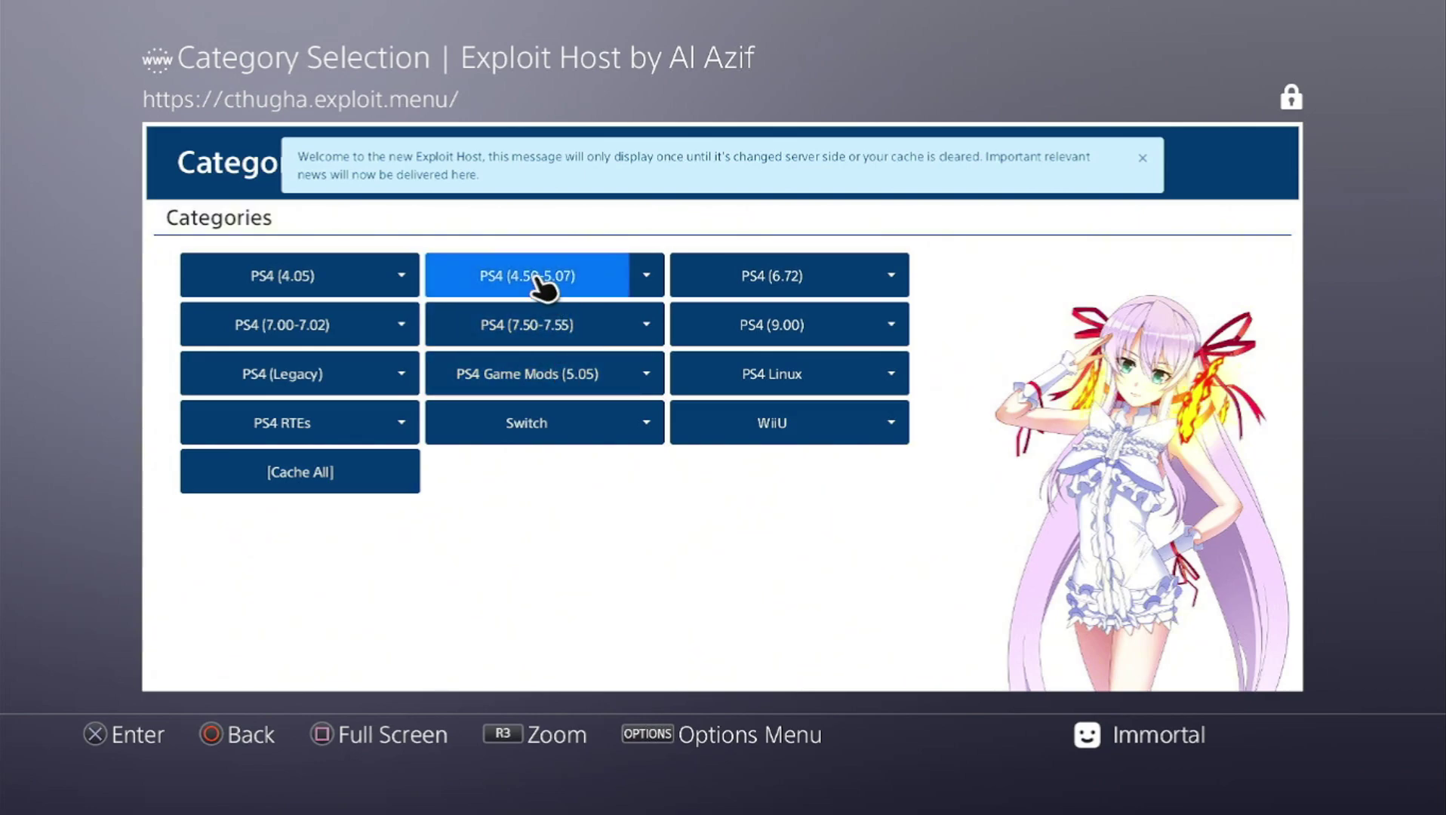
pyautogui.click(516, 292)
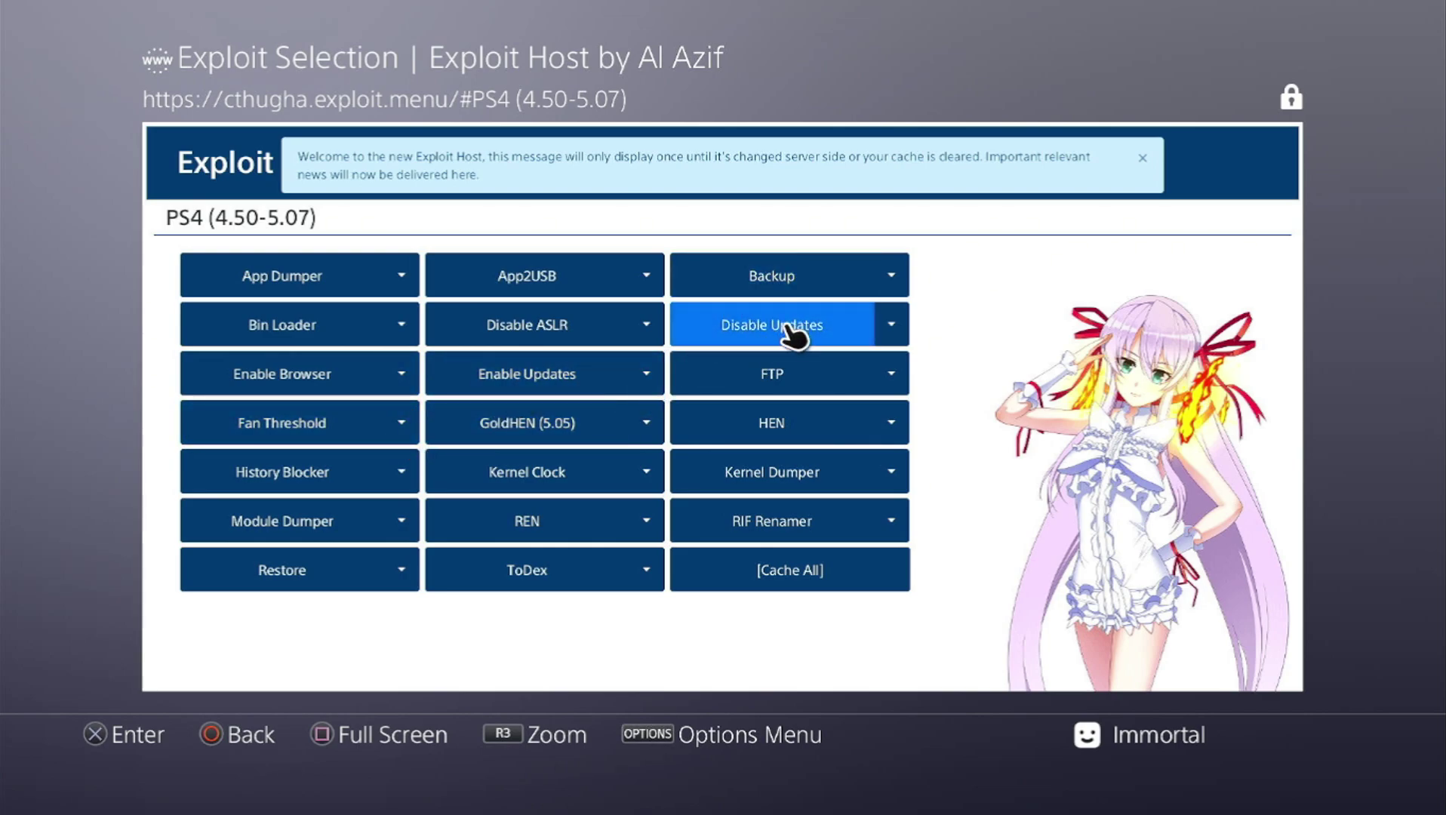
pyautogui.click(820, 346)
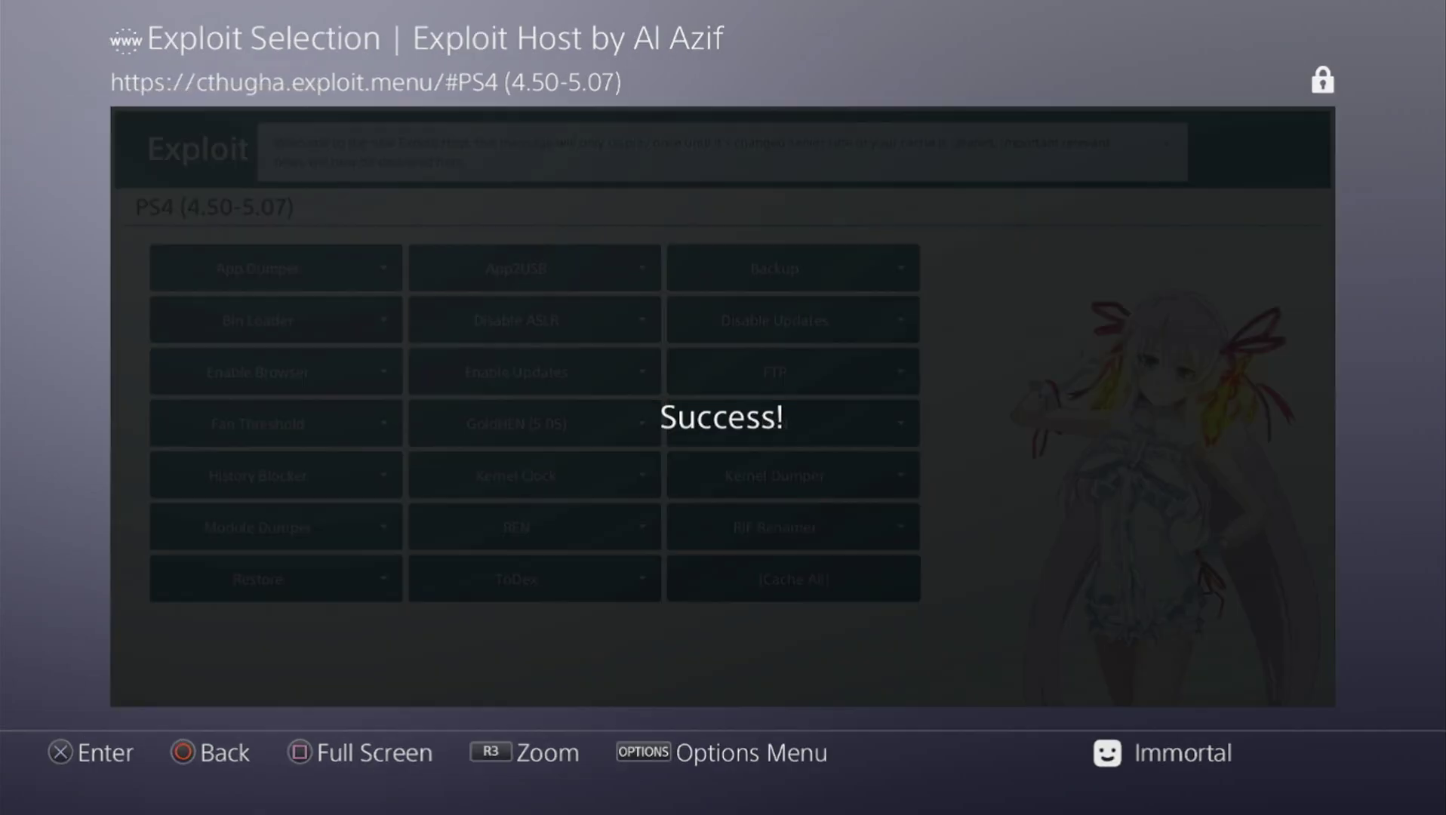
# Step: Leave the browser and look through the PS2 games folder on the home screen
pyautogui.press('super')
pyautogui.press('Right')
pyautogui.press('Return')
pyautogui.press('Left')
pyautogui.press('Left')
pyautogui.press('Left')
pyautogui.press('Left')
pyautogui.press('Left')
pyautogui.press('Left')
pyautogui.press('Left')
pyautogui.press('Left')
pyautogui.press('Left')
pyautogui.press('Left')
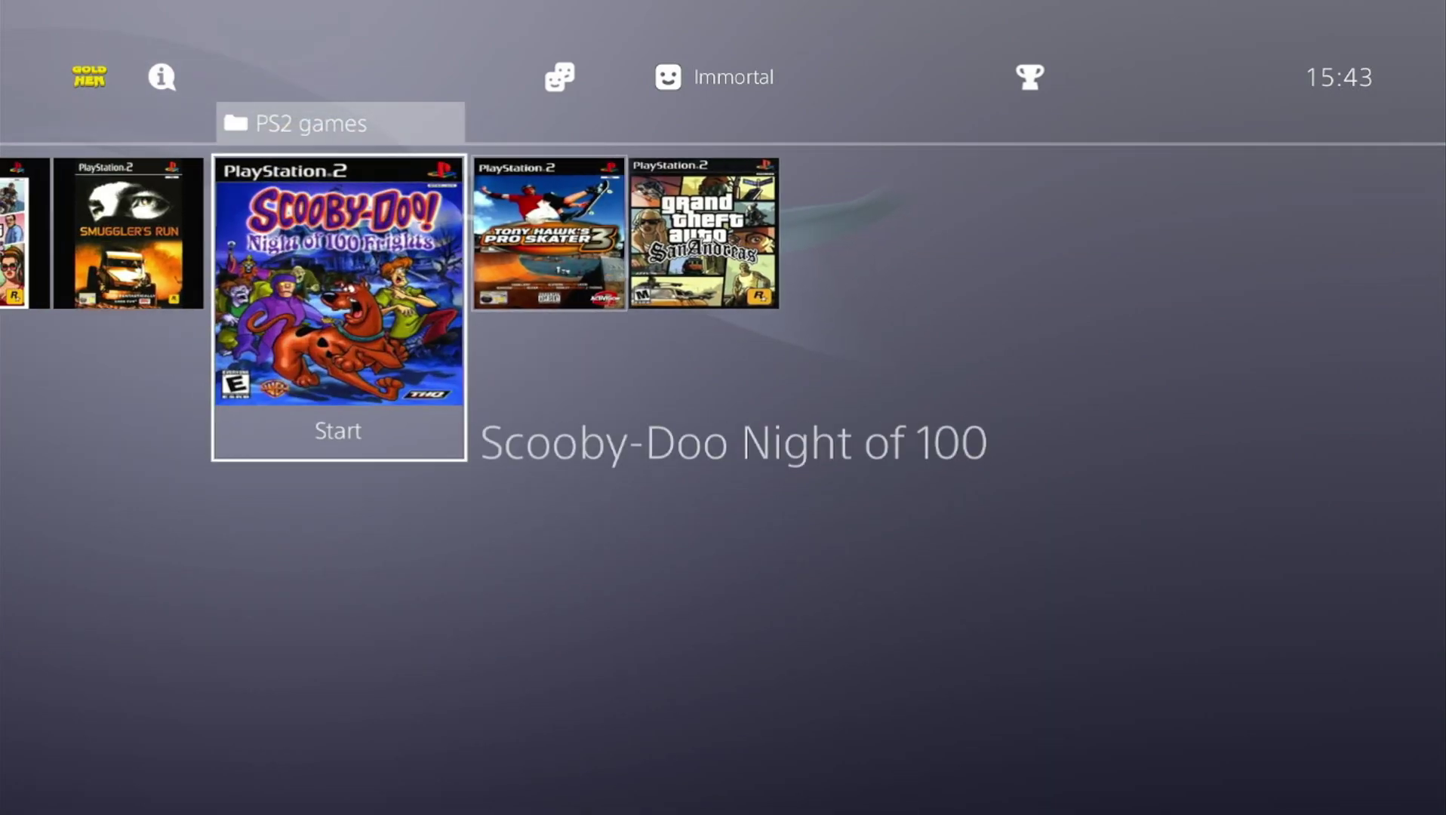
pyautogui.press('Escape')
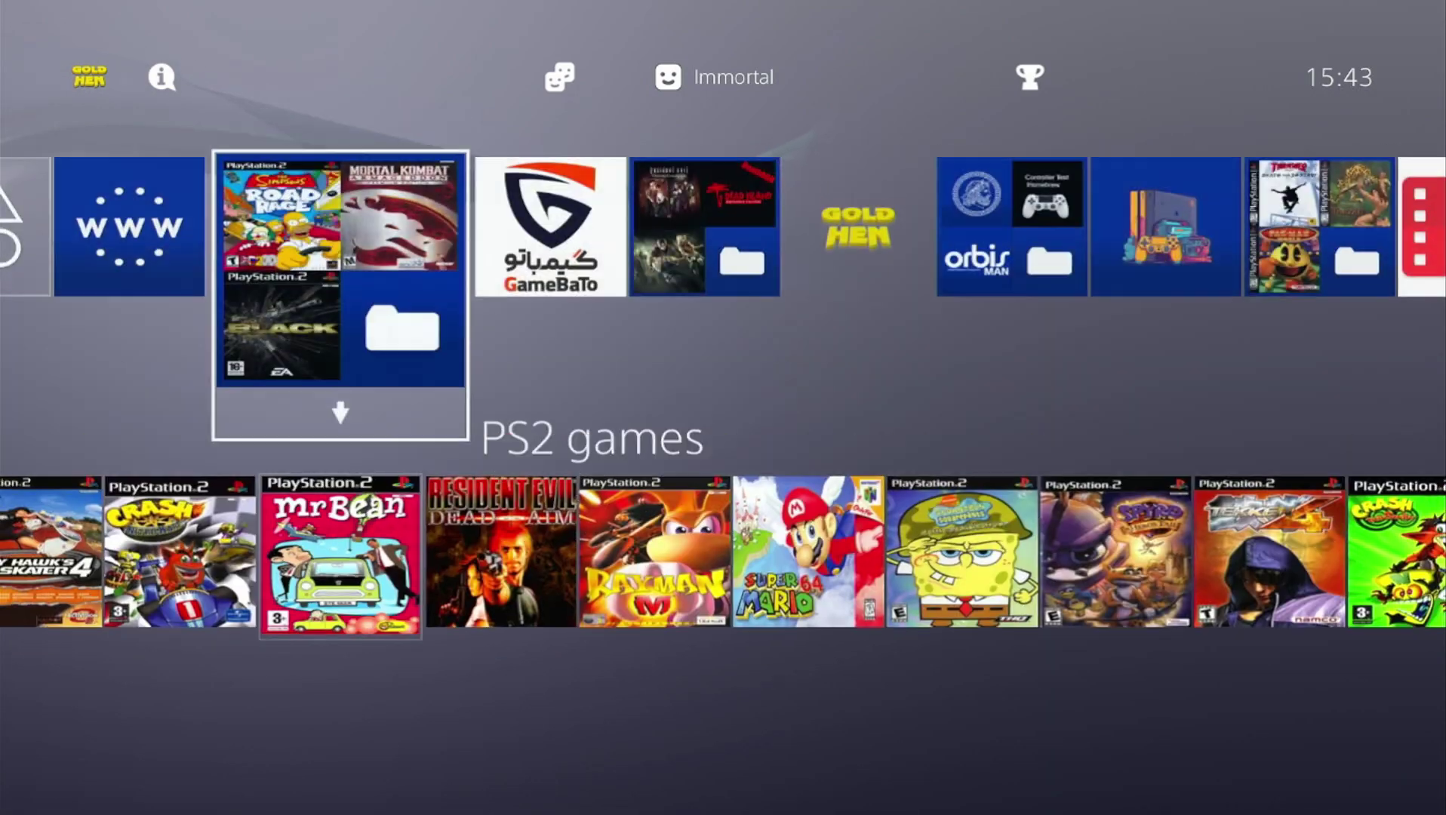
# Step: Move past the PS4 Games folder, glance at Settings, and return home
pyautogui.press('Right')
pyautogui.press('Right')
pyautogui.press('Right')
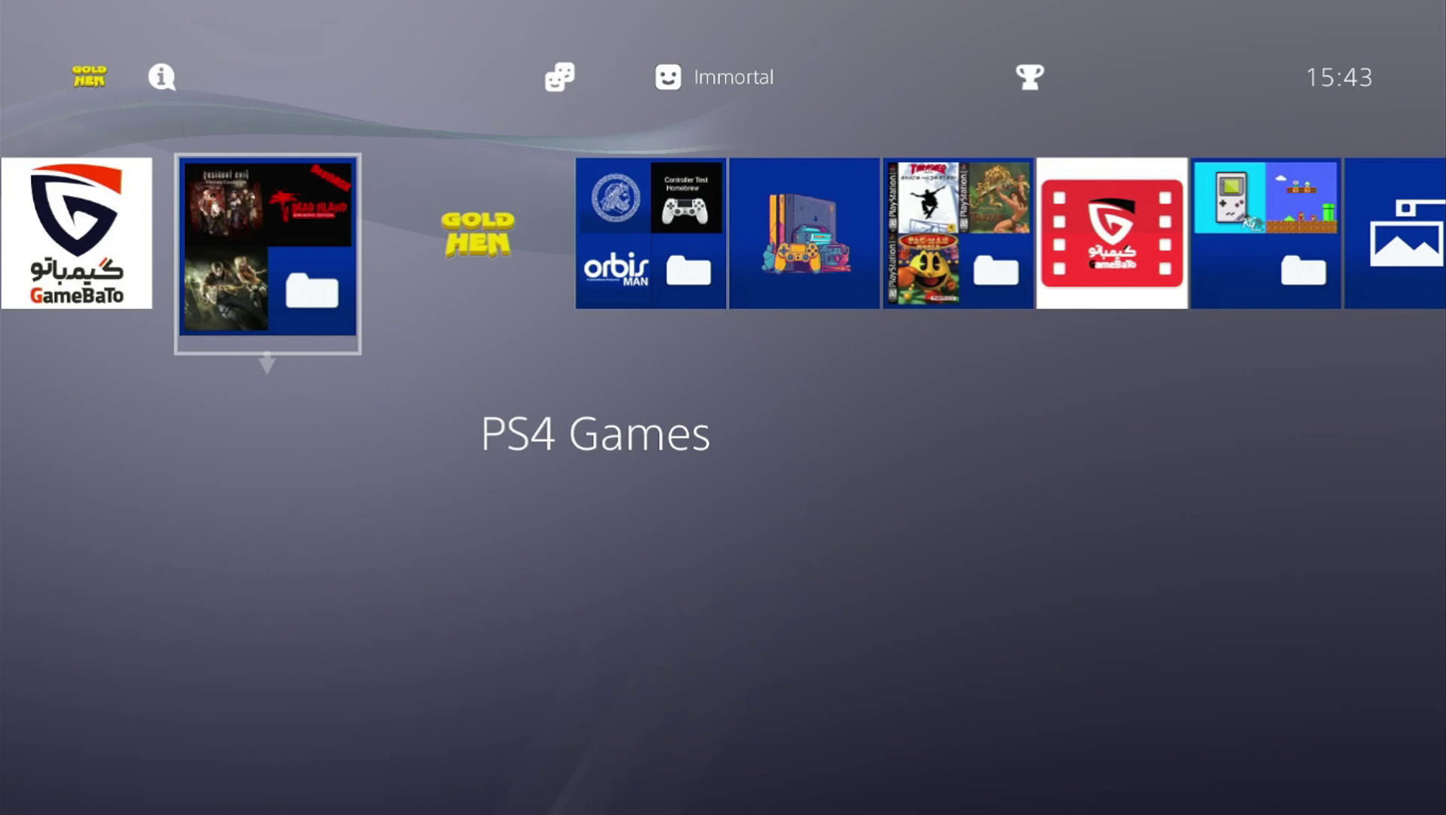
pyautogui.press('Right')
pyautogui.press('Right')
pyautogui.press('Right')
pyautogui.press('Right')
pyautogui.press('Right')
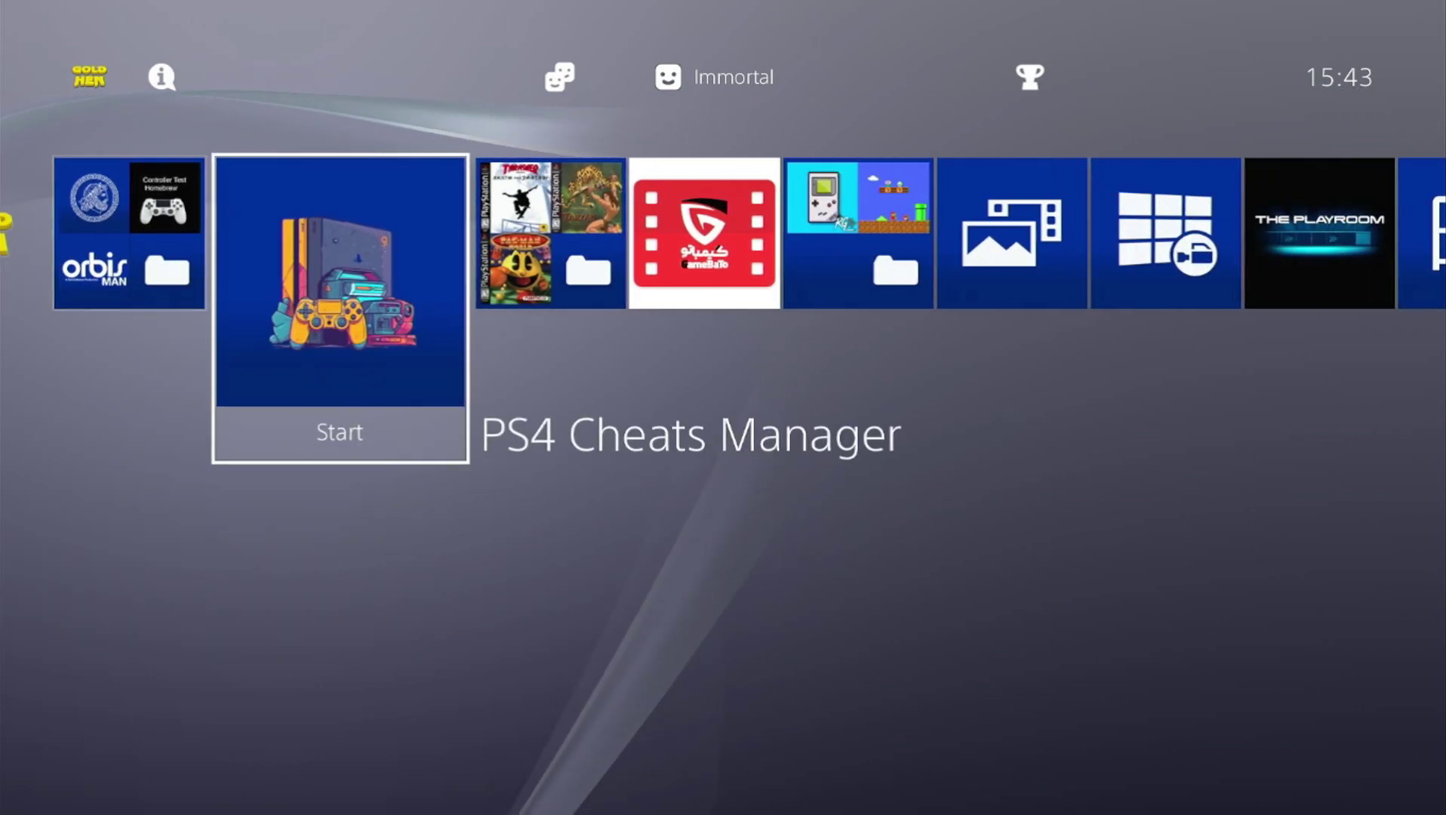
pyautogui.press('Right')
pyautogui.press('Right')
pyautogui.press('Right')
pyautogui.press('Right')
pyautogui.press('Up')
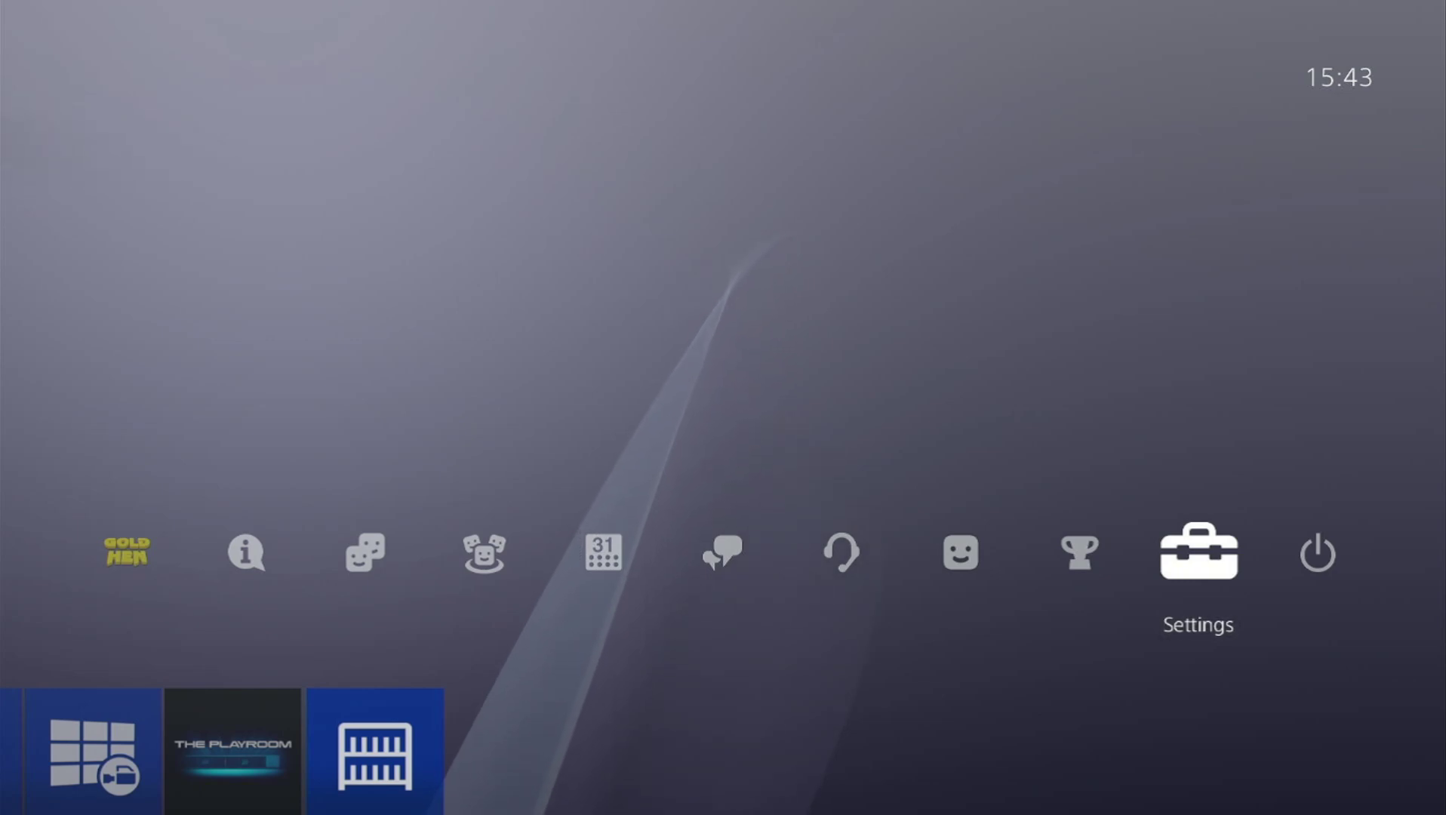
pyautogui.press('Return')
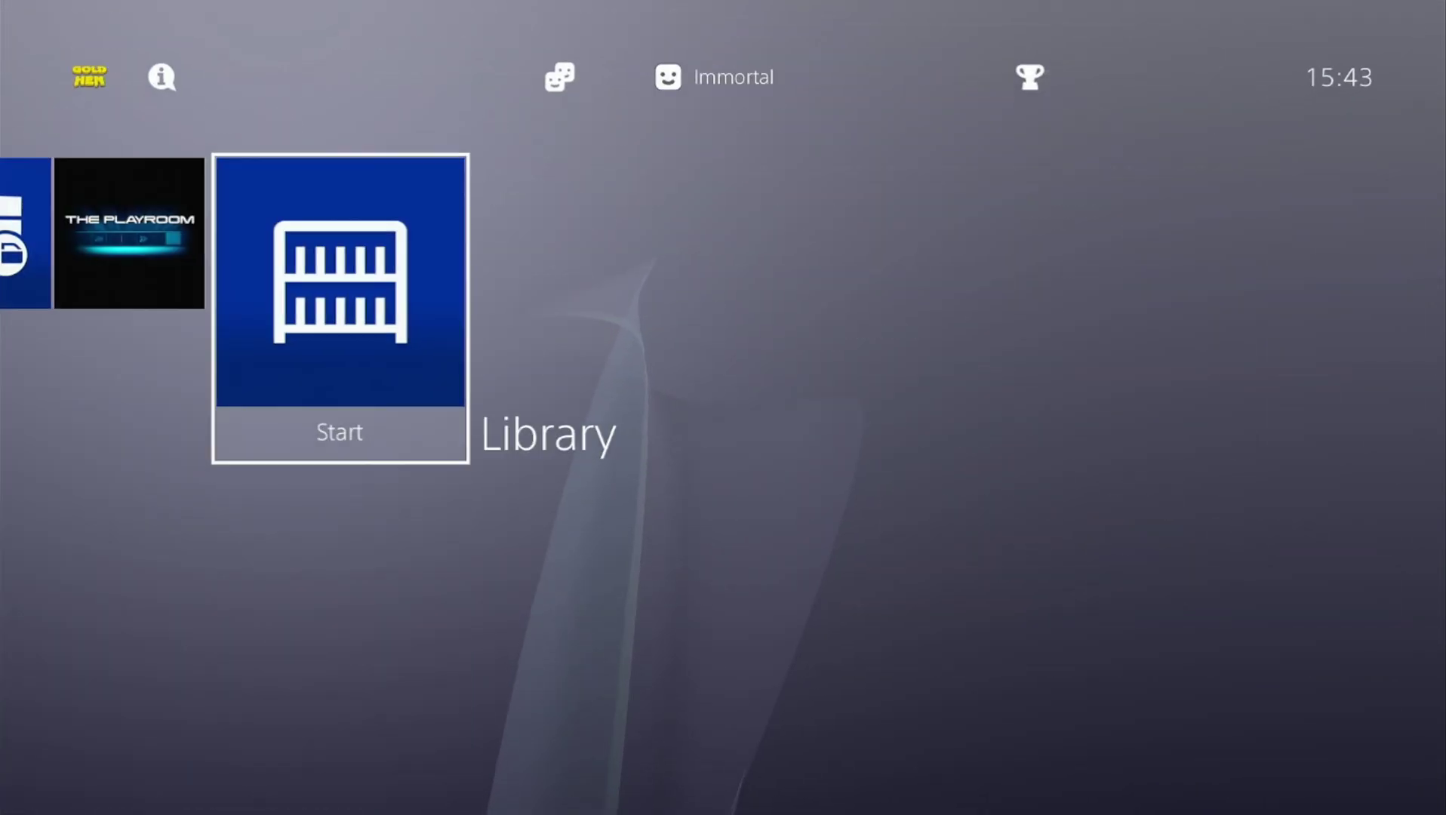
pyautogui.press('Left')
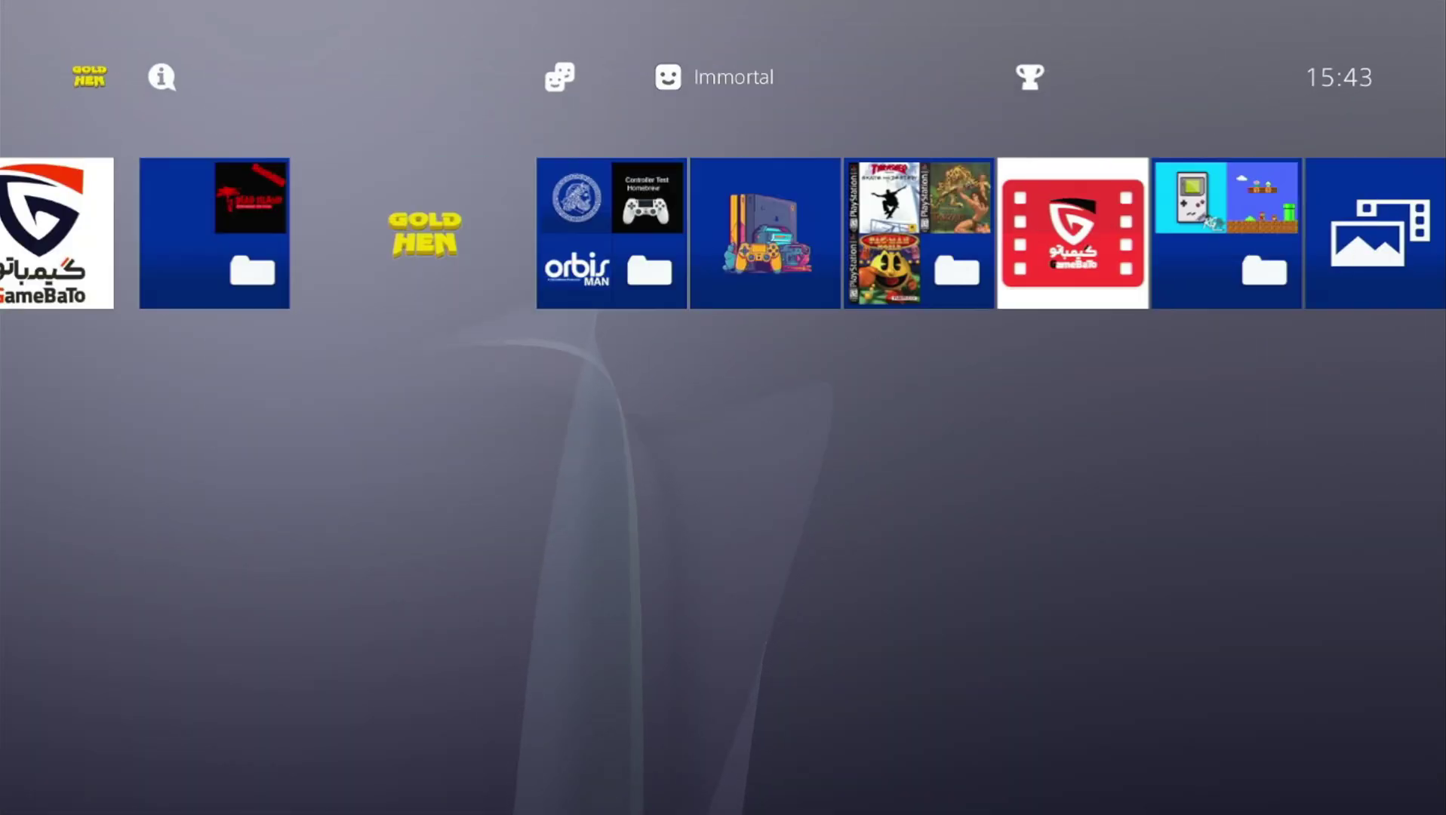